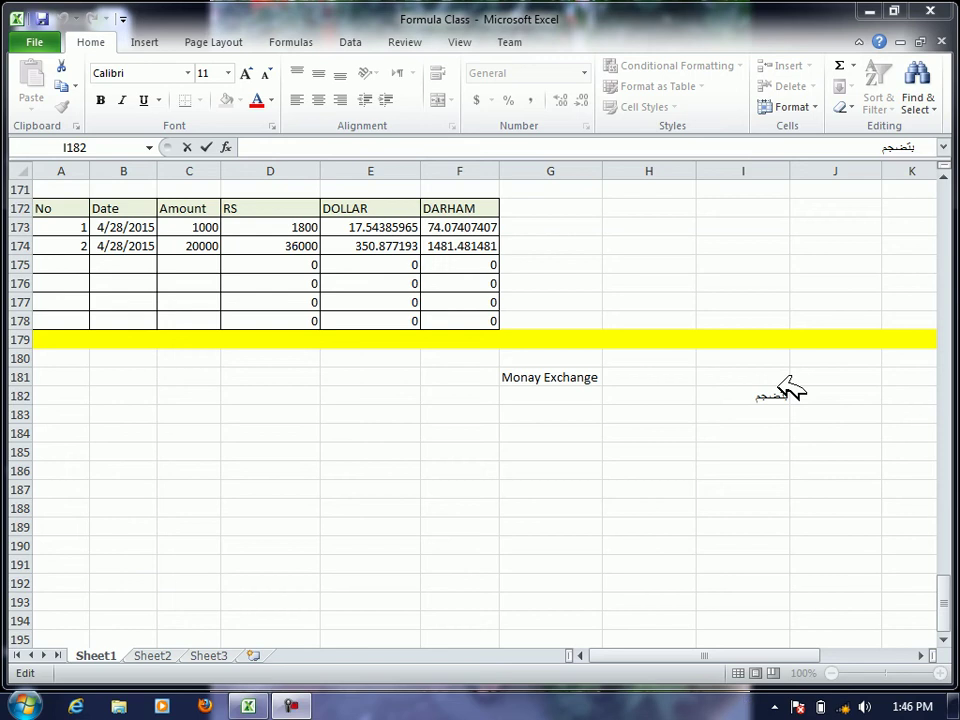
Minimize the workbook and open the desktop's Personalization window, maximized
left_click(863, 11)
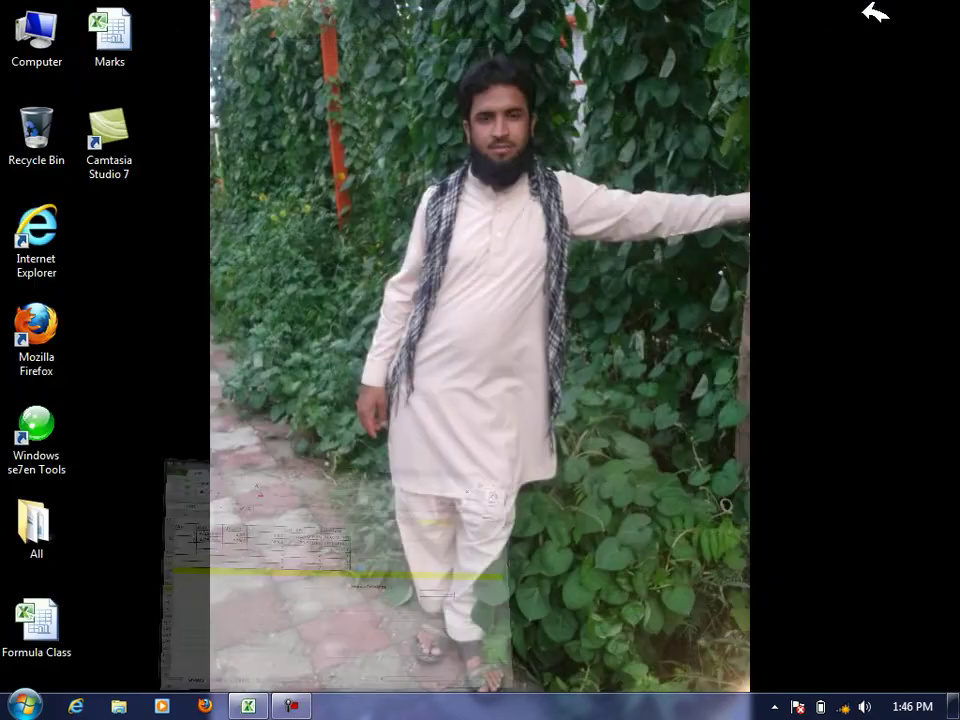
right_click(530, 105)
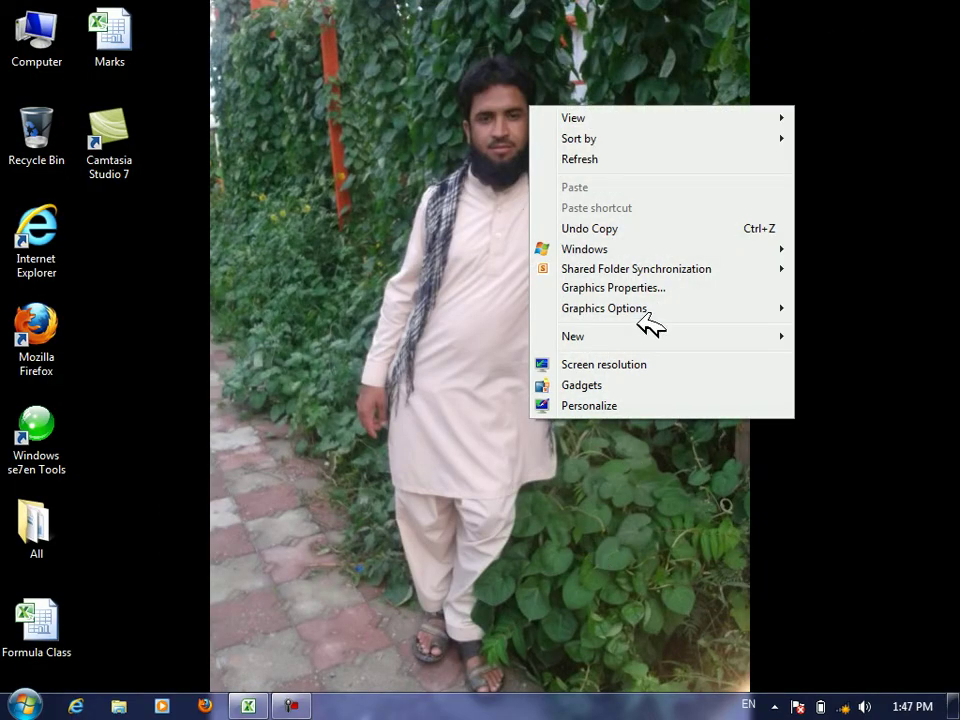
left_click(615, 405)
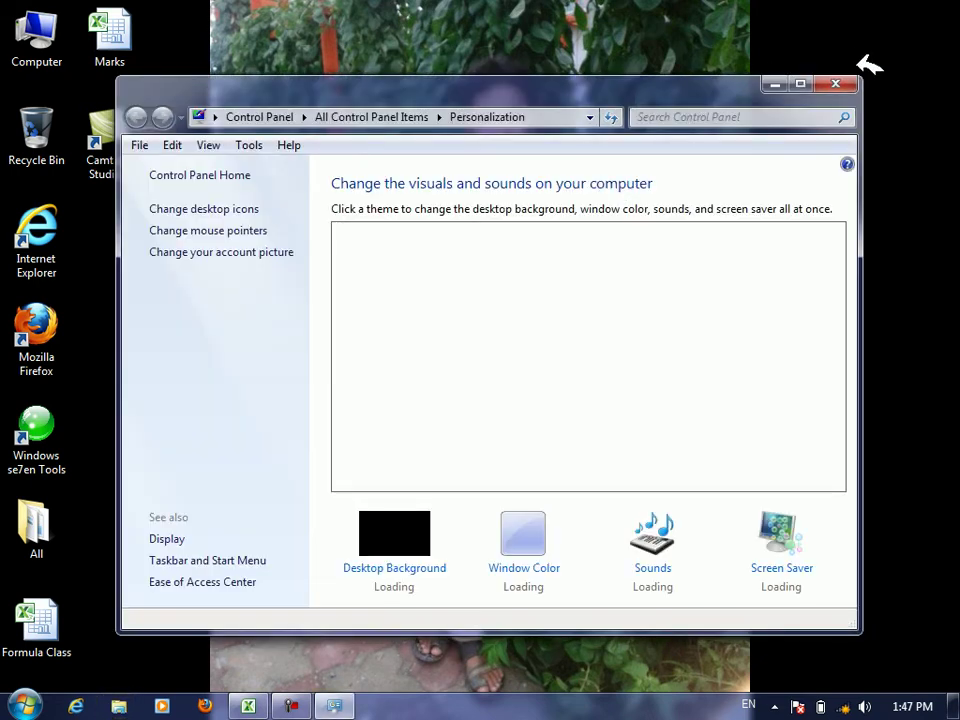
left_click(804, 84)
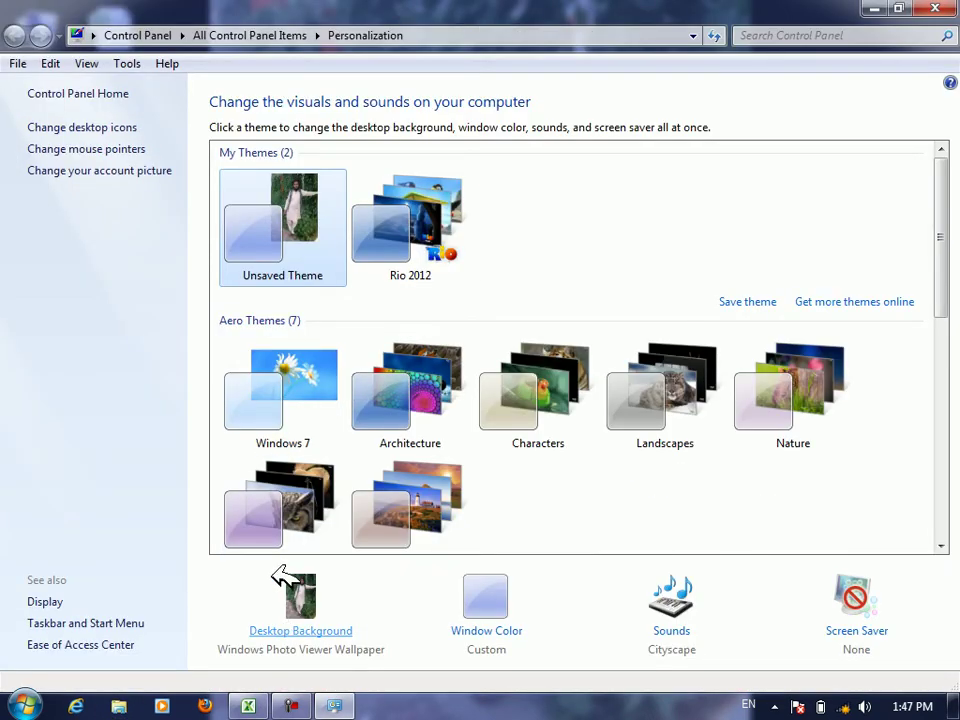
left_click(280, 576)
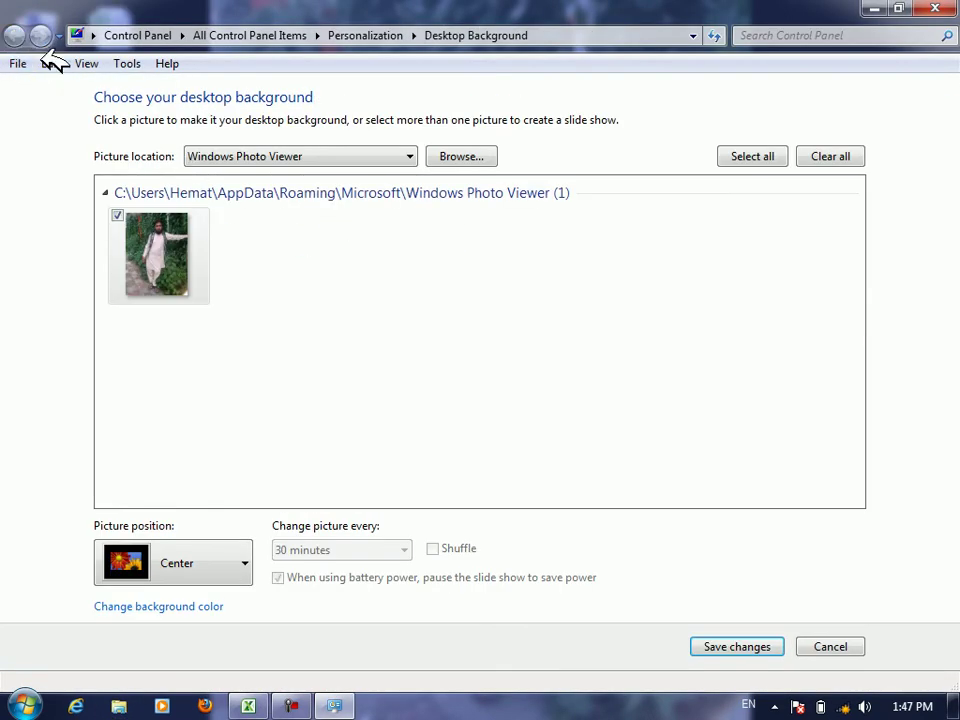
left_click(15, 35)
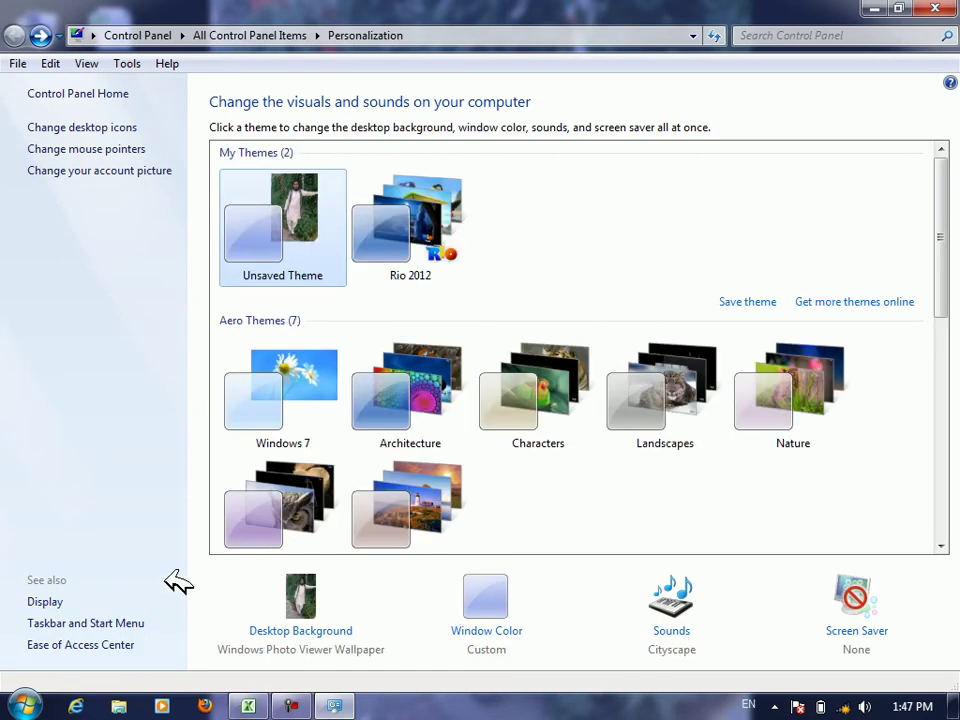
Turn off window transparency in Window Color, save the change, and close Personalization
left_click(456, 605)
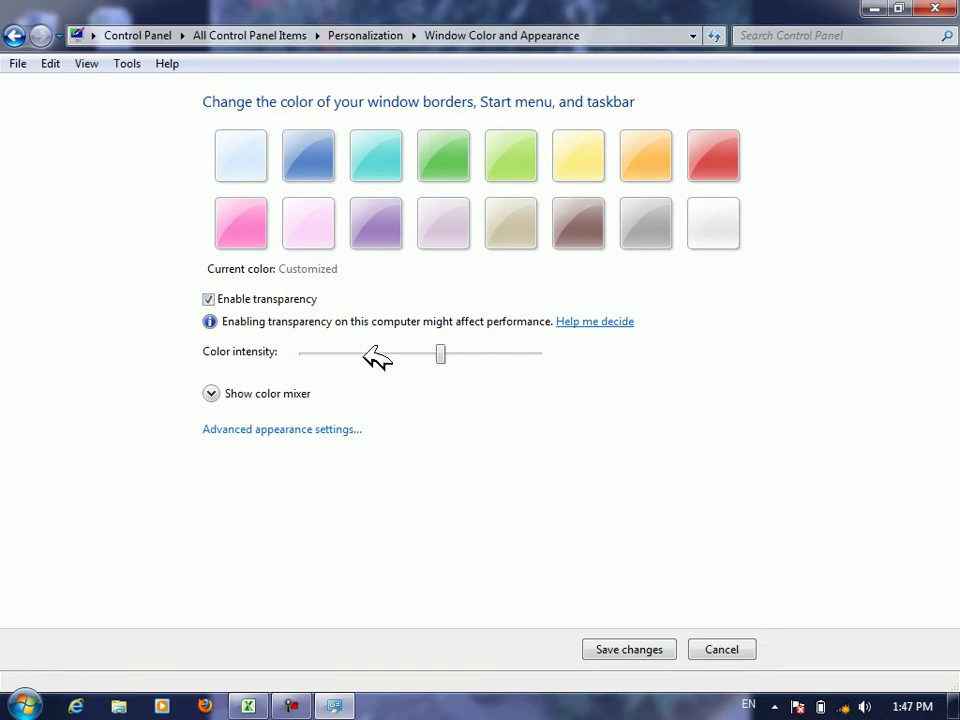
left_click(300, 299)
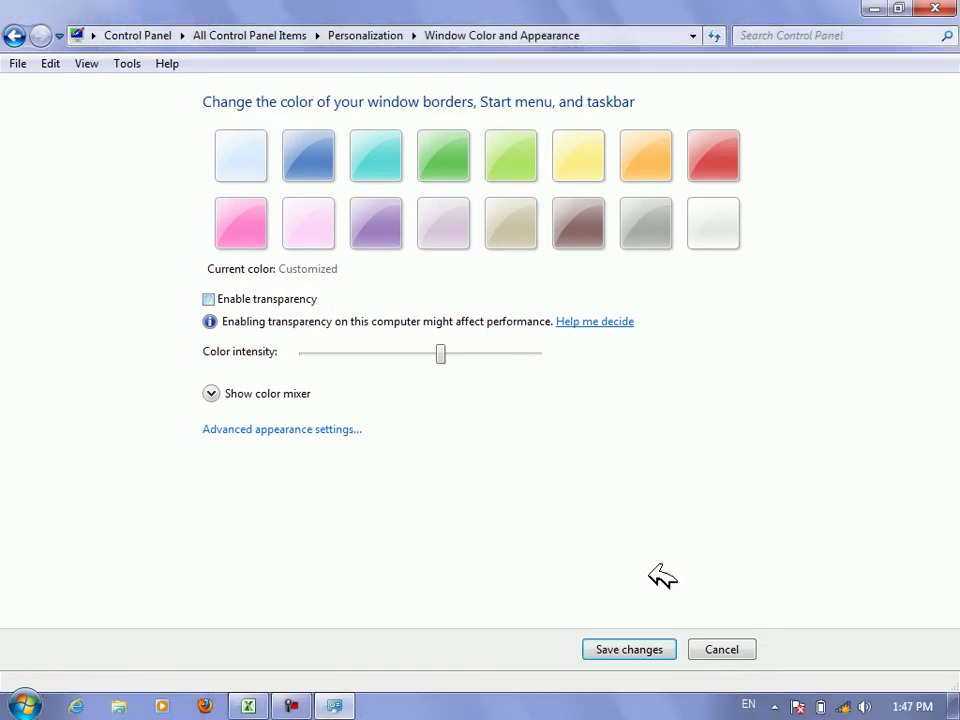
left_click(640, 651)
left_click(935, 8)
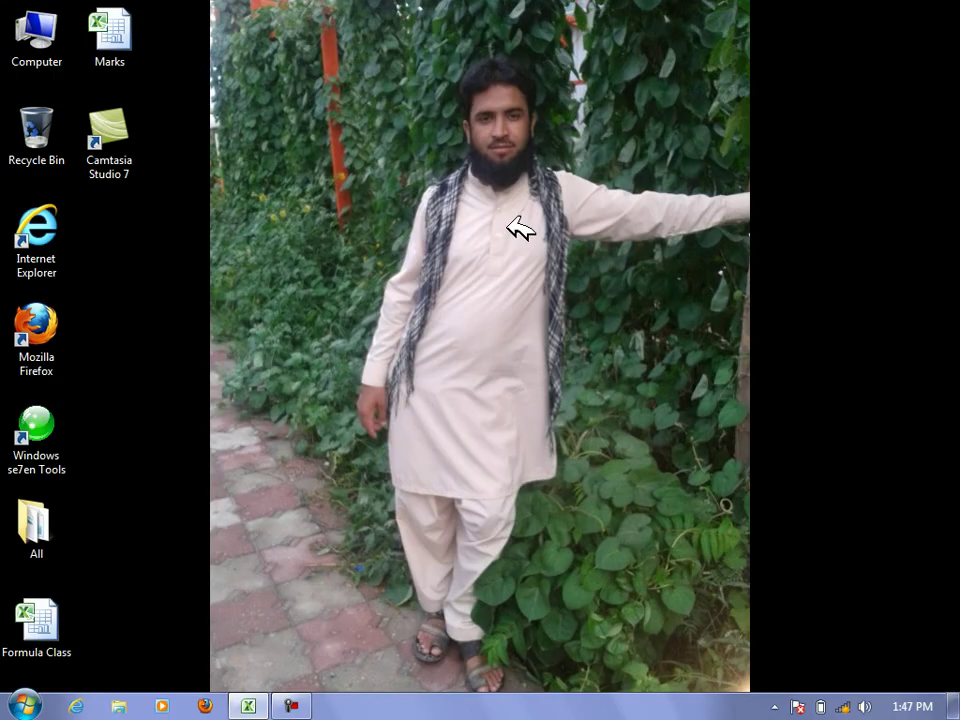
Return to the Formula Class workbook and correct the Arabic word in I182 to 'کتضجم'
left_click(248, 706)
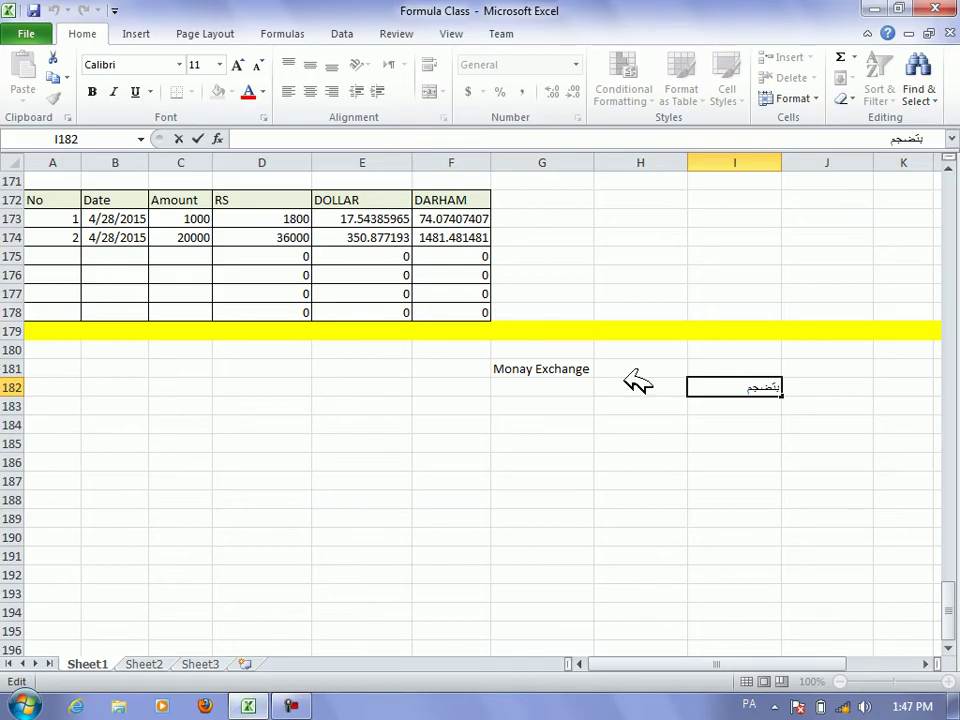
key("BackSpace")
key("BackSpace")
key("BackSpace")
key("BackSpace")
type("کتضجم")
key("Return")
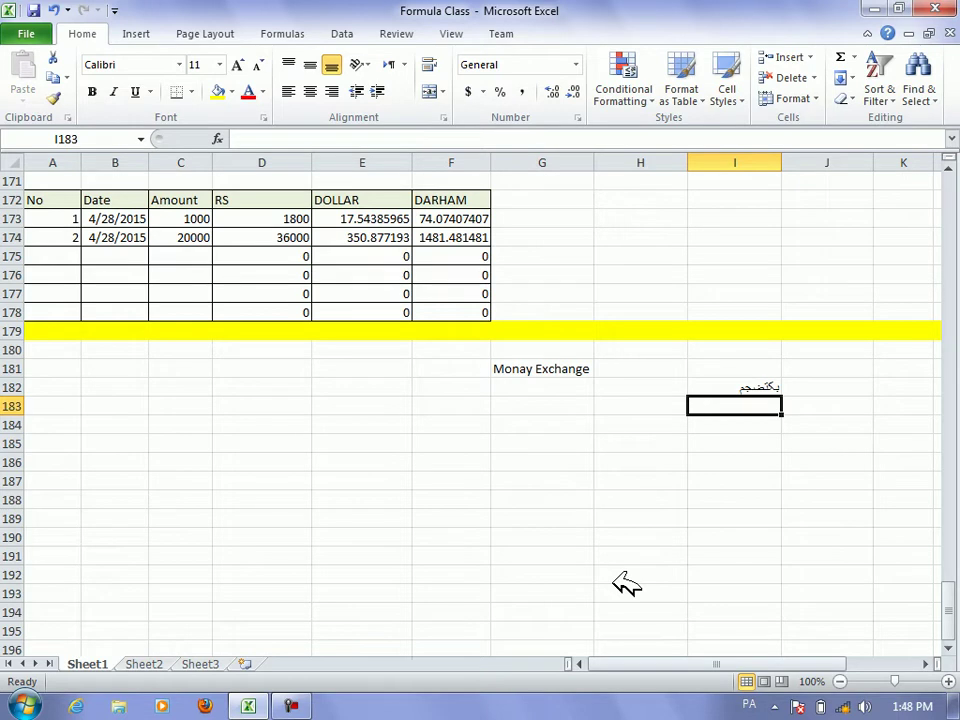
Enter the heading No in cell A184
key("Down")
key("Down")
key("Left")
key("Left")
key("Up")
key("Up")
key("Left")
key("Left")
key("Left")
key("Left")
key("Left")
key("Left")
key("Down")
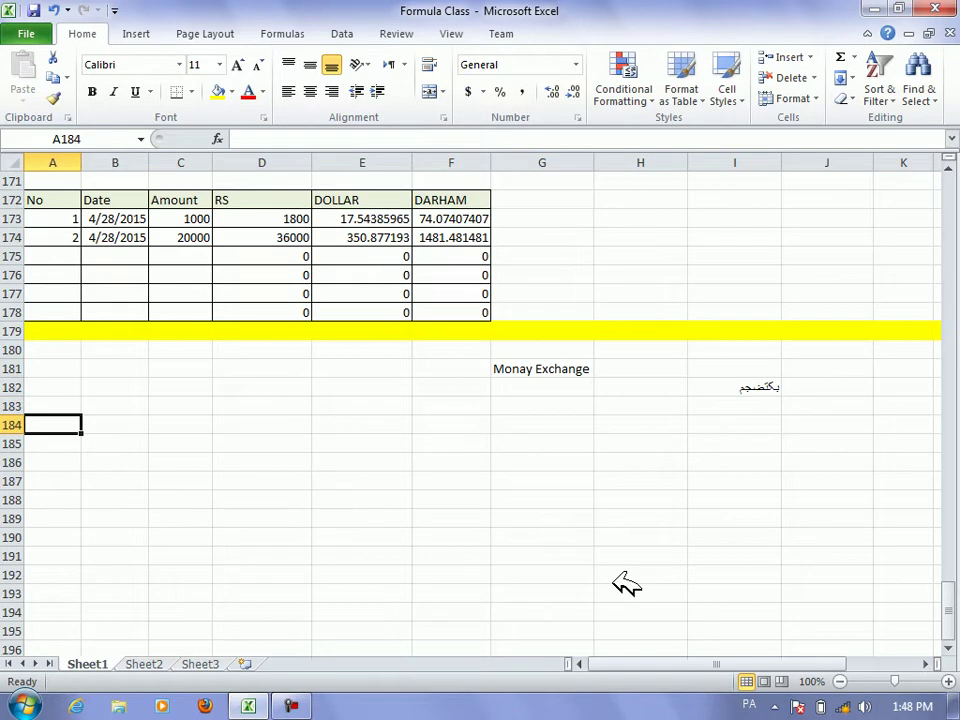
type("يقف")
key("BackSpace")
key("BackSpace")
key("BackSpace")
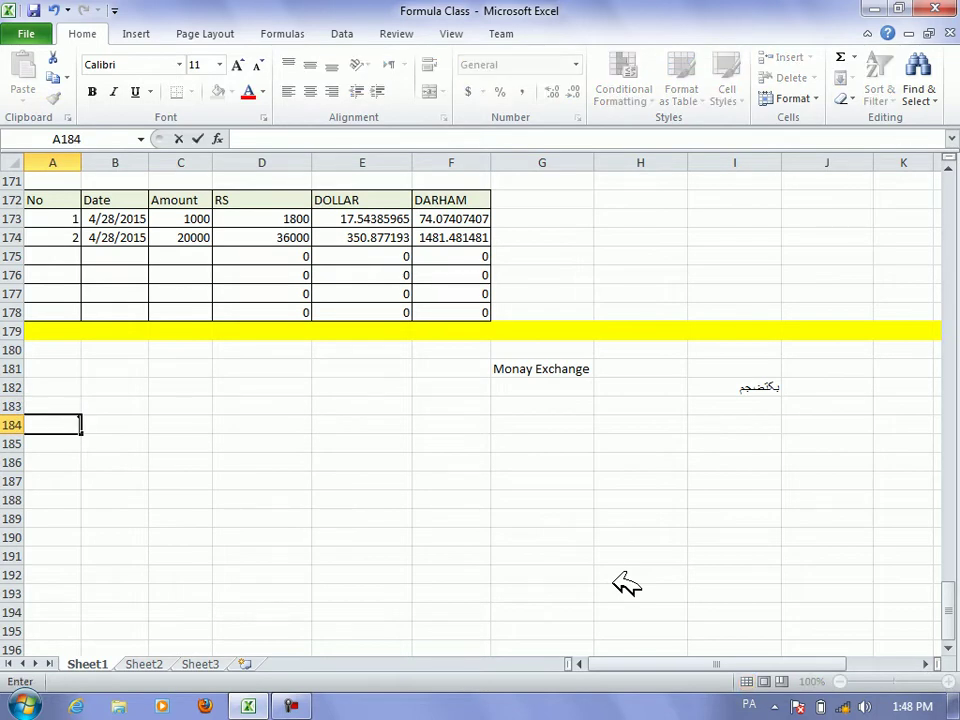
type("No")
key("Tab")
Type the headings From in B181 and To in C181
key("Up")
key("Up")
key("Up")
key("Up")
key("Up")
key("Up")
key("Up")
key("Up")
key("Up")
key("Up")
key("Up")
key("Up")
key("Right")
key("Right")
key("Right")
key("Down")
key("Down")
key("Down")
key("Down")
key("Down")
key("Down")
key("Down")
key("Down")
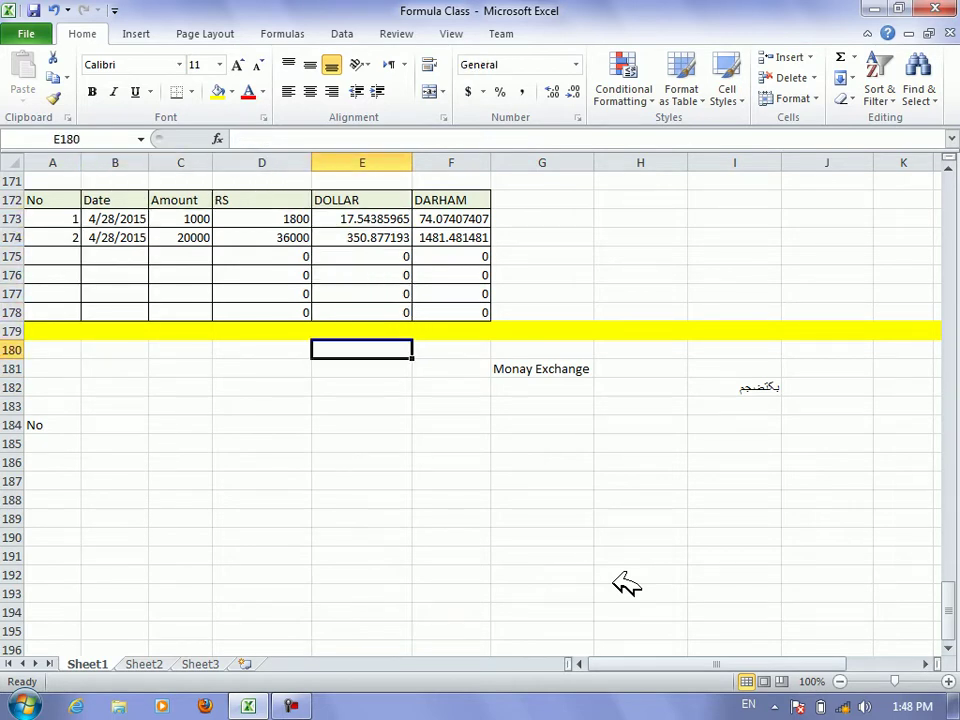
key("Left")
key("Left")
key("Left")
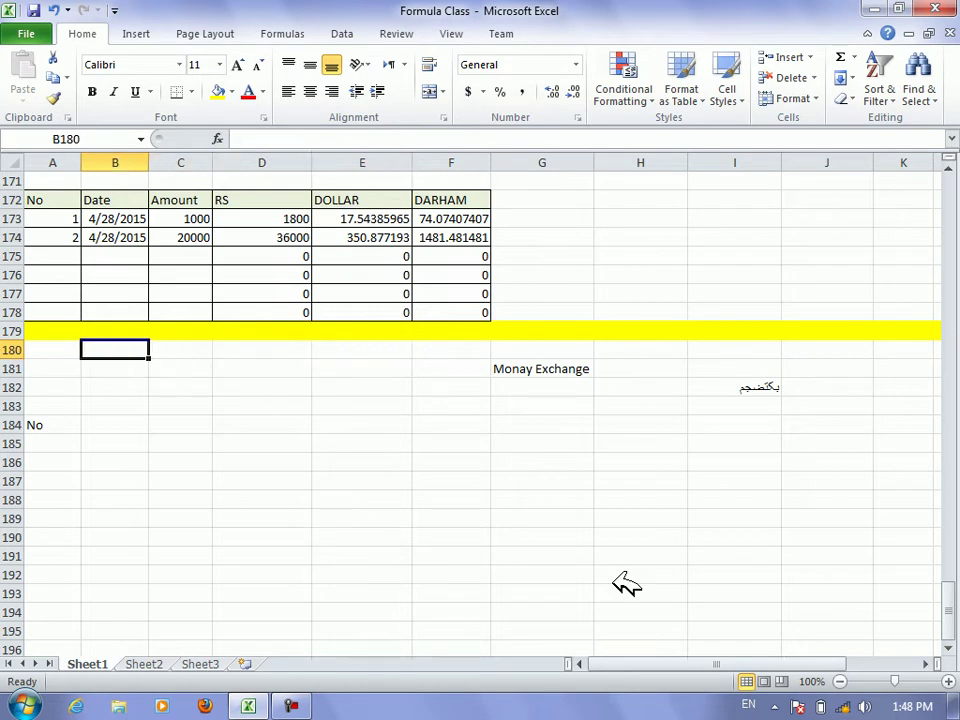
key("Left")
key("Down")
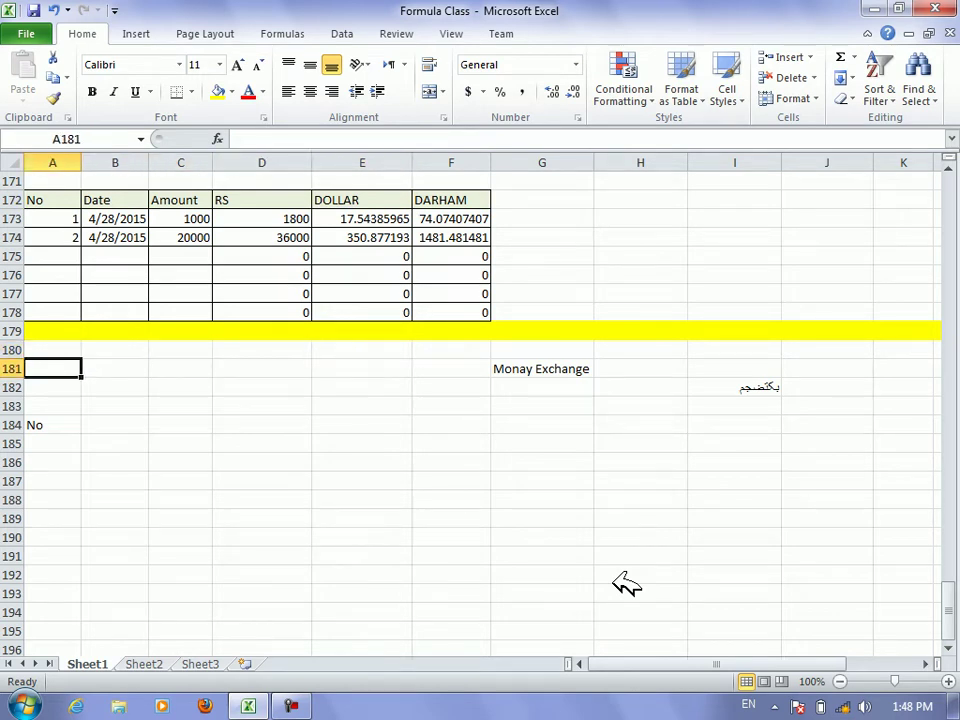
key("Right")
type("From")
key("Right")
type("T")
key("Return")
key("Left")
key("Right")
key("Left")
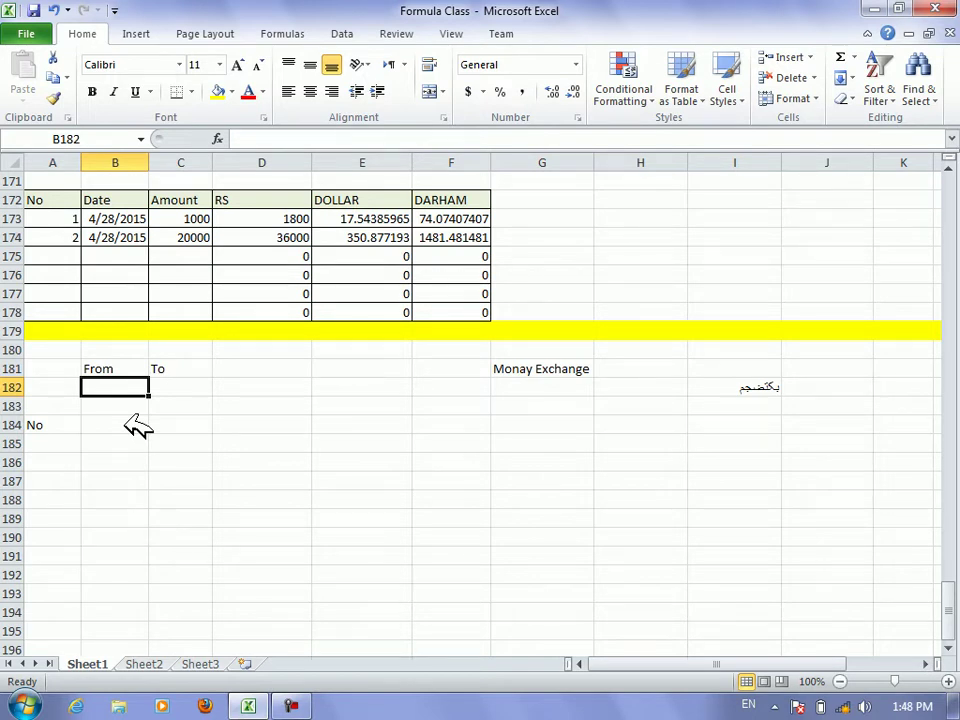
Apply All Borders to the From/To block B181:C182
left_click(138, 371)
mouse_move(148, 375)
left_mouse_down()
mouse_move(138, 385)
mouse_move(182, 386)
left_mouse_up()
left_click(531, 405)
left_click(191, 92)
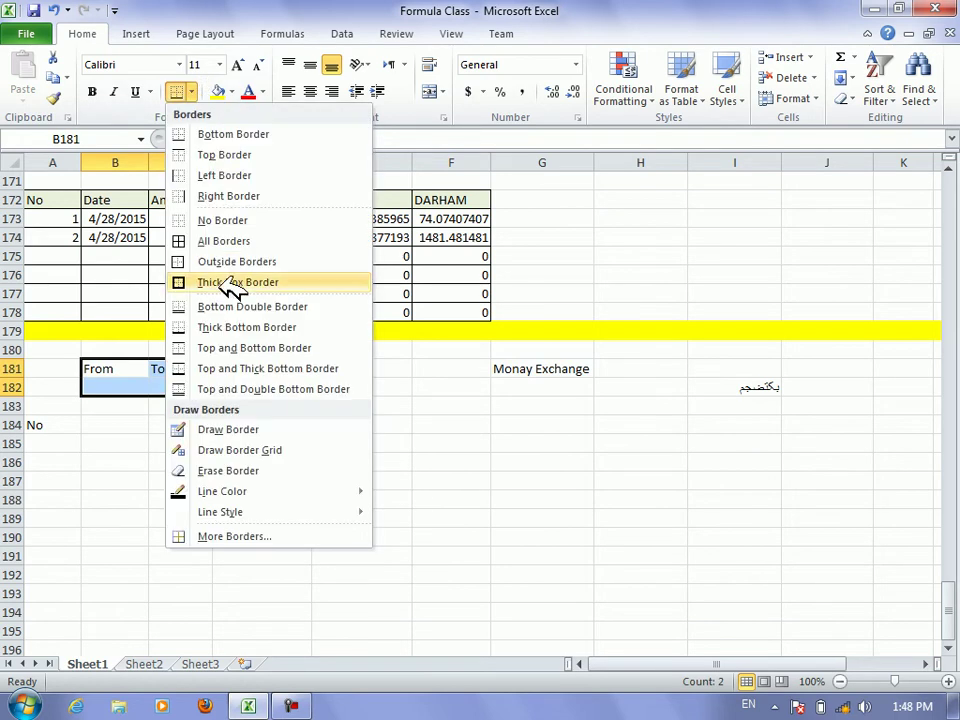
left_click(228, 242)
left_click(118, 462)
Name cell B182 'frm' and cell C182 'to' in the Name Box
left_click(141, 386)
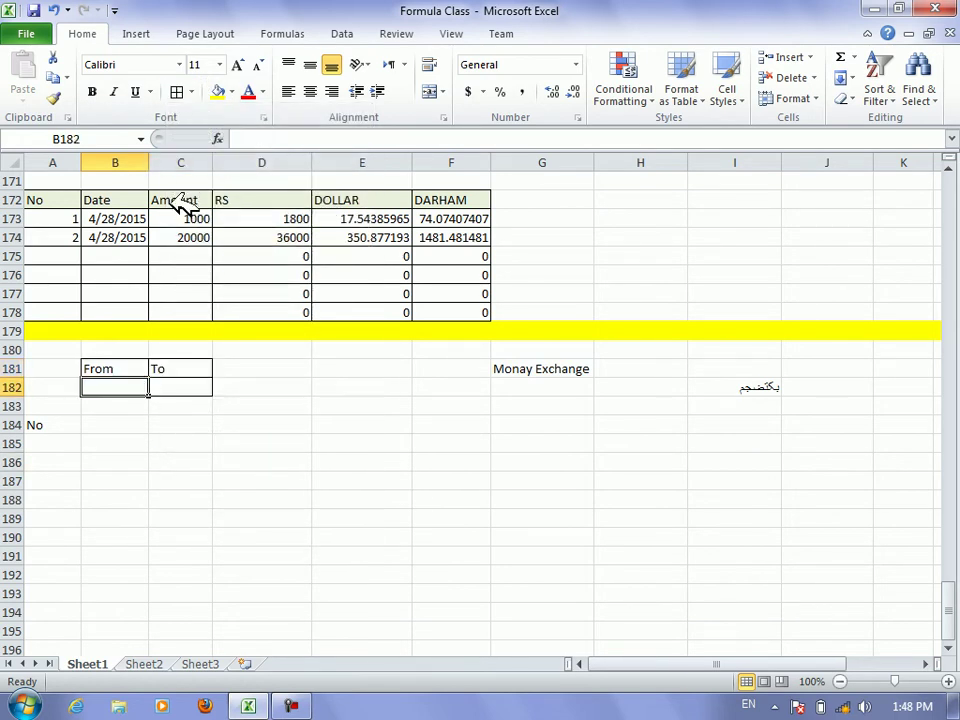
left_click(115, 140)
type("frm")
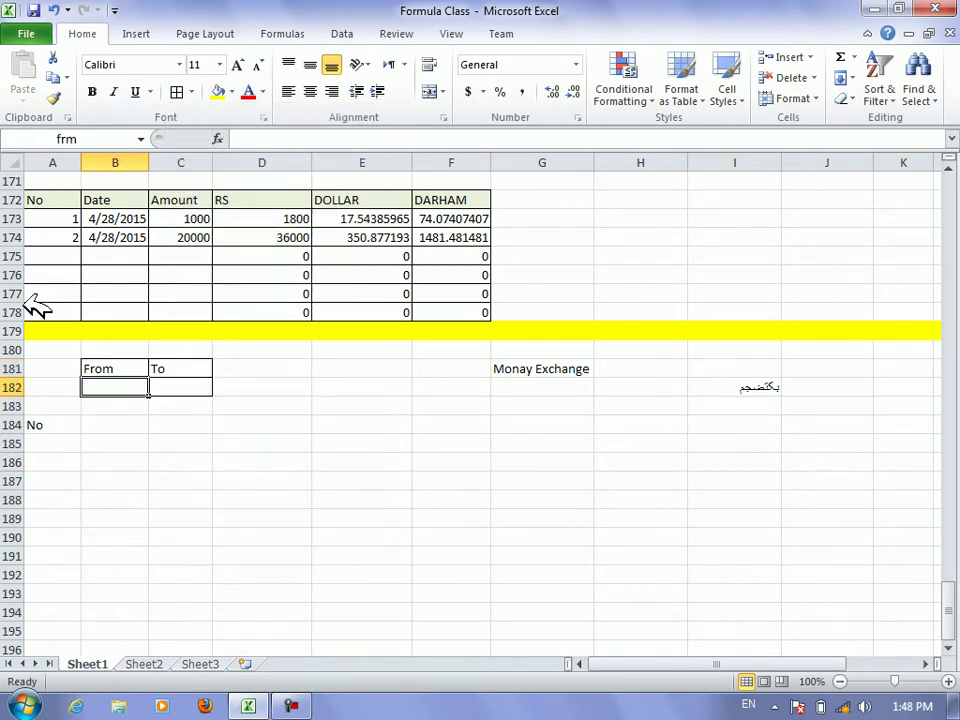
left_click(195, 388)
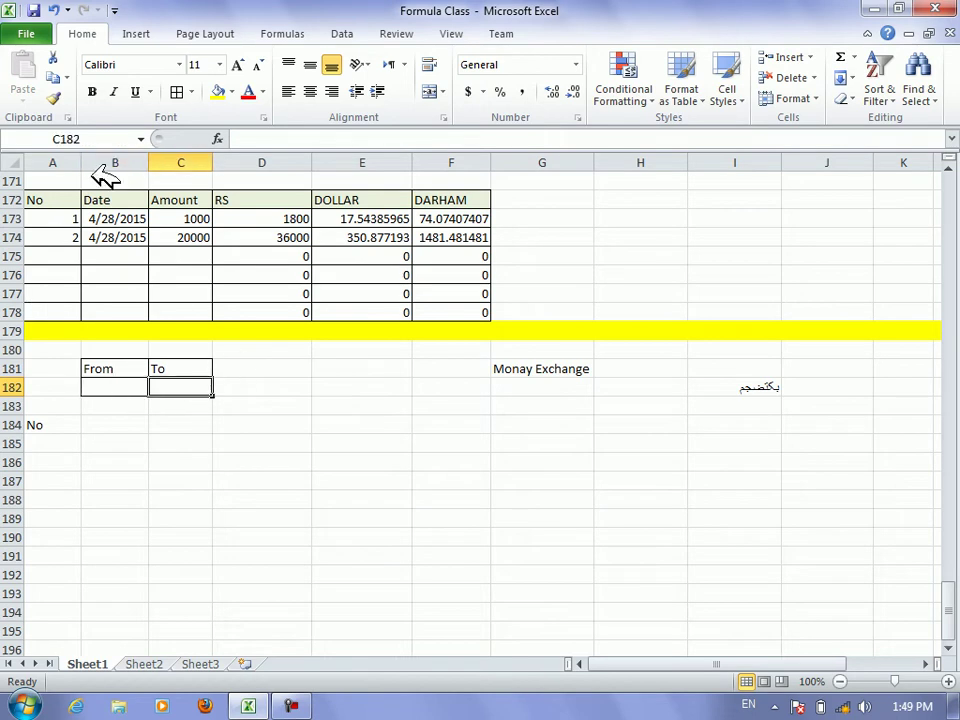
left_click(118, 138)
type("to")
key("Return")
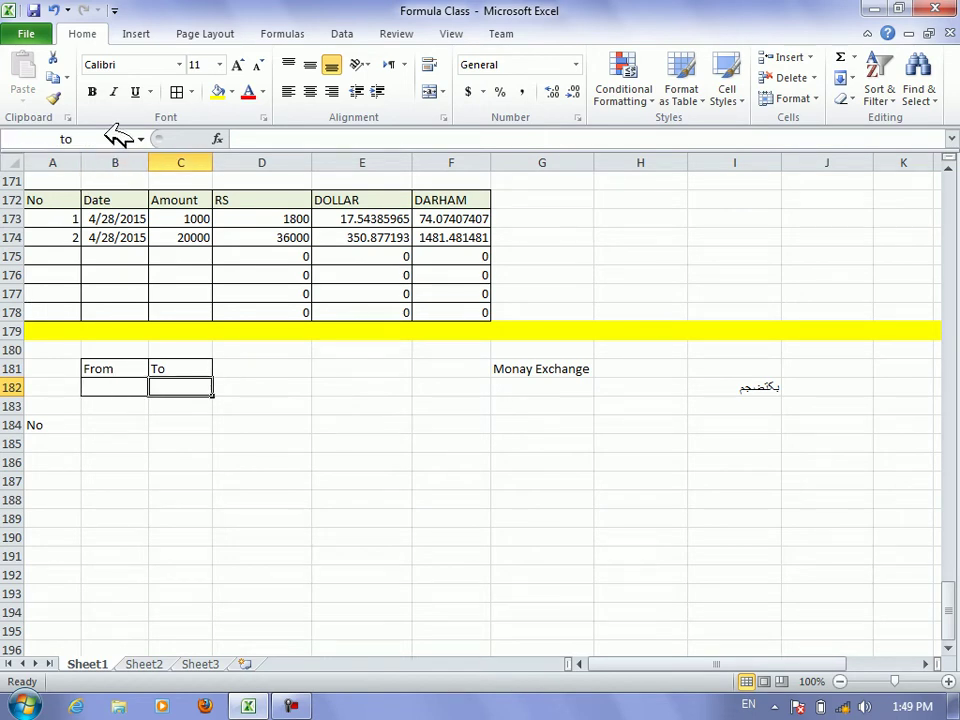
left_click(105, 424)
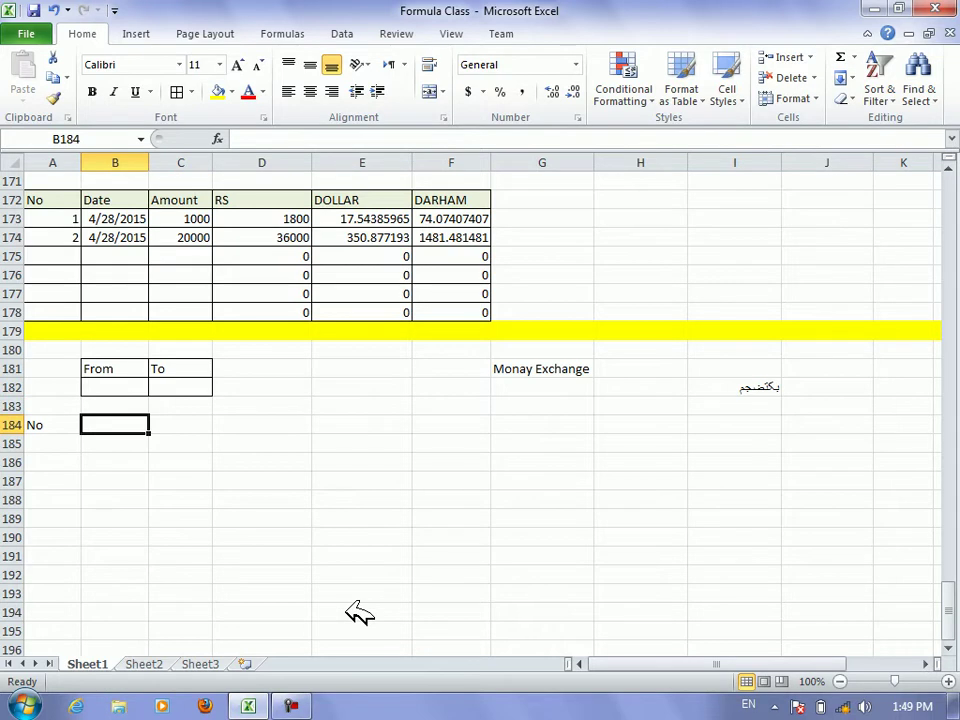
Enter the headings Date, Amount and Result in B184:D184
type("Date")
key("Tab")
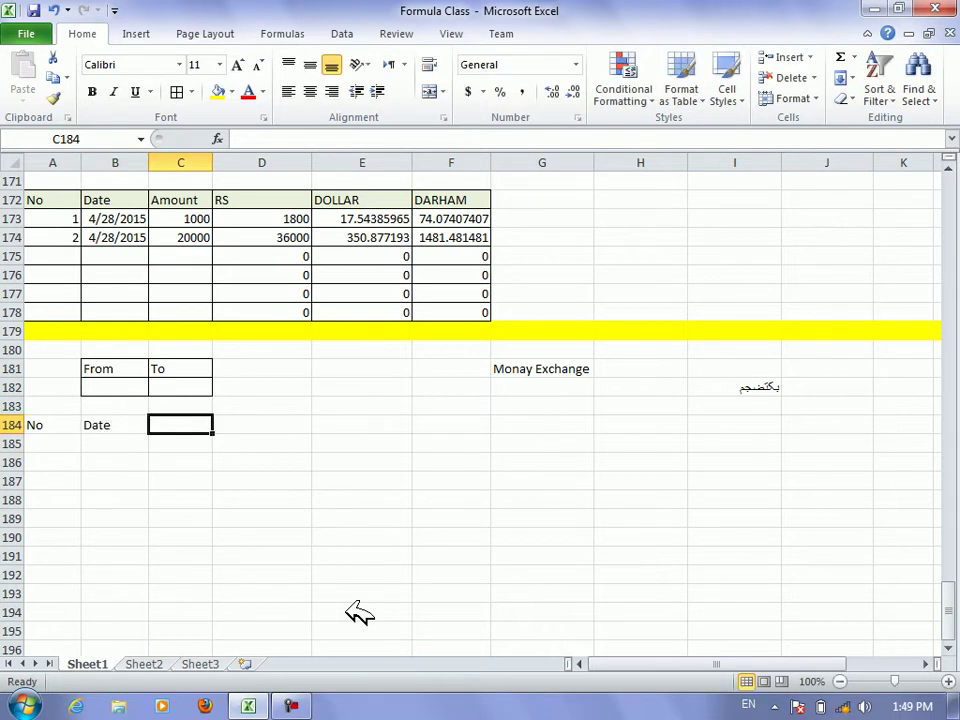
type("Amount")
key("Return")
key("Up")
key("Right")
type("R")
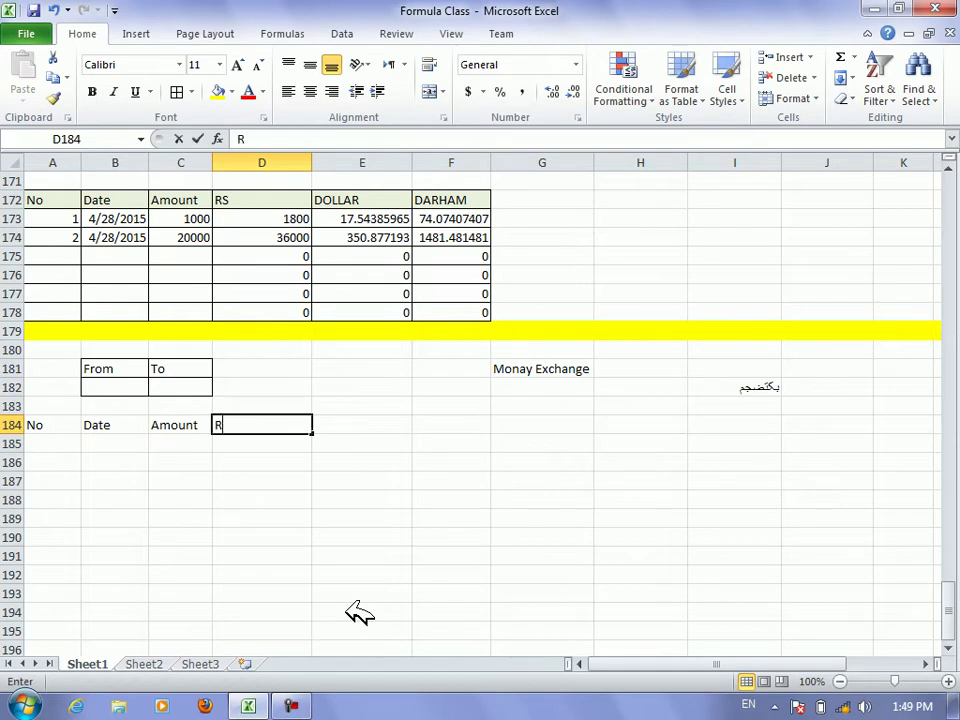
type("esult")
key("Right")
key("Right")
Label cell G182 Rate
key("Up")
key("Up")
key("Right")
key("Left")
key("Down")
key("Right")
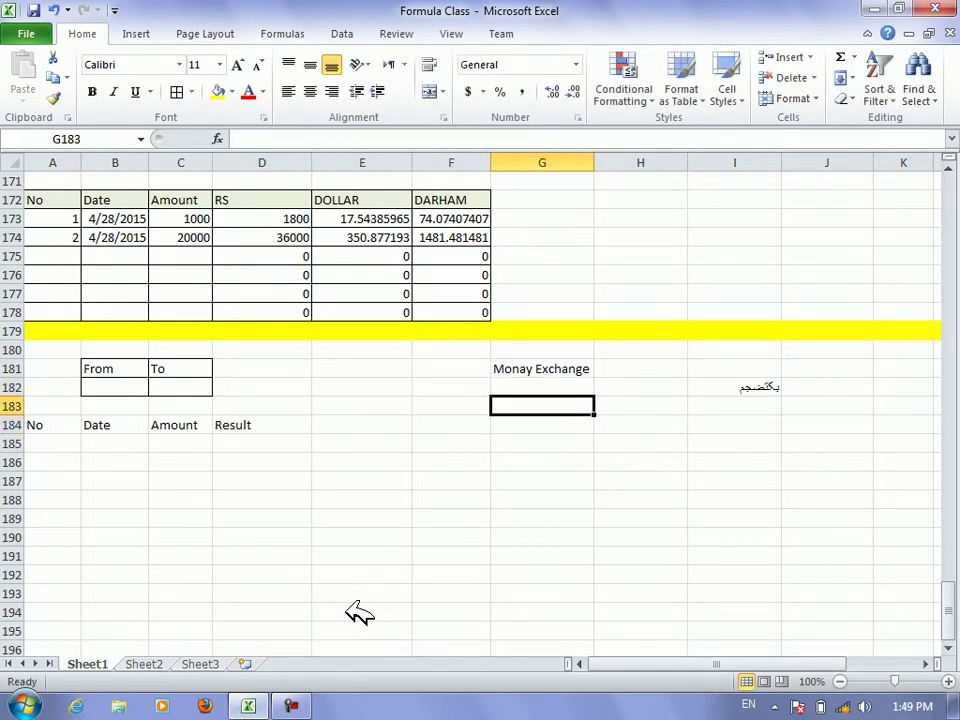
key("Up")
type("Rate")
key("Return")
Enter Rs, Dollar and af across F183:H183 and select the rate block F183:H184
key("Up")
key("Left")
key("Down")
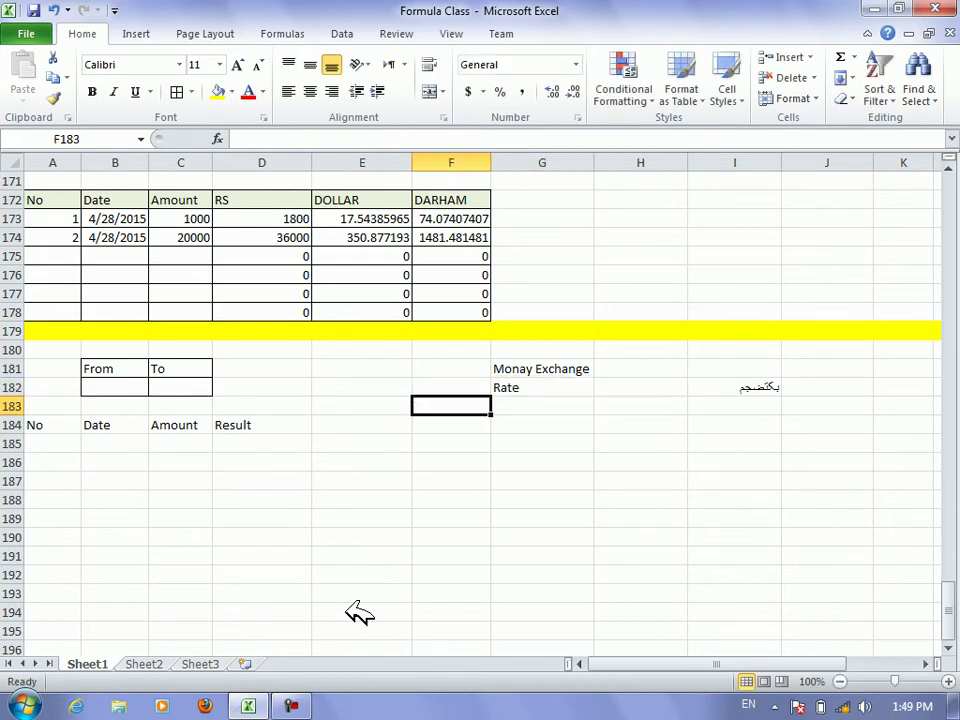
type("Ra")
key("Down")
key("Right")
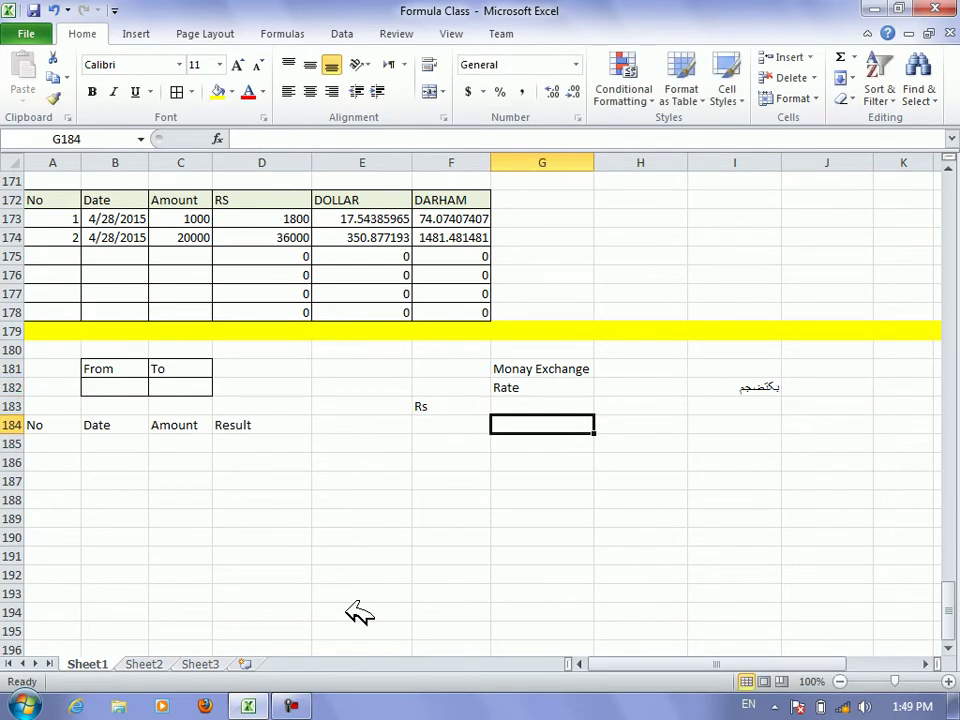
key("Up")
type("Dolar")
key("BackSpace")
type(";")
key("BackSpace")
type("r")
key("Tab")
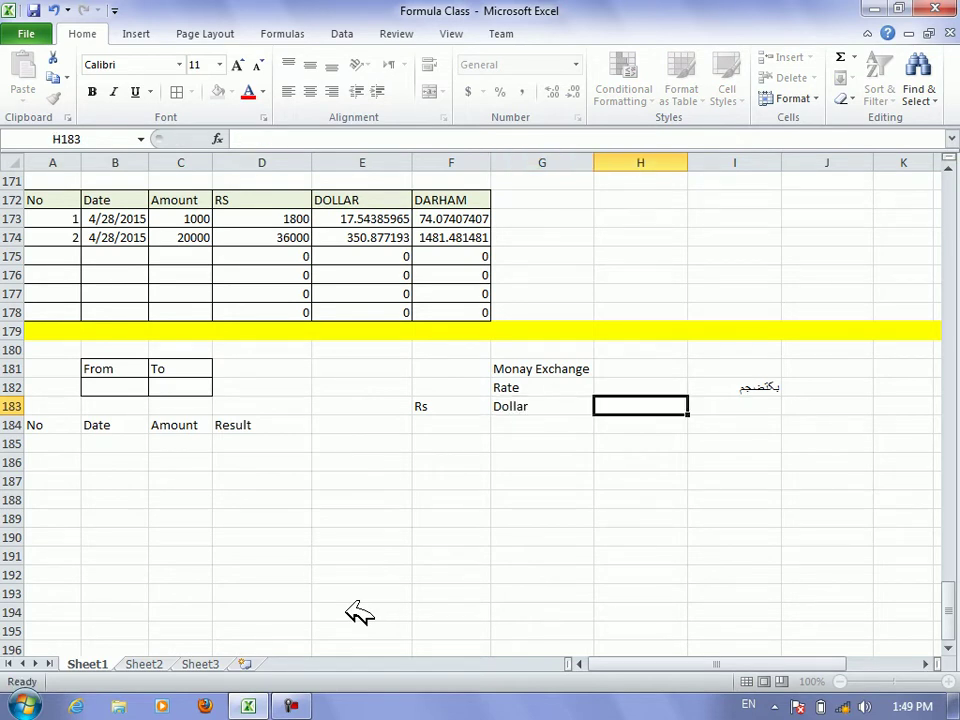
type("af")
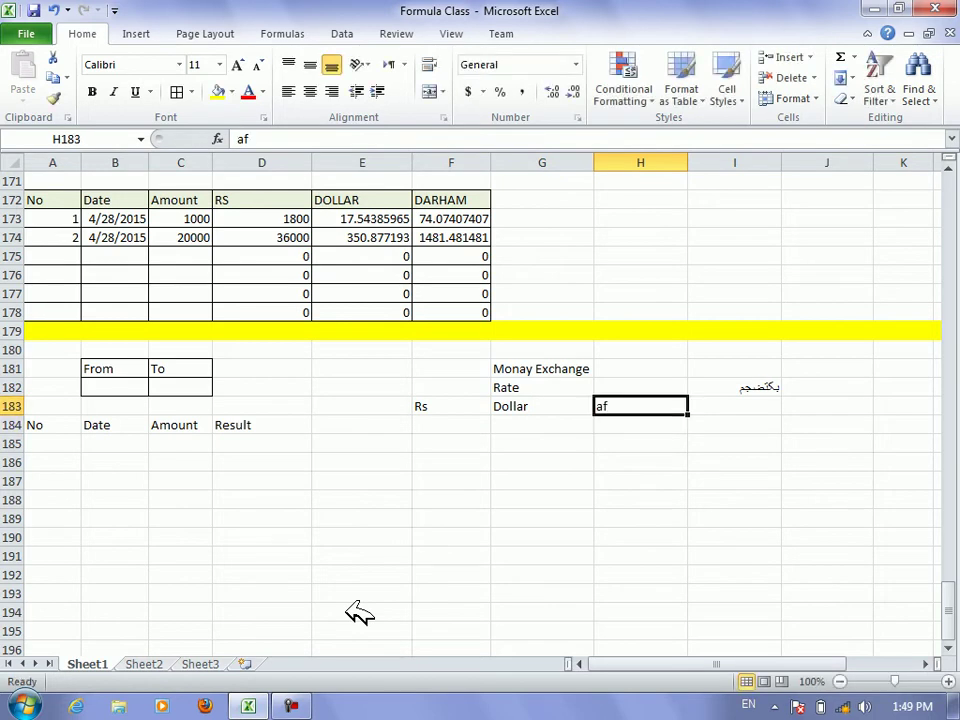
key("shift+Left")
key("shift+Left")
key("shift+Down")
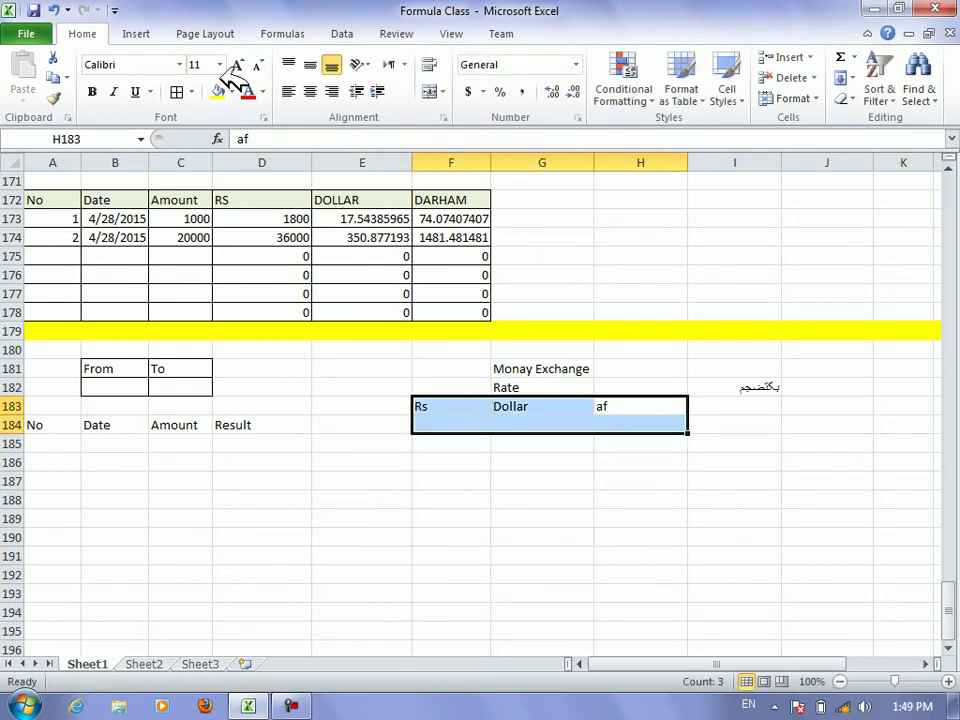
Apply All Borders to the rate block F183:H184 and name cell F184 'rss'
left_click(177, 91)
left_click(478, 408)
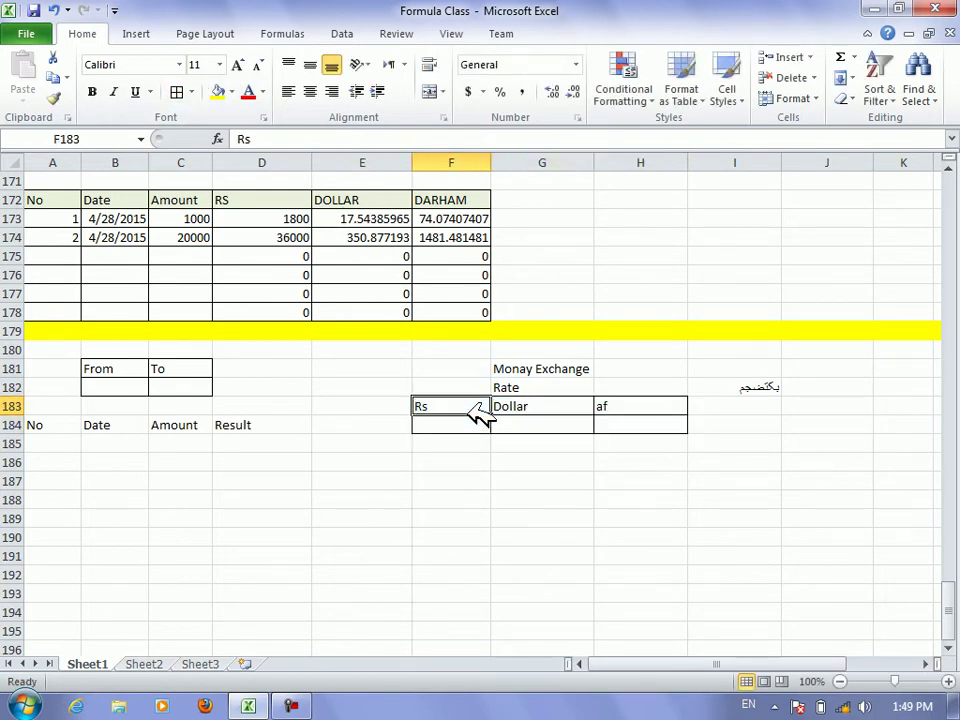
left_click(468, 424)
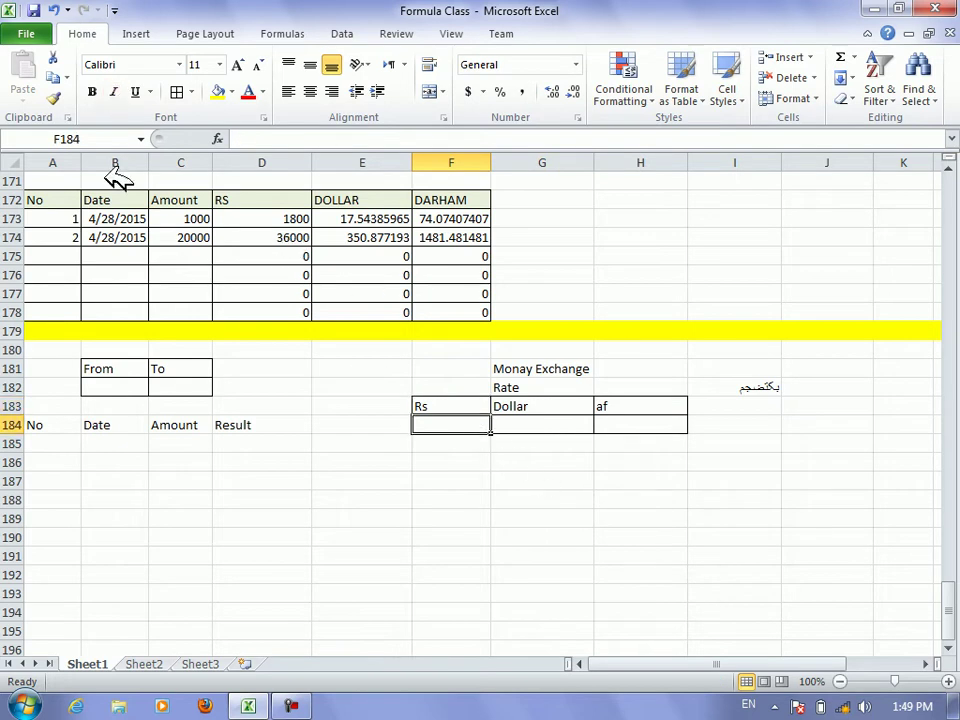
left_click(115, 162)
left_click(60, 138)
left_click(463, 425)
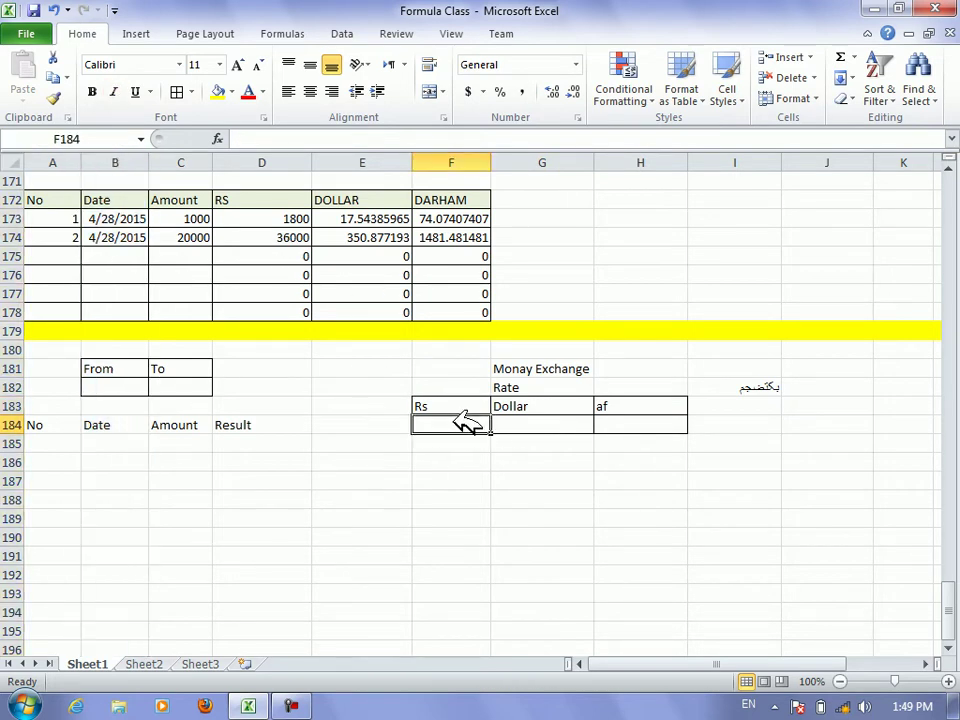
left_click(113, 140)
type("rss")
key("Return")
Name cell G184 'usd' and cell H184 'aff'
left_click(560, 428)
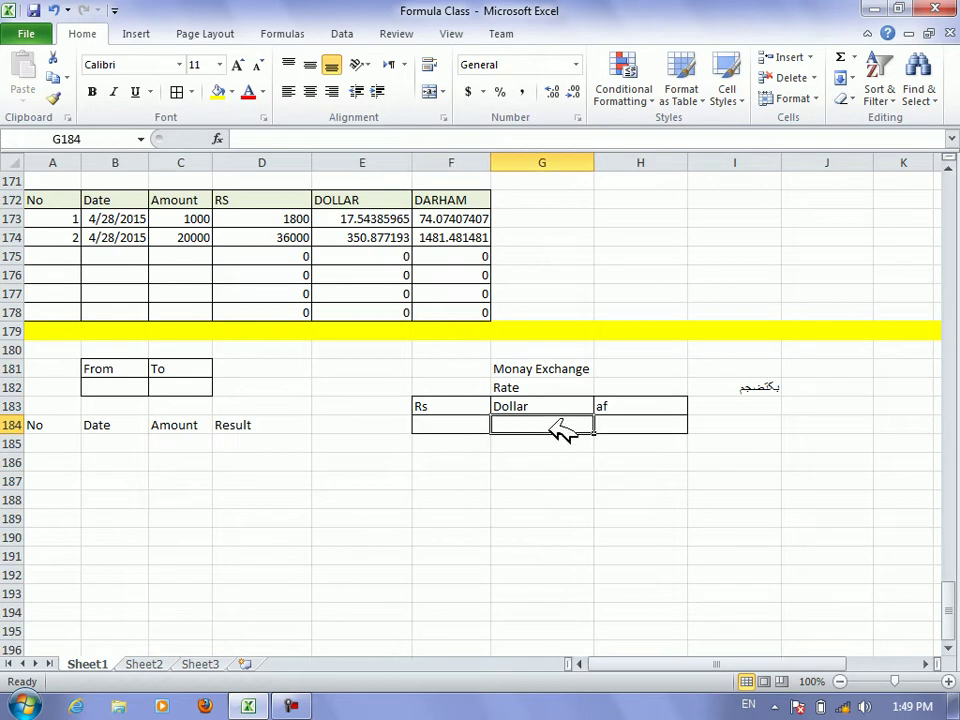
left_click(115, 138)
type("usd")
key("Return")
left_click(637, 425)
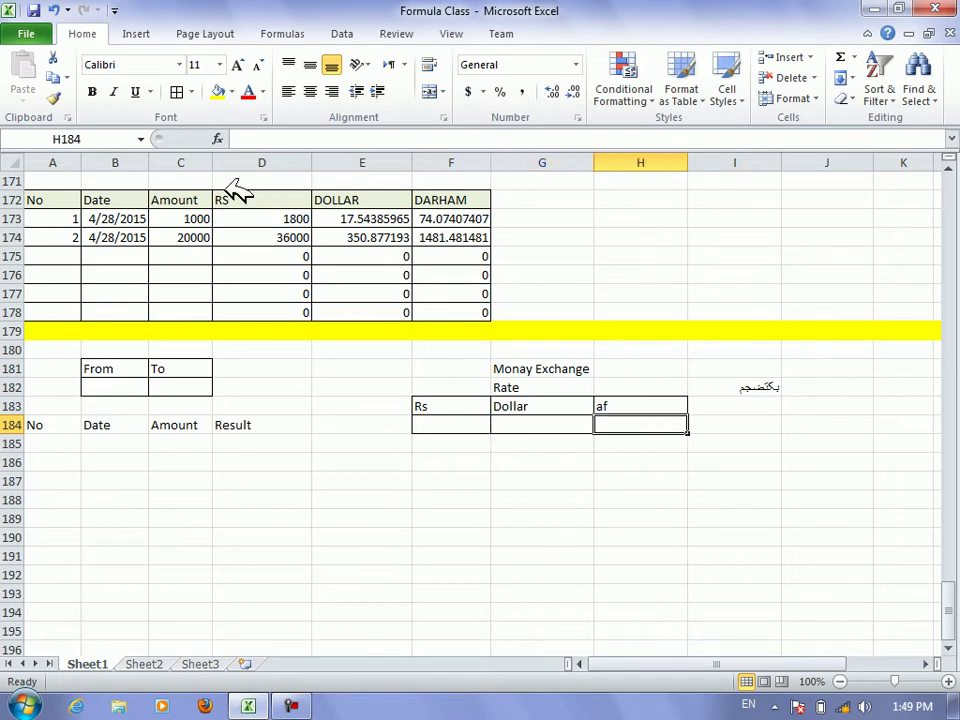
left_click(86, 137)
type("aff")
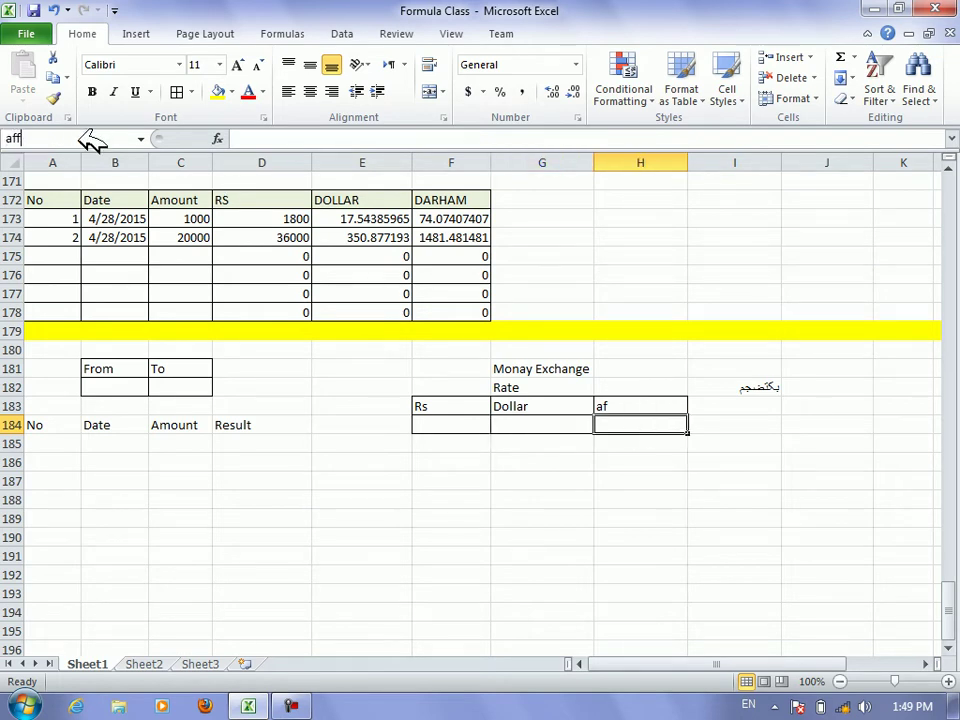
key("Return")
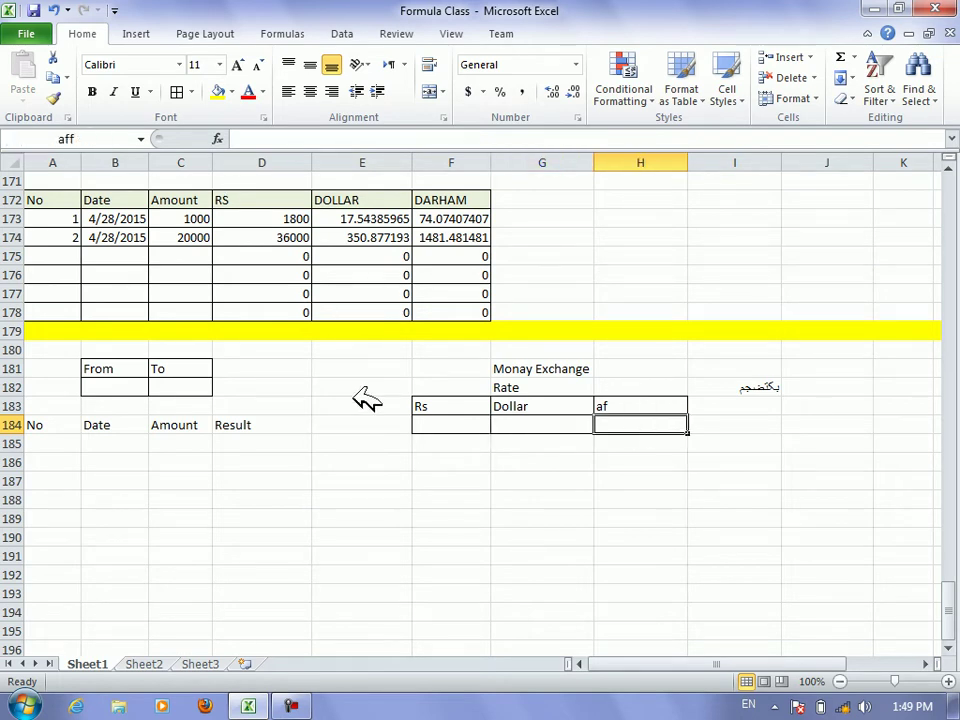
Give the No/Date/Amount/Result table A184:D187 all borders and centre its headings
left_click_drag(75, 422, 294, 484)
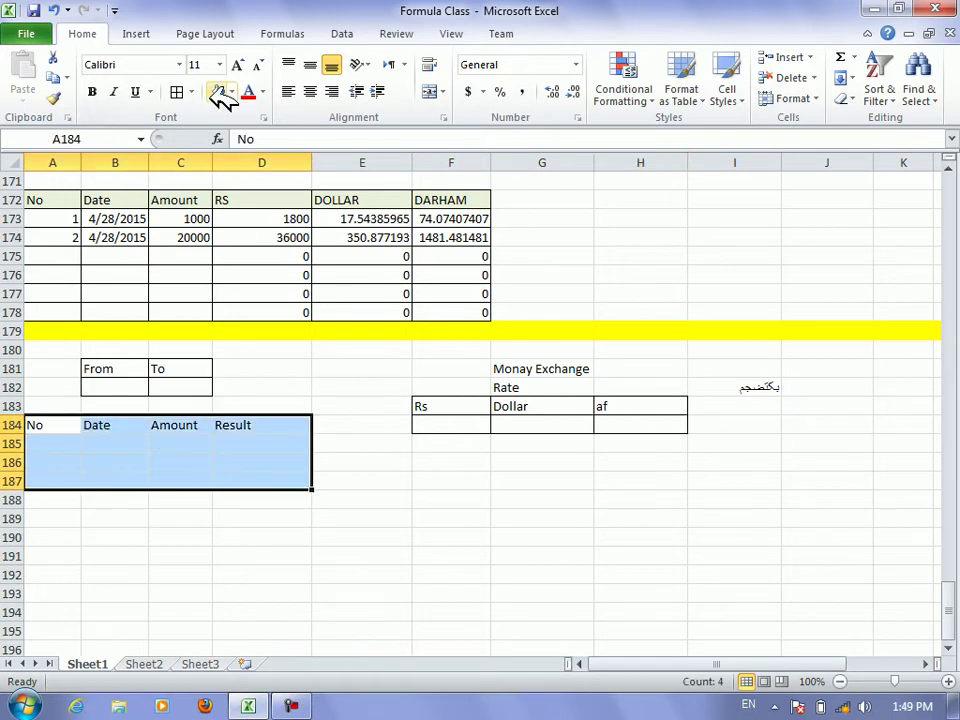
left_click(194, 92)
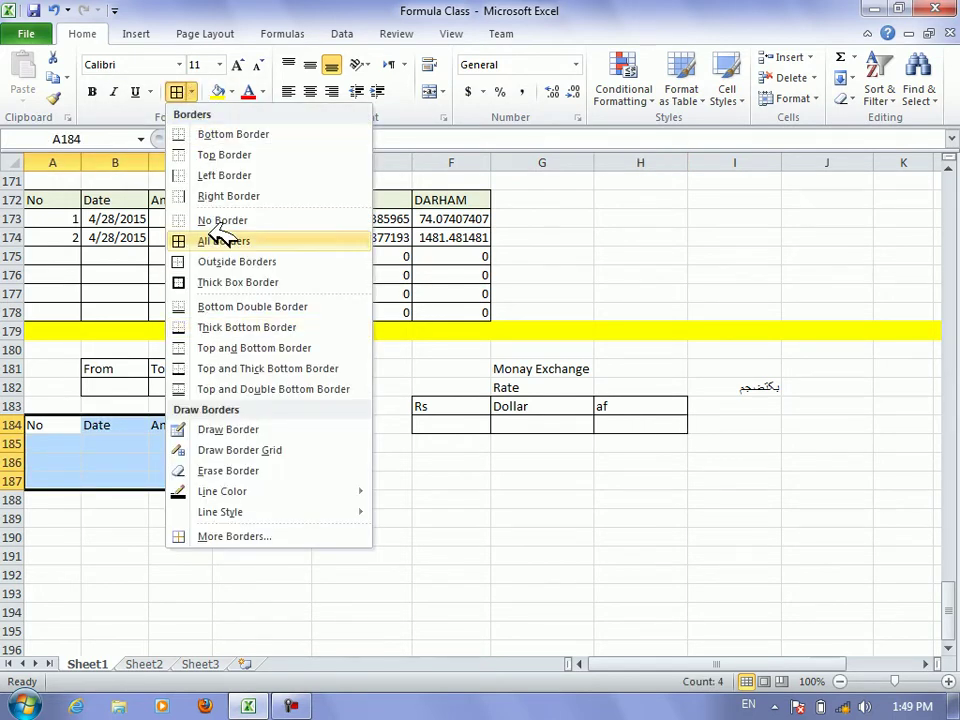
left_click(220, 240)
left_click(310, 91)
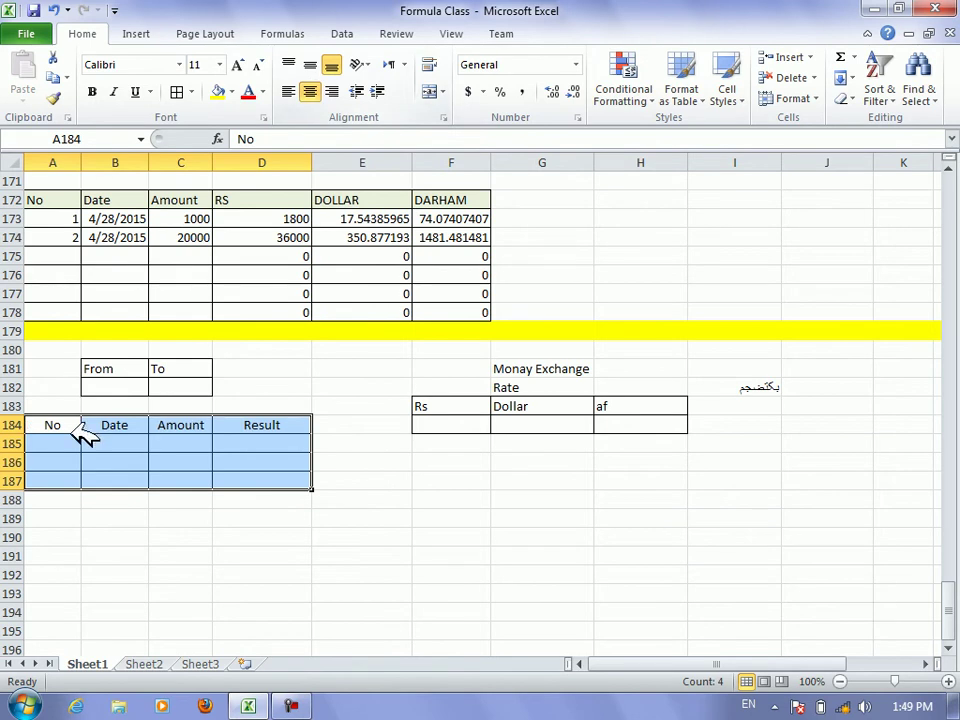
left_click(130, 386)
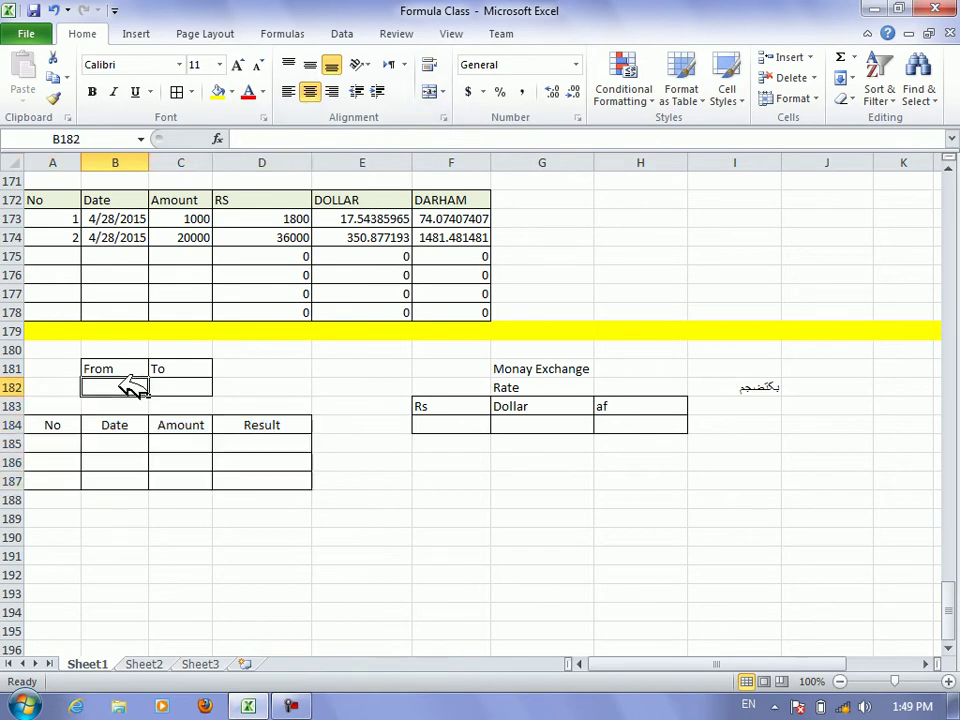
left_click(348, 33)
Add list data validation to B182 with the source Af,dollar,Rs
left_click(757, 58)
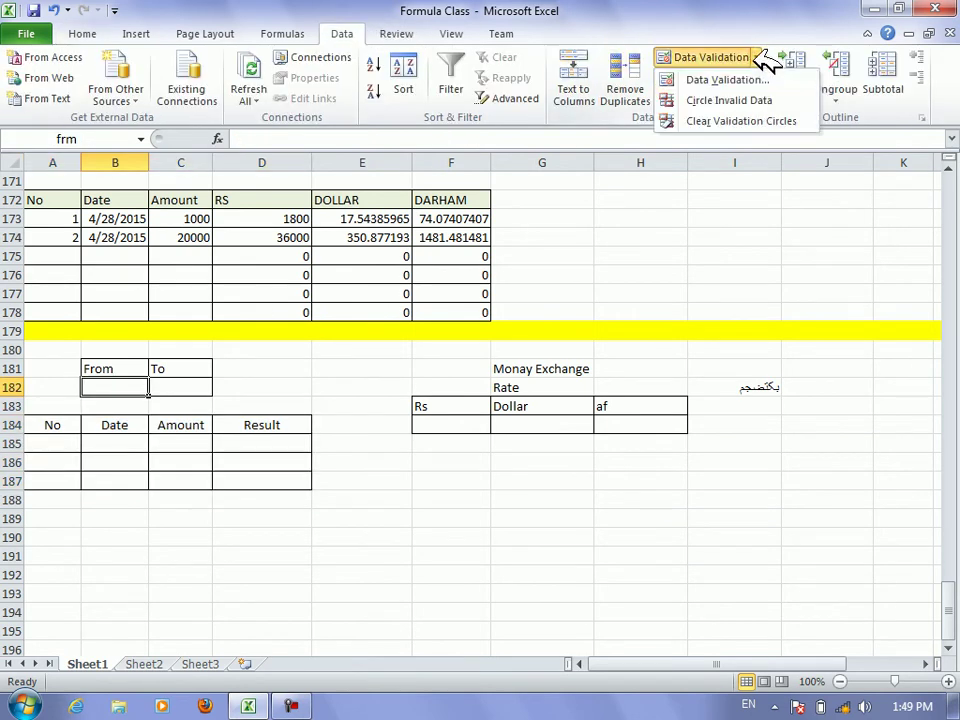
left_click(745, 80)
left_click(607, 290)
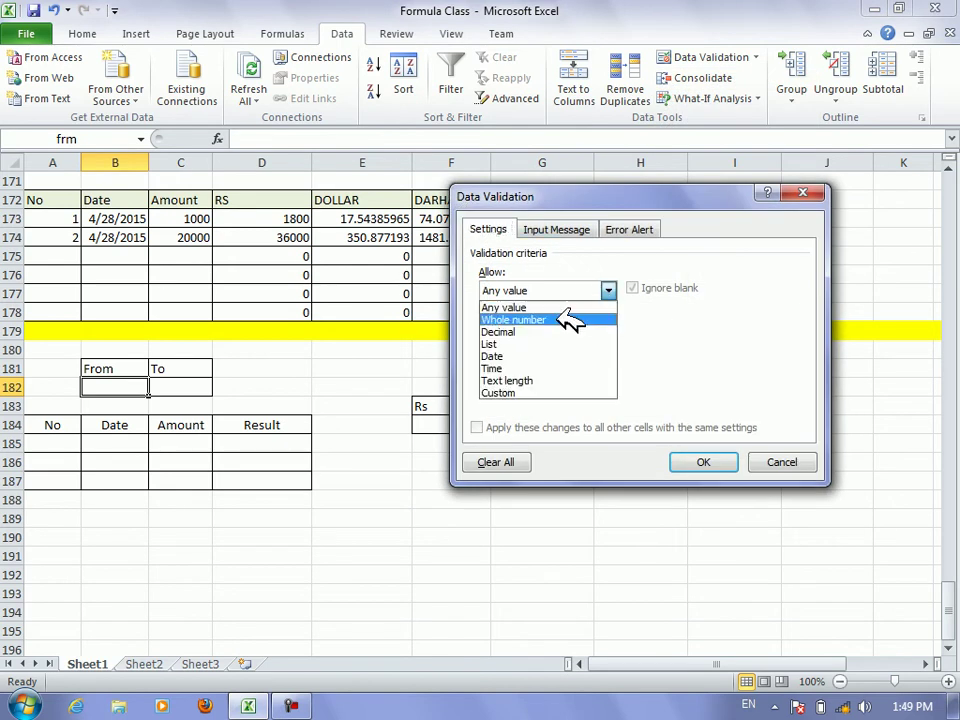
left_click(553, 342)
type("af,dollar,Rs")
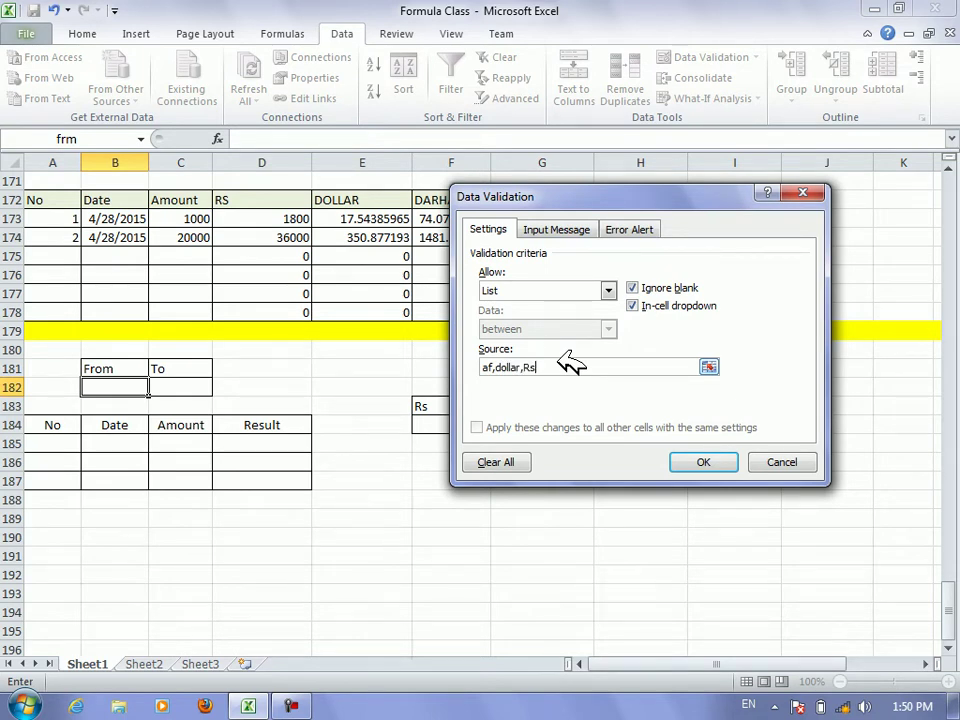
left_click(489, 367)
key("BackSpace")
type("A")
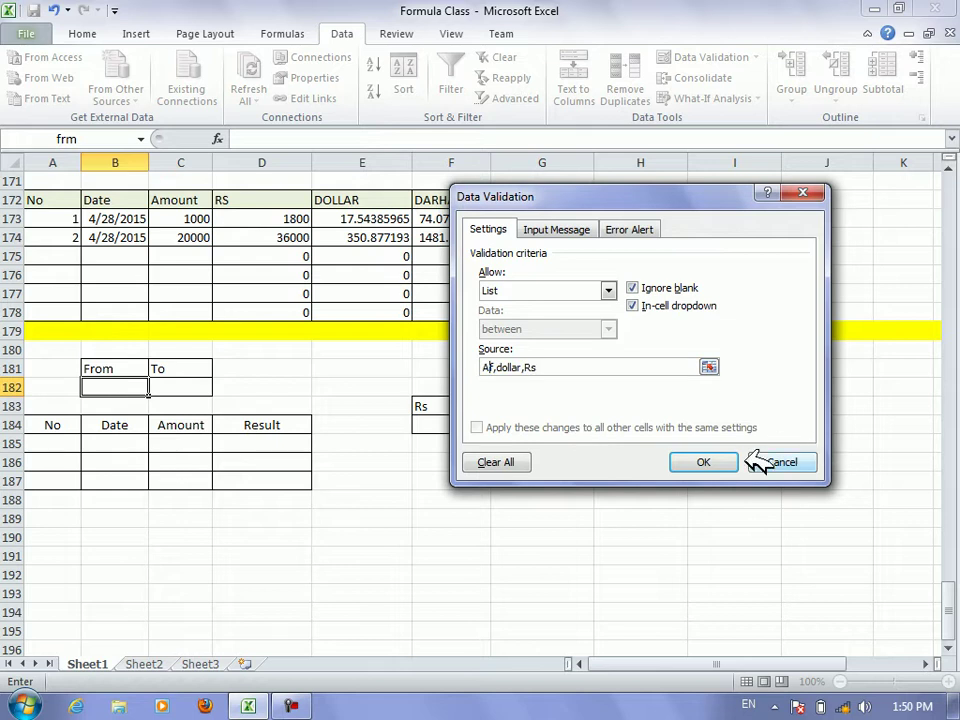
left_click(718, 462)
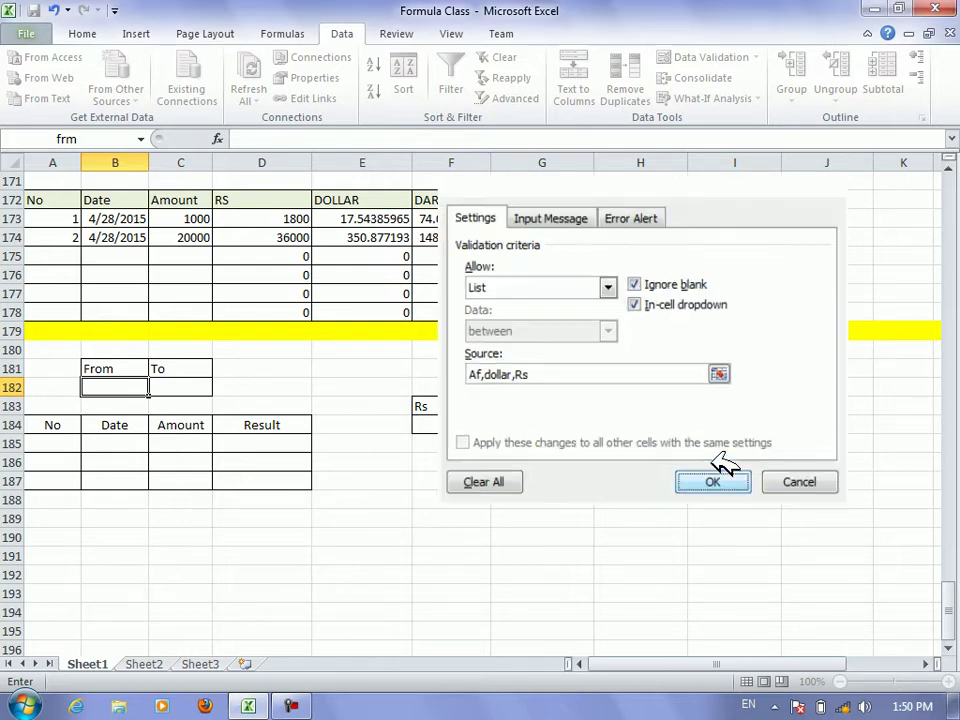
Give C182 list data validation with the source Af,dollar,Rs, matching B182
left_click(181, 386)
left_click(704, 52)
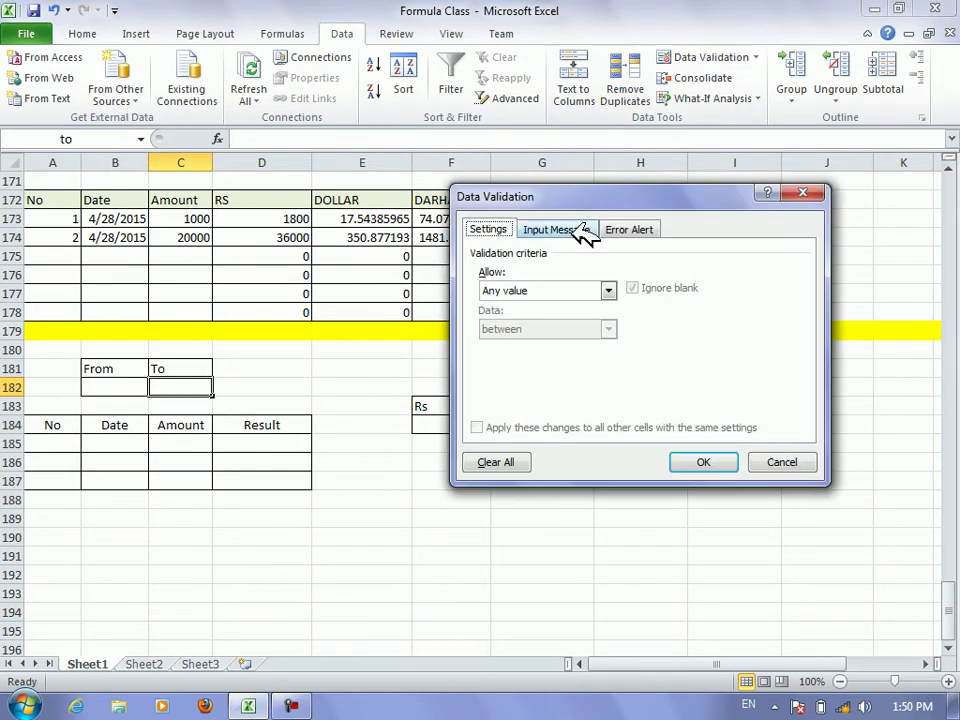
left_click(548, 291)
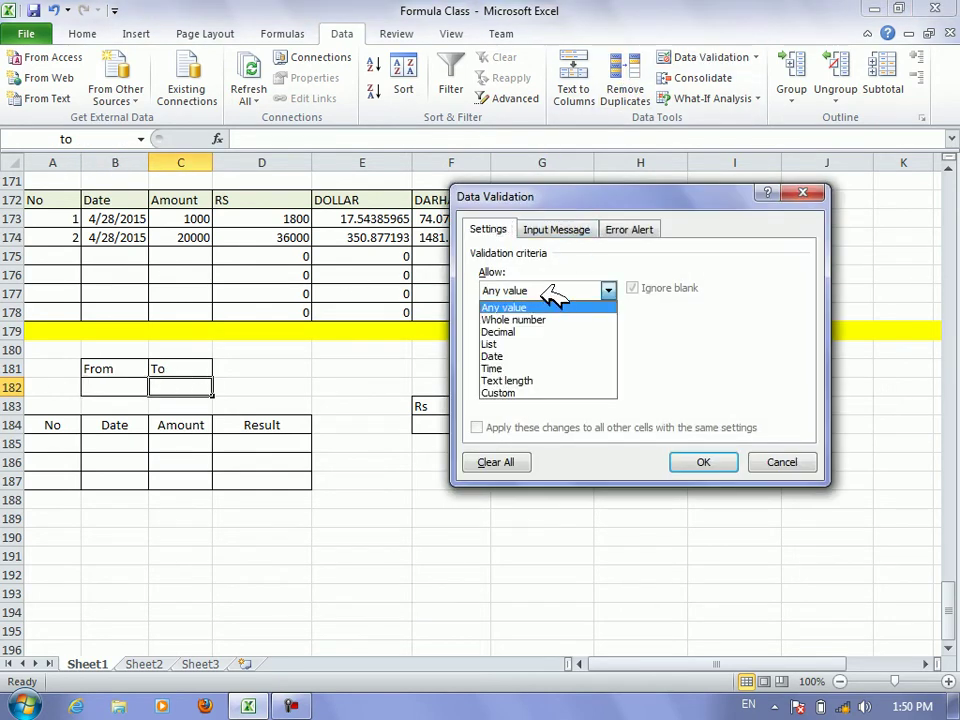
left_click(522, 344)
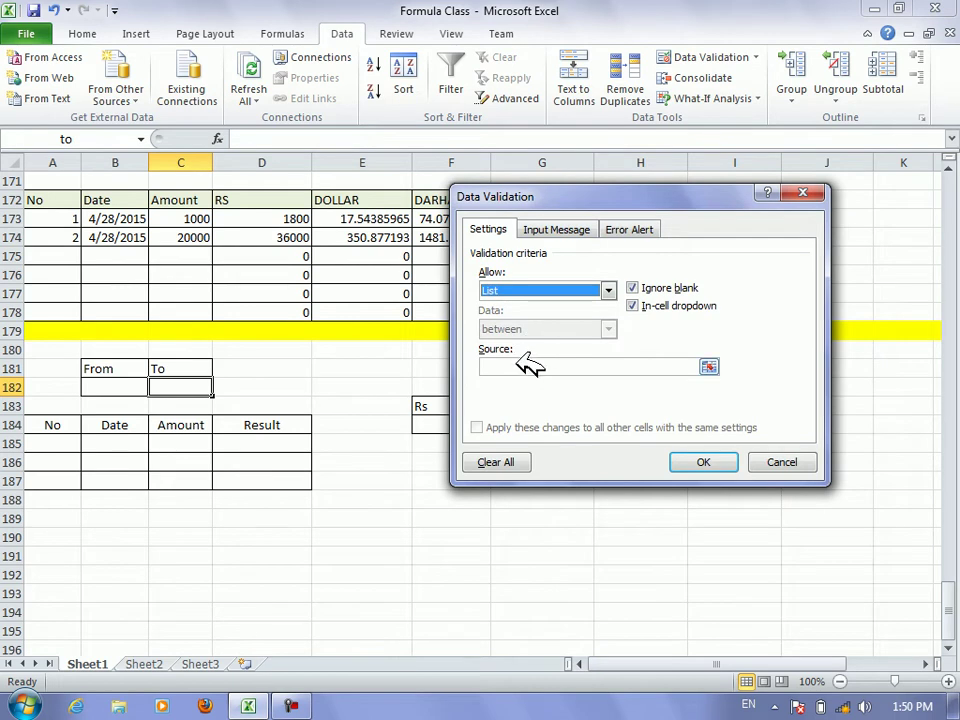
left_click(521, 366)
type("Af,dolla")
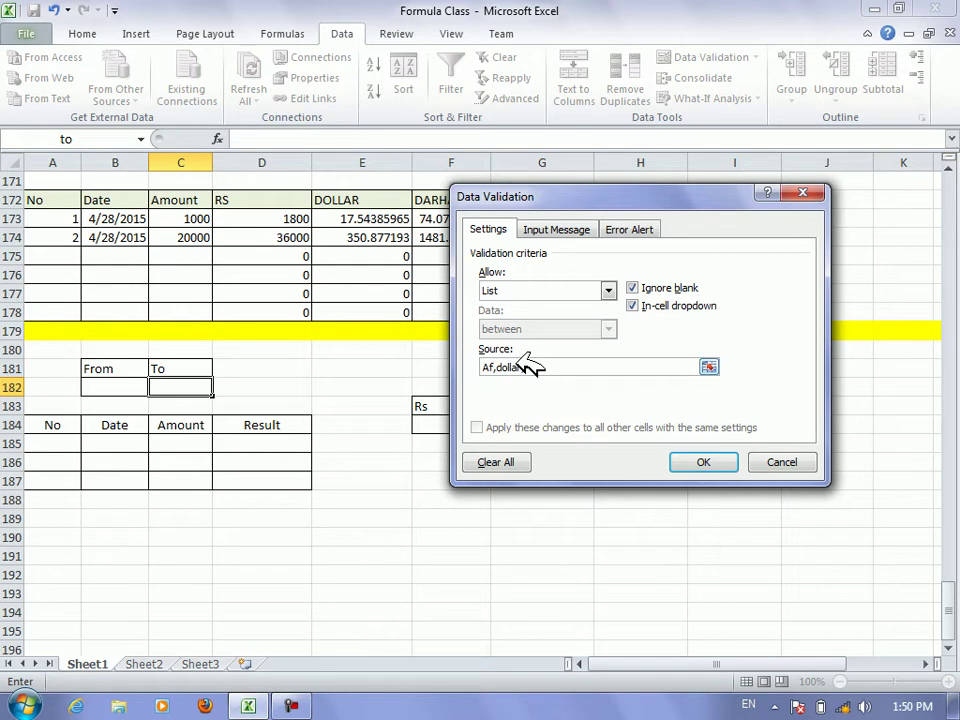
type("r,Rs")
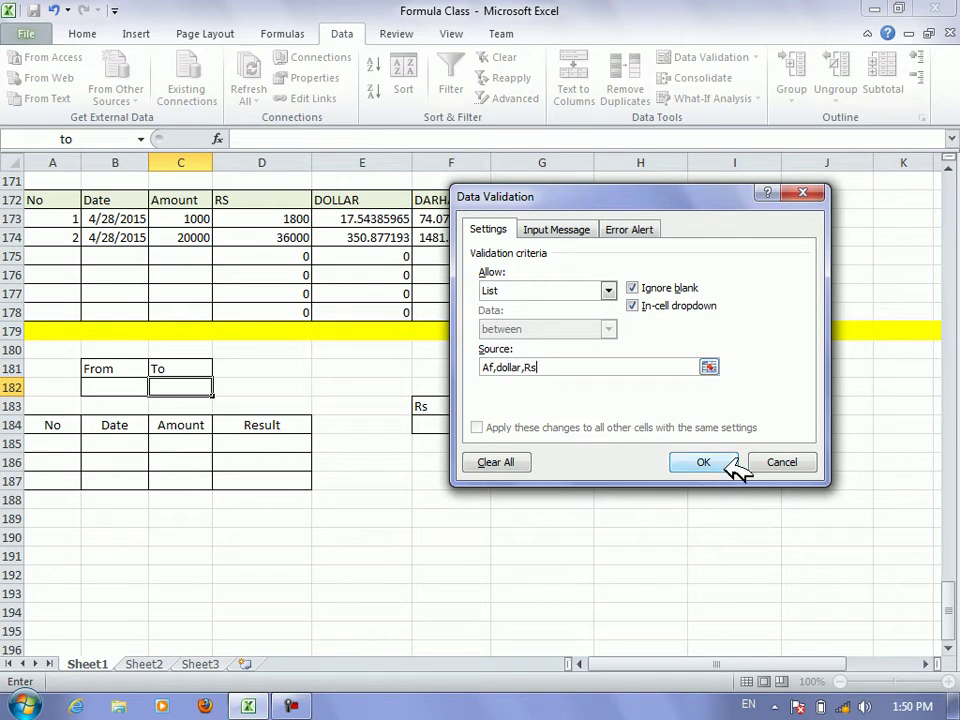
left_click(722, 460)
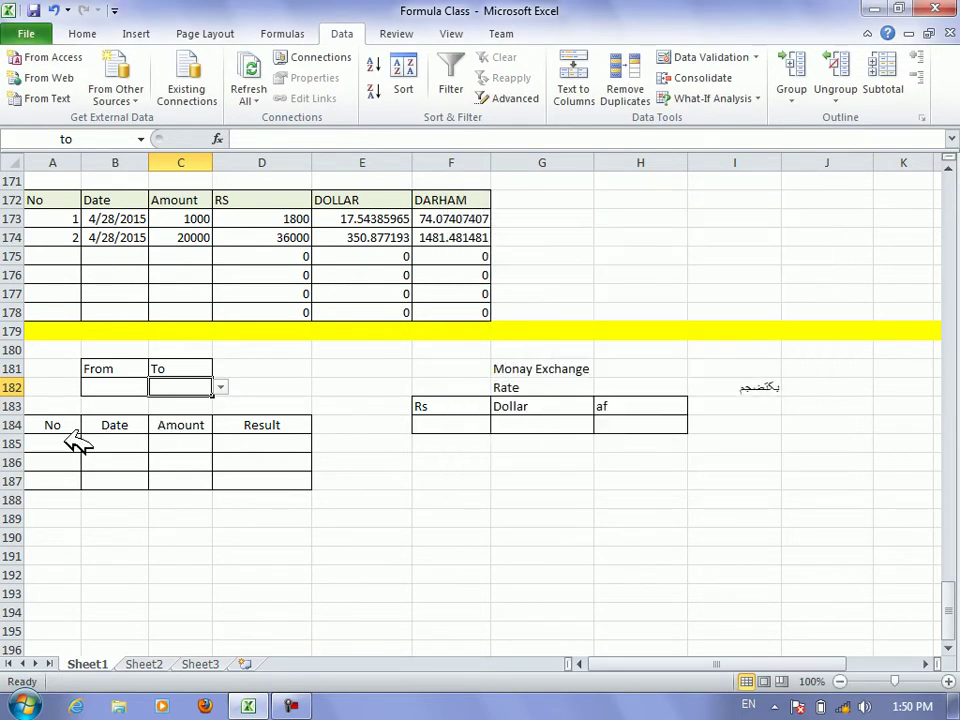
left_click(72, 443)
Fill row 185 with entry 1, today's date and amount 20000, then widen column B
type("1")
key("Tab")
key("ctrl+semicolon")
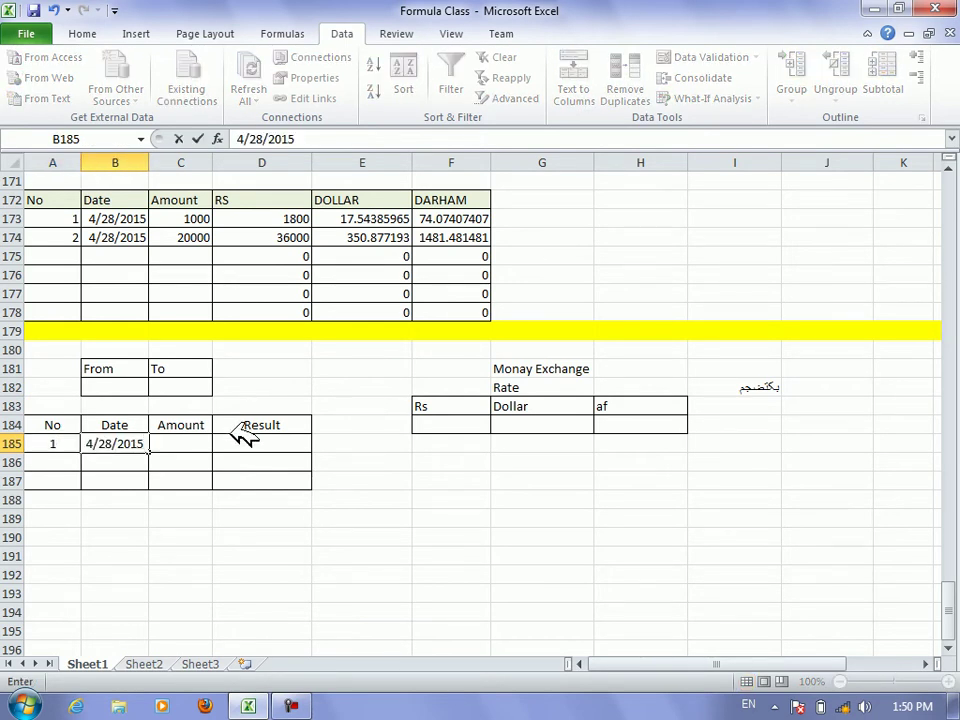
left_click(208, 440)
type("20000")
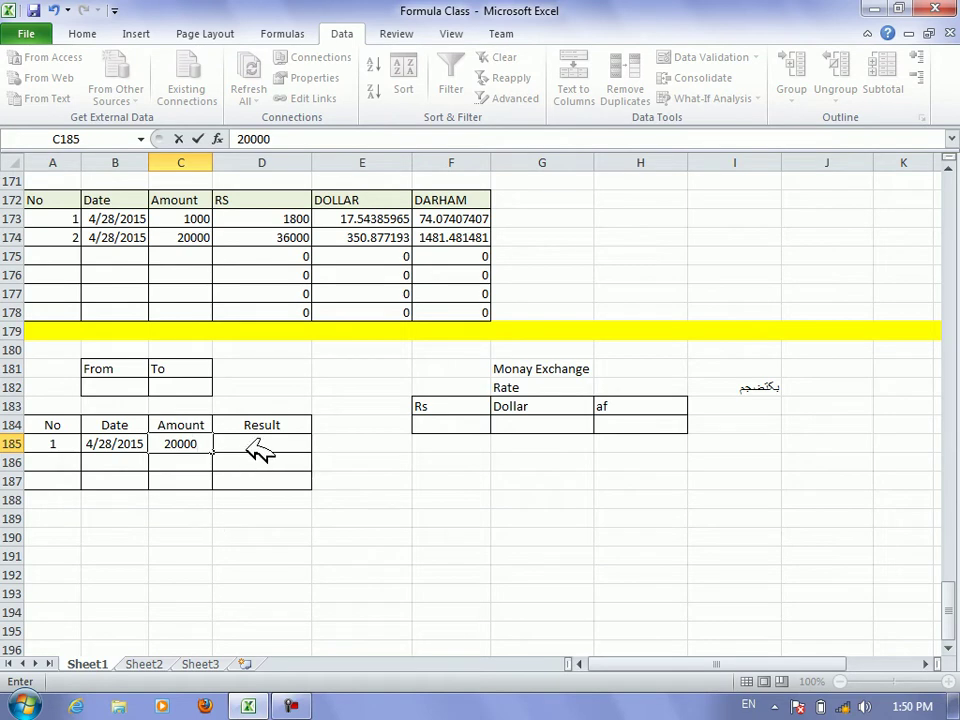
left_click(255, 458)
left_click(208, 443)
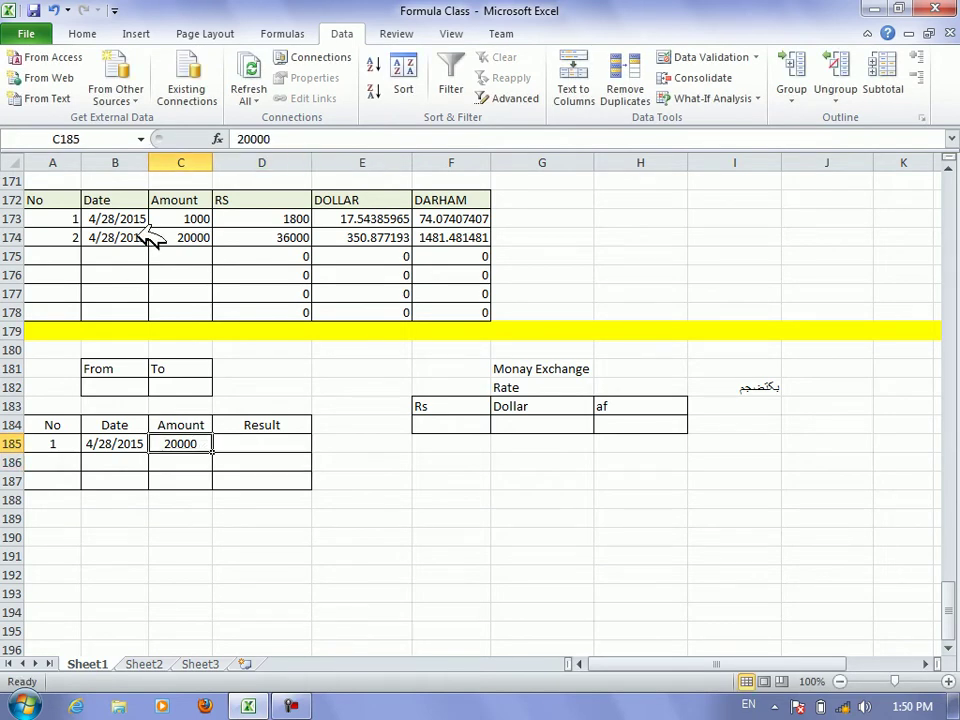
left_click_drag(148, 162, 164, 162)
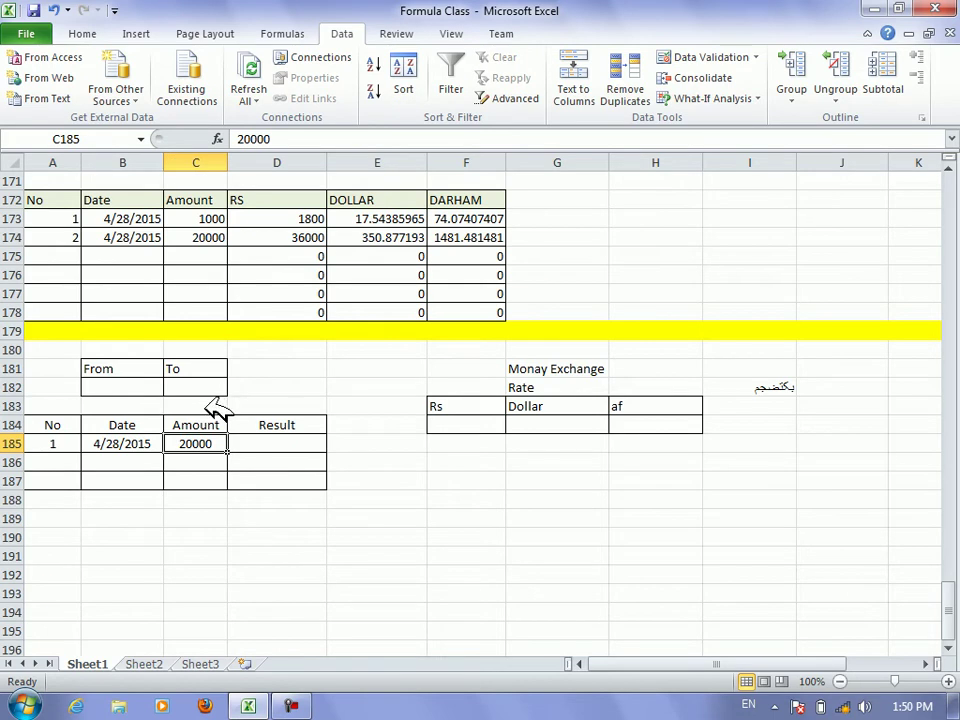
Try the currency dropdowns by setting From to Af and To to Rs
left_click(154, 390)
left_click(172, 387)
left_click(157, 402)
left_click(215, 387)
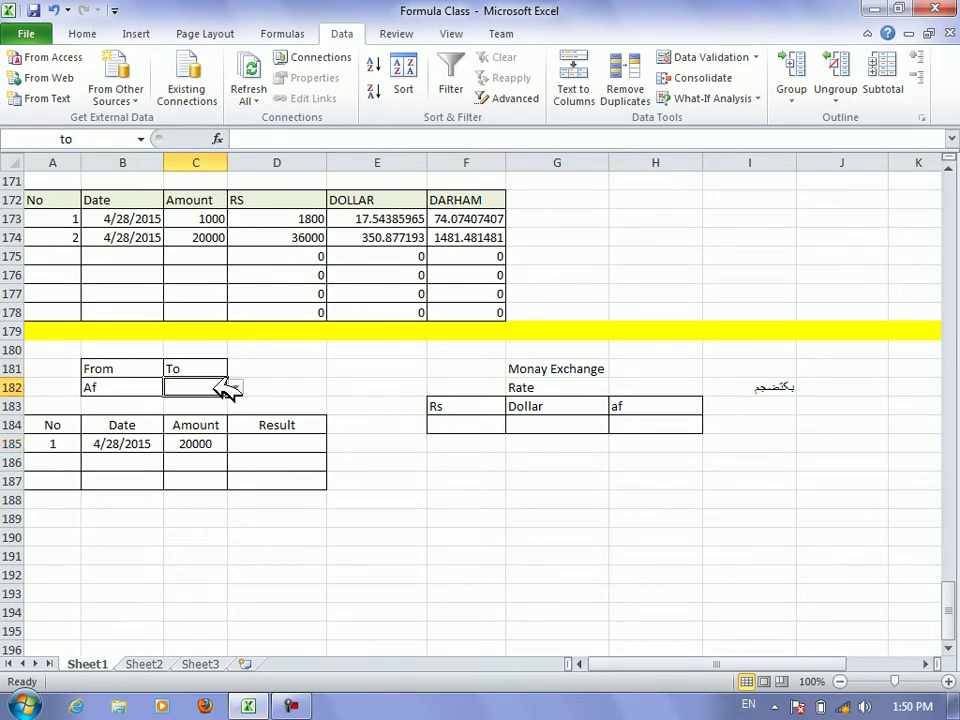
left_click(235, 387)
left_click(212, 426)
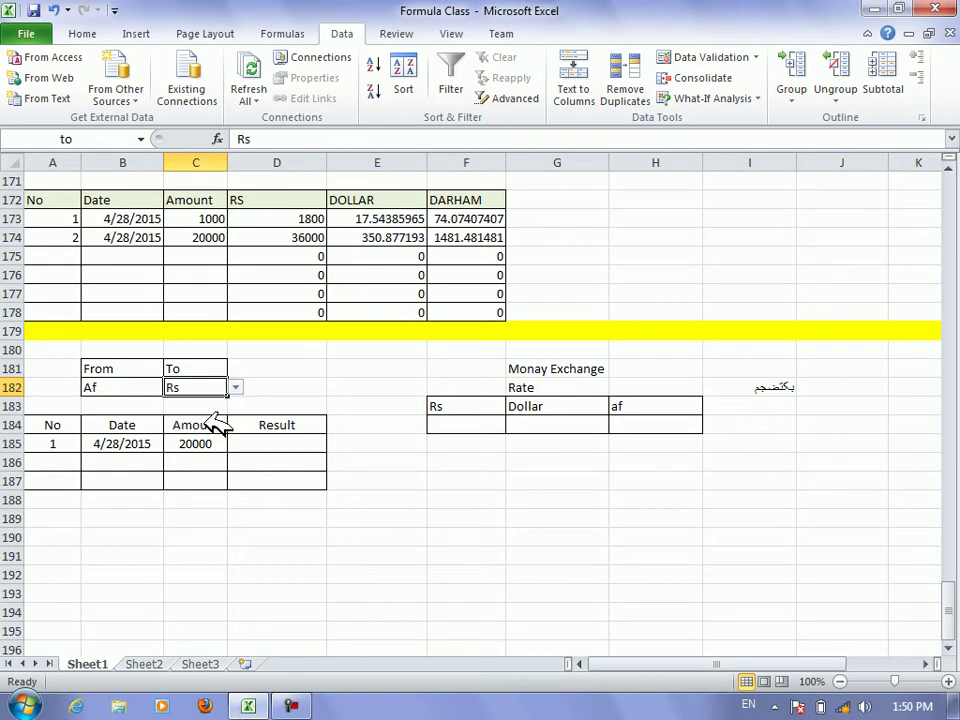
left_click(118, 392)
left_click(214, 385)
Change the From currency in B182 to dollar and the To currency in C182 to Af
left_click(133, 387)
left_click(174, 388)
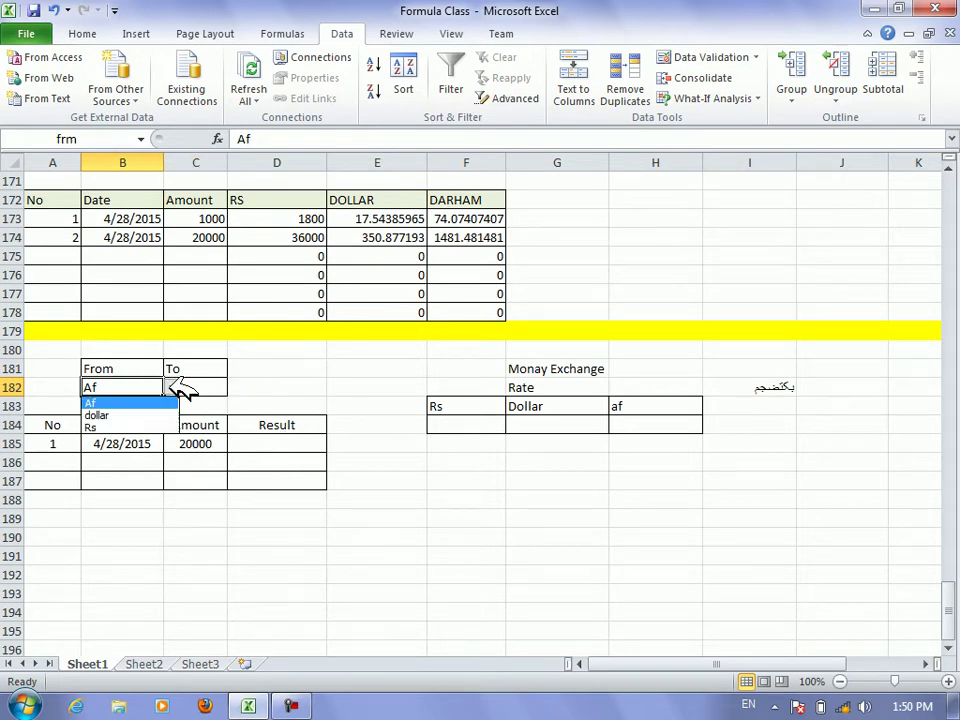
left_click(140, 414)
left_click(212, 386)
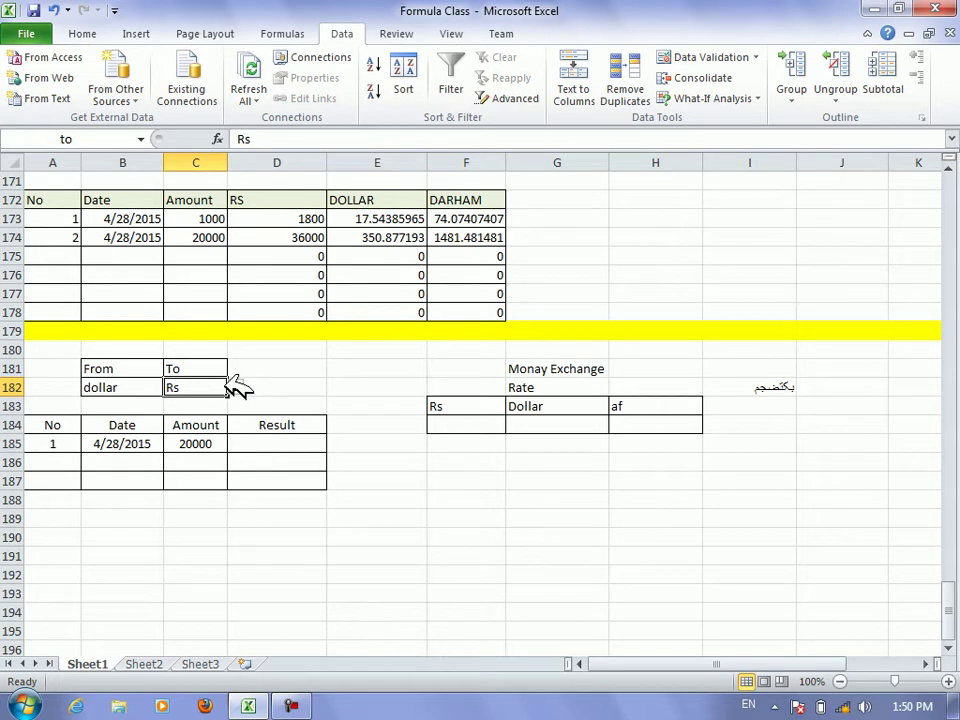
left_click(252, 441)
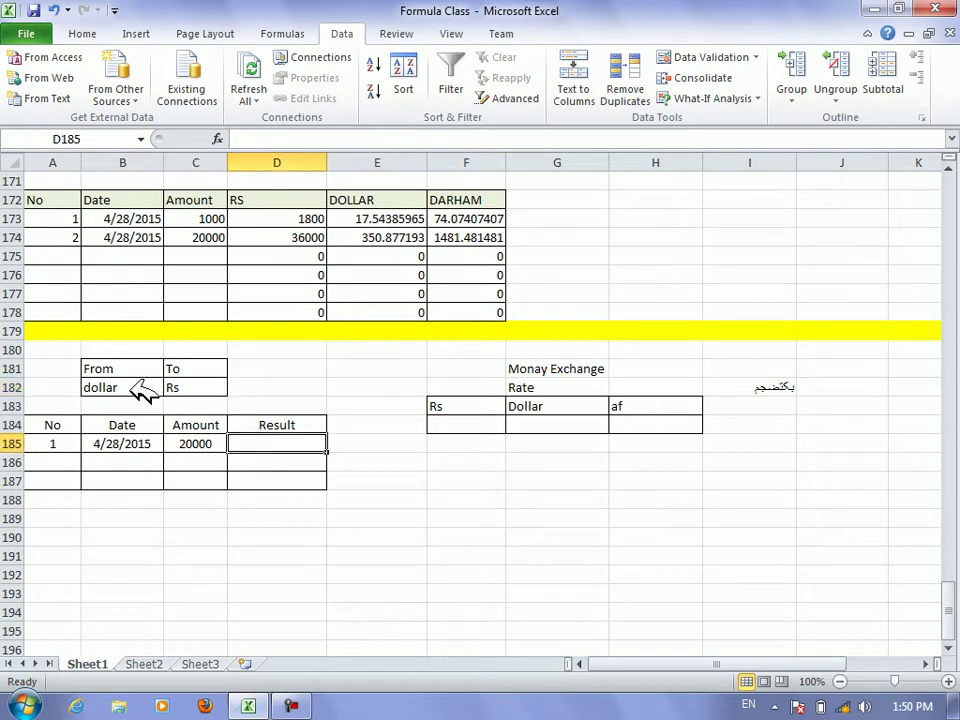
left_click(200, 390)
left_click(236, 388)
left_click(225, 418)
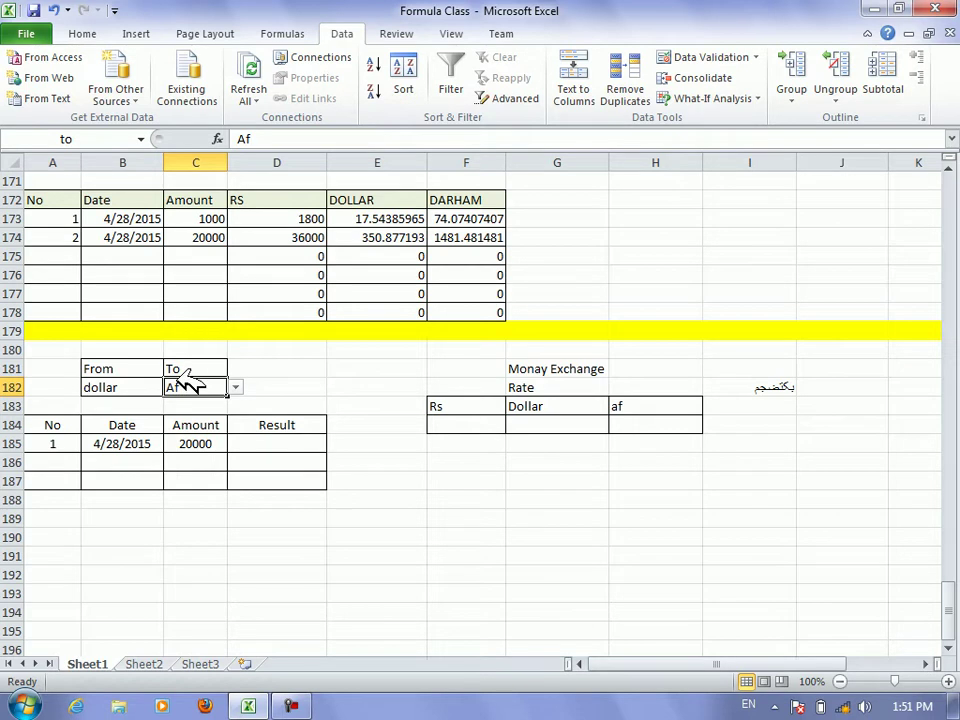
Type 'and' as a test note in E192, then clear it
left_click(415, 574)
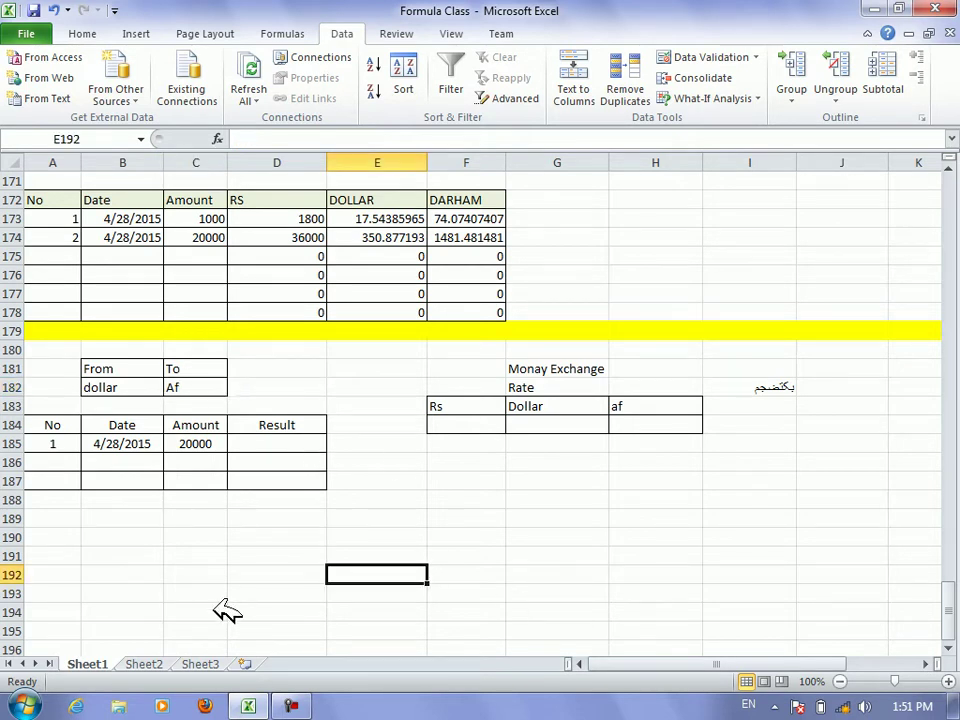
type("and")
key("Return")
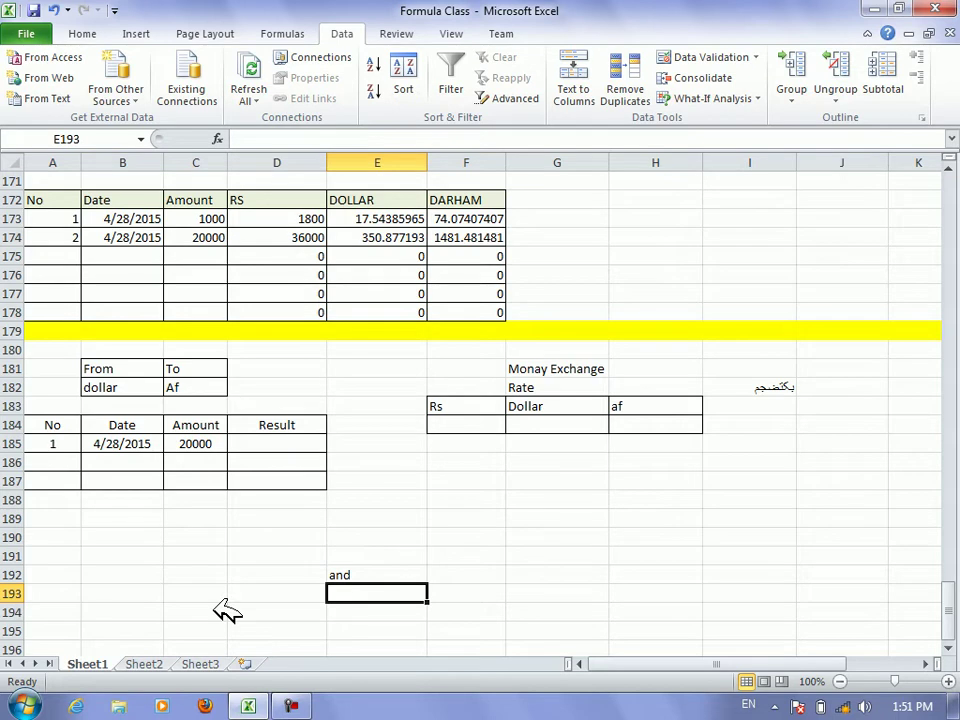
key("Up")
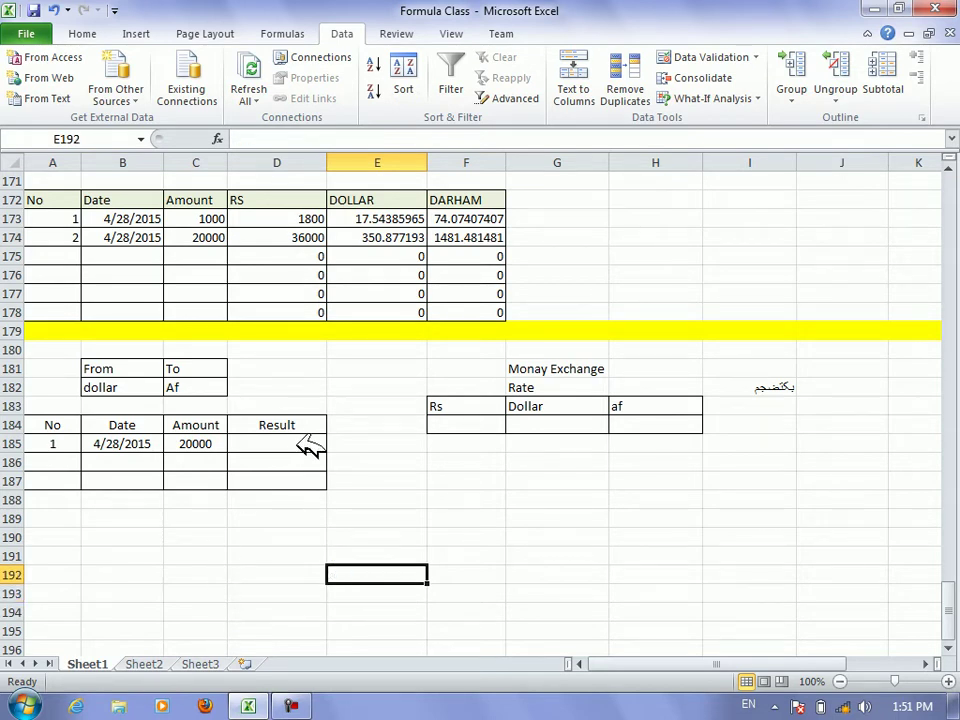
In D185, type =if(and(frm="Af",to="Rs"), correcting af to Af
left_click(303, 445)
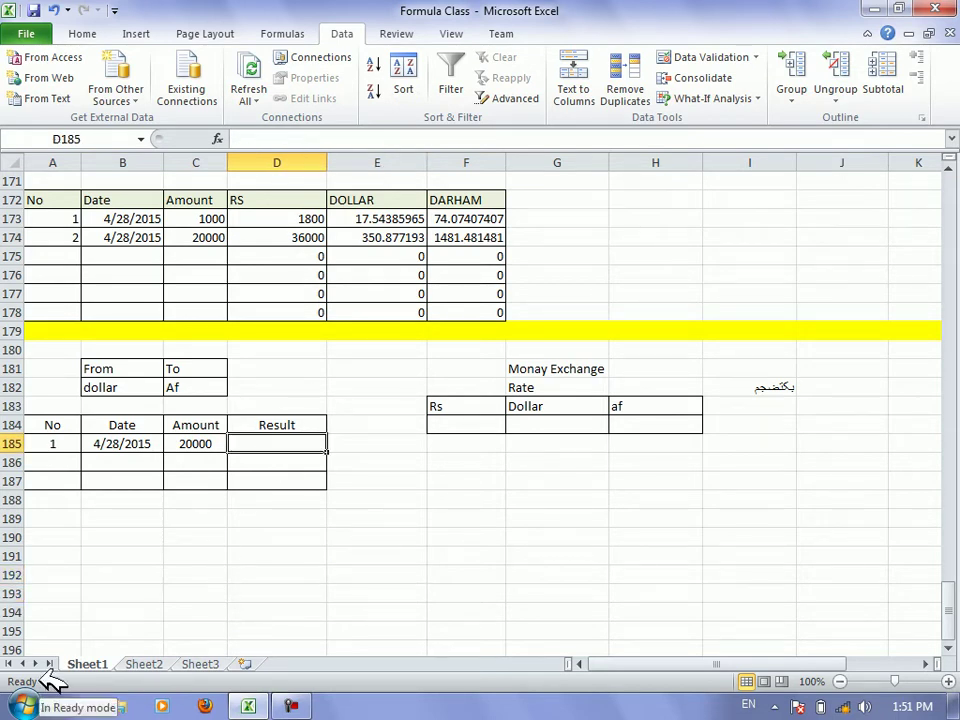
type("=if")
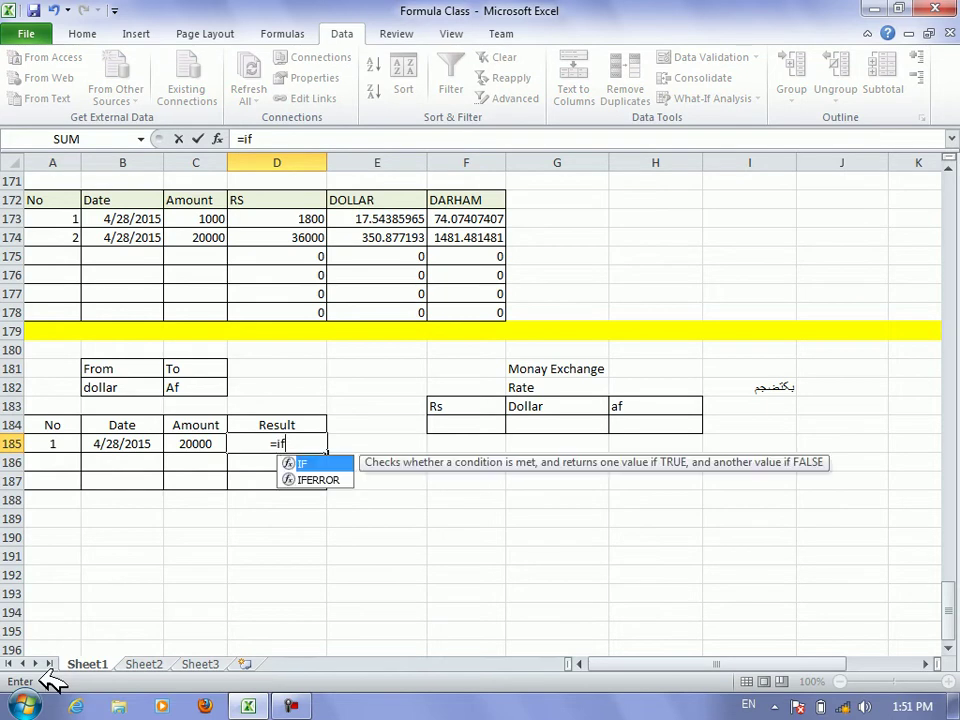
type("(and(")
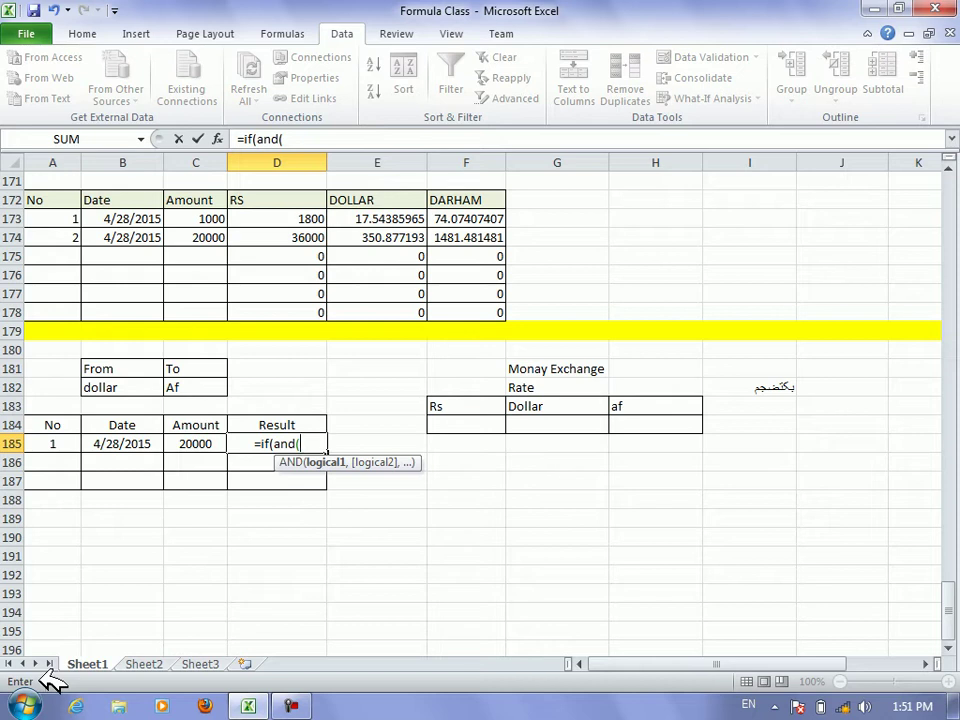
type("frm")
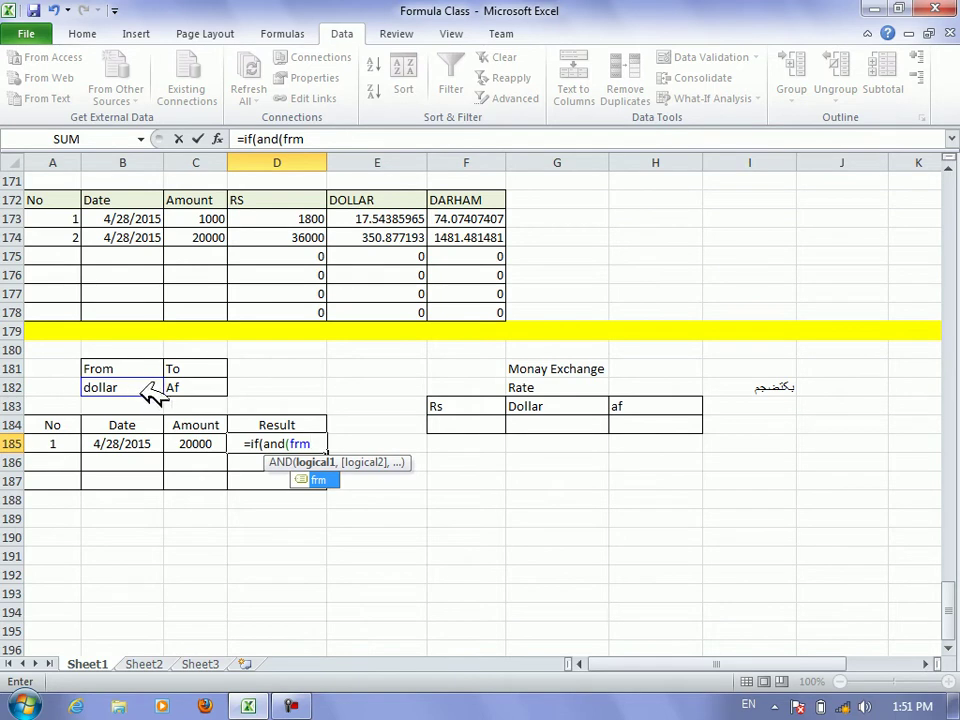
type("=\"")
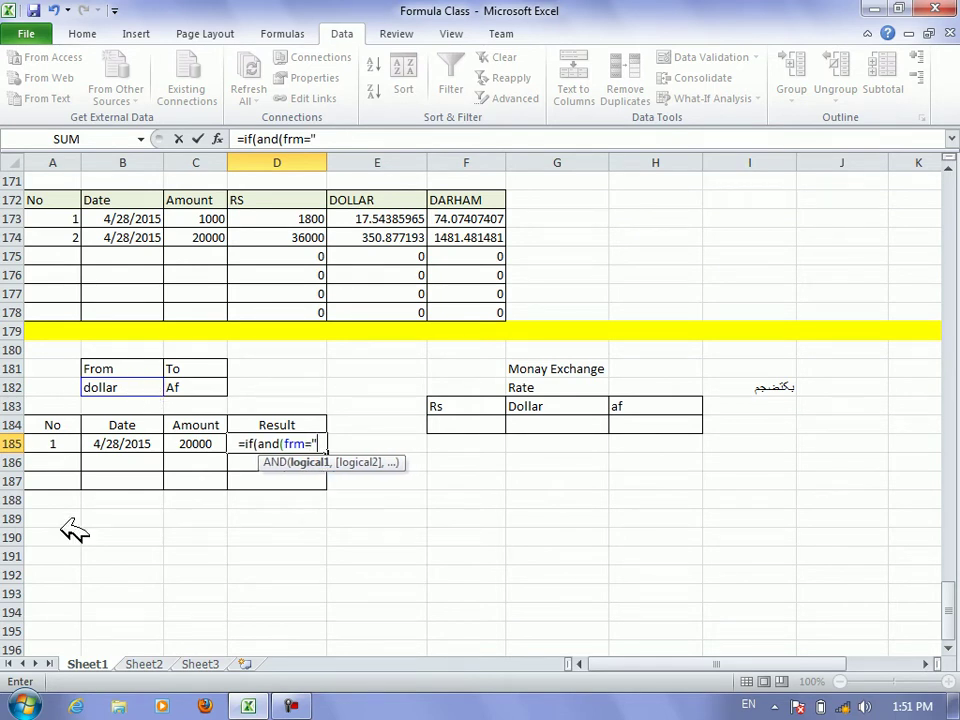
type("af")
key("BackSpace")
key("BackSpace")
type("Af")
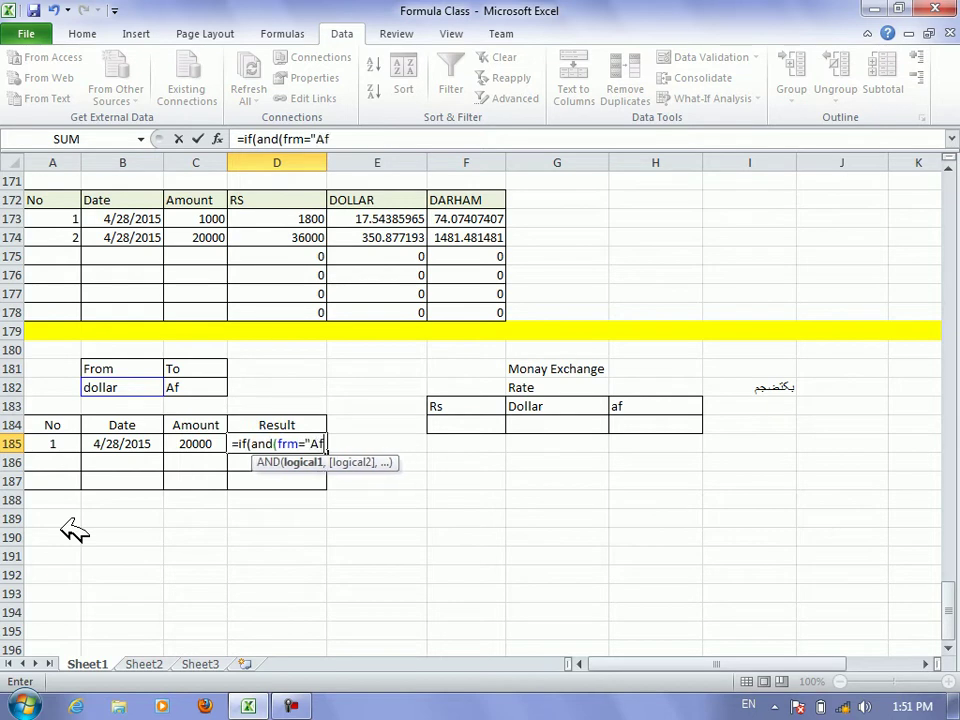
type("\"")
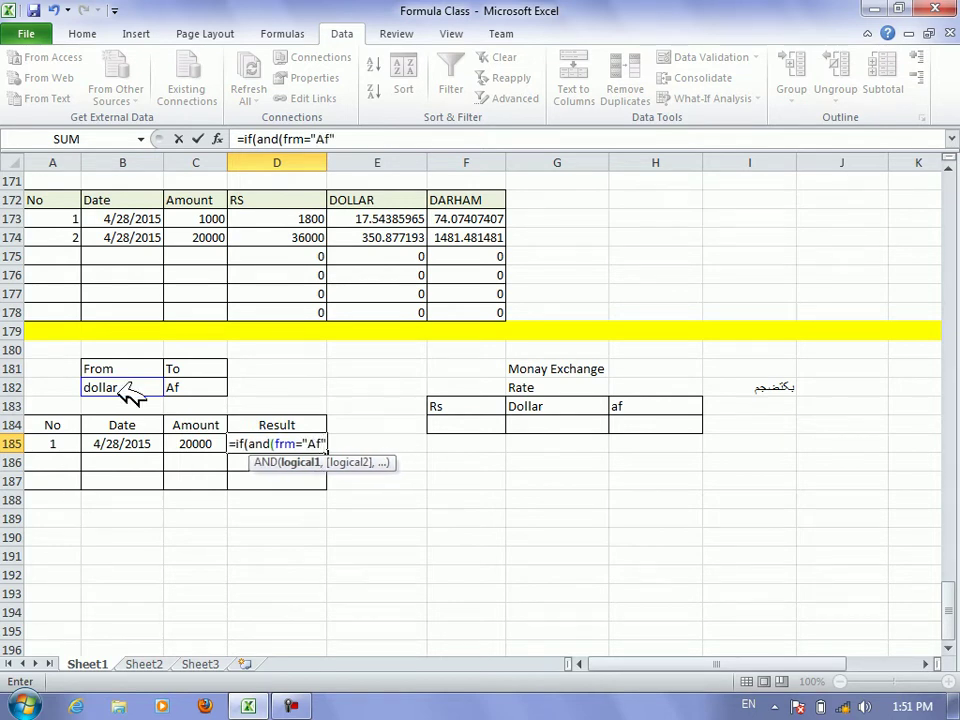
type(",")
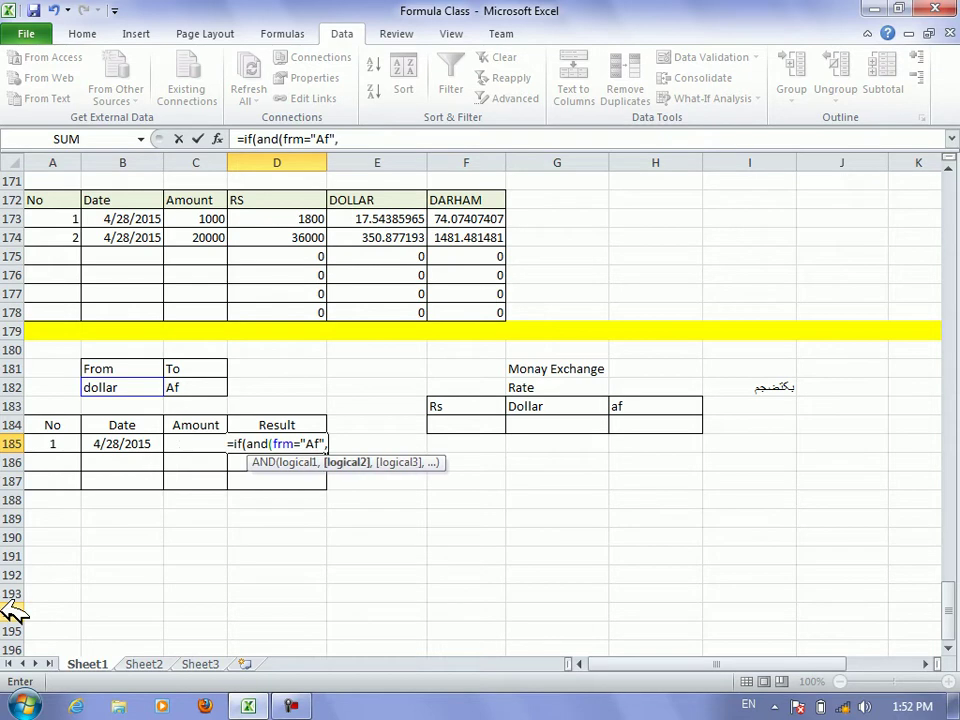
type("to")
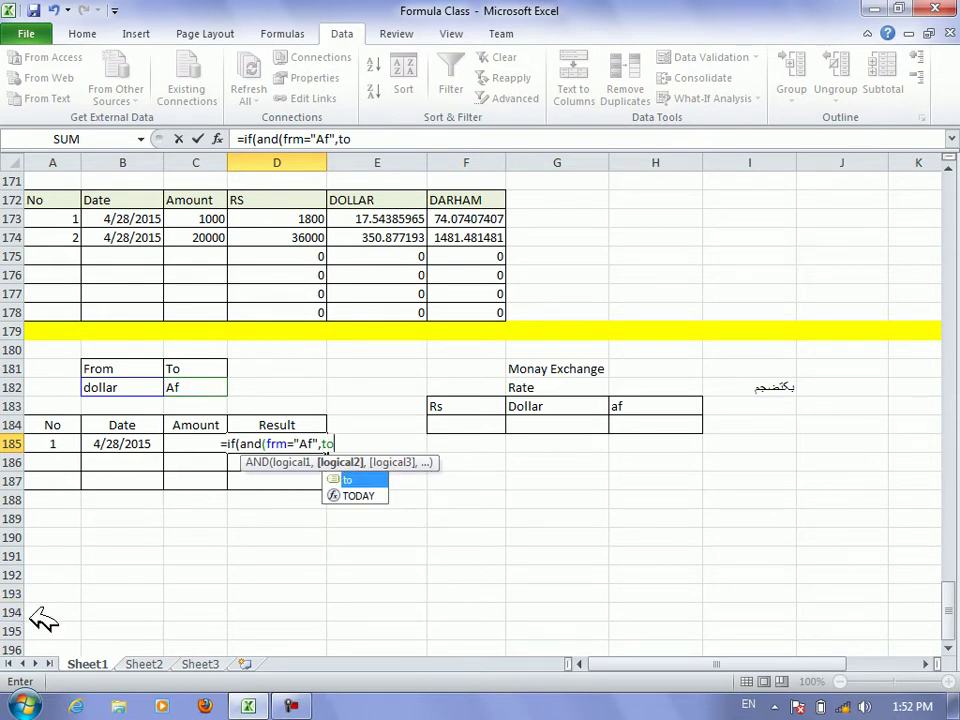
type("=\"")
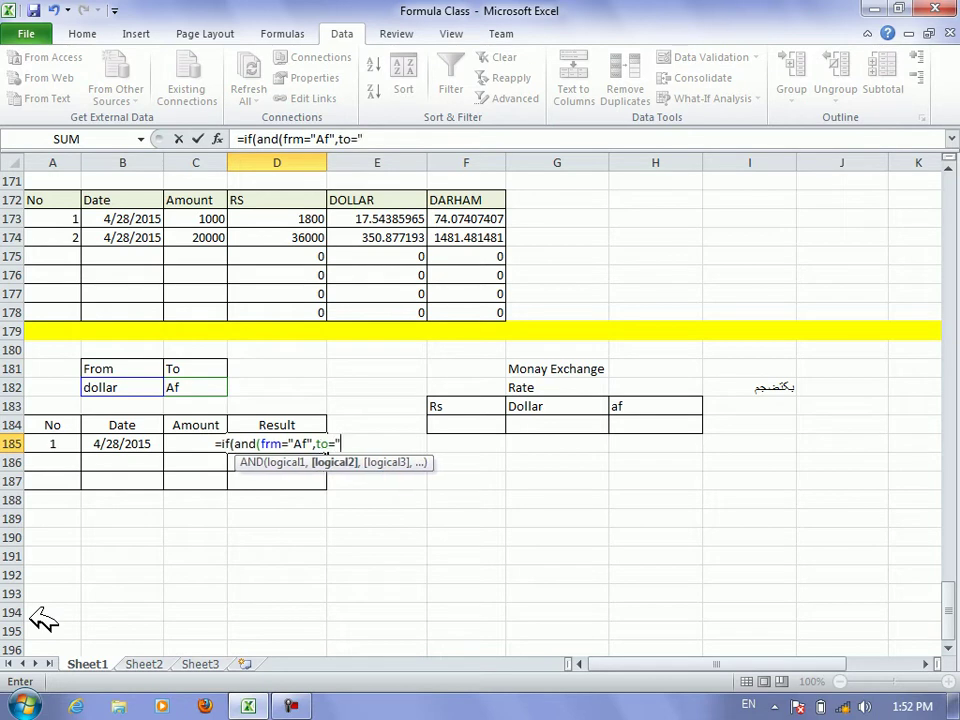
type("Rs")
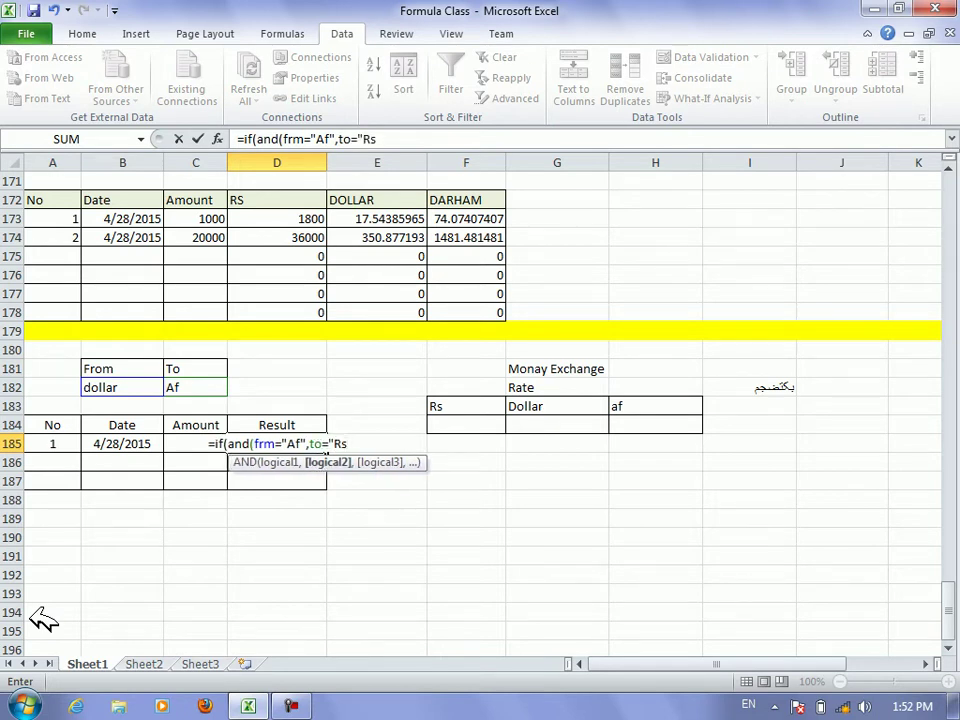
type("\")")
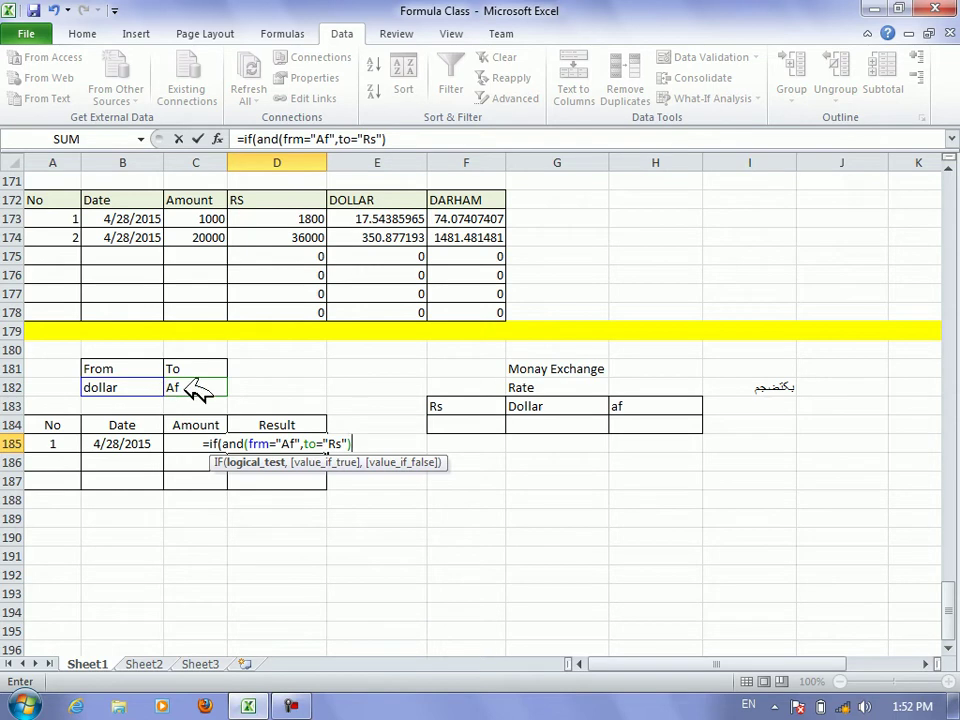
type(",")
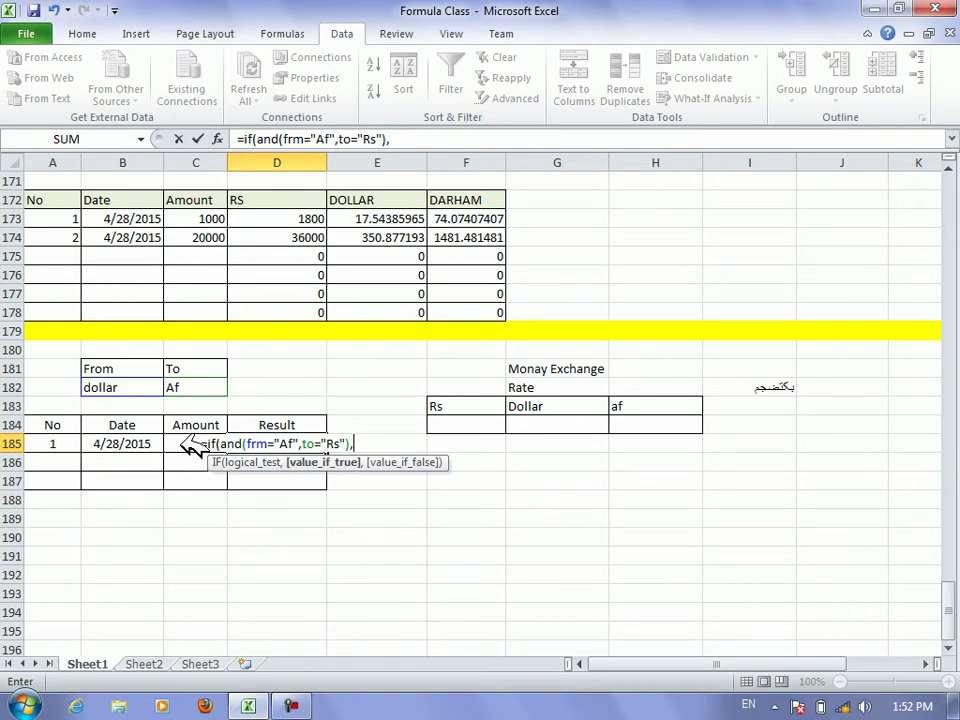
Extend the D185 formula with C185*rss and a second if(and(frm="Af",to= test
left_click(188, 447)
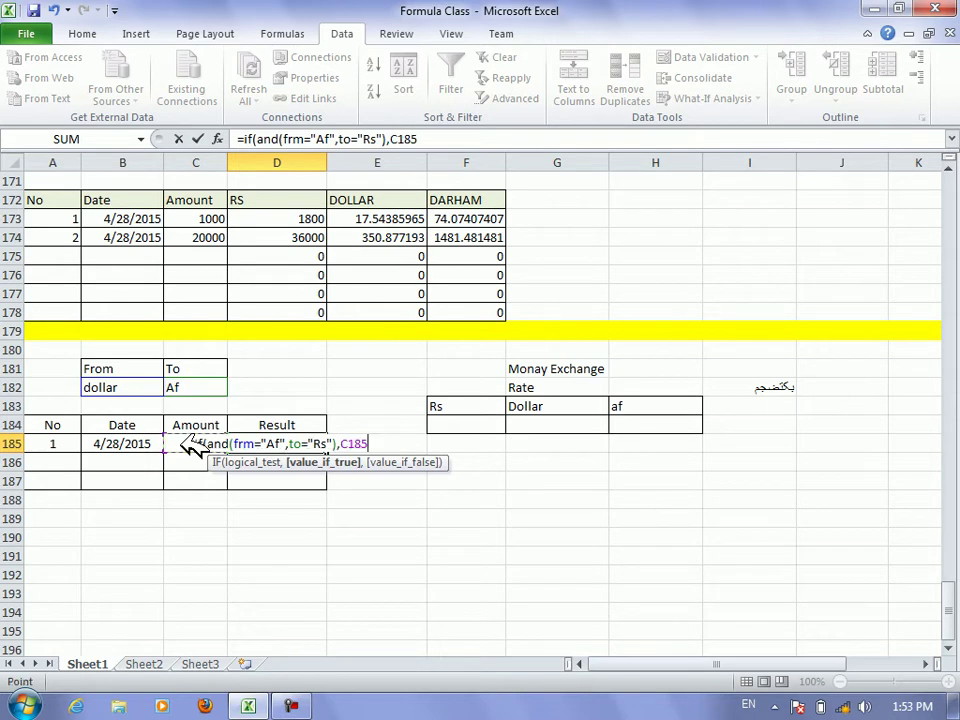
type("*")
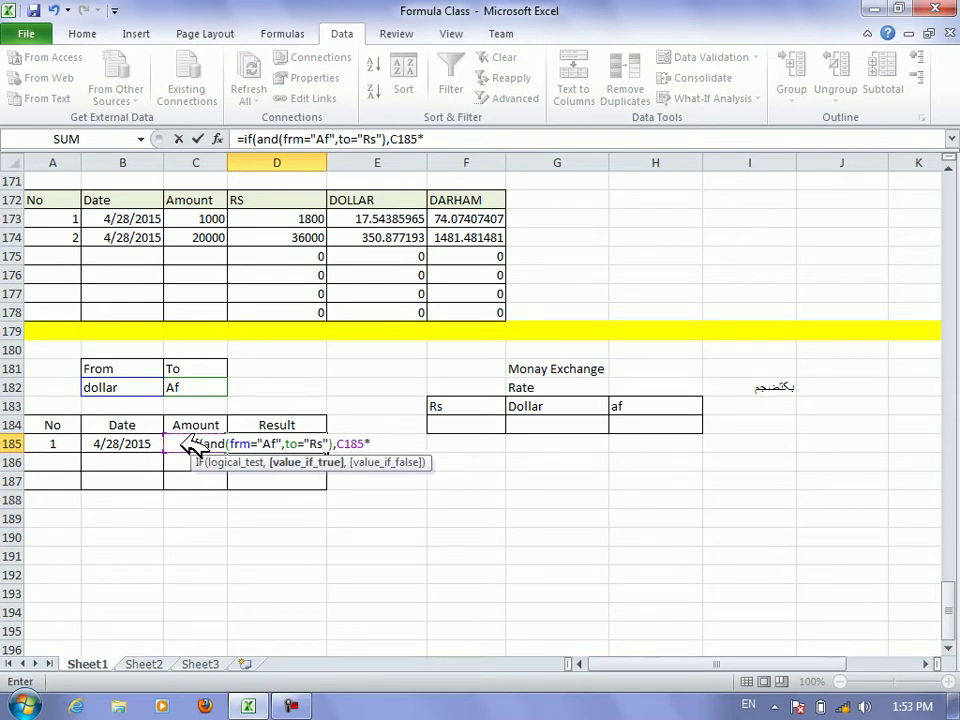
type("rss")
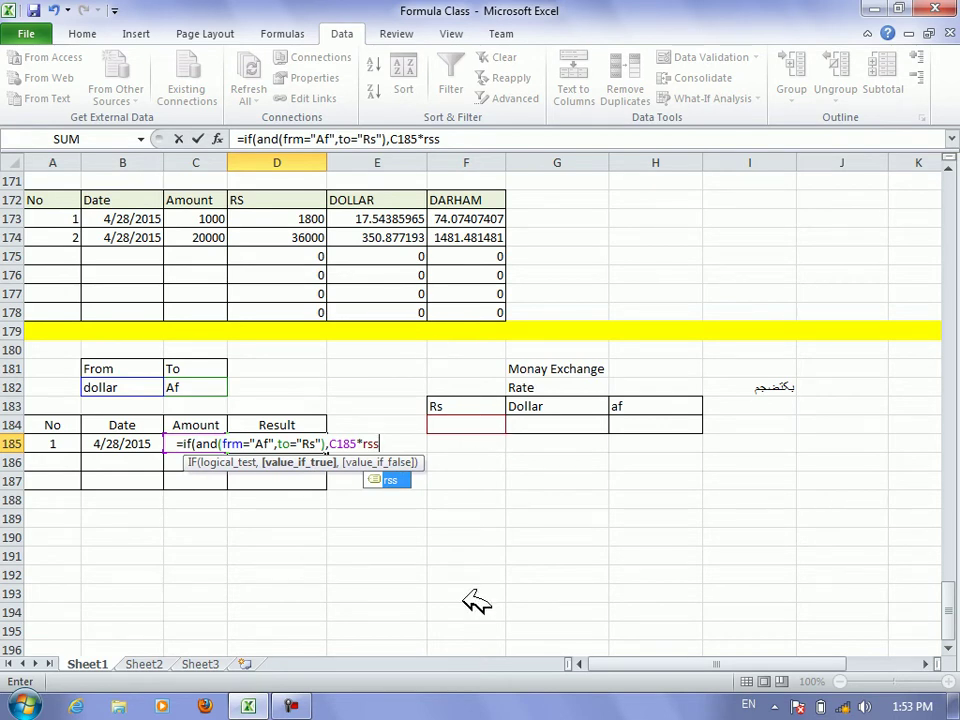
type(",if")
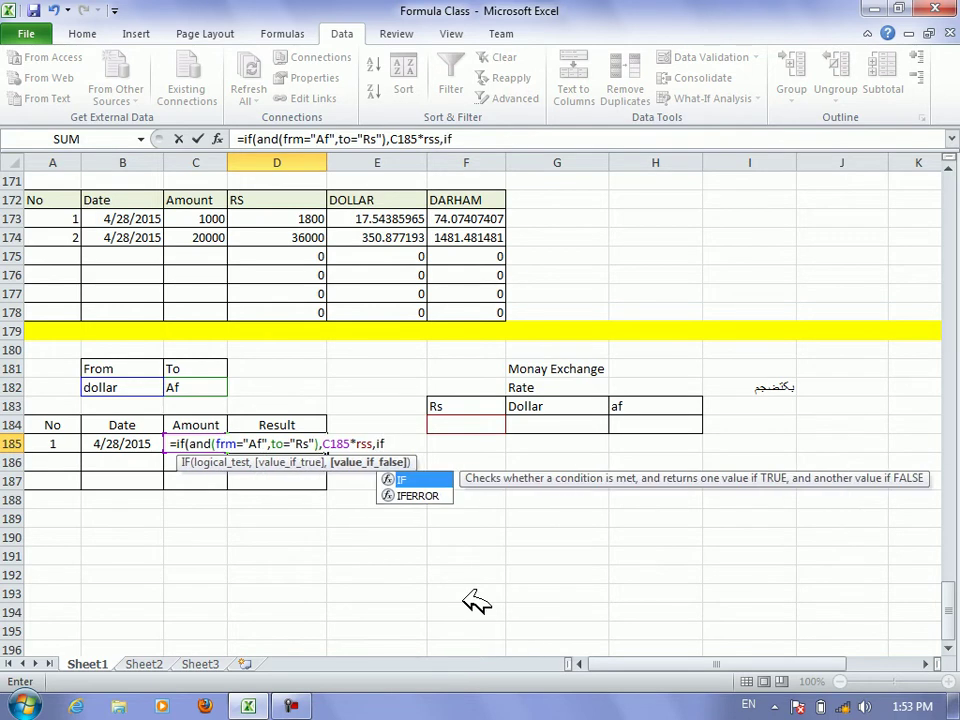
type("(and(")
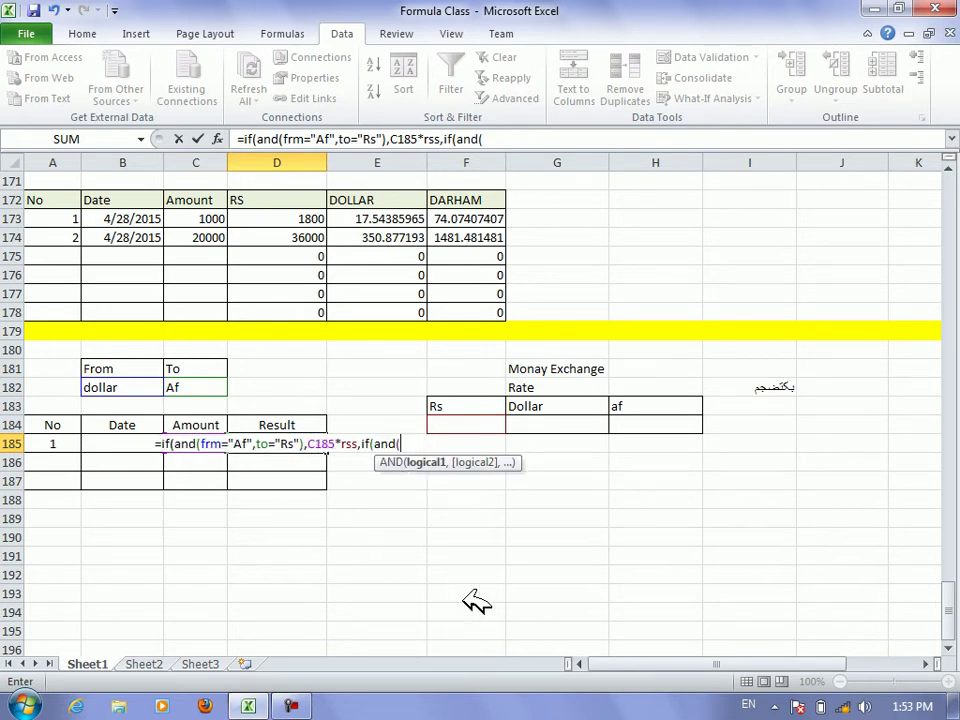
type("frm=")
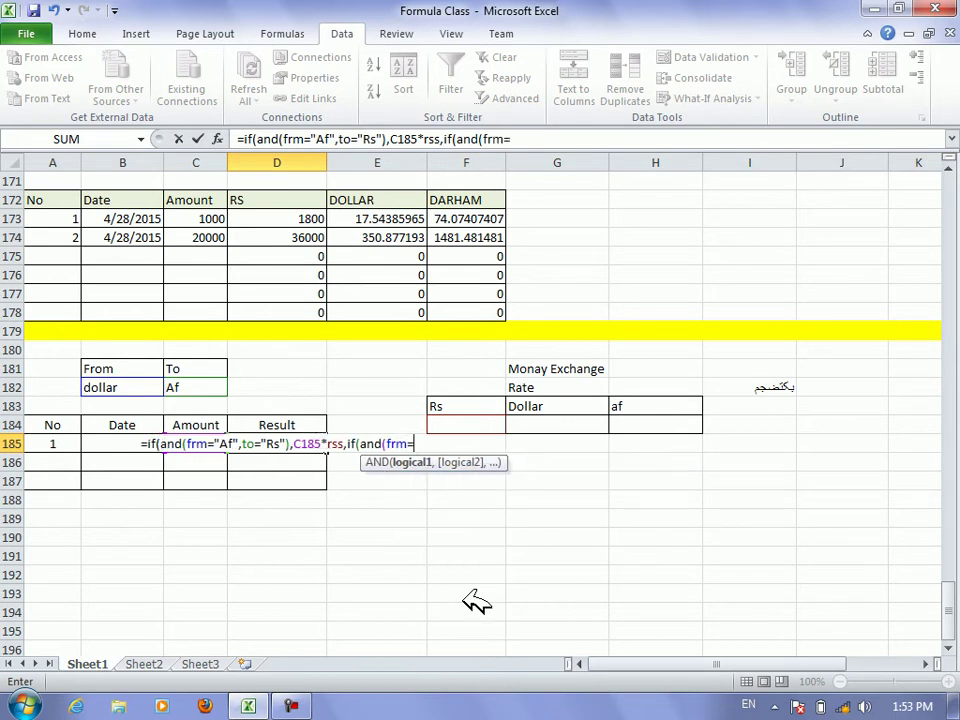
type("\"Af")
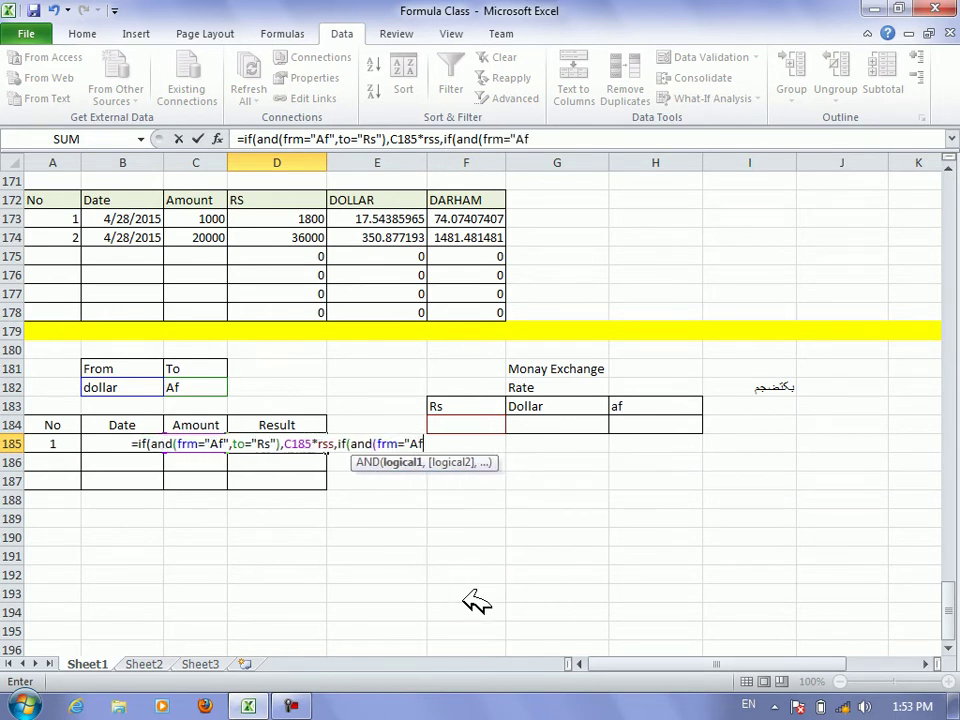
type("\",to=\"D")
Complete the Af-to-dollar test with C185/usd and start a frm="Rs",to="Af" condition
key("BackSpace")
type("dollar\"")
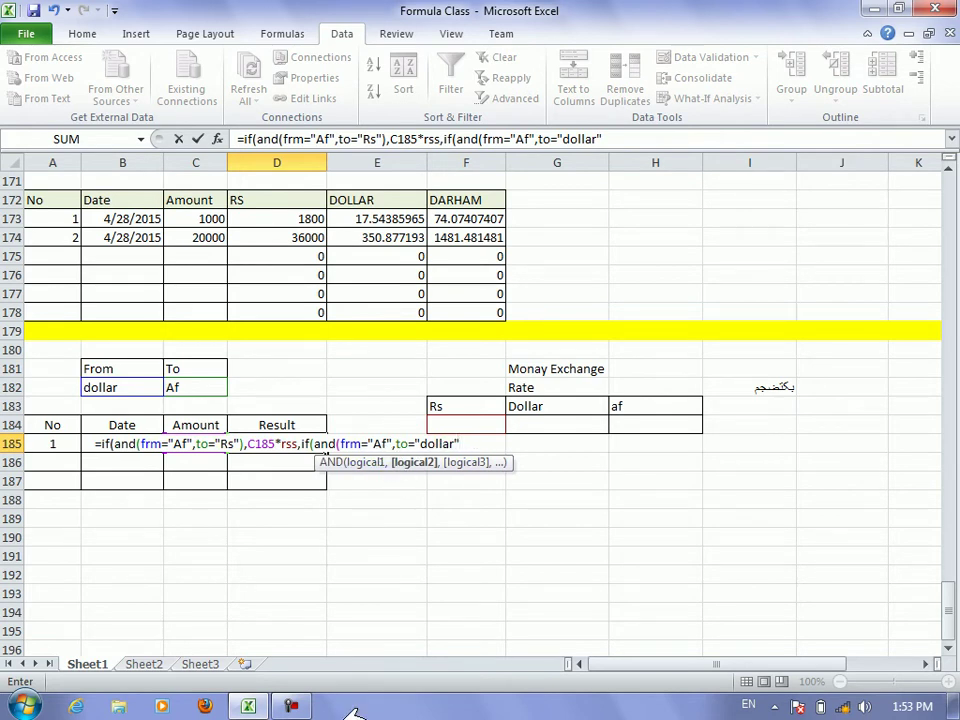
type(")")
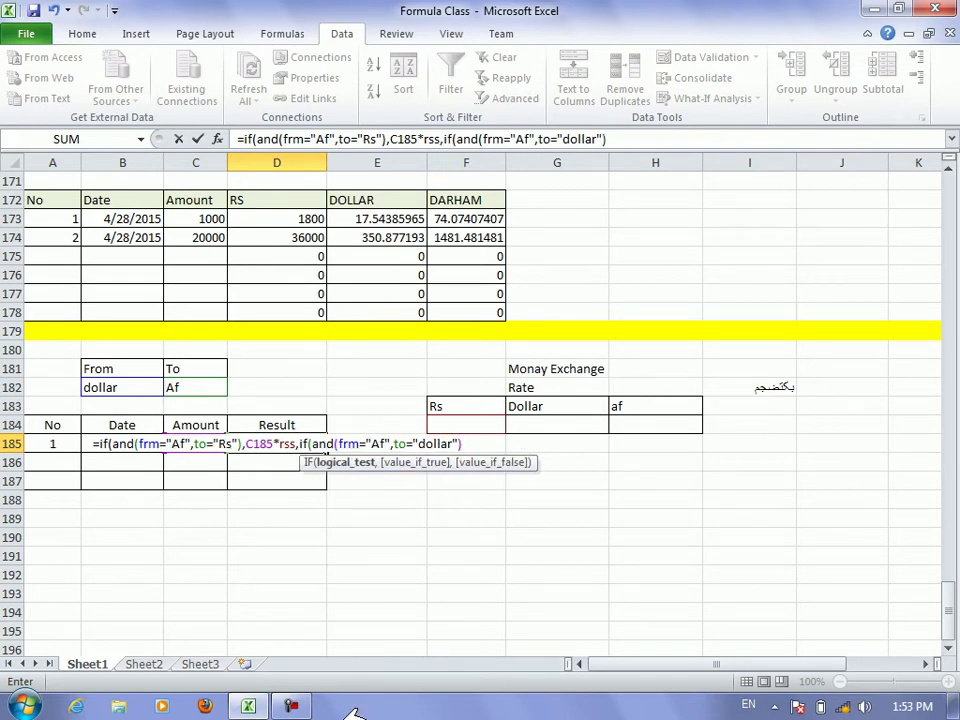
type(",")
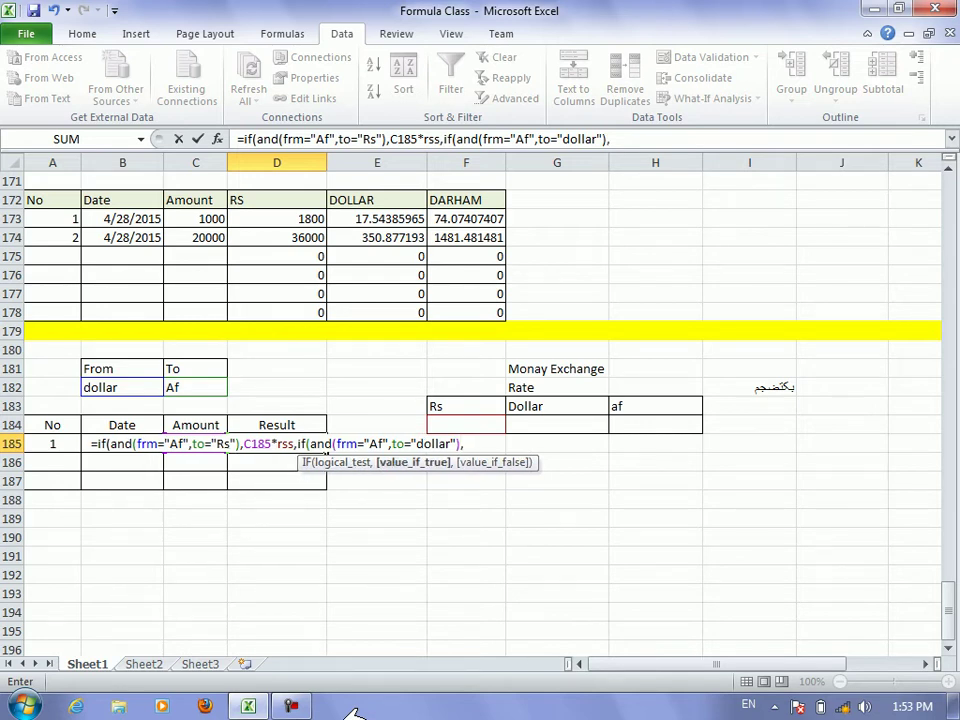
key("Left")
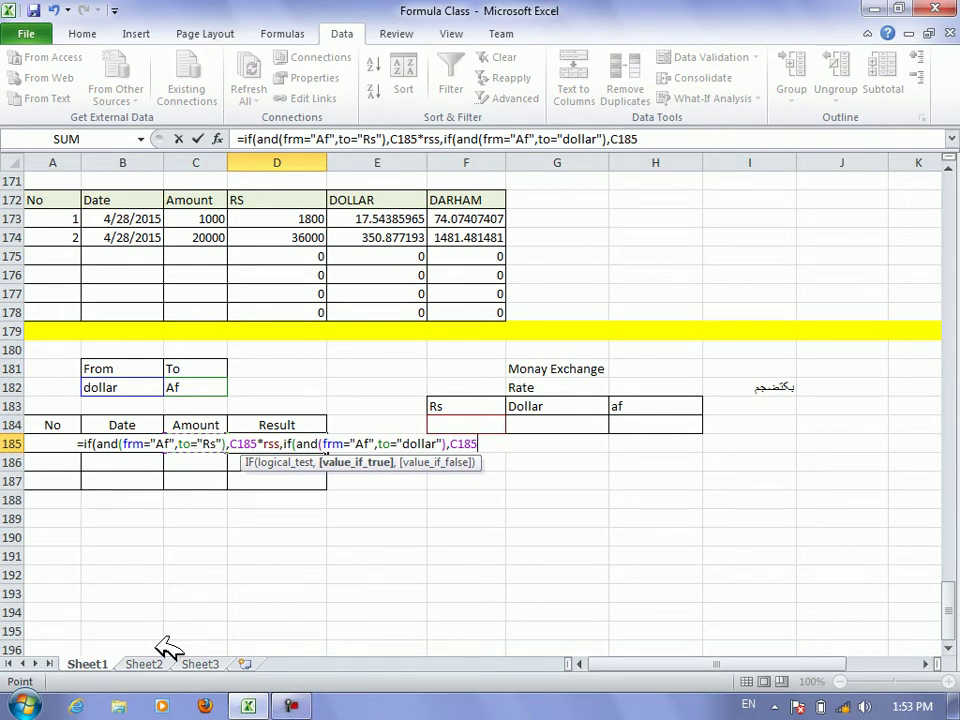
type("/do")
key("BackSpace")
key("BackSpace")
type("s")
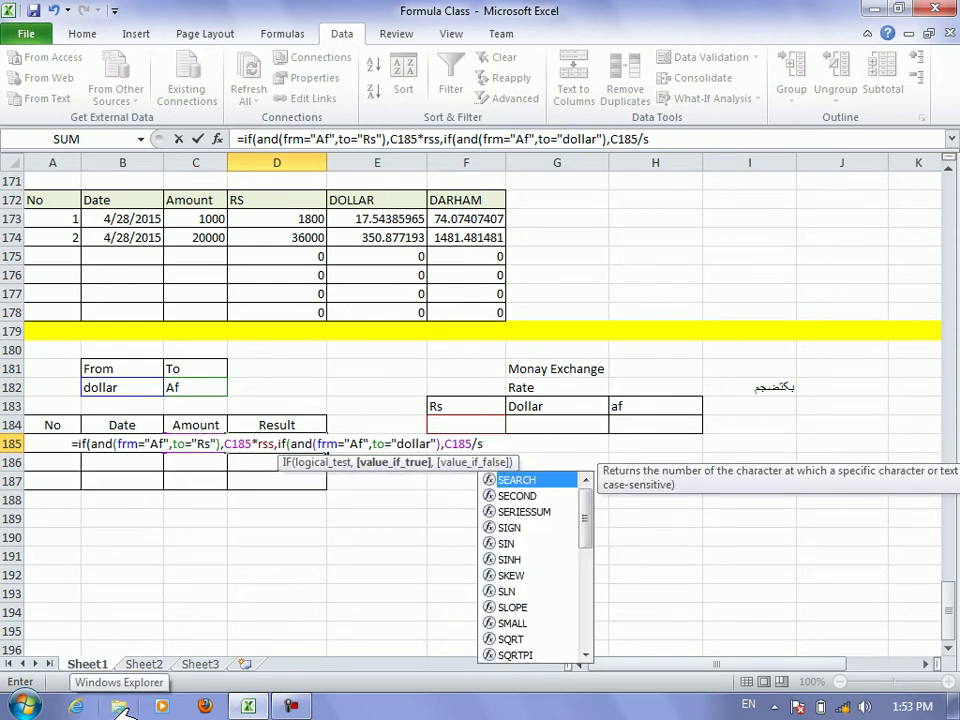
key("BackSpace")
type("usd")
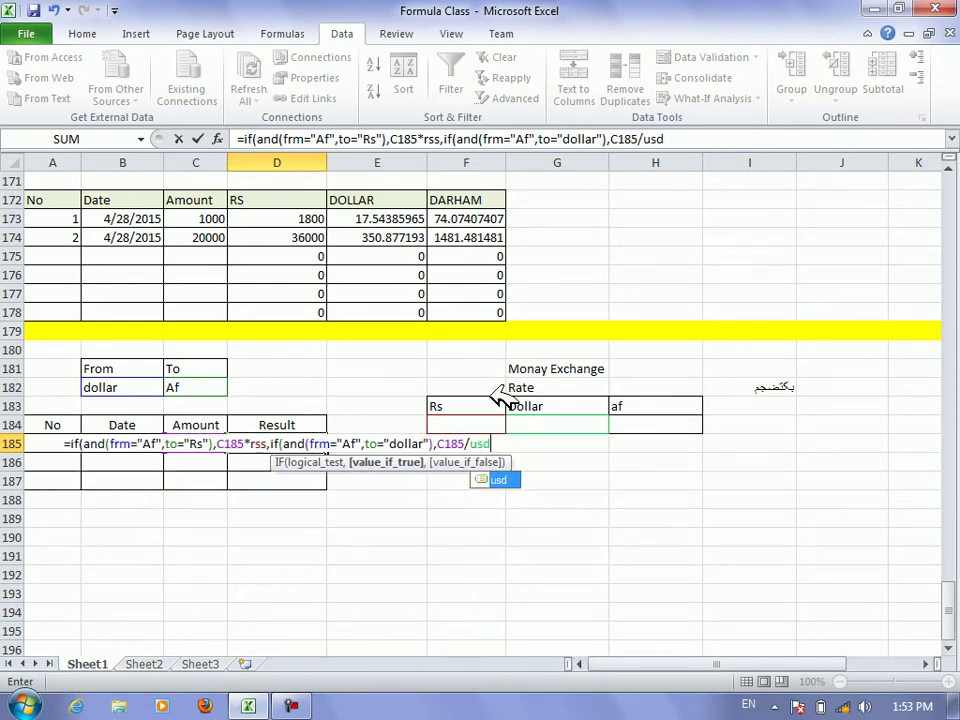
mouse_move(291, 706)
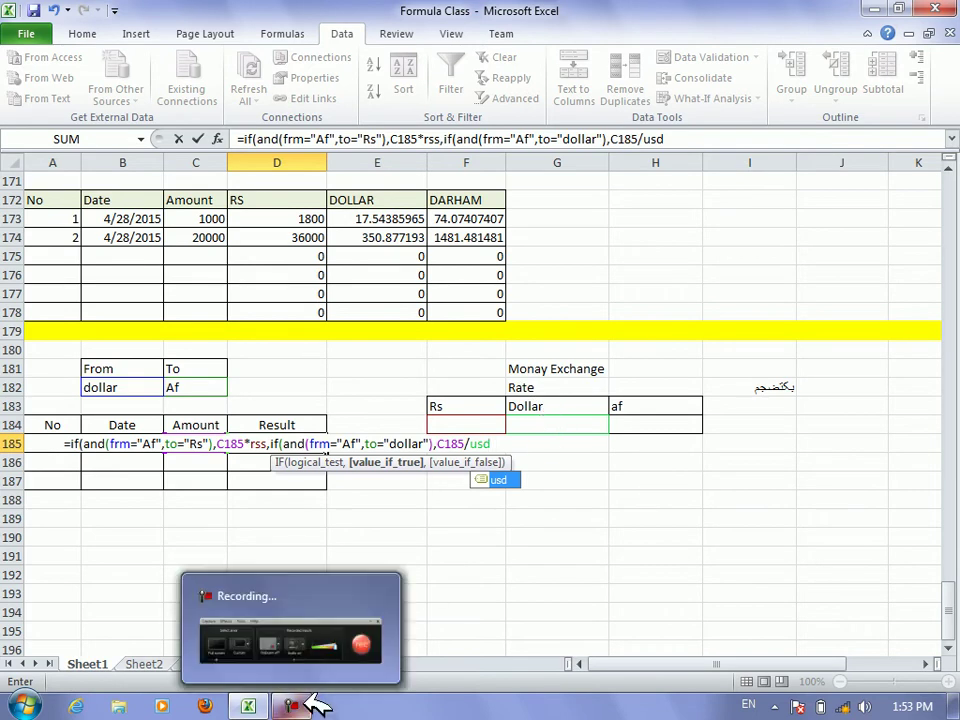
type(",if")
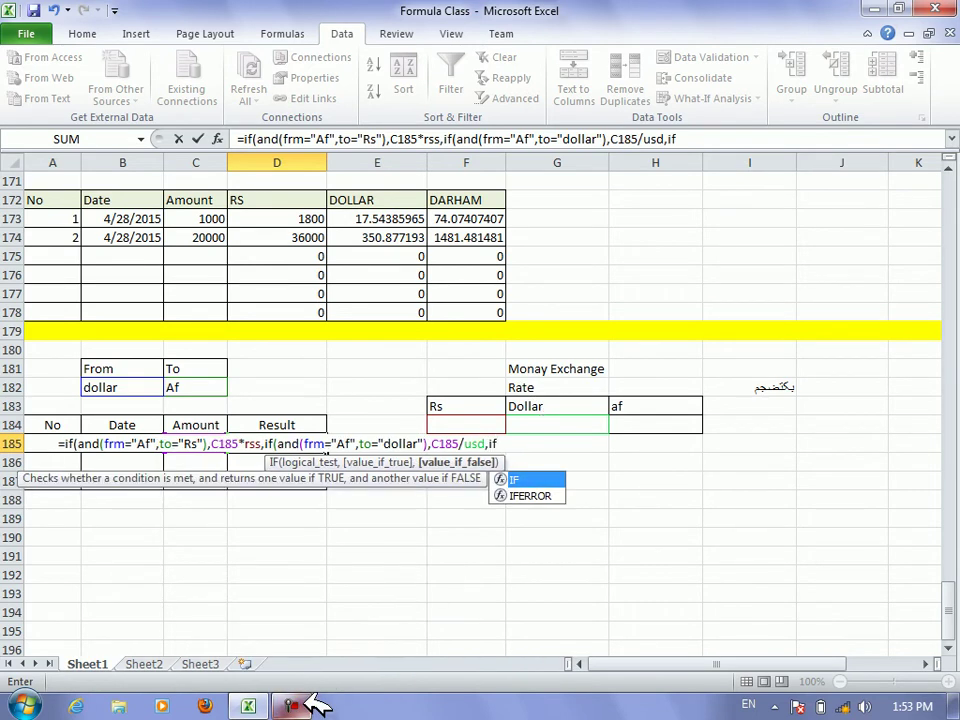
type("(and(")
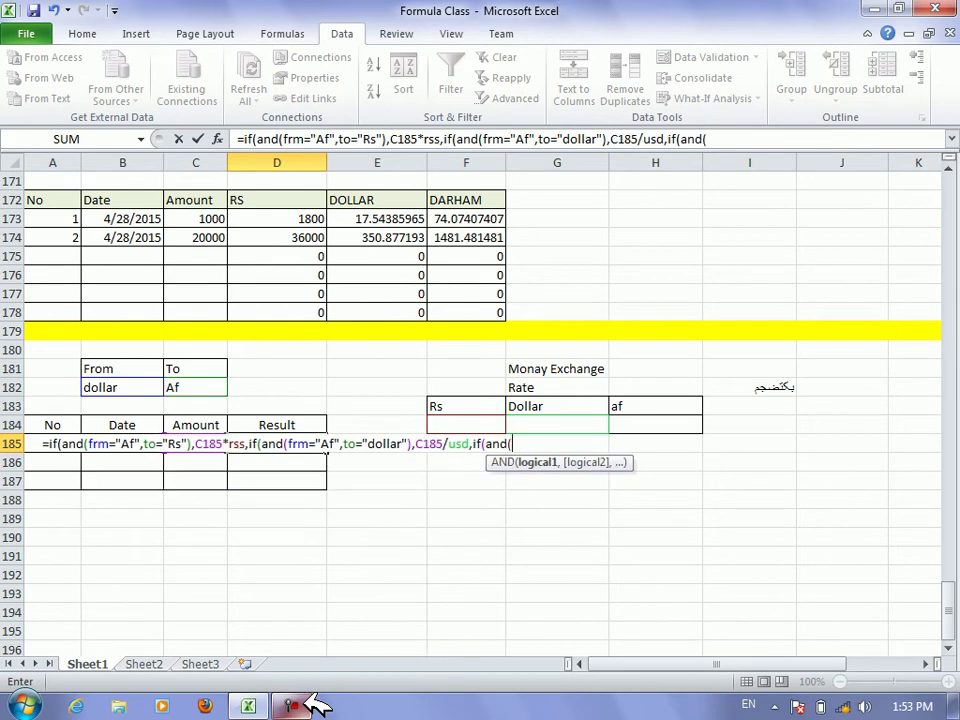
type("frm=")
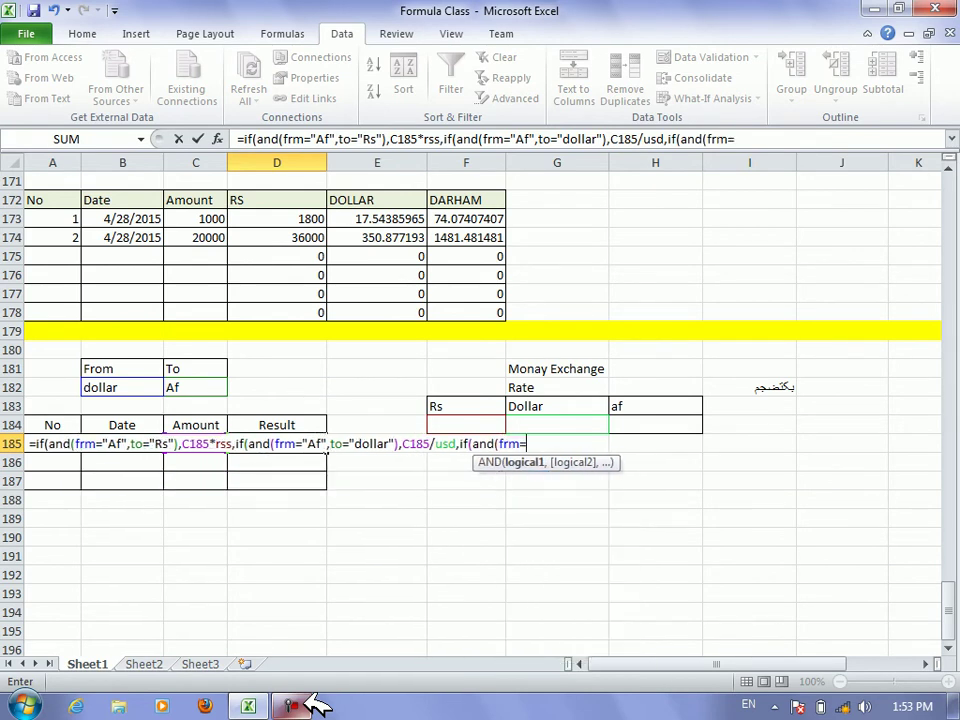
type("\"")
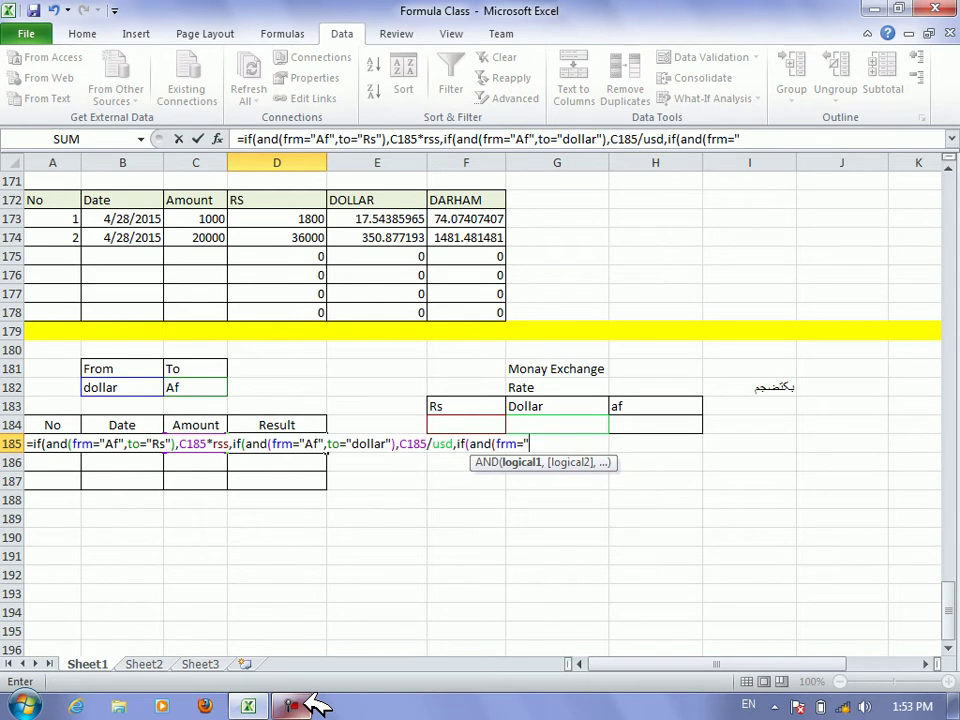
type("Rs")
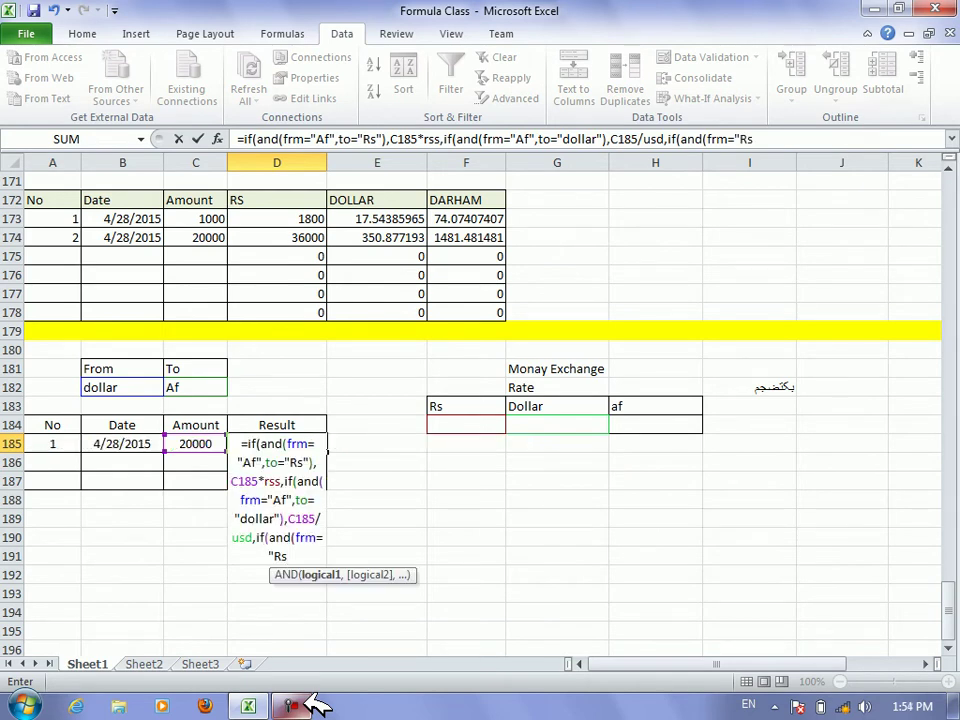
type("\",t")
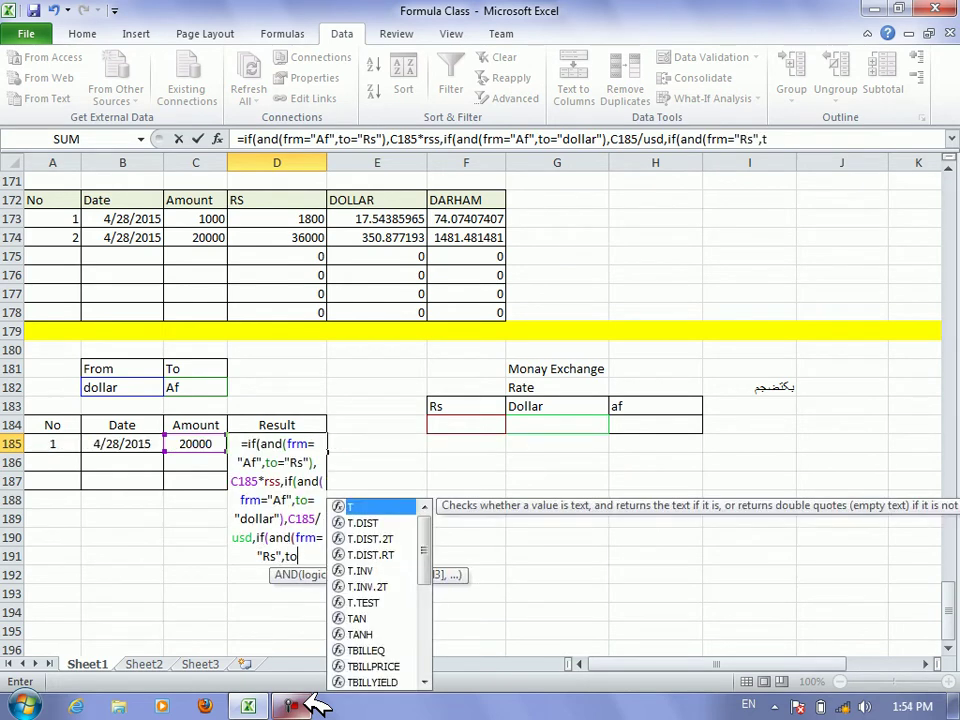
type("o=")
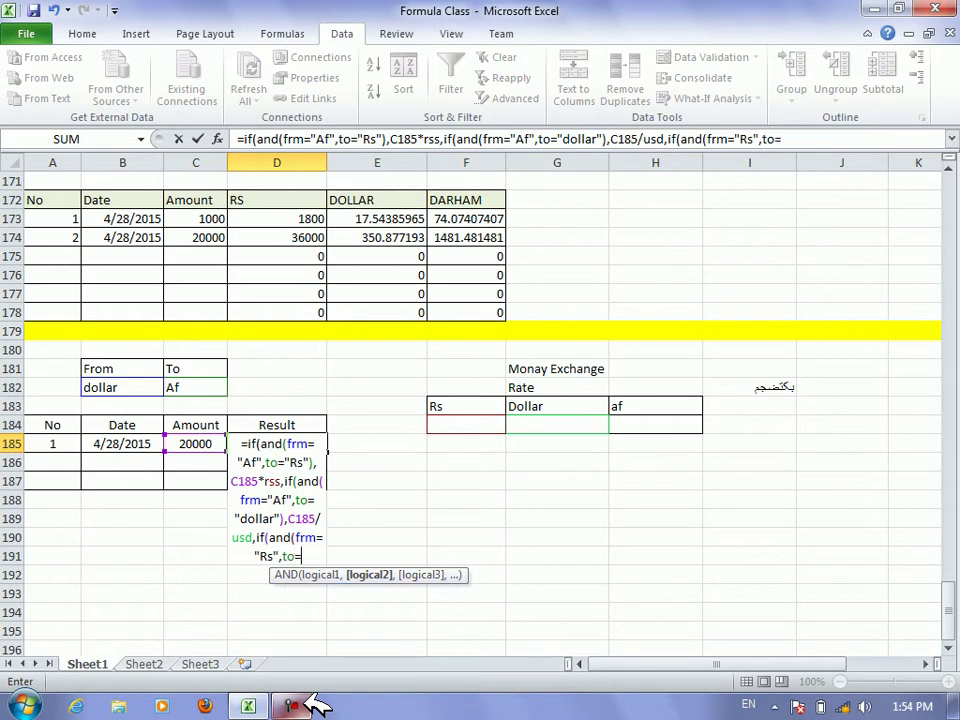
type("\"Af\"")
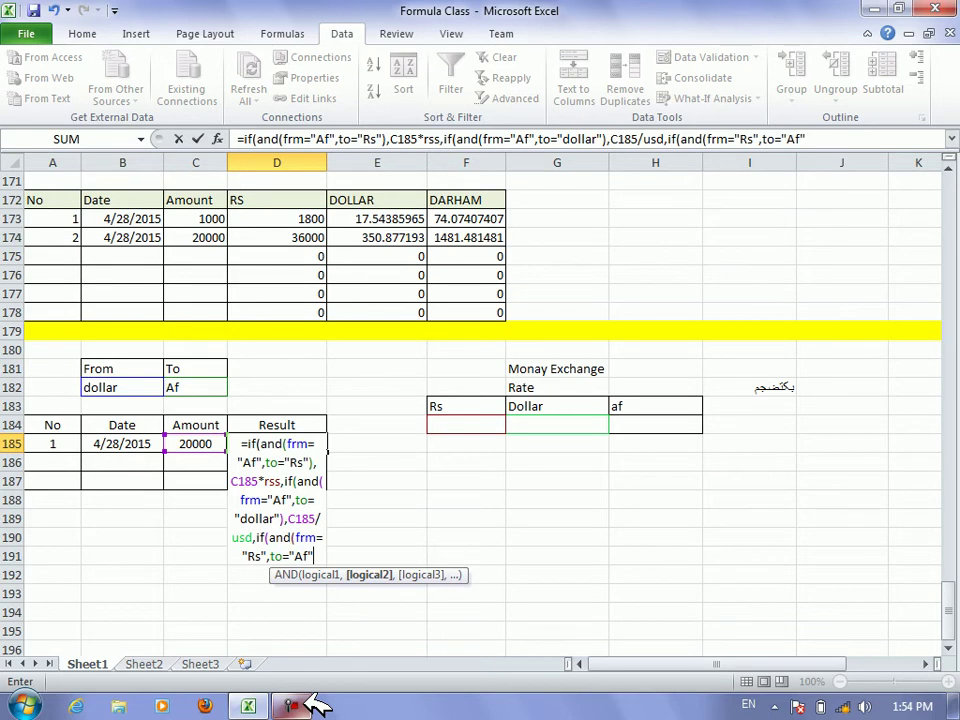
type(")")
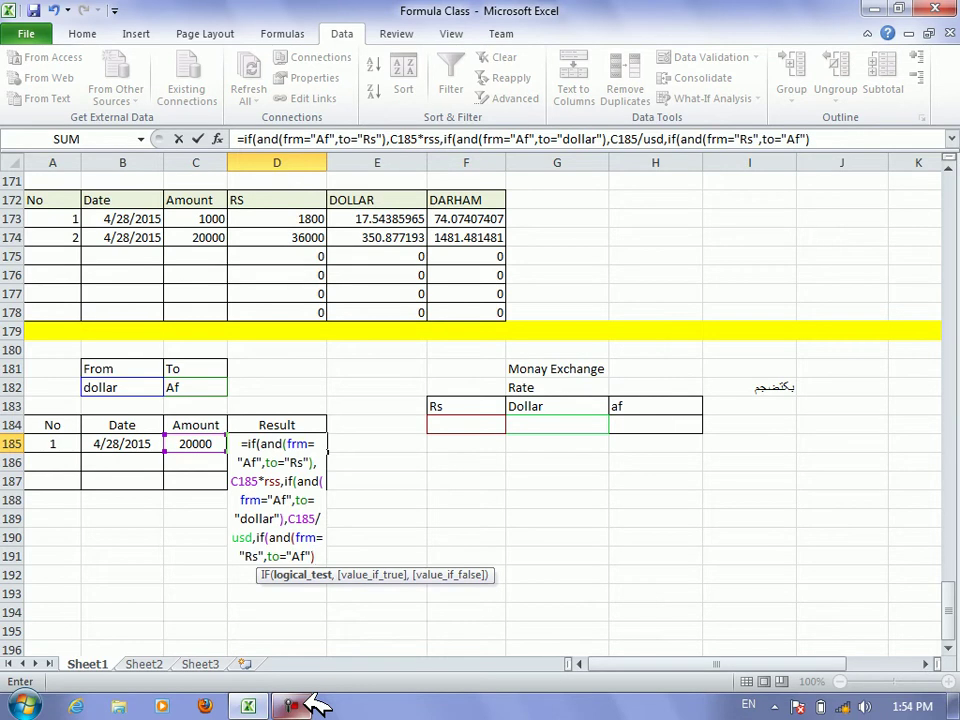
Dismiss the missing-parenthesis warning and close the Rs-to-Af test with '),'
key("Return")
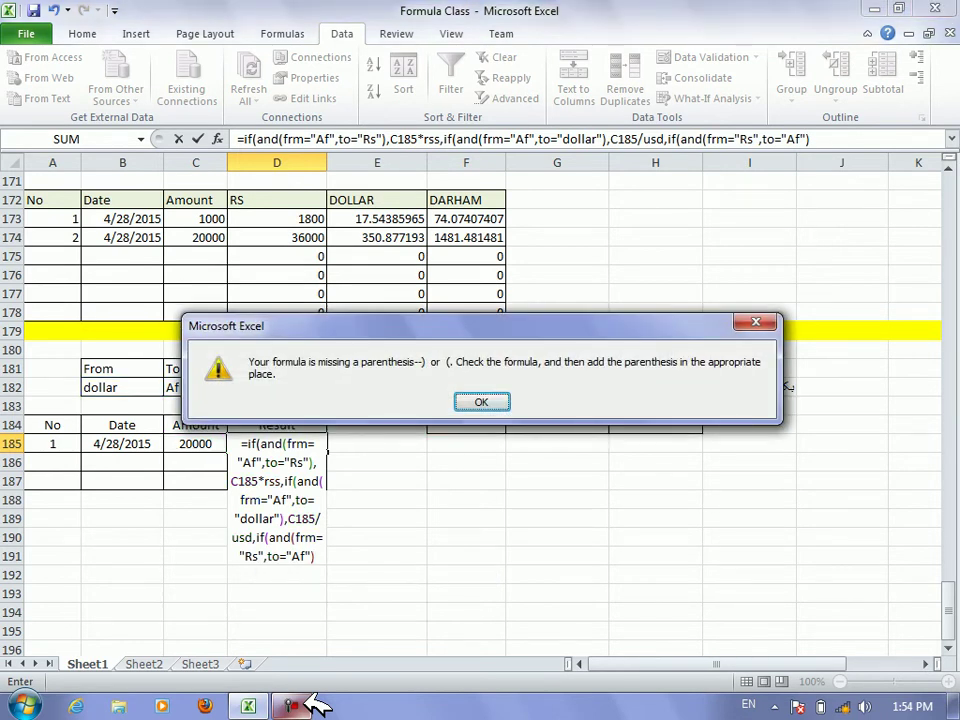
key("Return")
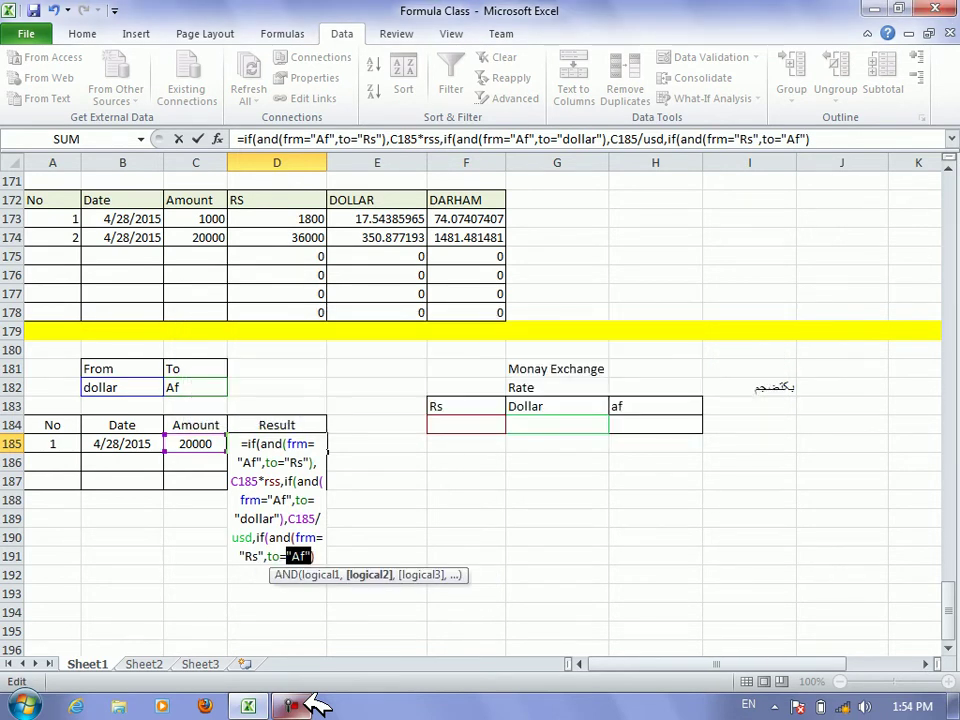
key("End")
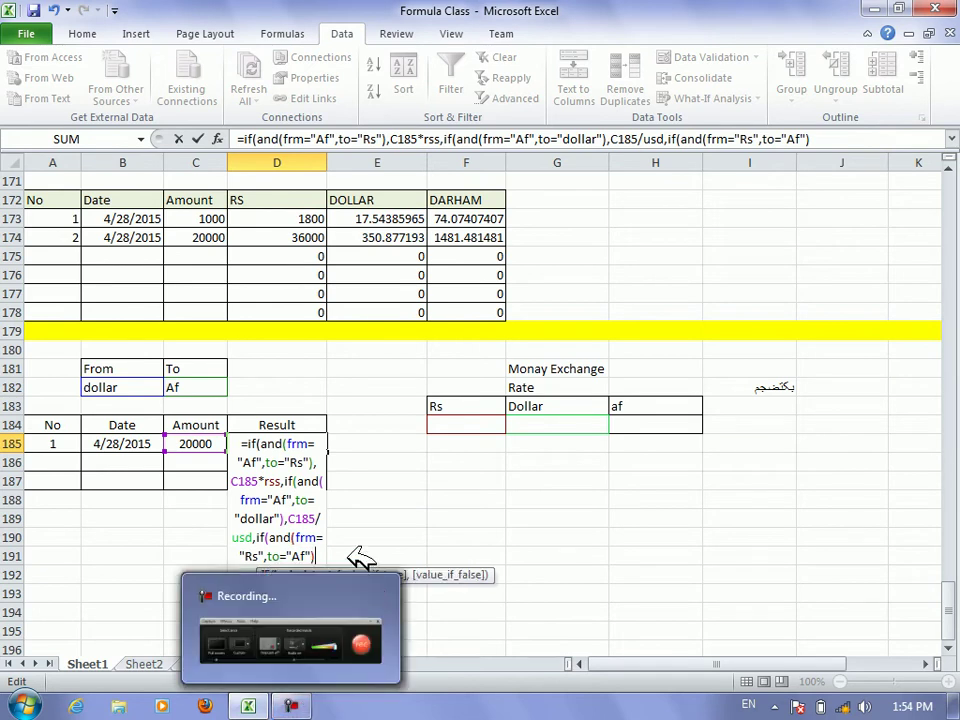
key("BackSpace")
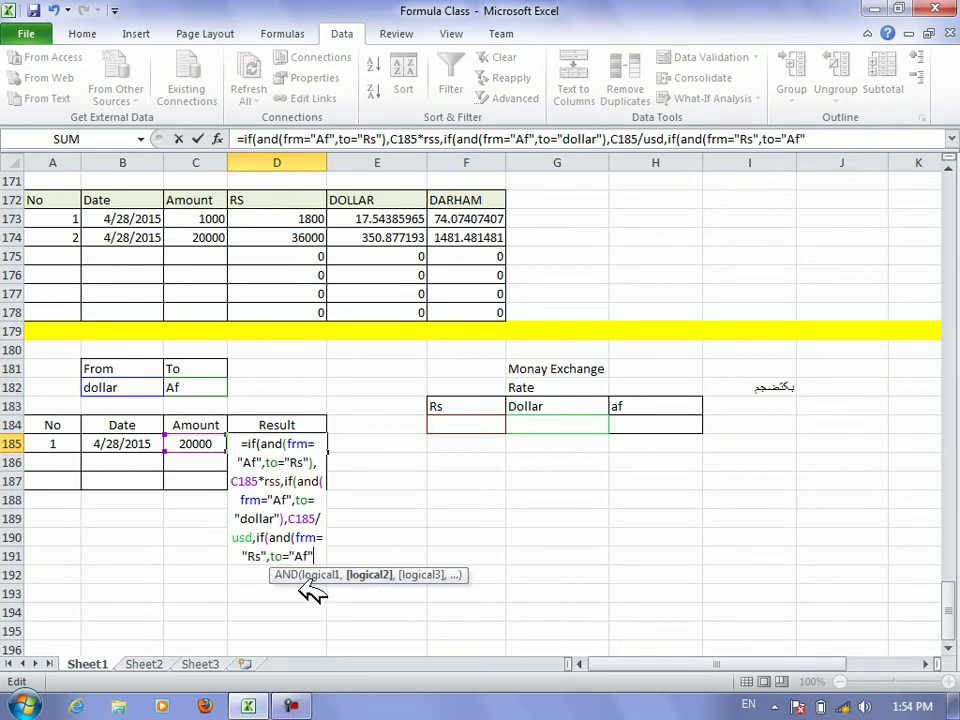
type("),")
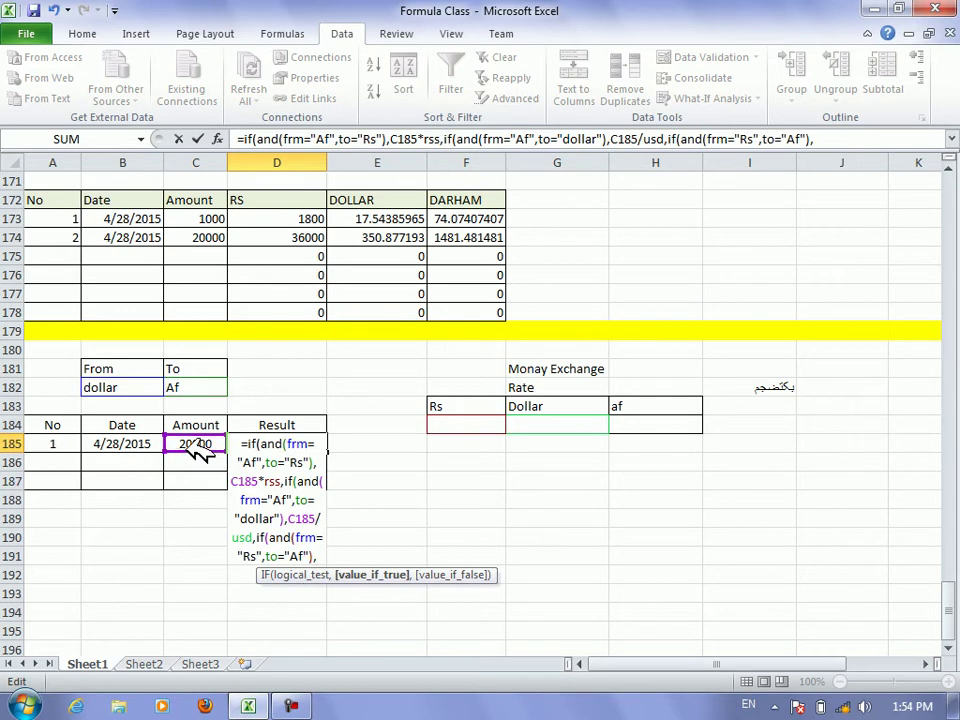
Finish the D185 formula with C185/aff and a dollar-to-Af case returning C185*usd, then commit it
left_click(205, 447)
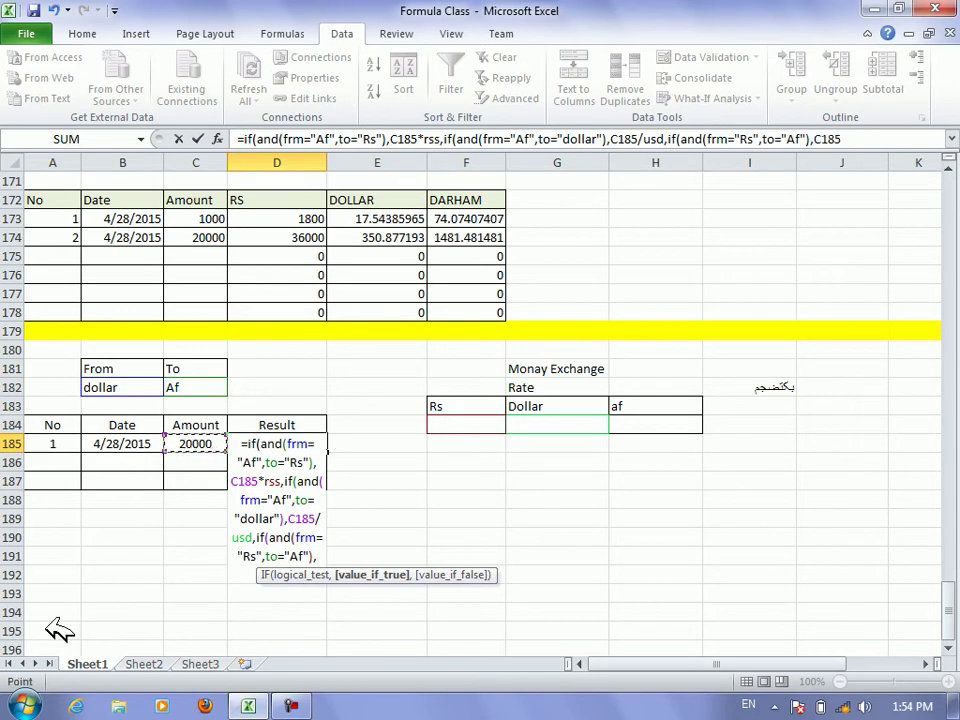
type("/")
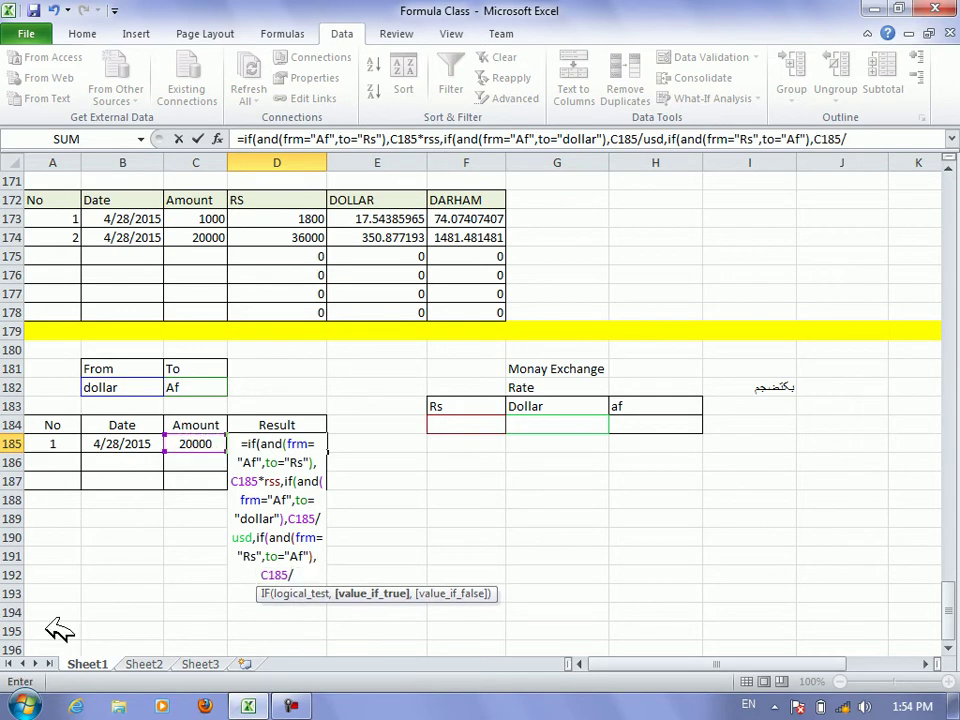
type("aff")
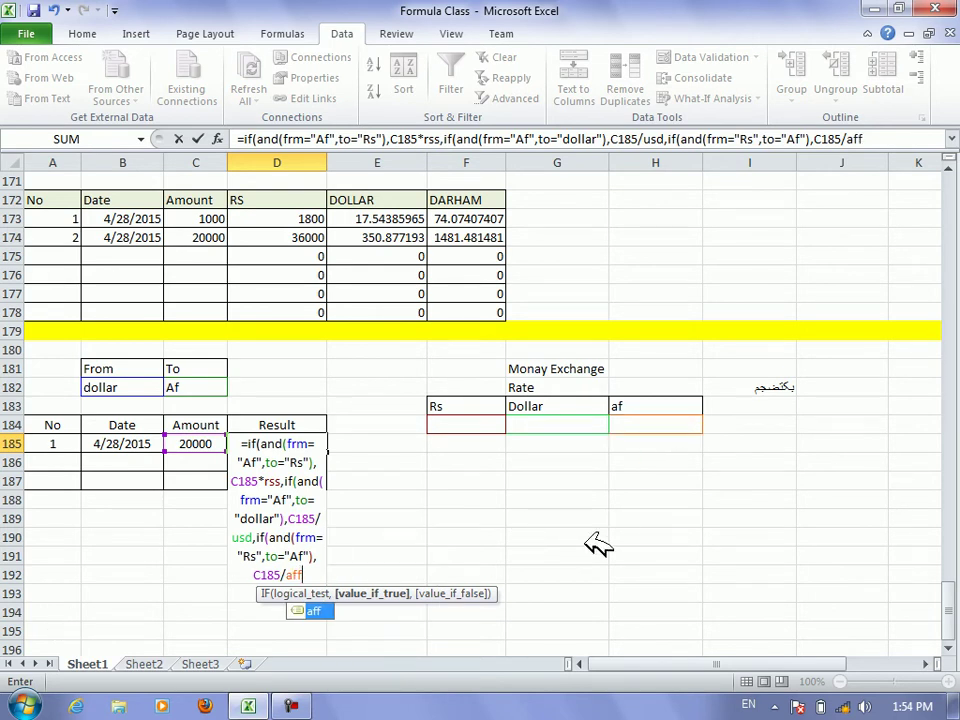
type(",if")
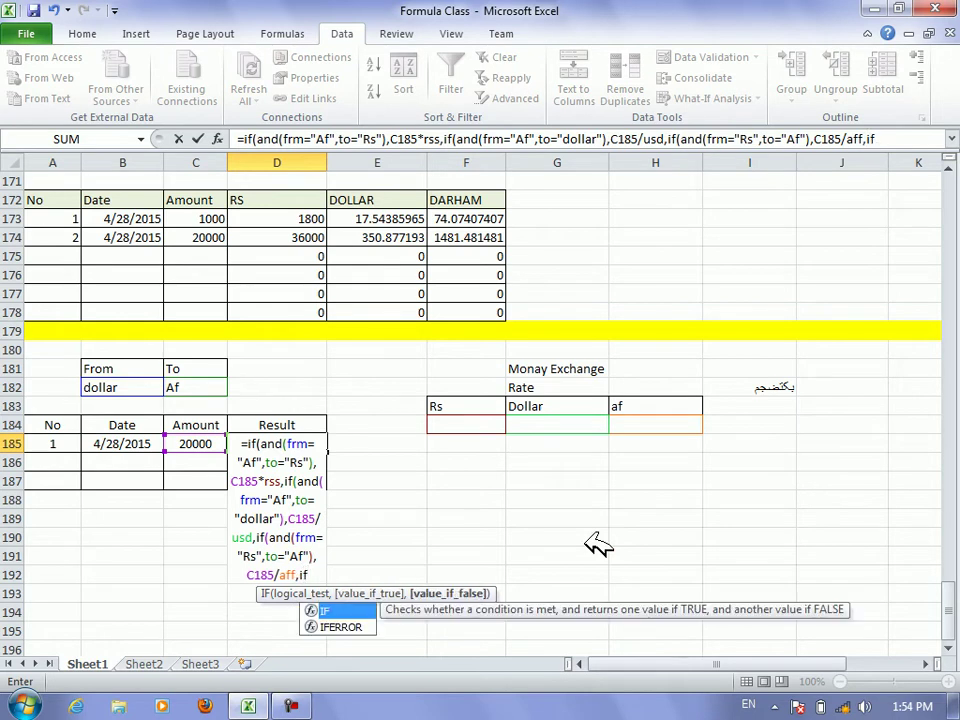
type("(")
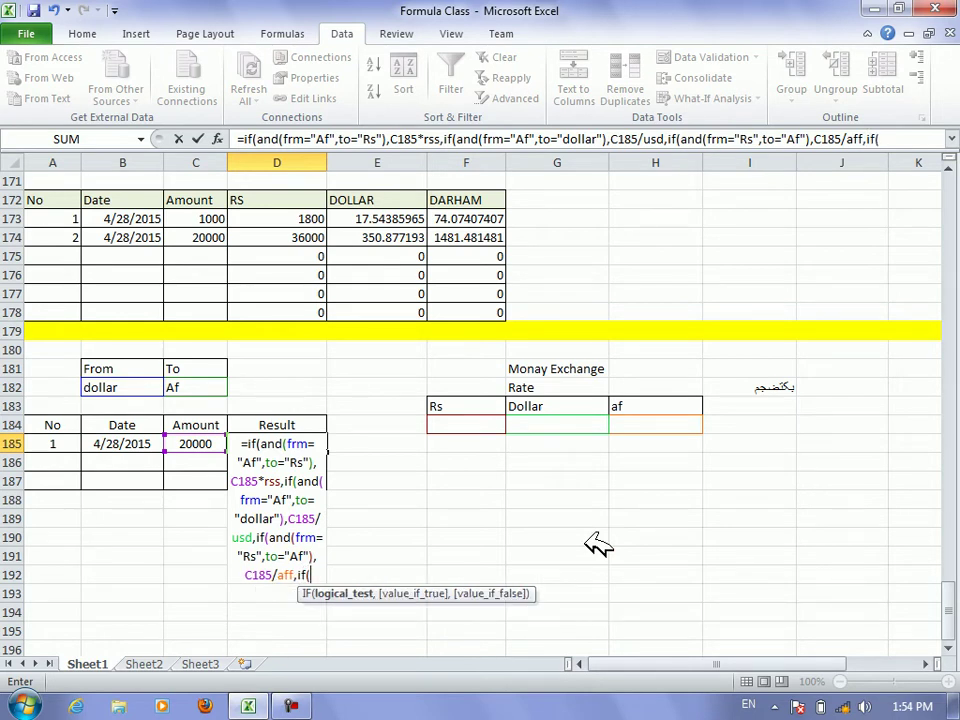
type("and")
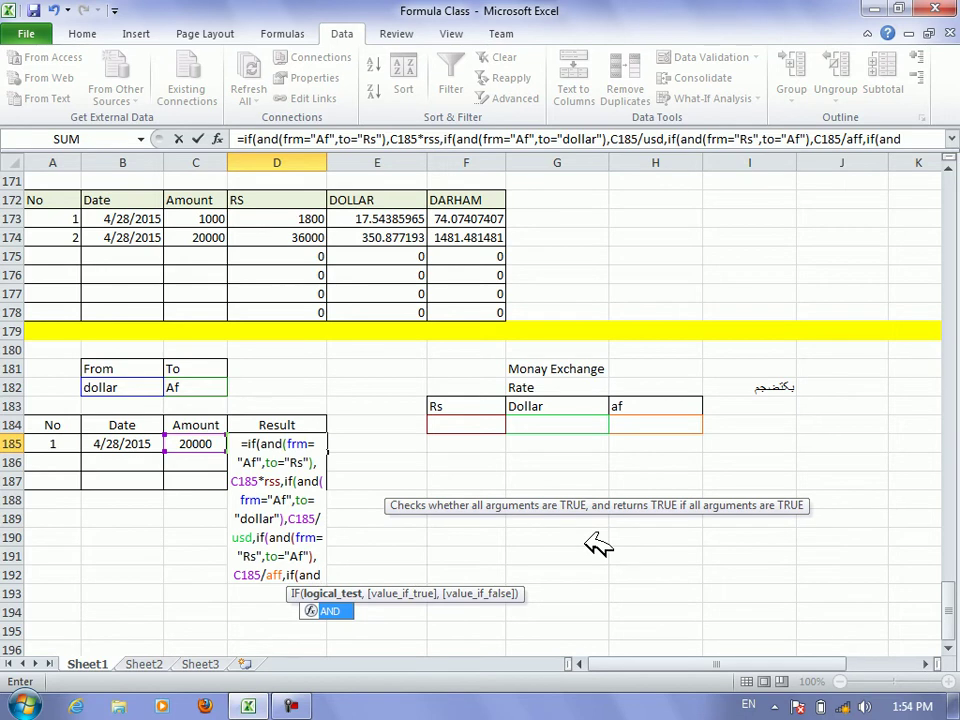
type("(frm")
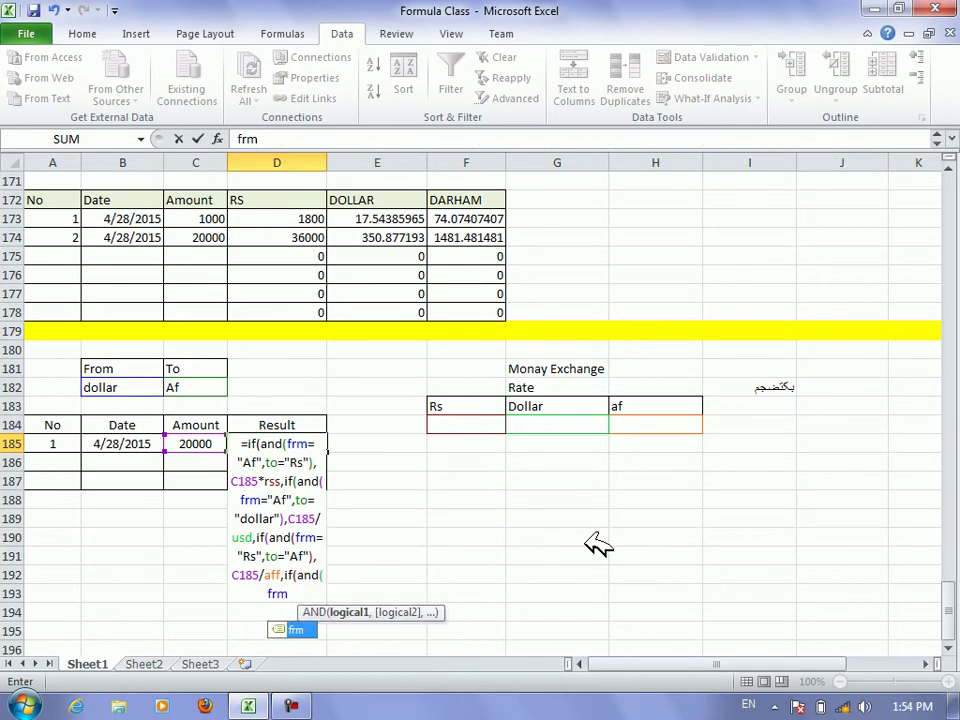
type("=")
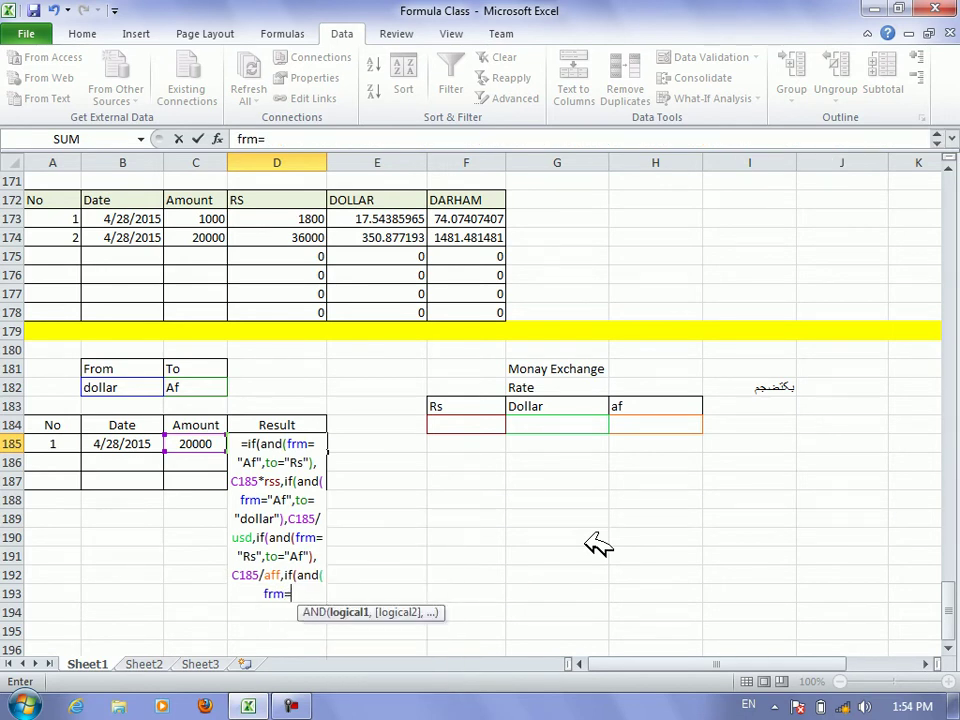
type("\"")
type("dollar\"")
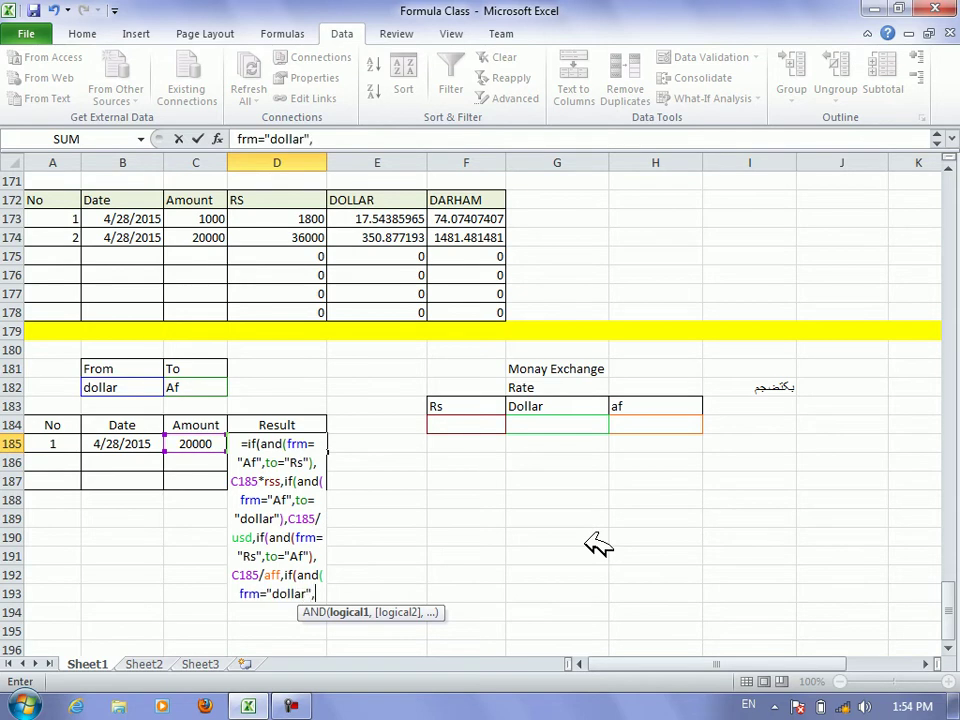
type(",to=\"")
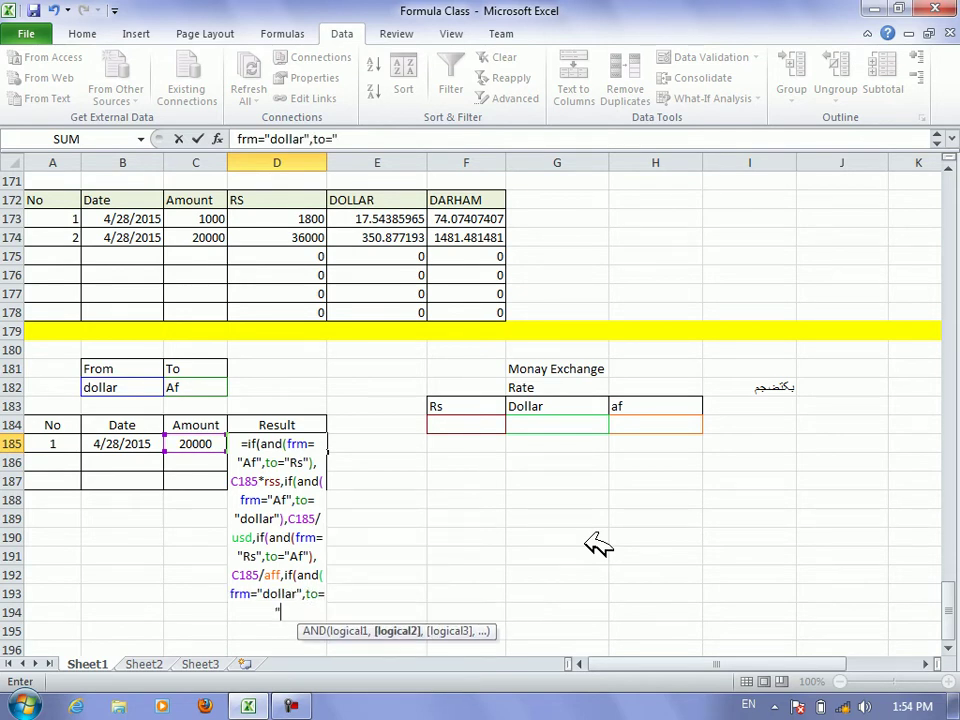
type("Af")
type("\"")
type("),")
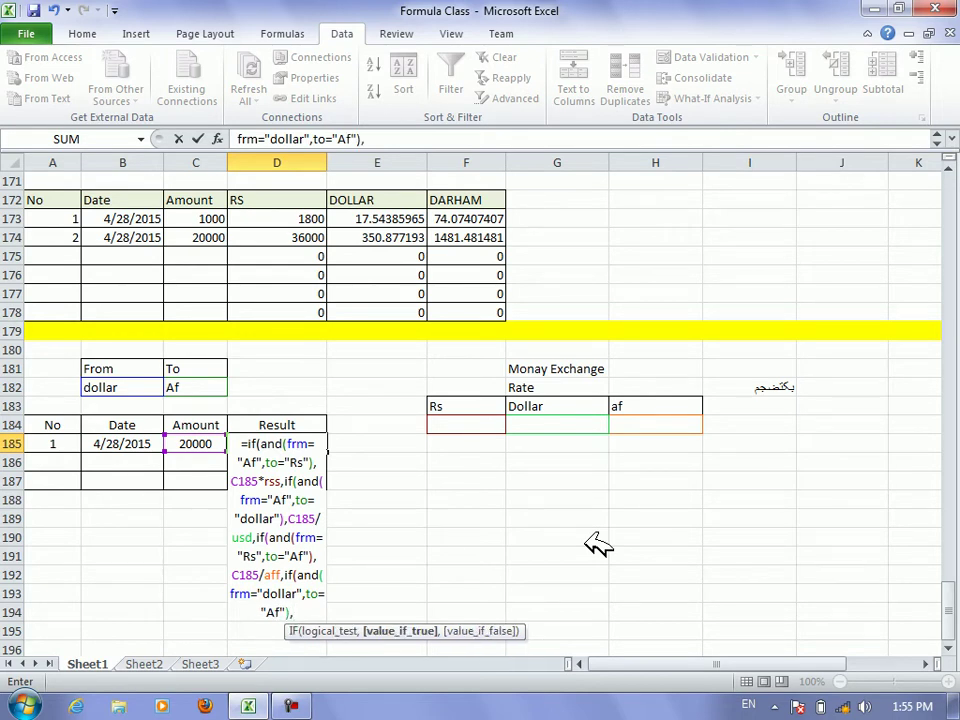
key("Left")
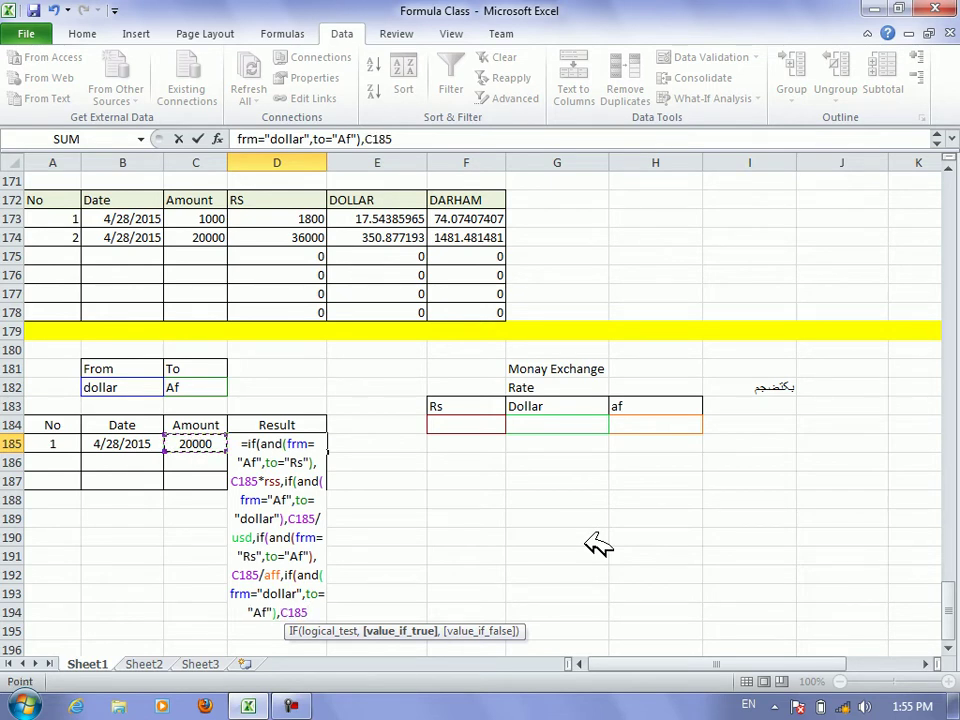
type("*")
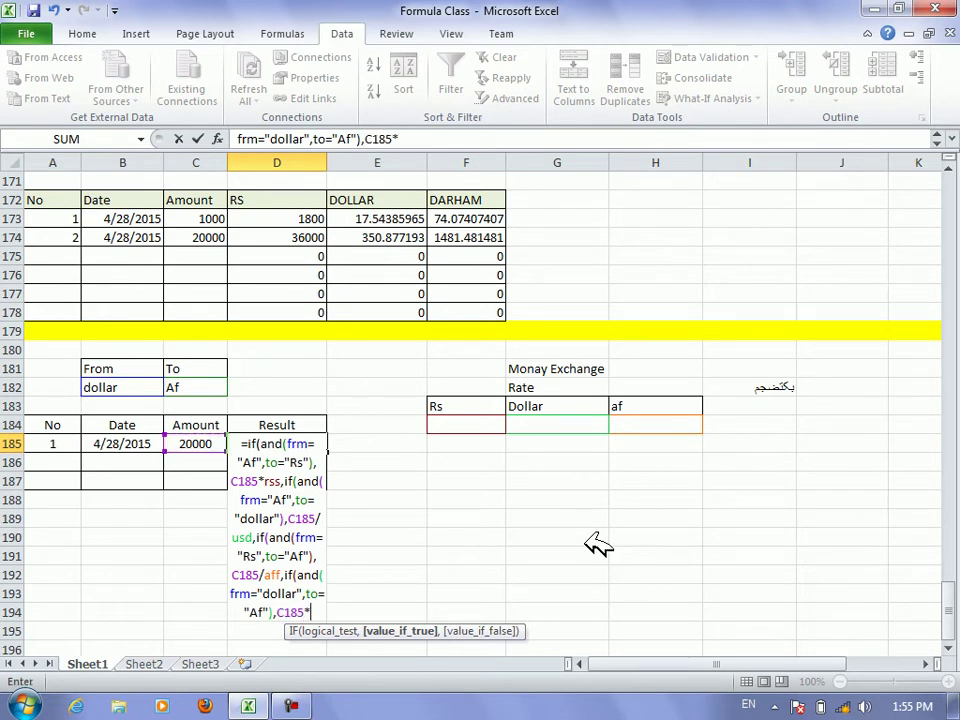
type("usd")
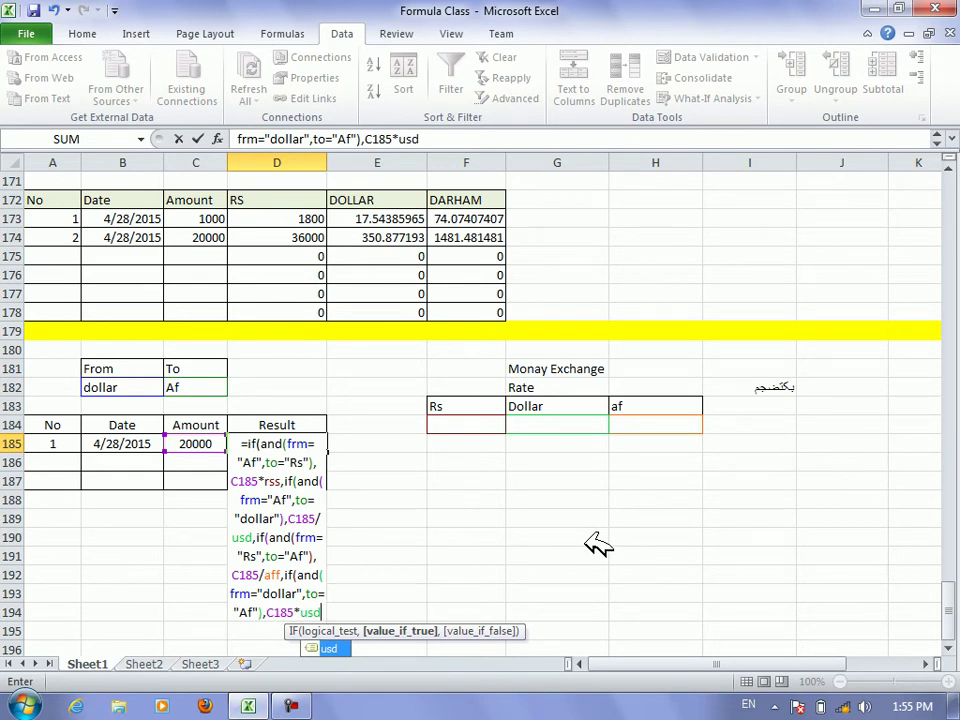
type("))))")
key("Return")
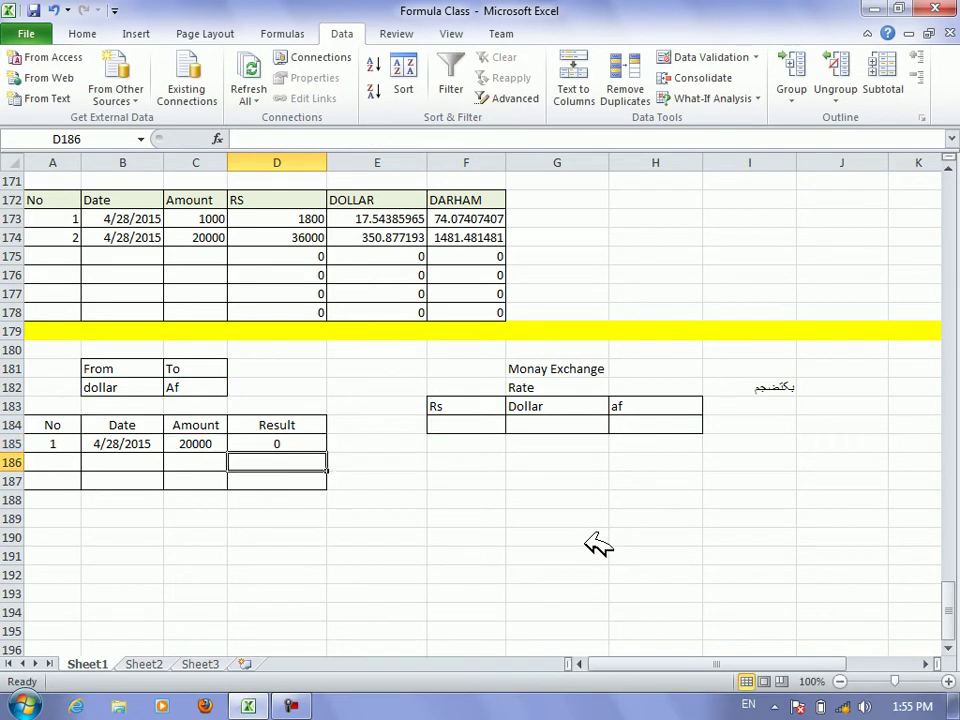
Re-edit the D185 formula and recommit it, accepting Excel's correction
key("Up")
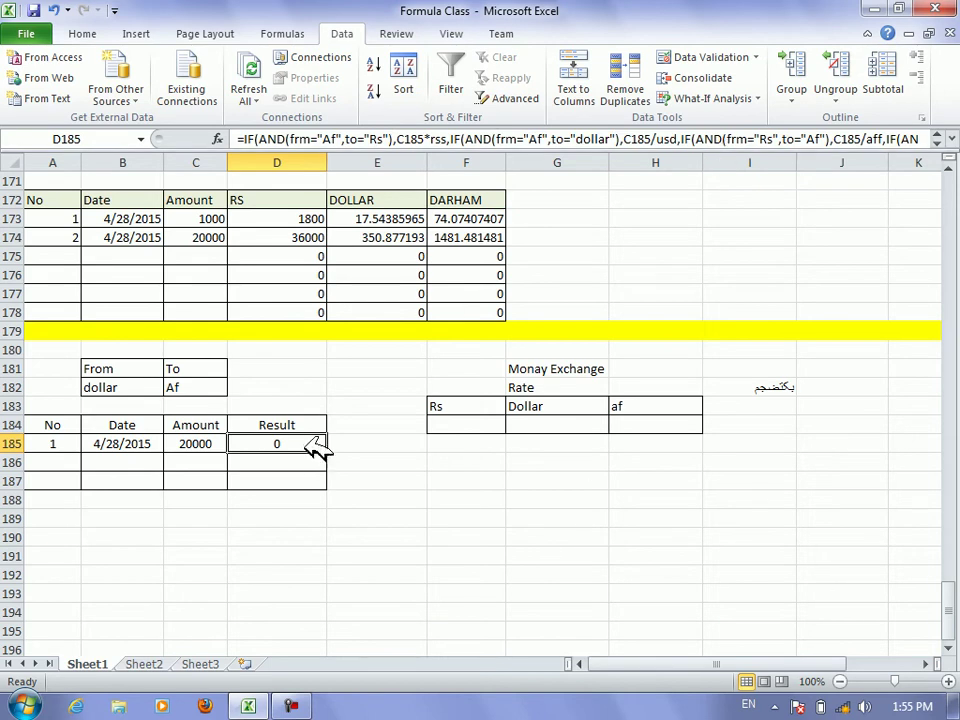
double_click(315, 444)
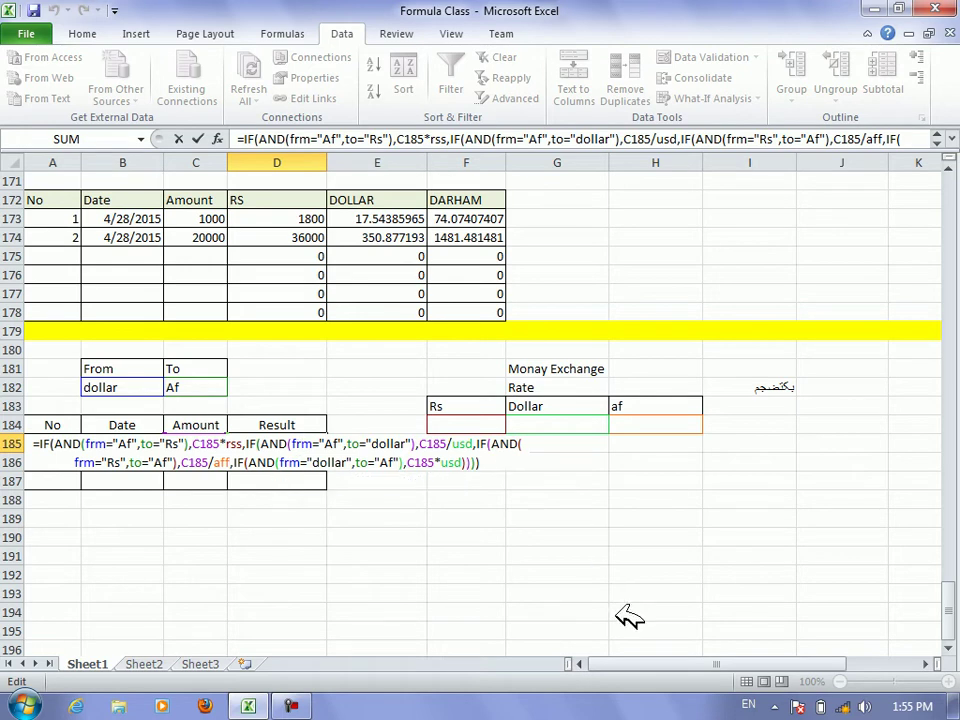
key("End")
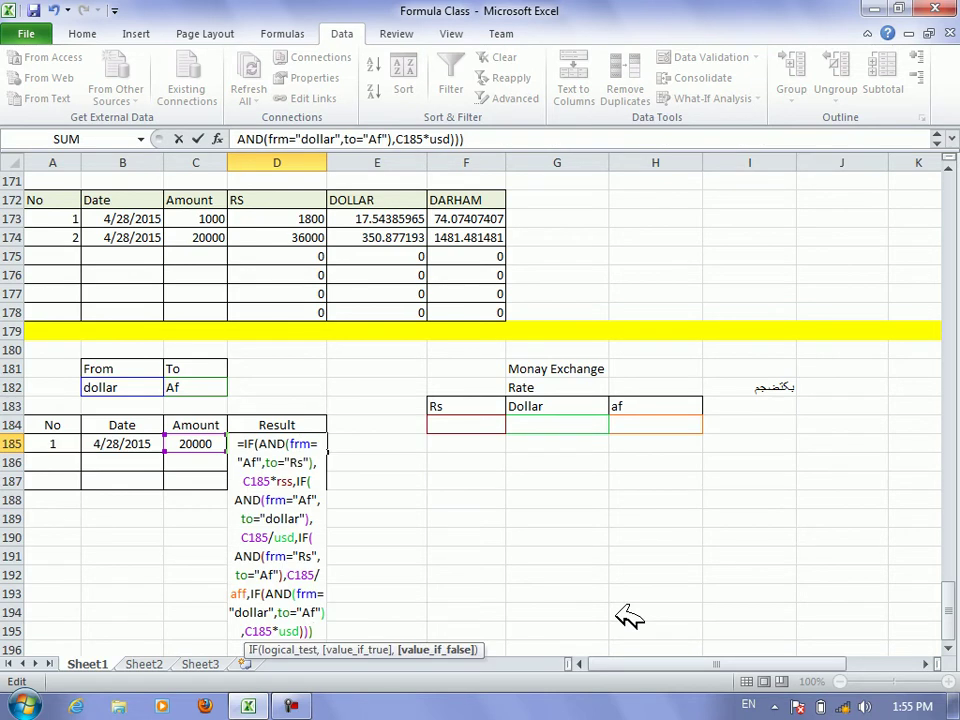
key("Return")
key("Return")
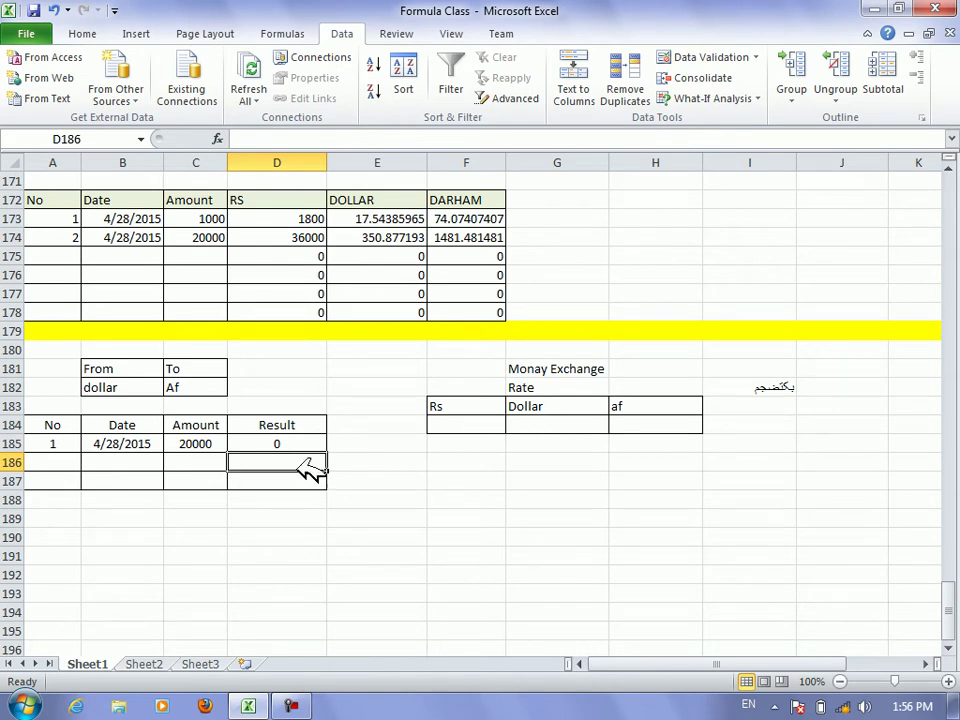
left_click(311, 447)
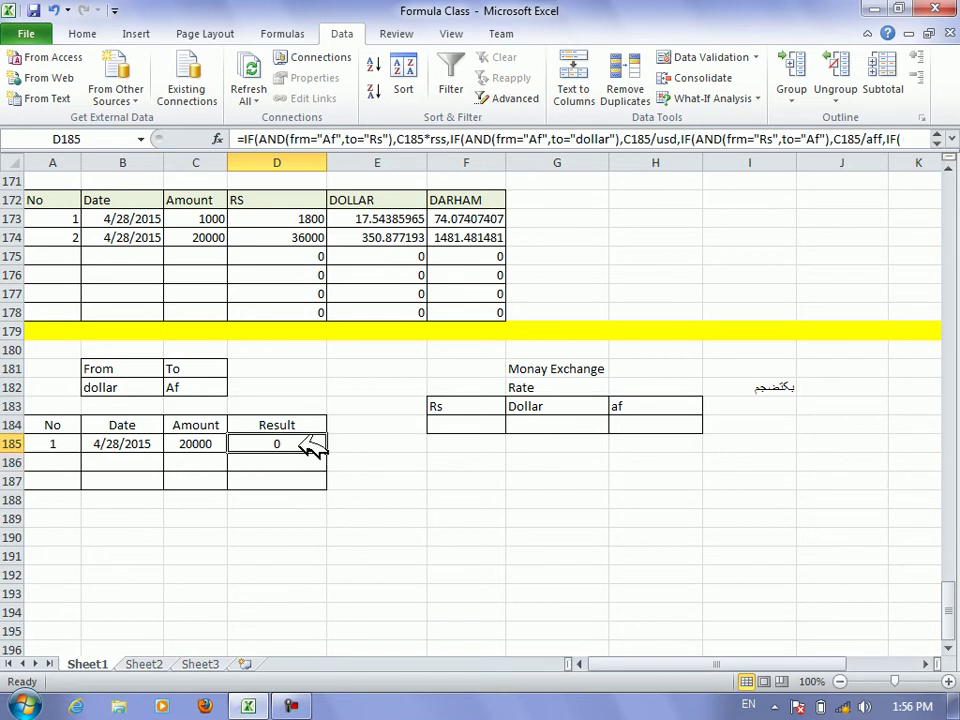
Append '))))' to the D185 formula and accept Excel's proposed correction
double_click(312, 446)
type("),C185*usd")
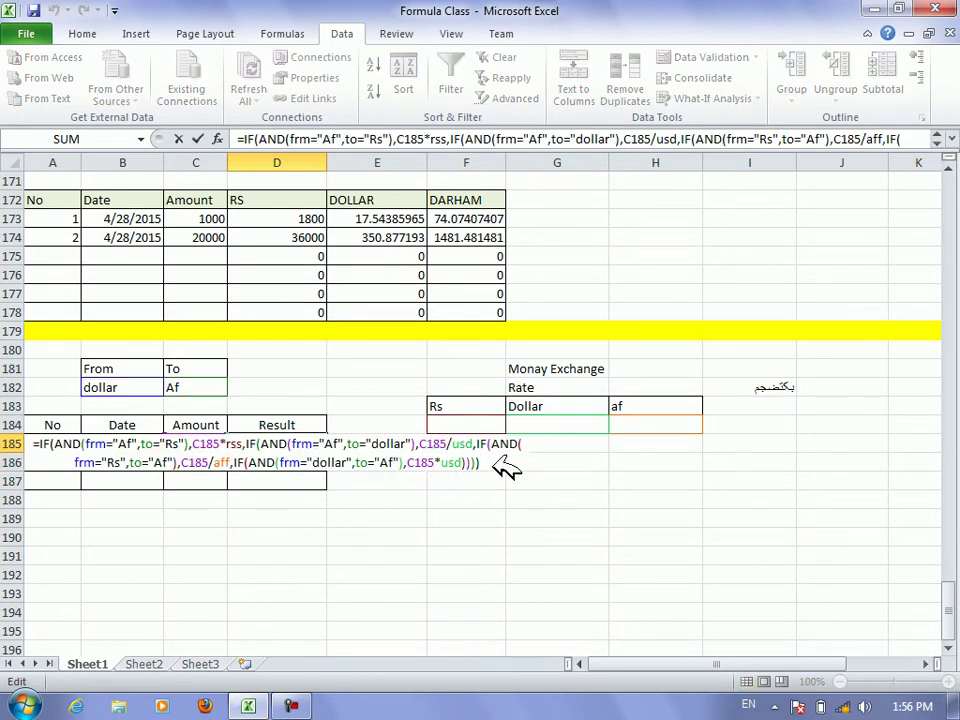
type(")))")
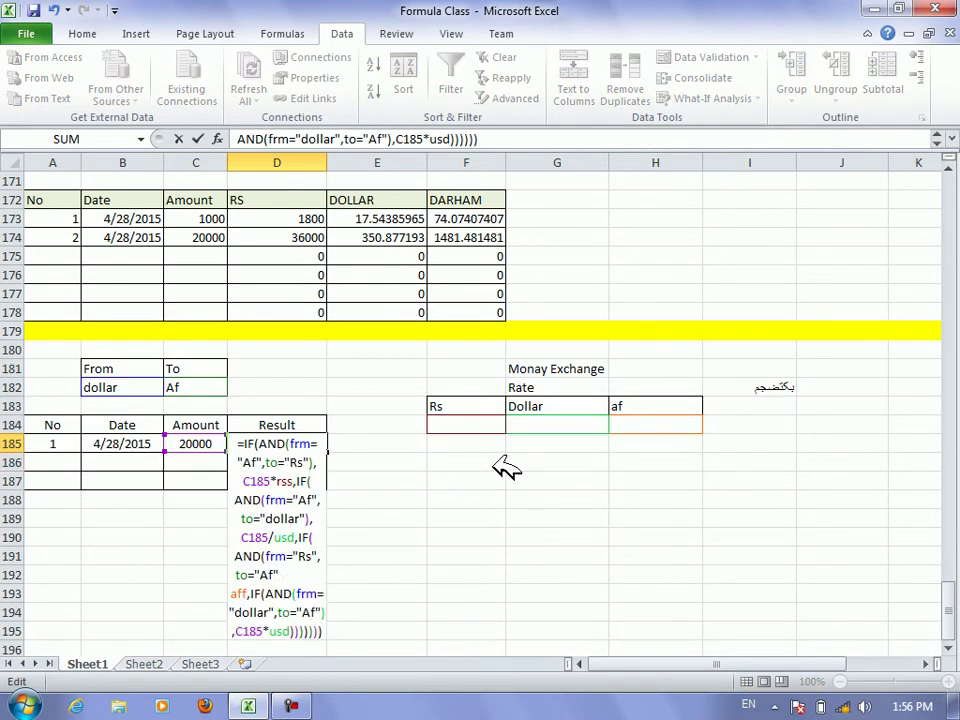
key("Return")
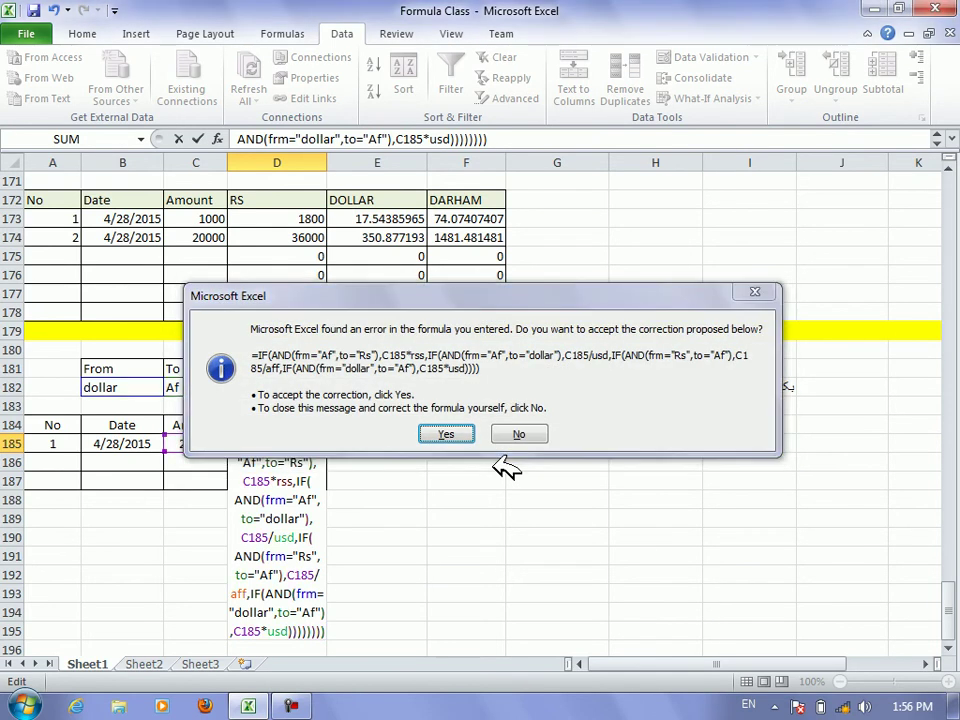
key("Return")
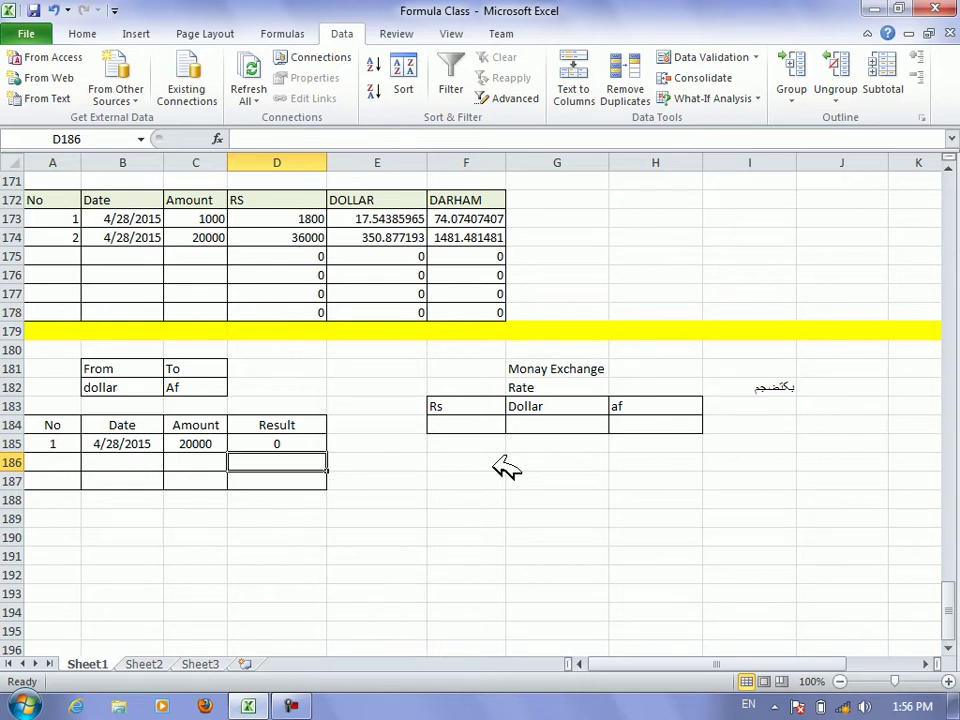
Enter exchange rates 1.7 for Rs, 56 for Dollar and 1.7 for af in row 184
key("Up")
key("Up")
key("Up")
key("Right")
key("Right")
key("Down")
type("1.7")
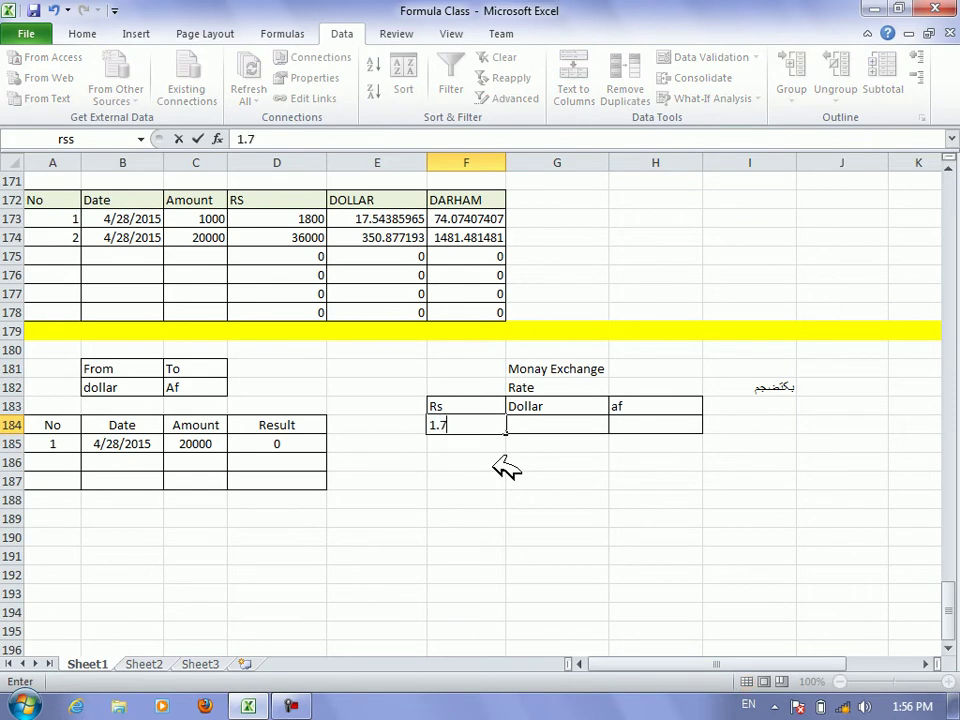
key("Tab")
type("5")
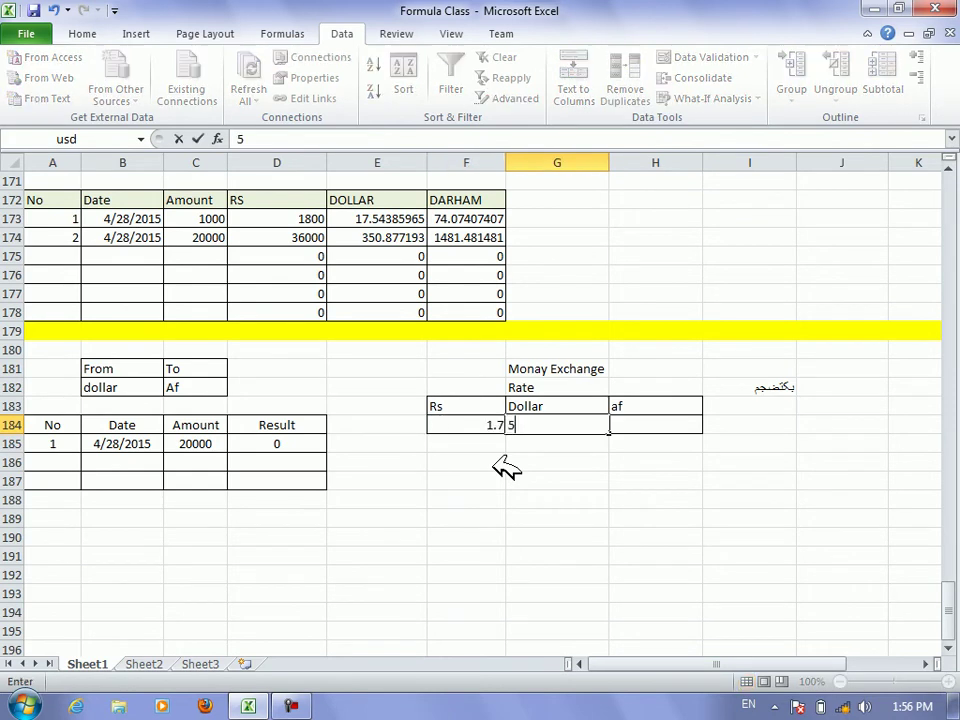
type("6")
key("Tab")
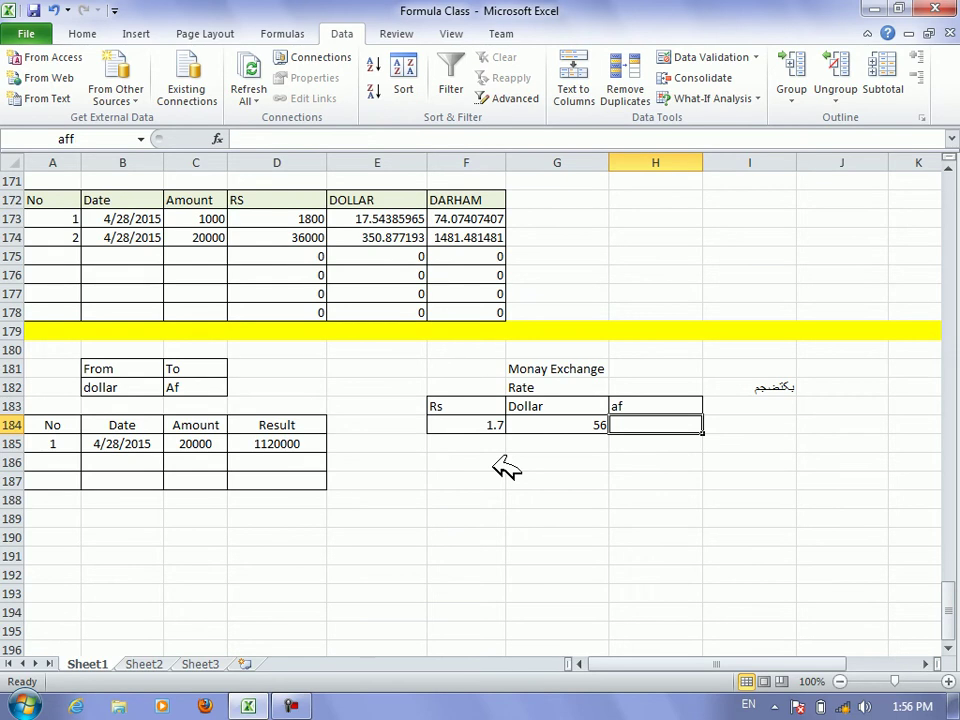
type("1.7")
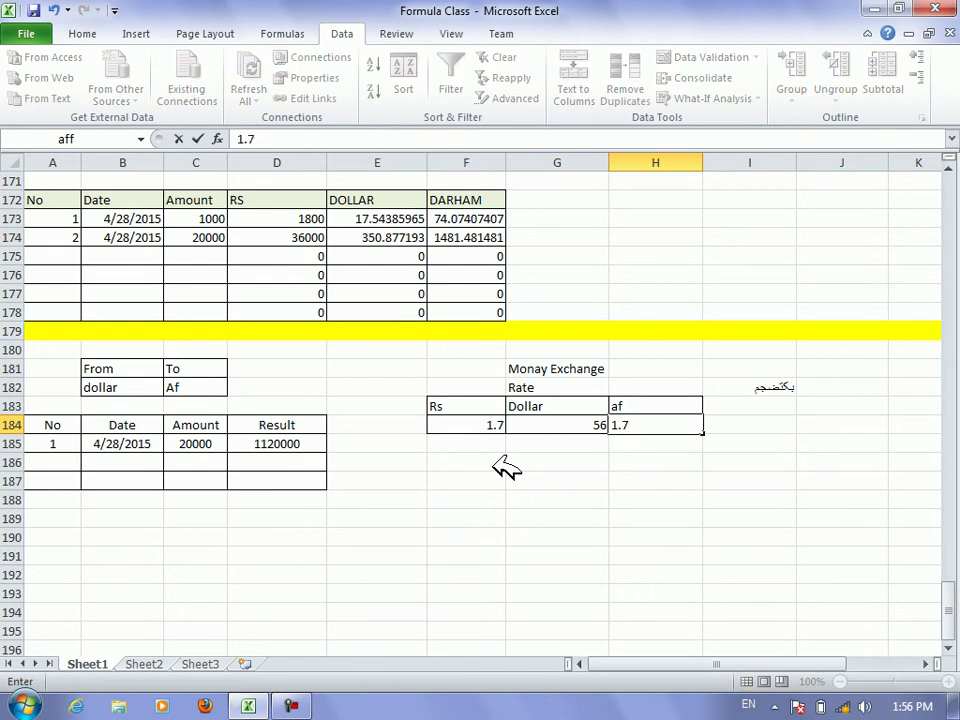
key("Return")
Correct the af rate in H184 to 57 so the Result shows 1120000
left_click(150, 390)
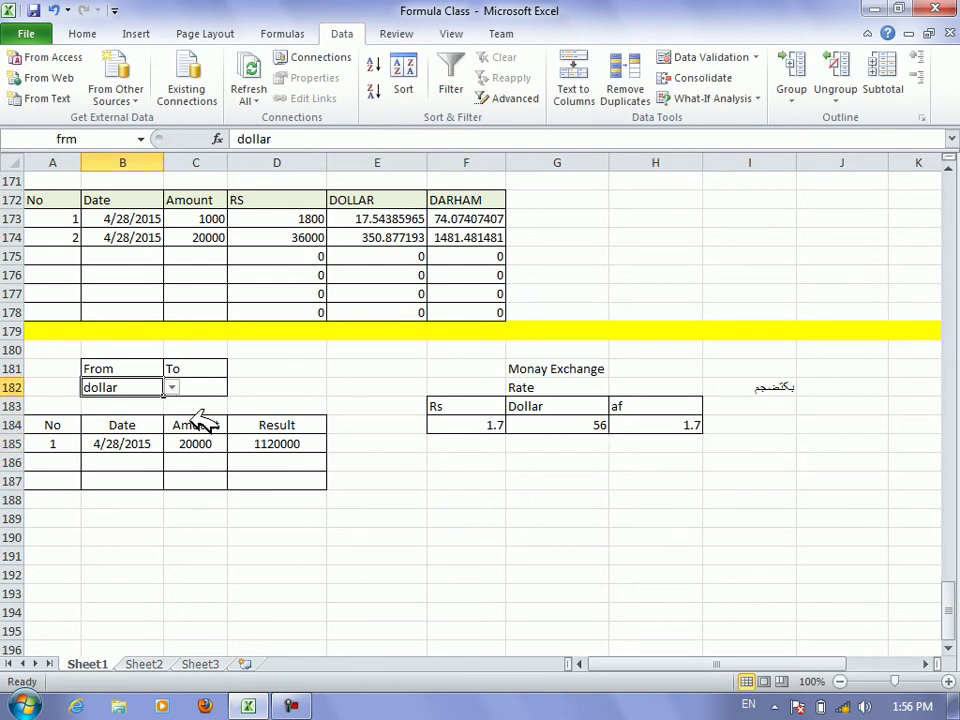
left_click(255, 447)
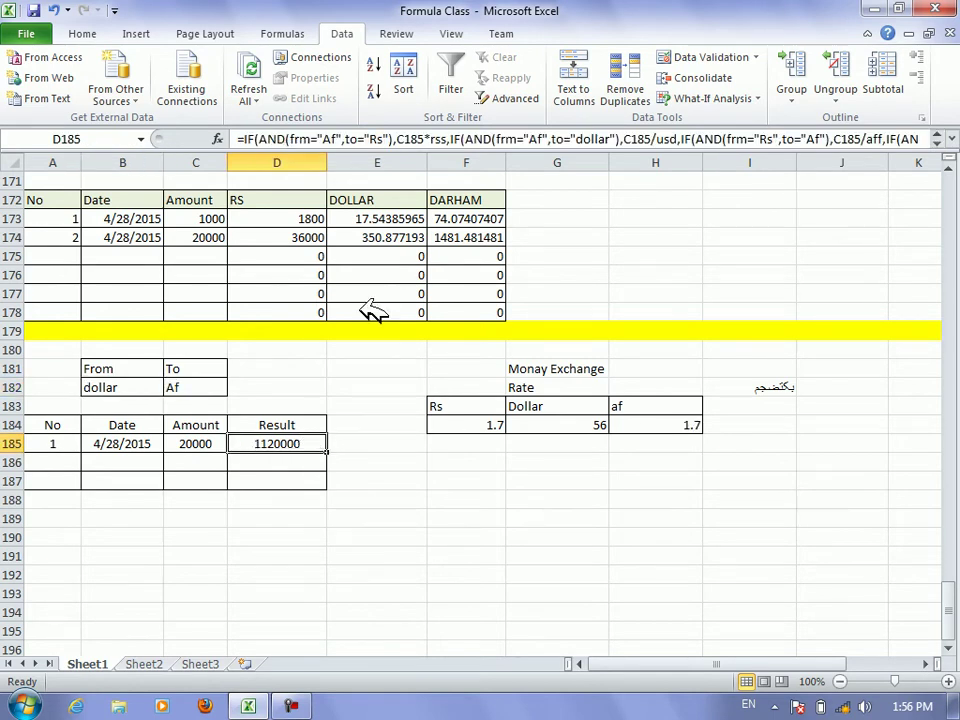
left_click(681, 424)
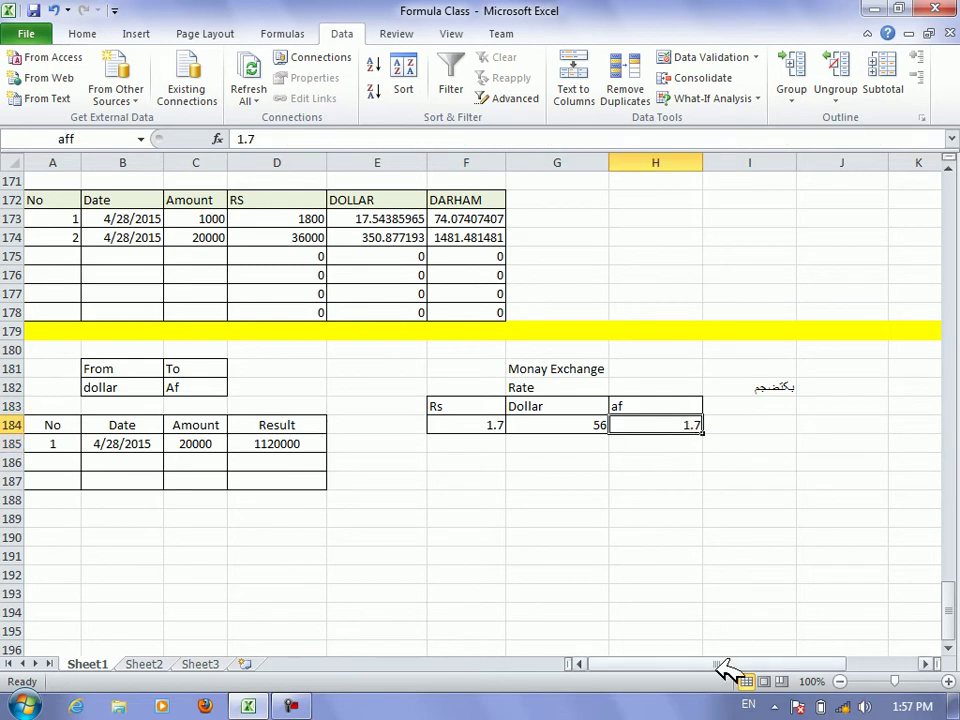
type("57")
key("Tab")
key("Left")
Set From to Af and To to Rs, then check the Result in D185
left_click(578, 418)
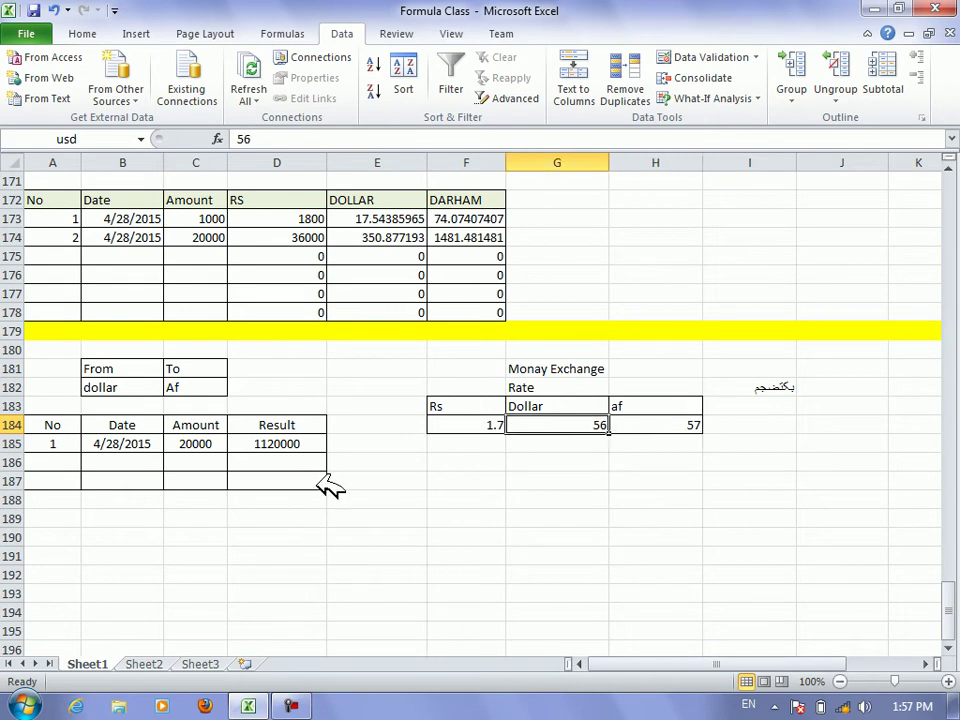
left_click(224, 442)
left_click(154, 386)
left_click(172, 387)
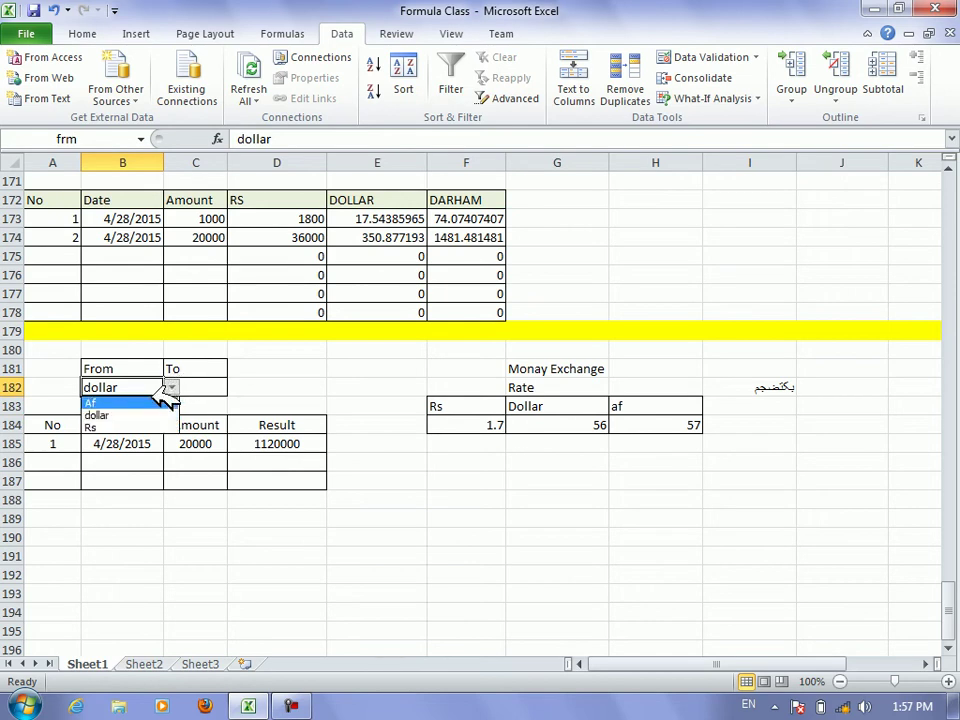
left_click(160, 400)
left_click(212, 387)
left_click(236, 387)
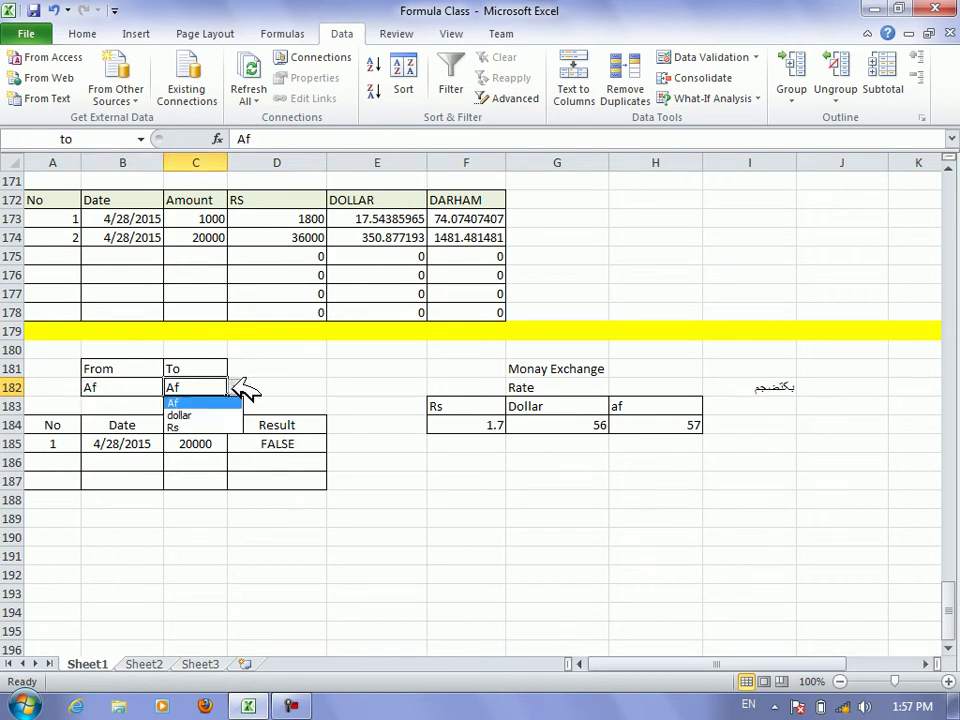
left_click(205, 427)
left_click(213, 446)
left_click(305, 446)
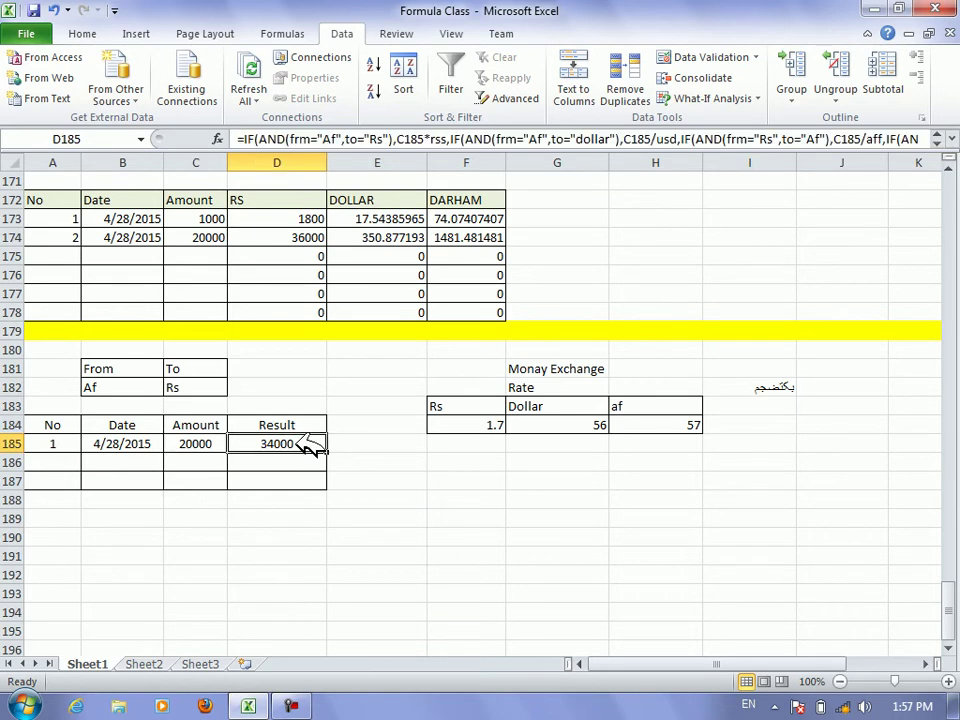
Switch the conversion to From Rs, To Af
left_click(143, 385)
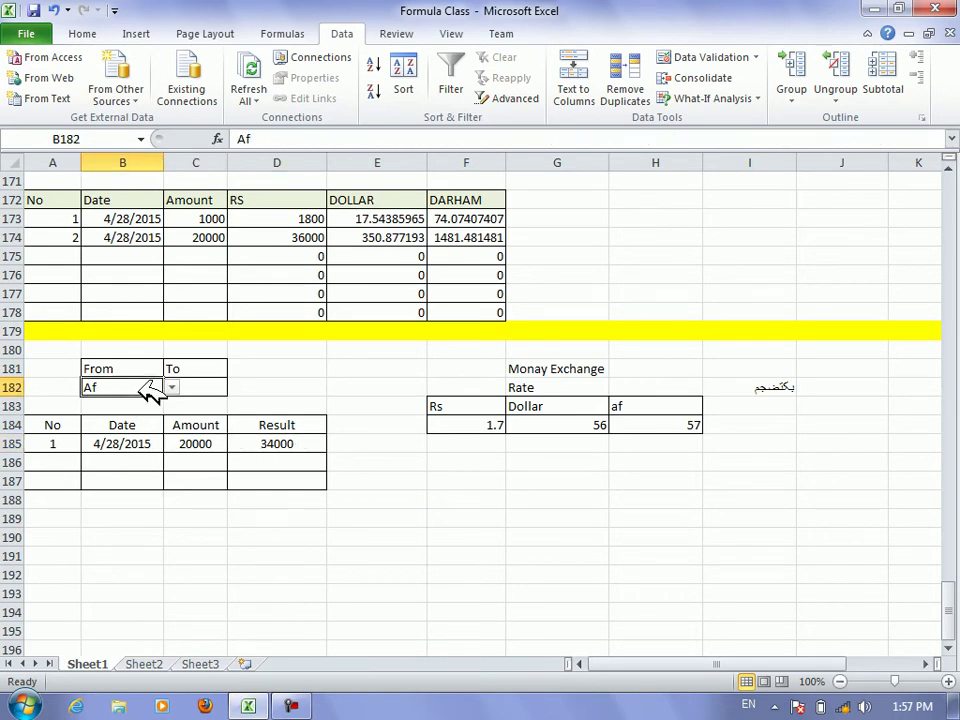
left_click(172, 390)
left_click(124, 427)
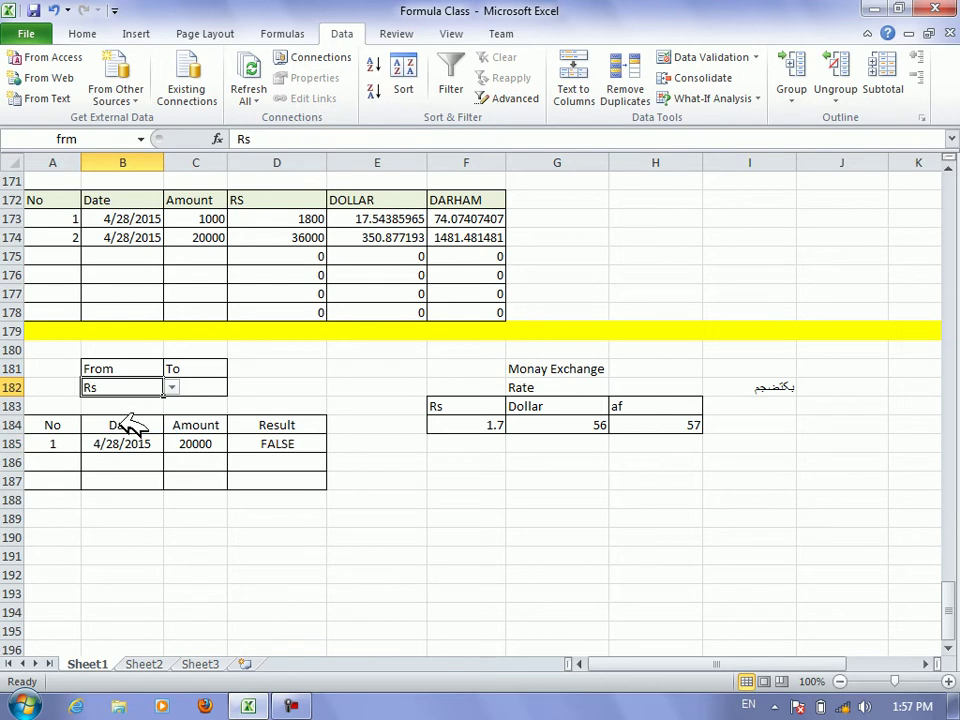
left_click(218, 388)
left_click(236, 388)
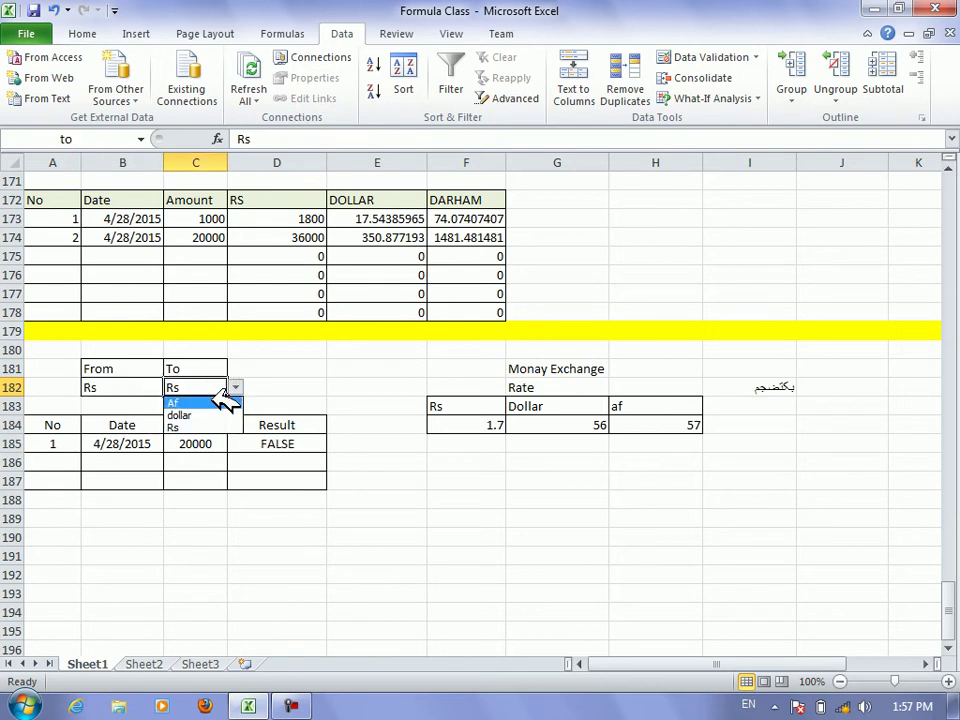
left_click(190, 401)
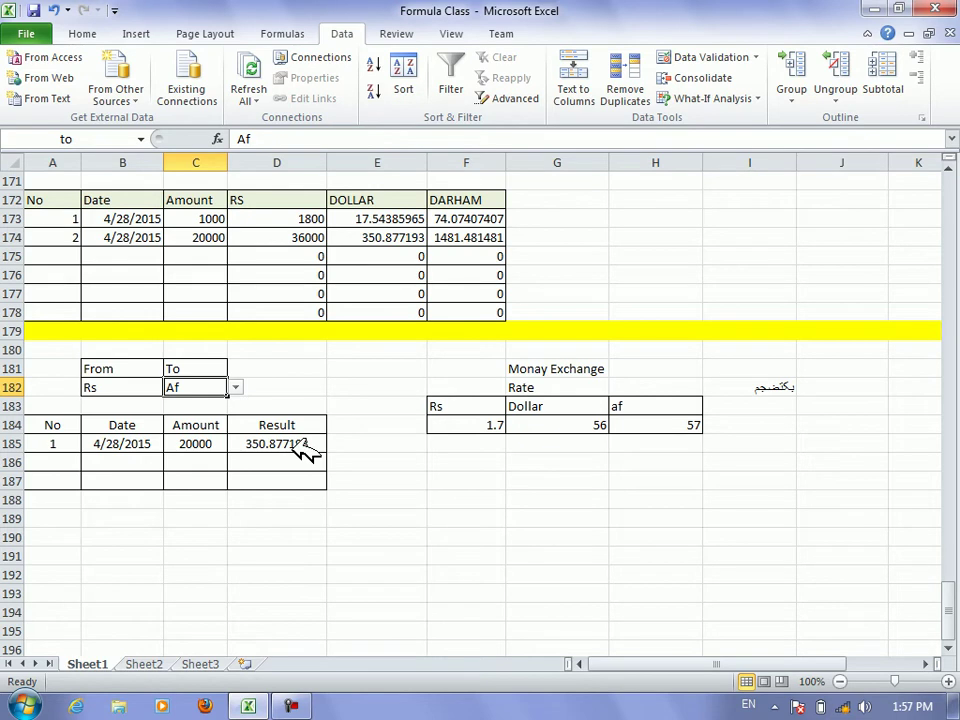
Recommit the D185 Result formula and change the af rate in H184 to 1.7
double_click(305, 452)
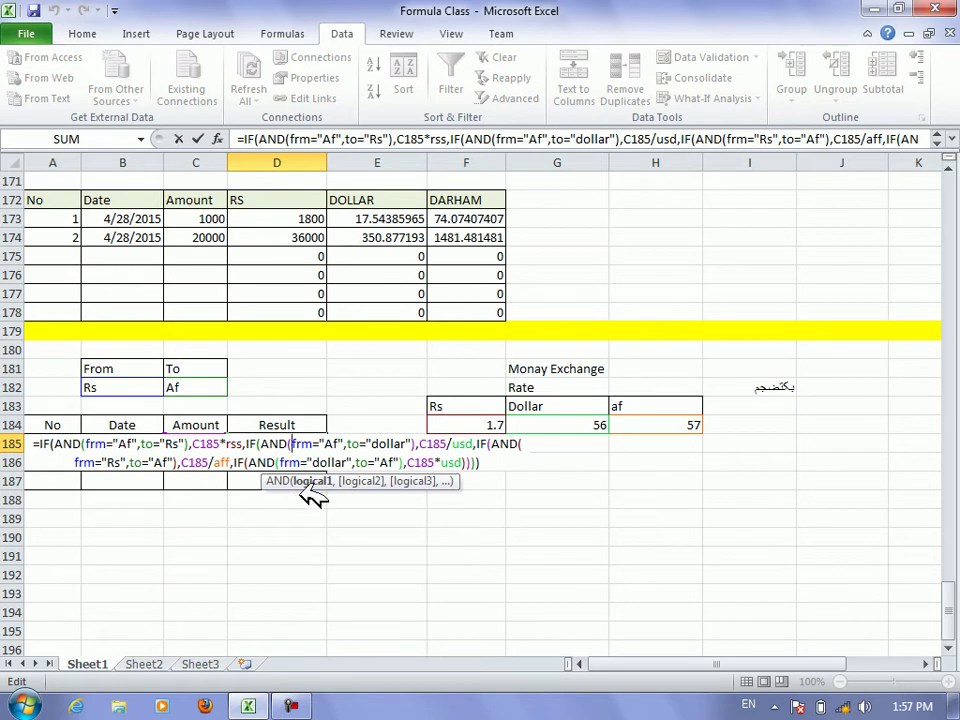
key("Return")
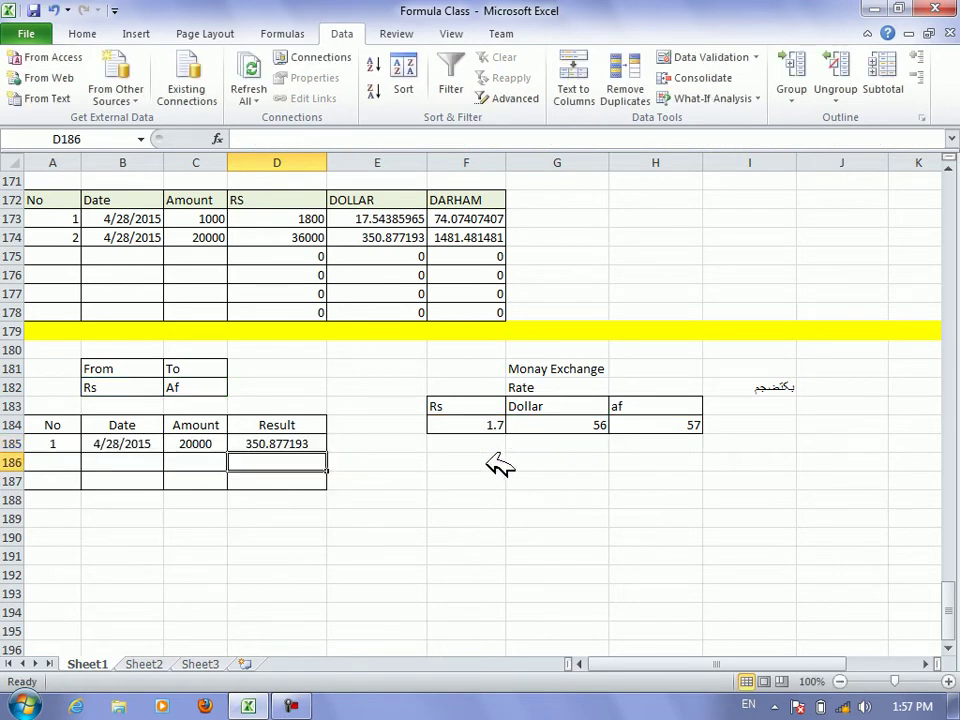
left_click(686, 425)
type("1.7")
key("Return")
Reselect the af rate cell H184, then select the Rs rate cell F184
left_click(700, 420)
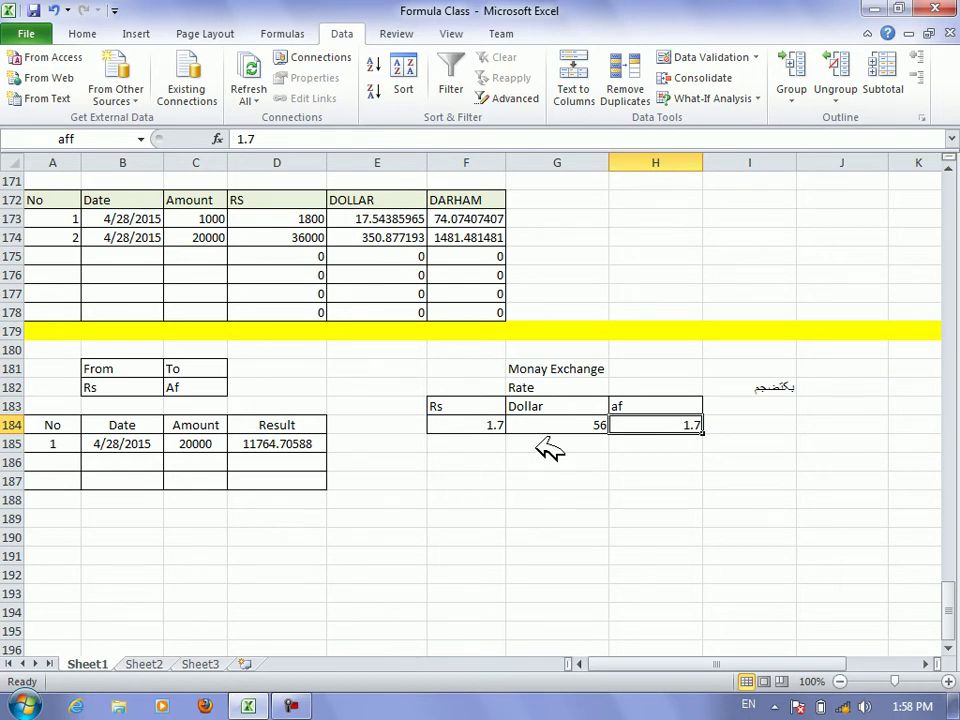
left_click(545, 447)
left_click(495, 424)
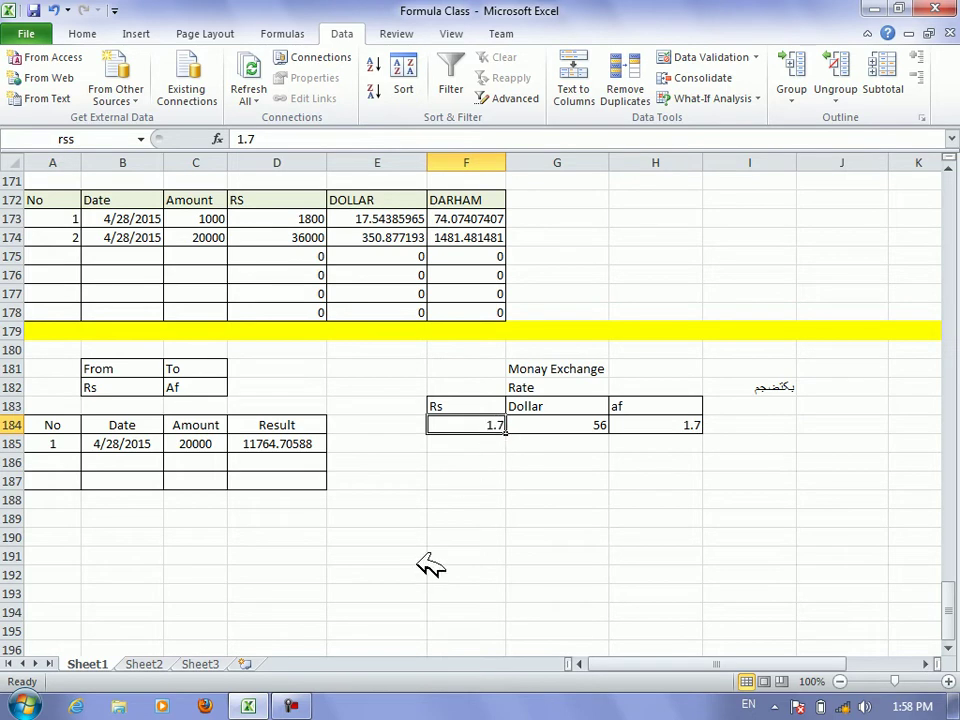
Enter 10000 in F190 and a test formula =F190/.17 in F192
left_click(454, 538)
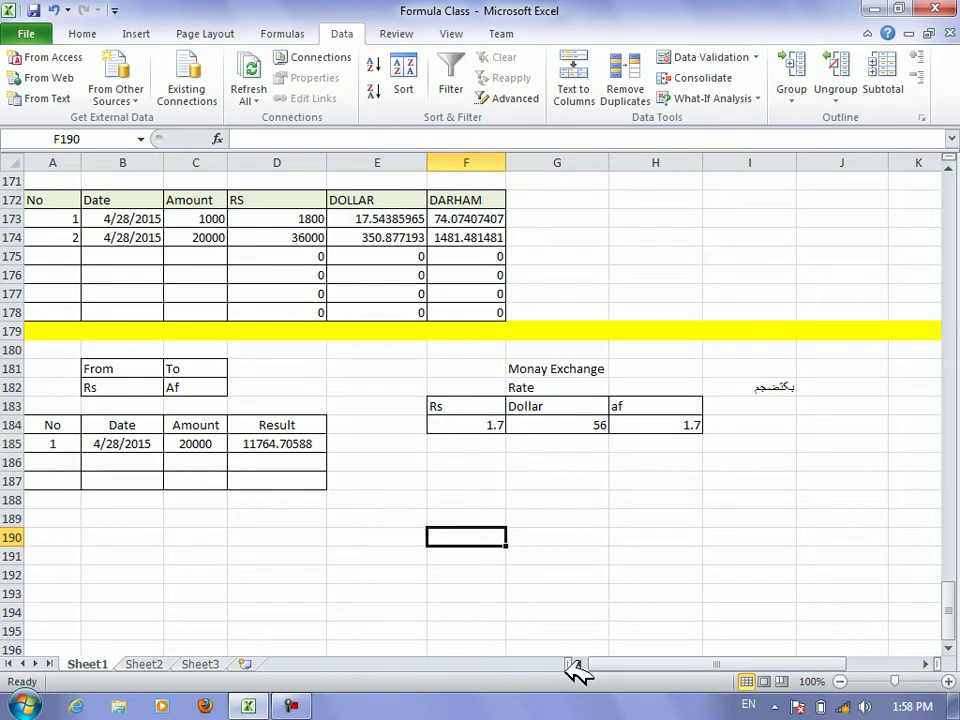
type("10000")
key("Return")
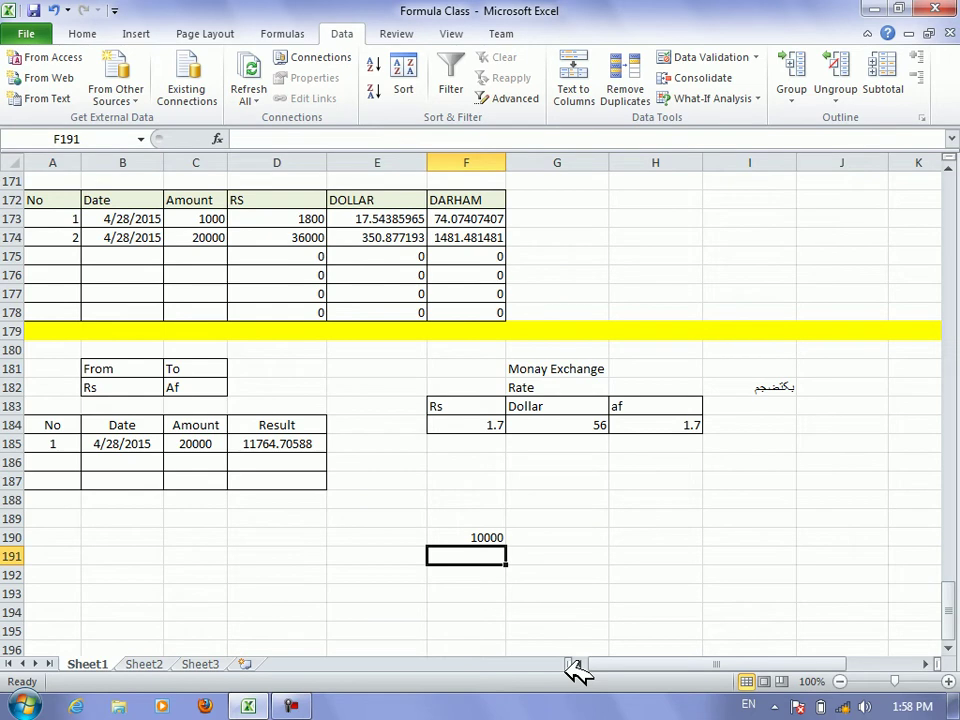
key("Down")
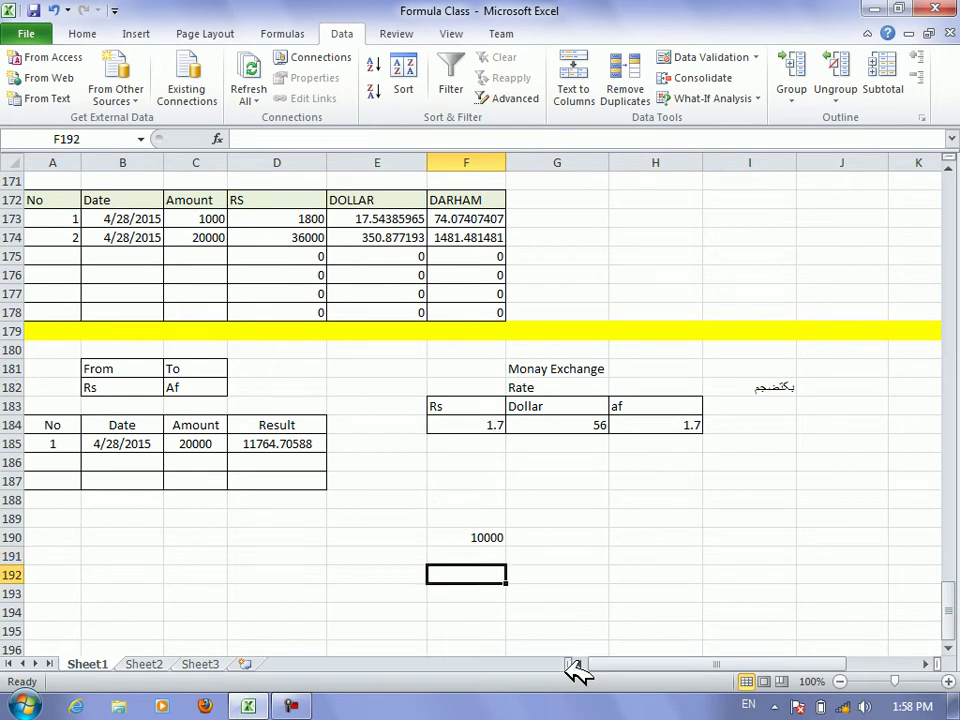
type("=")
key("Up")
key("Up")
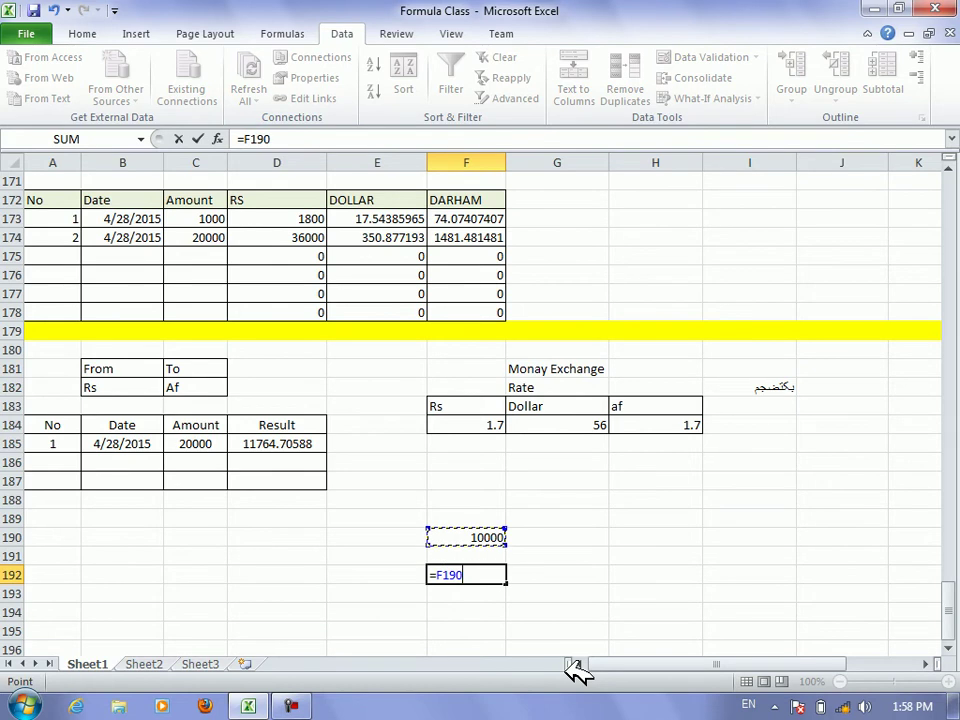
type("/.17")
key("Return")
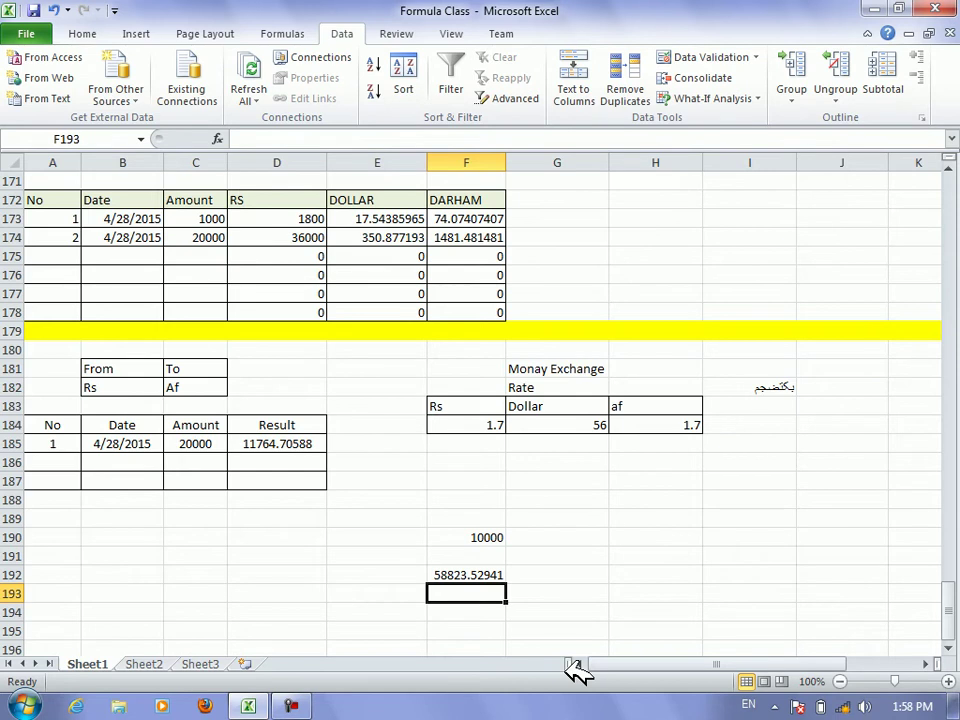
Replace the F192 formula with =F190/1.7
key("Up")
key("Delete")
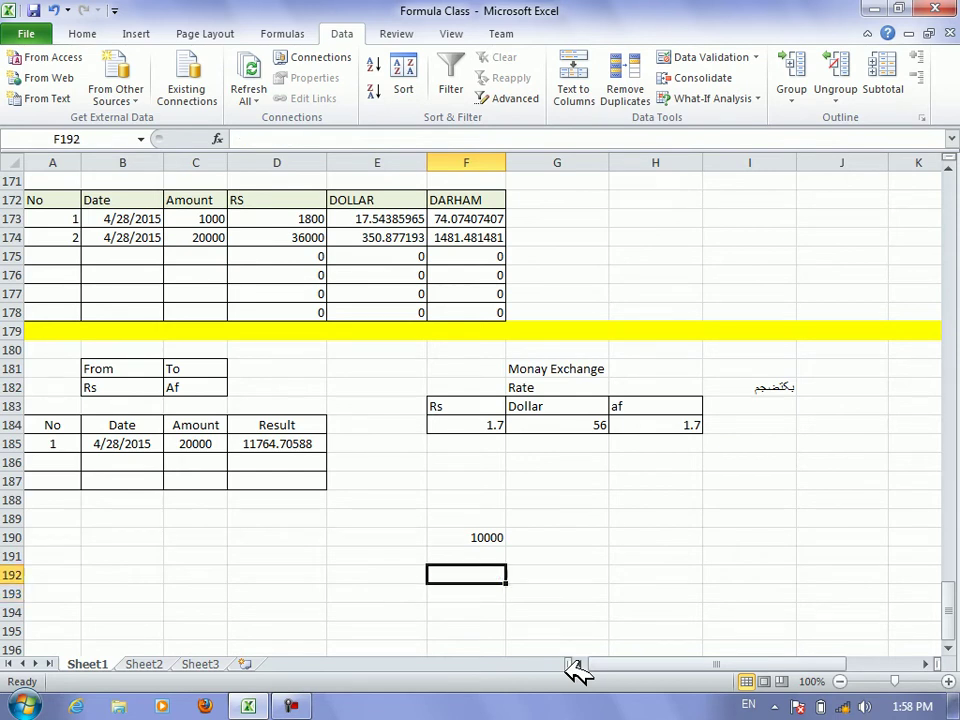
type("=")
key("Up")
key("Up")
type("/1.7")
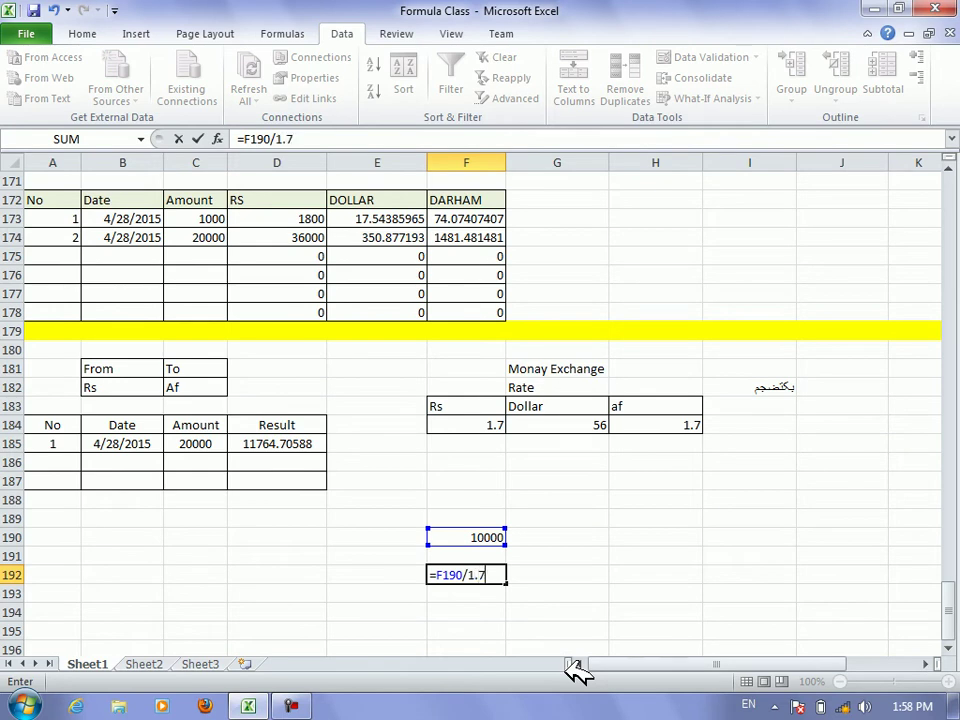
key("Return")
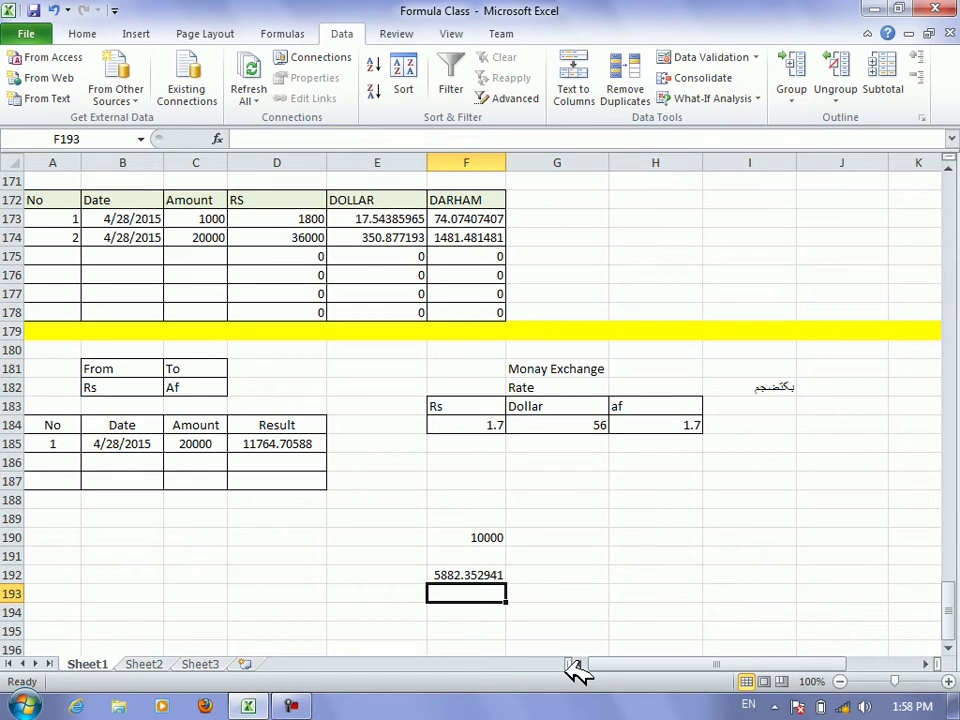
Change F190 to 1000 and rewrite F192 as =F190*1.7
key("Up")
key("Up")
key("Up")
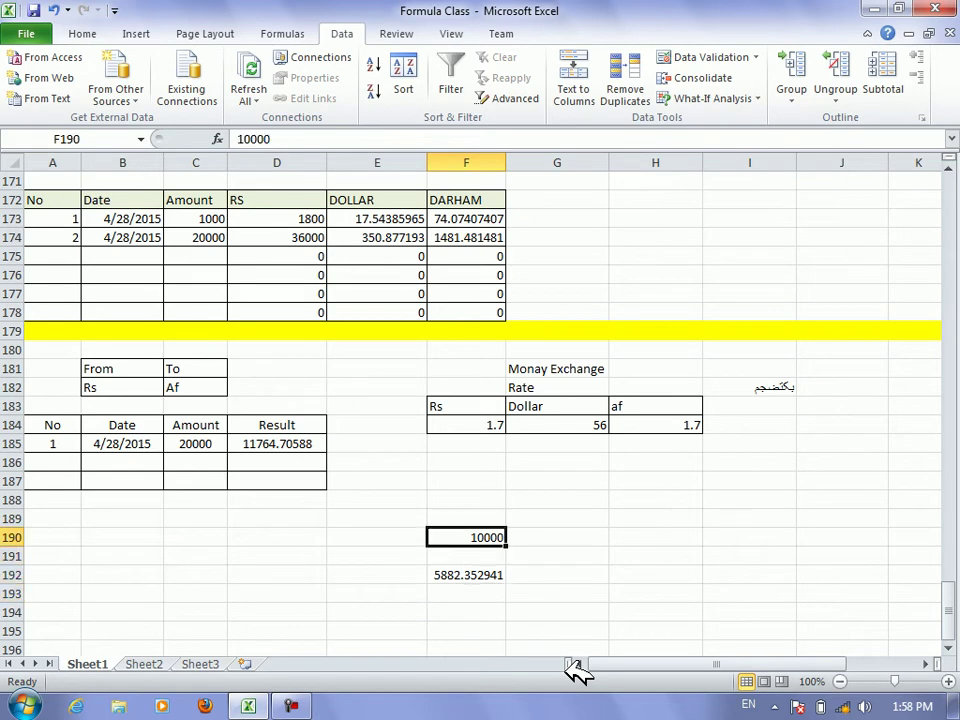
type("1000")
key("Return")
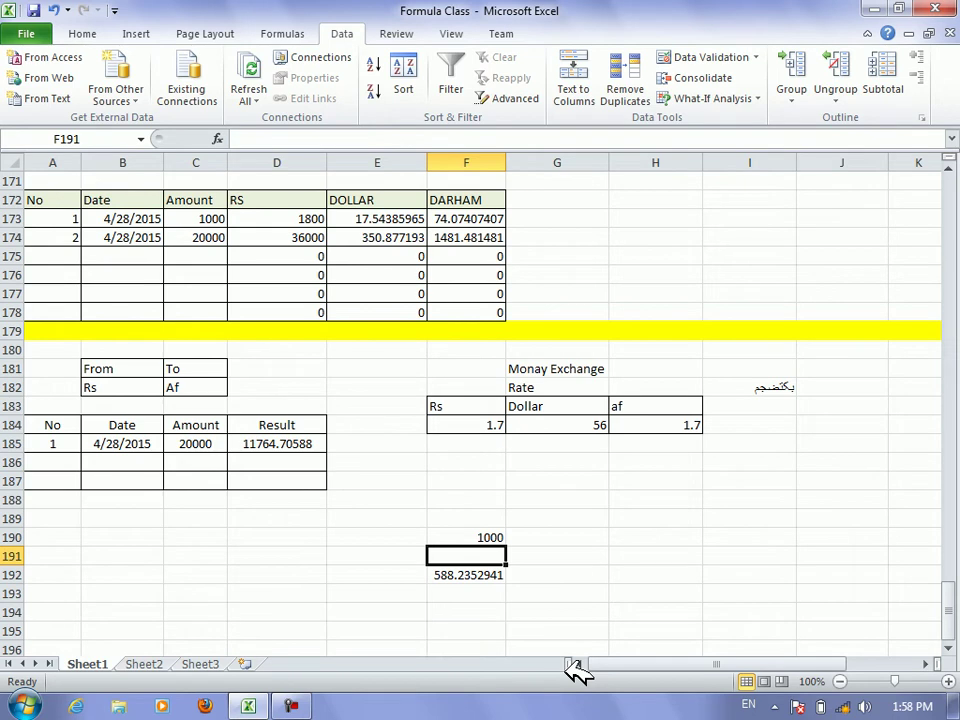
key("Down")
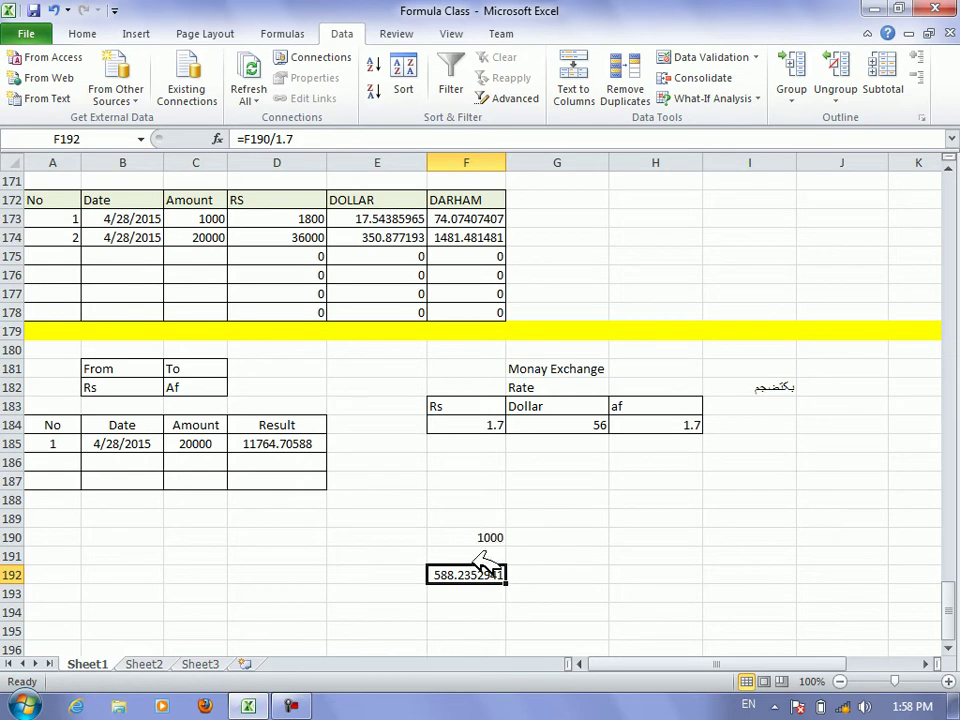
key("Delete")
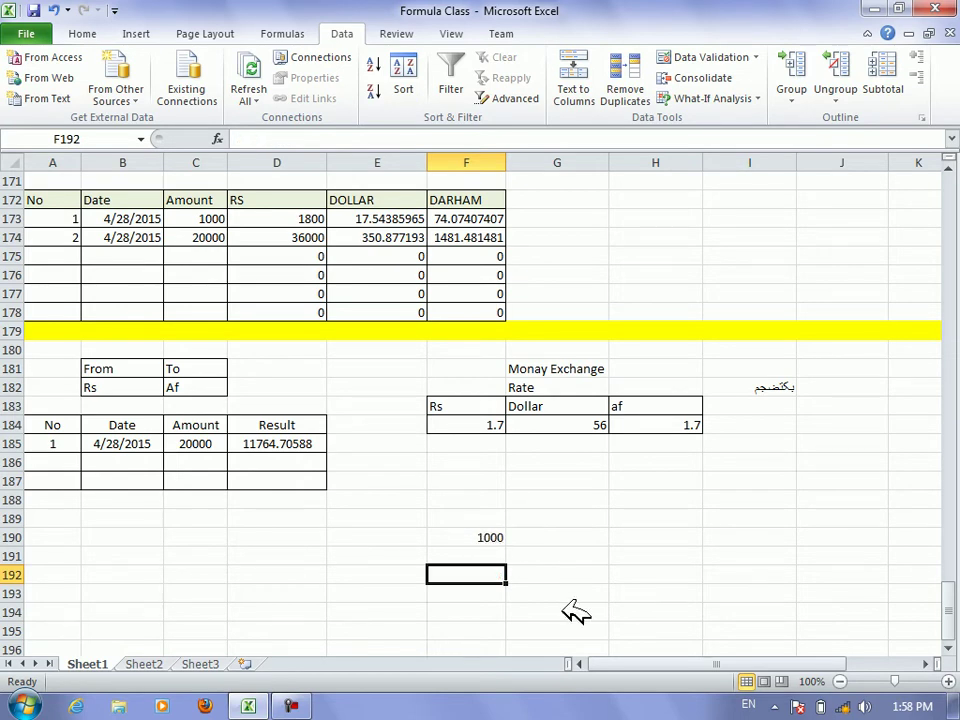
type("=")
key("Up")
key("Up")
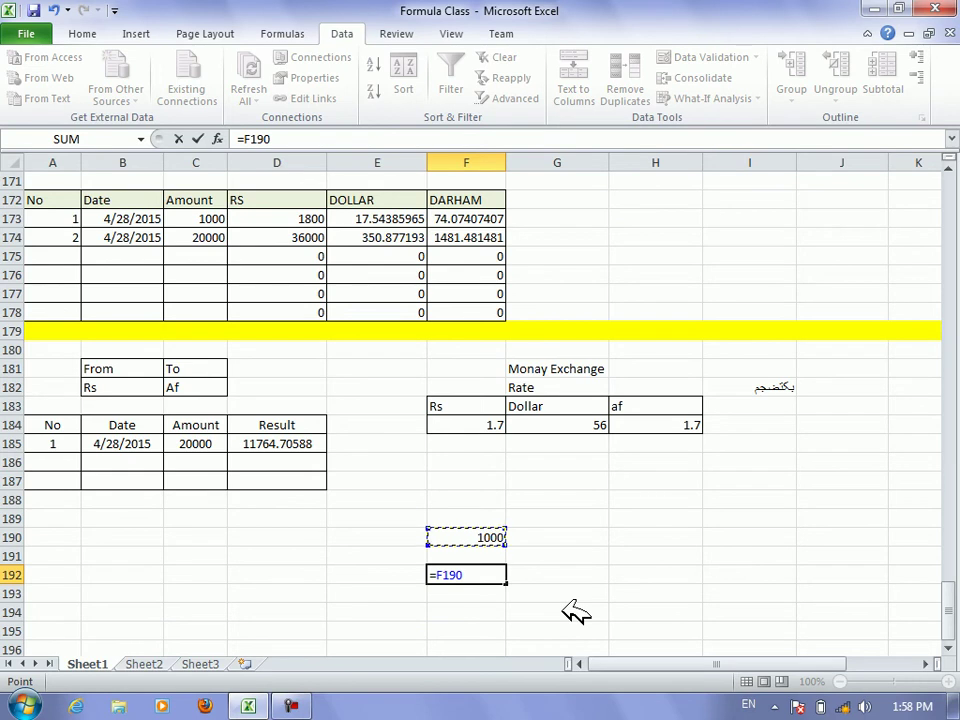
type("*1.7")
key("Return")
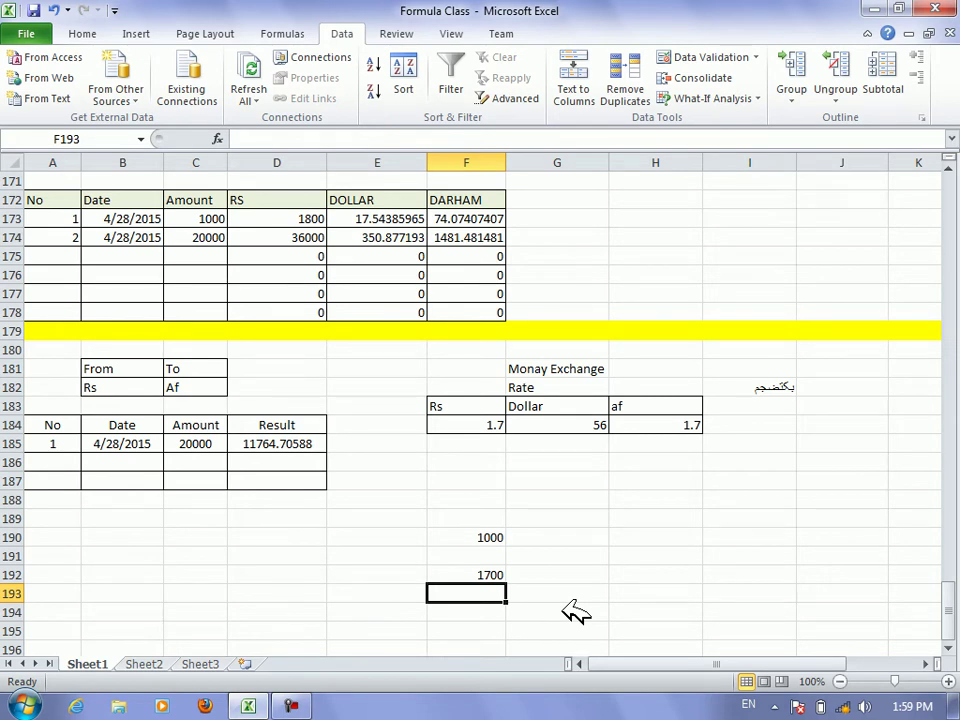
double_click(323, 444)
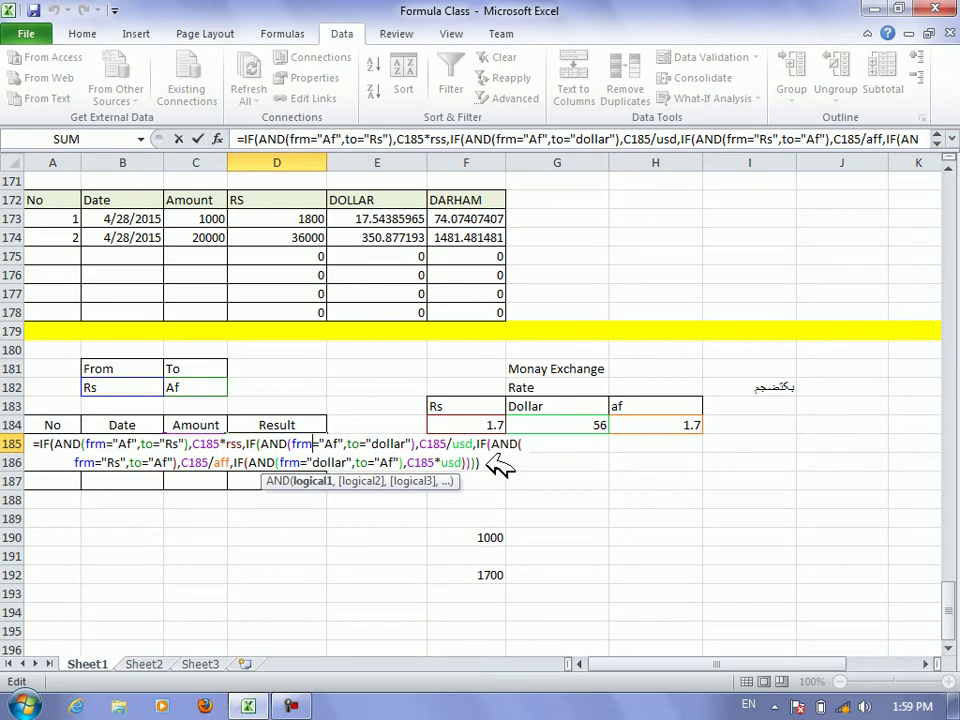
left_click(497, 465)
type(")")
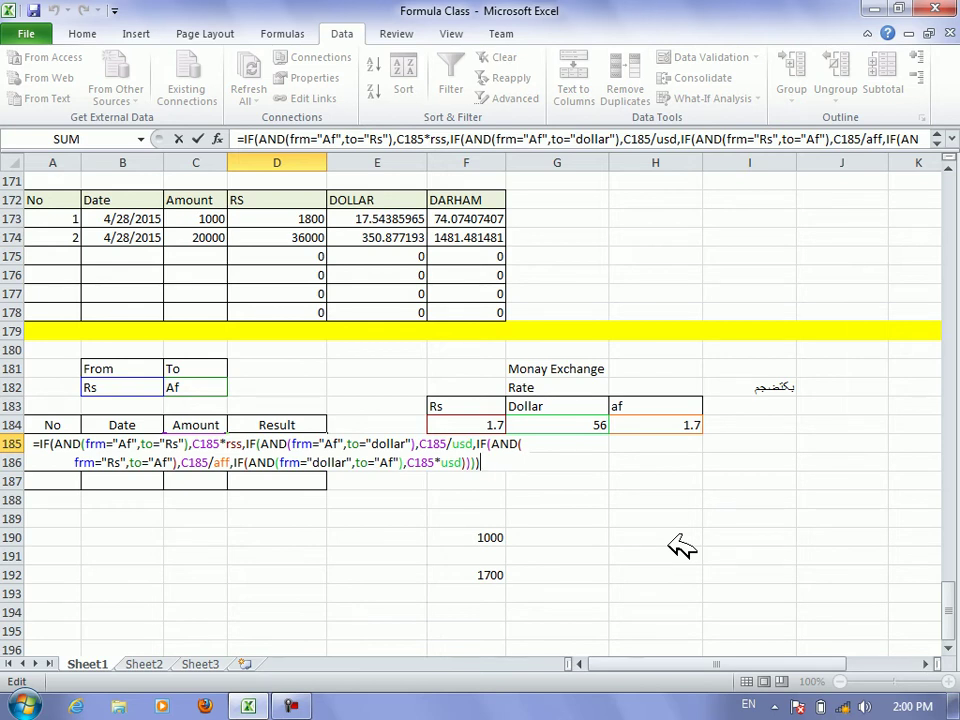
key("Return")
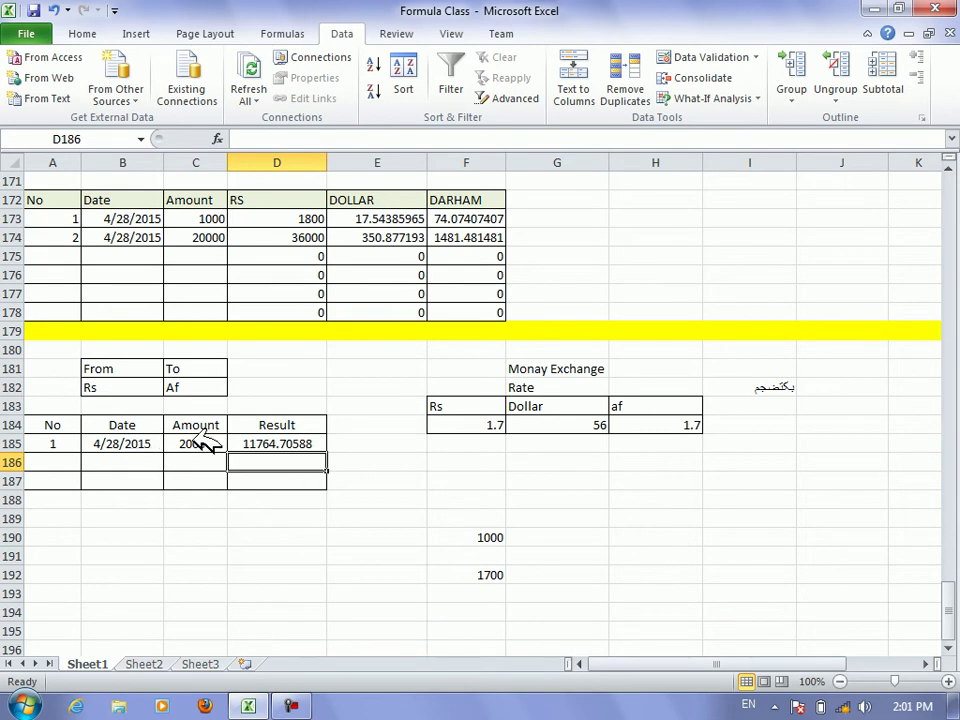
left_click(200, 443)
type("4000")
key("Tab")
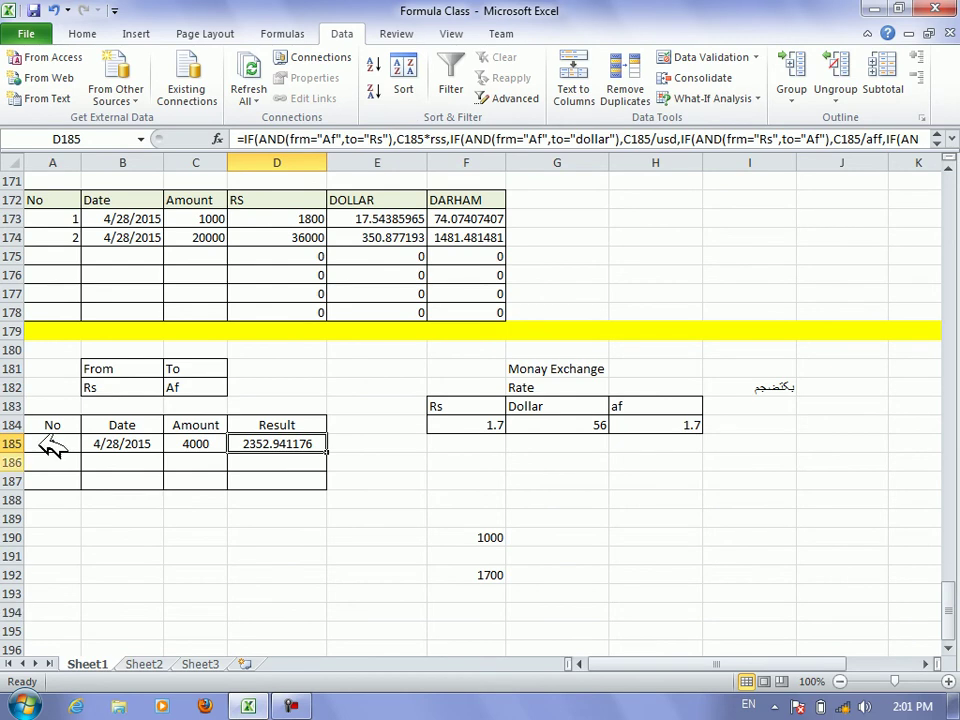
left_click(150, 388)
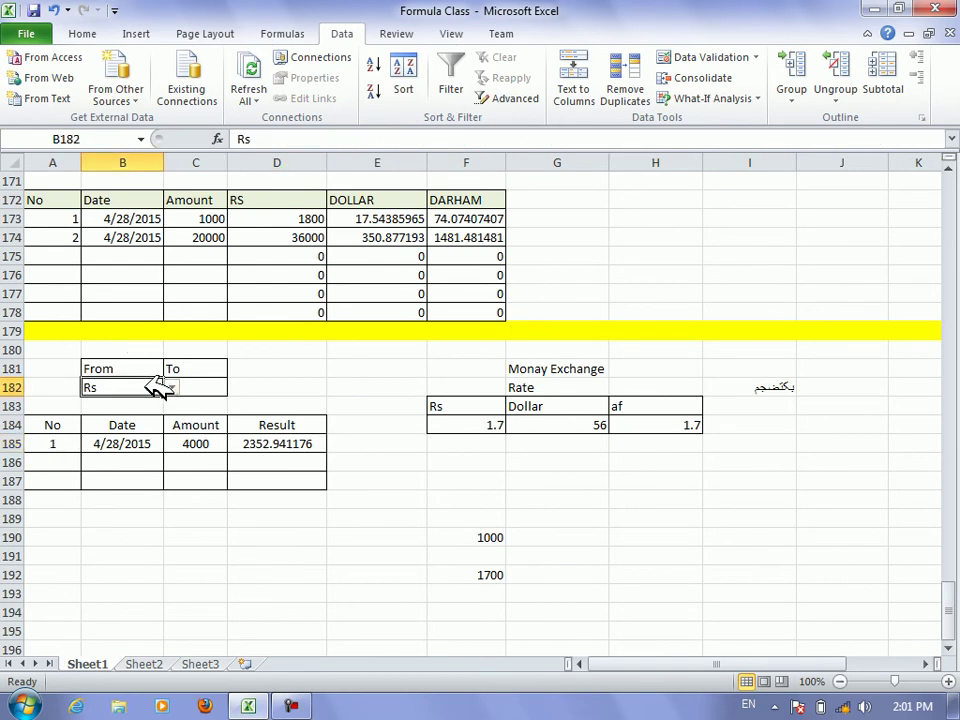
left_click(205, 443)
type("1000")
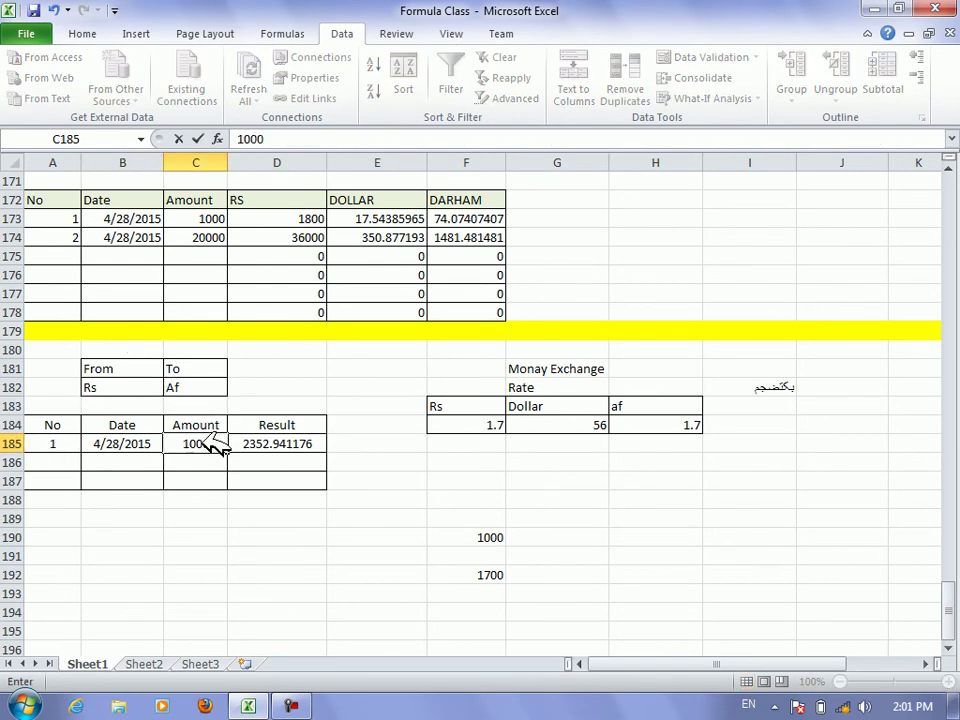
key("Tab")
left_click(138, 388)
left_click(208, 388)
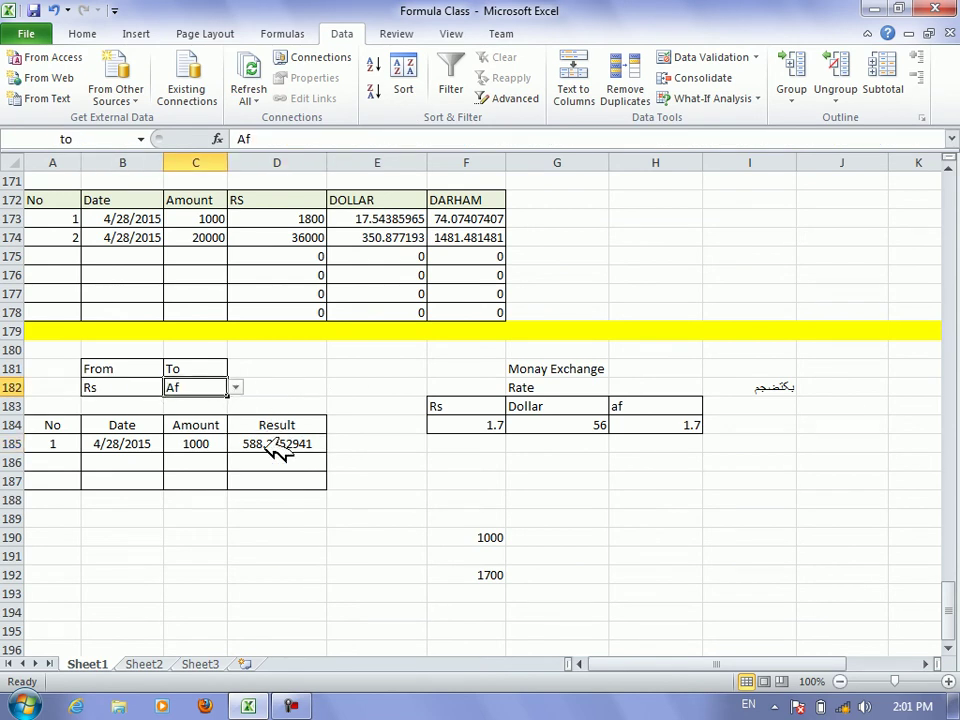
left_click(110, 388)
left_click(172, 388)
left_click(160, 401)
left_click(206, 388)
left_click(236, 388)
left_click(200, 427)
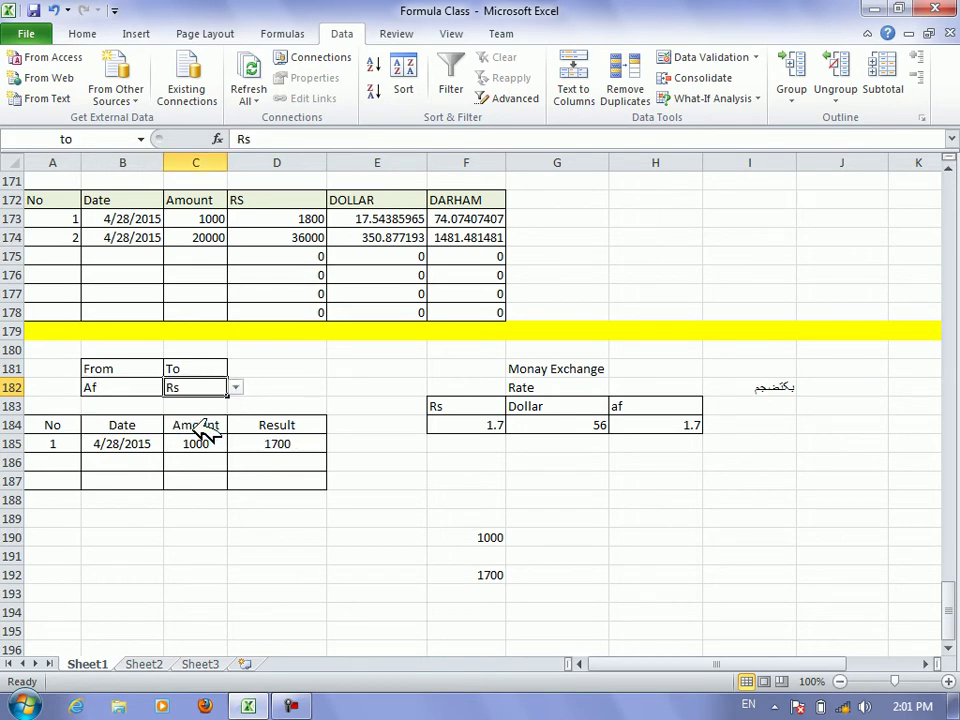
left_click(285, 445)
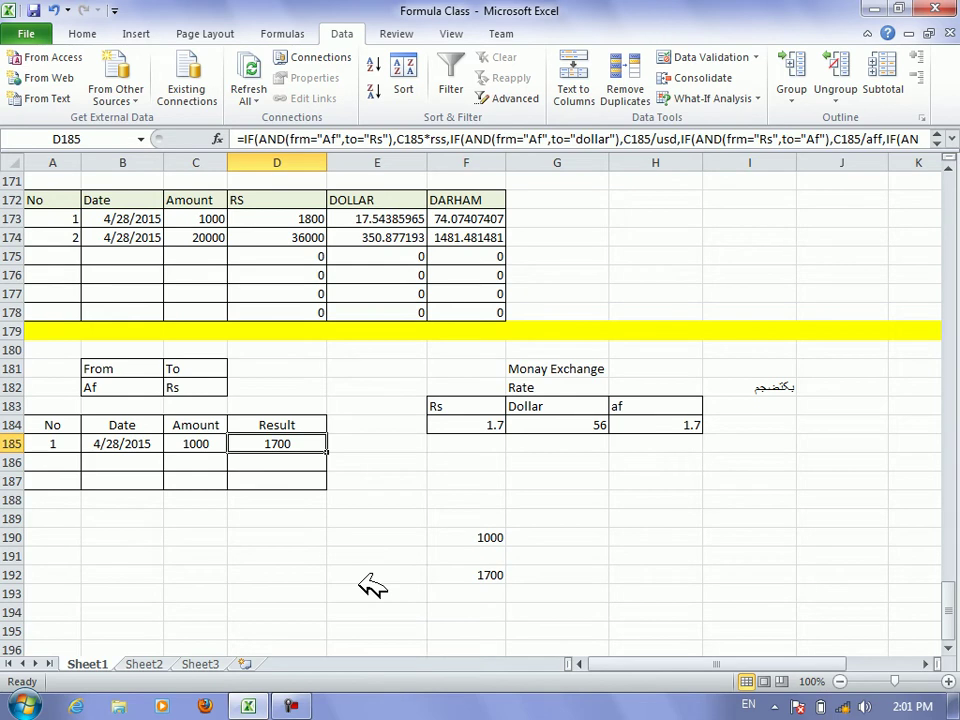
left_click(145, 388)
left_click(170, 388)
left_click(130, 413)
left_click(222, 388)
left_click(236, 388)
left_click(215, 405)
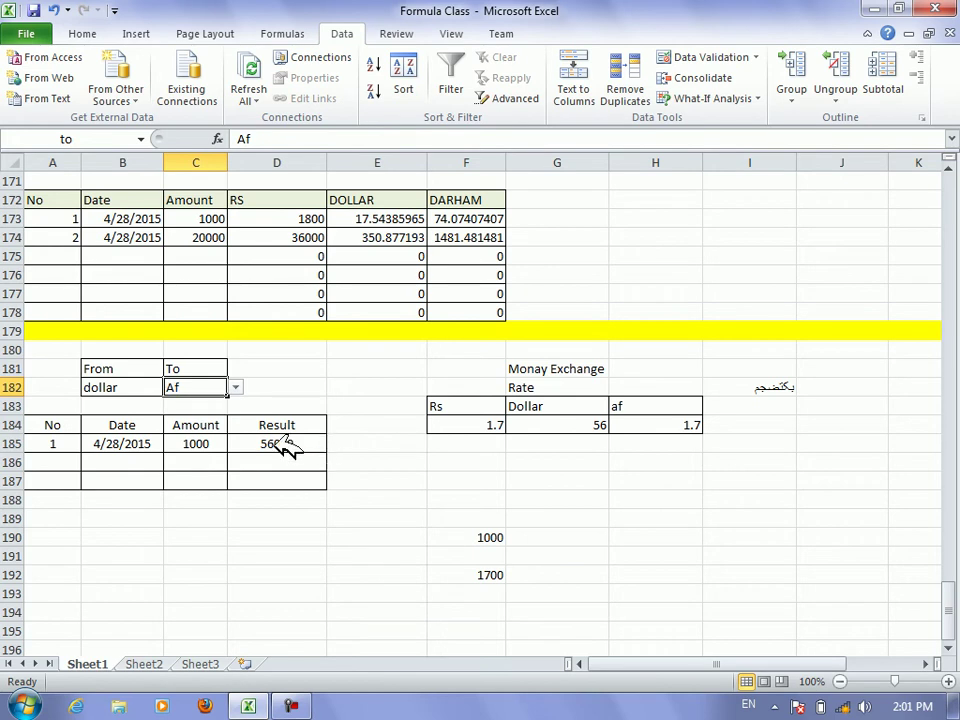
left_click(312, 446)
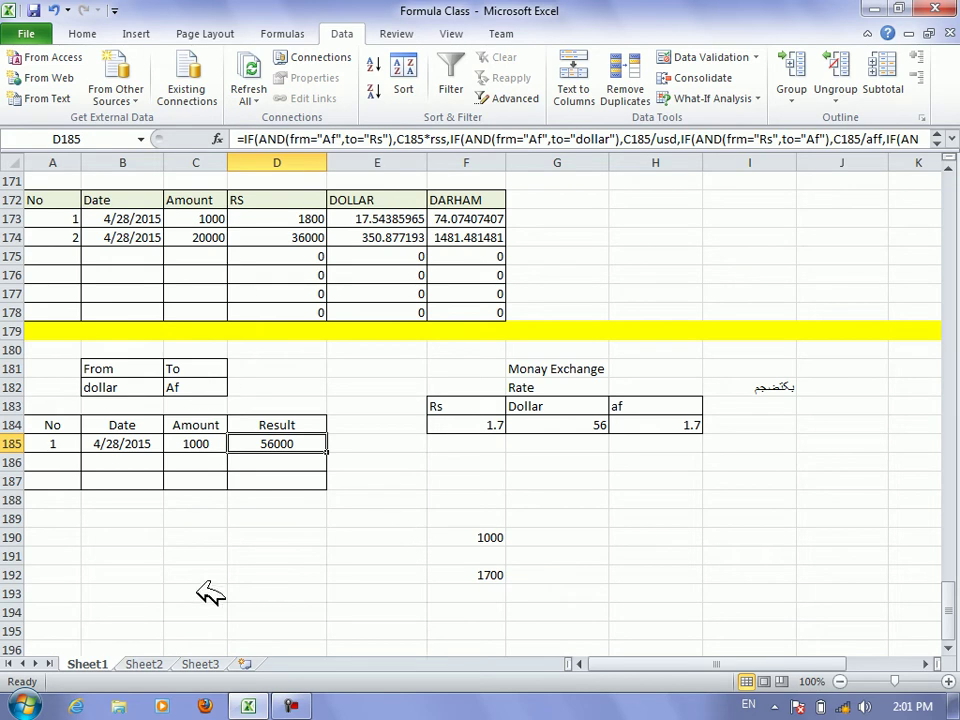
left_click(16, 612)
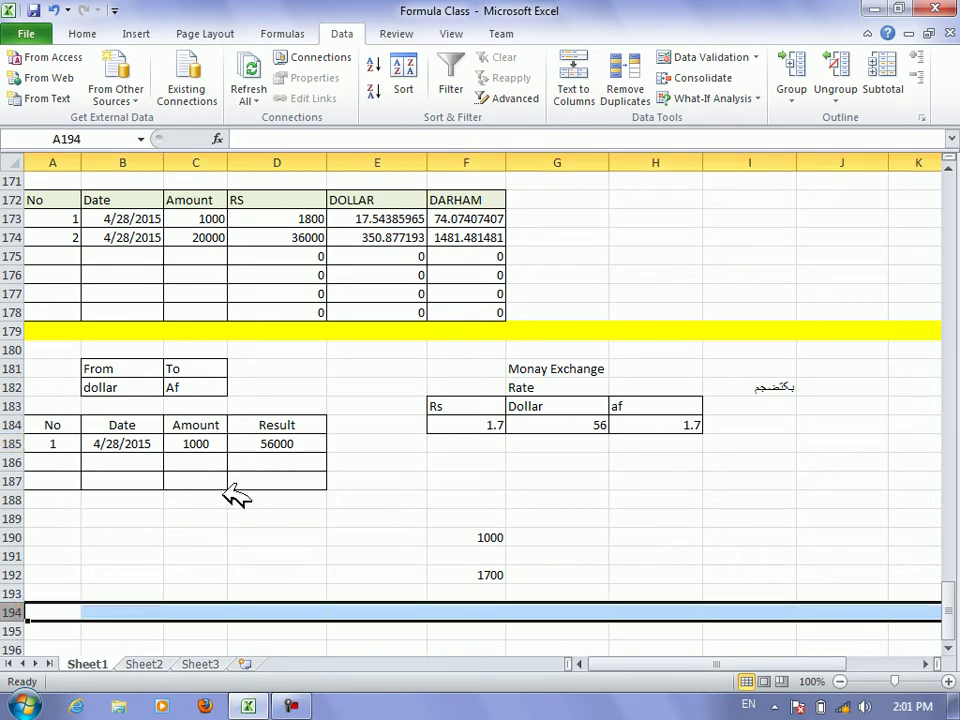
left_click(312, 455)
left_click(306, 426)
Wrap C185/usd in D185's formula as ROUND(C185/usd,2) and commit it
left_click(311, 442)
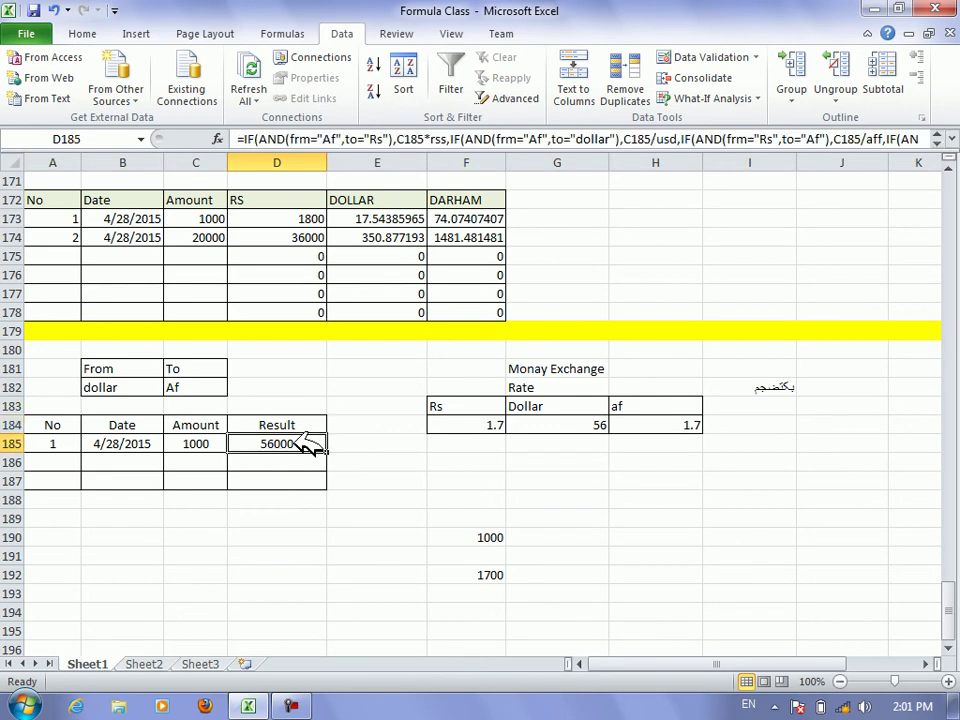
double_click(311, 443)
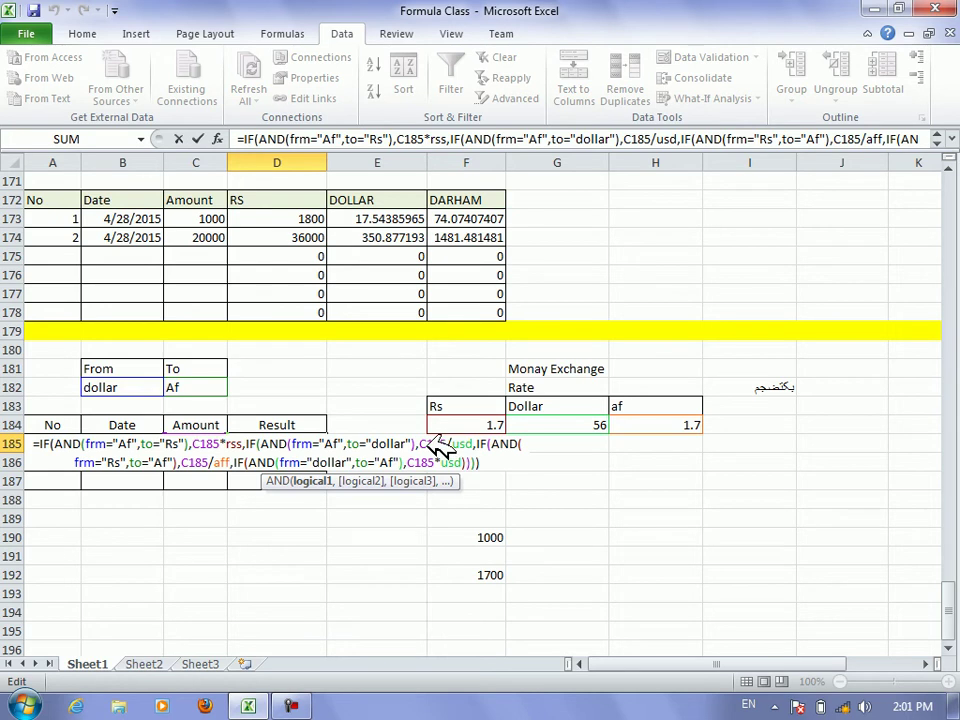
left_click(451, 440)
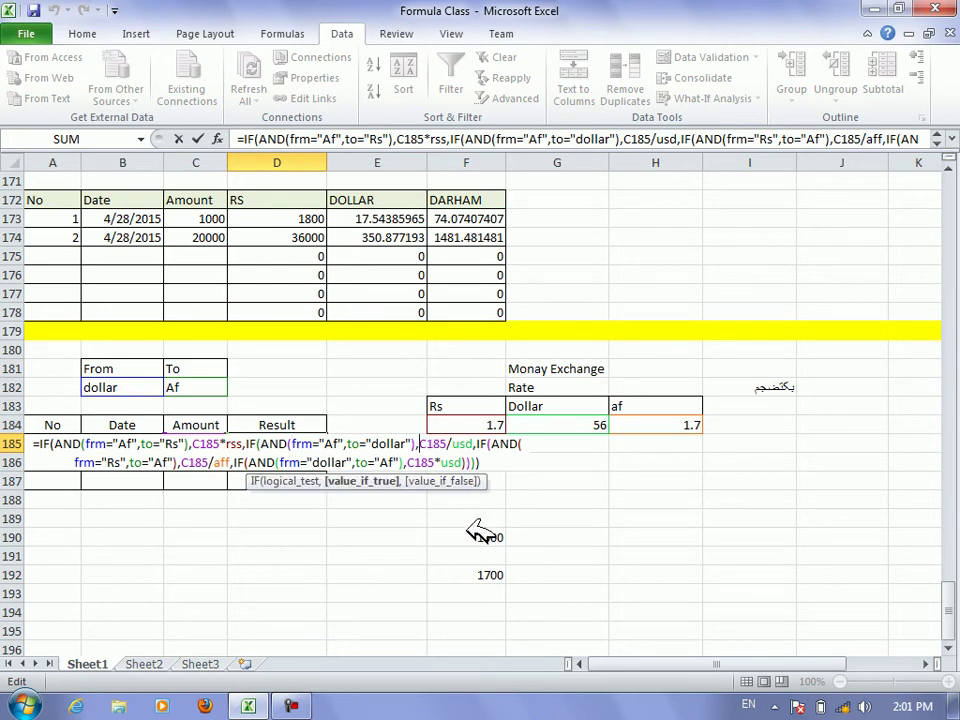
type("round")
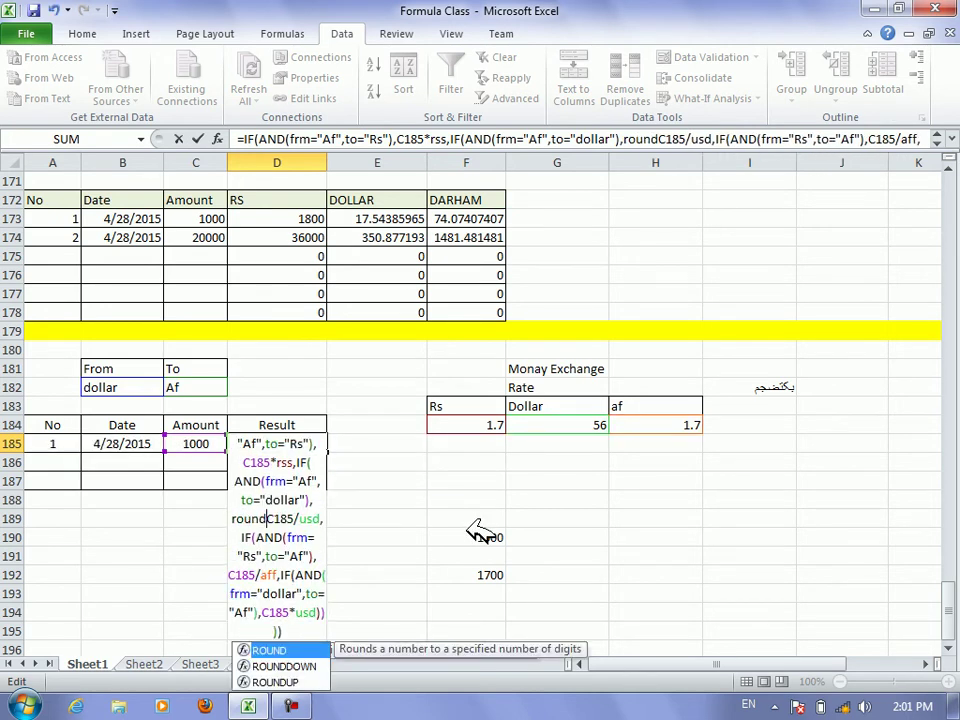
type("(")
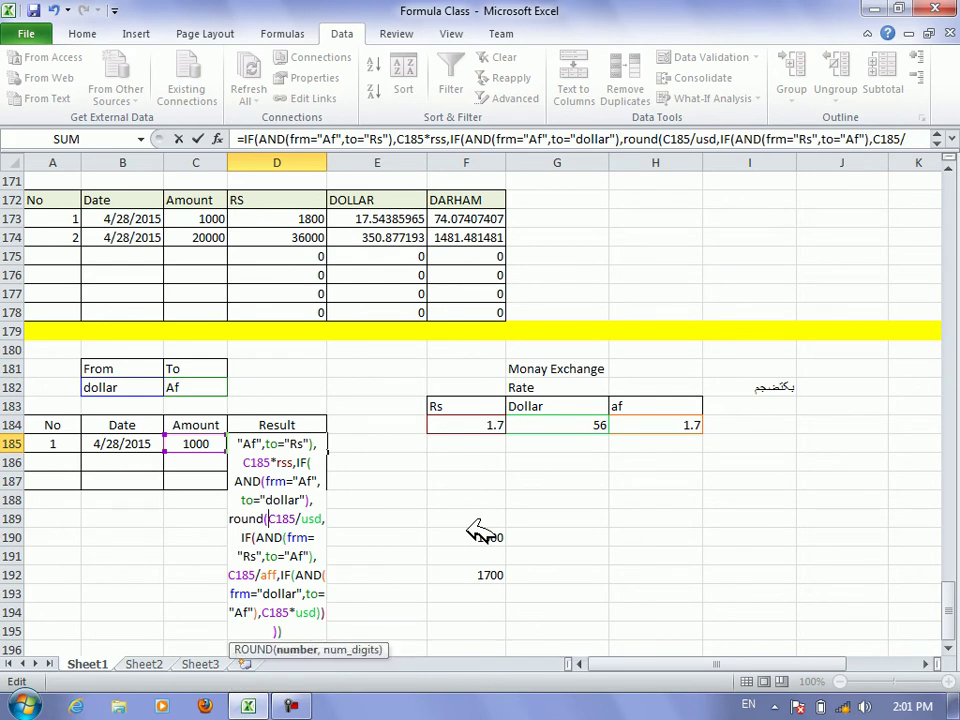
key("Right")
key("Right")
key("Right")
key("Right")
key("Right")
key("Right")
key("Right")
key("Right")
type(")")
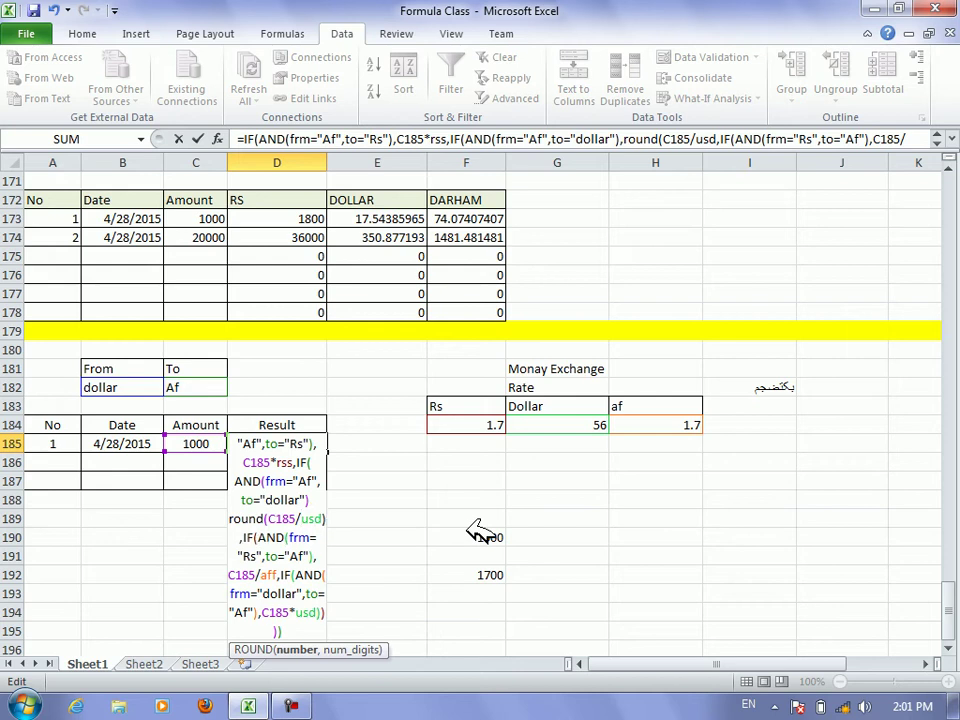
key("Right")
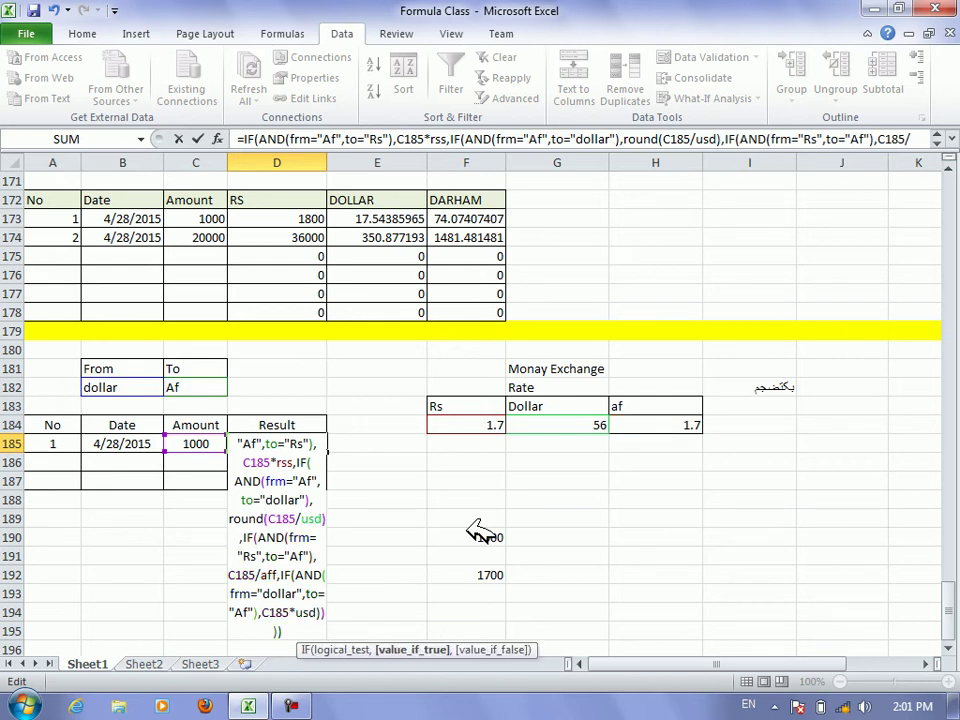
key("BackSpace")
type(",")
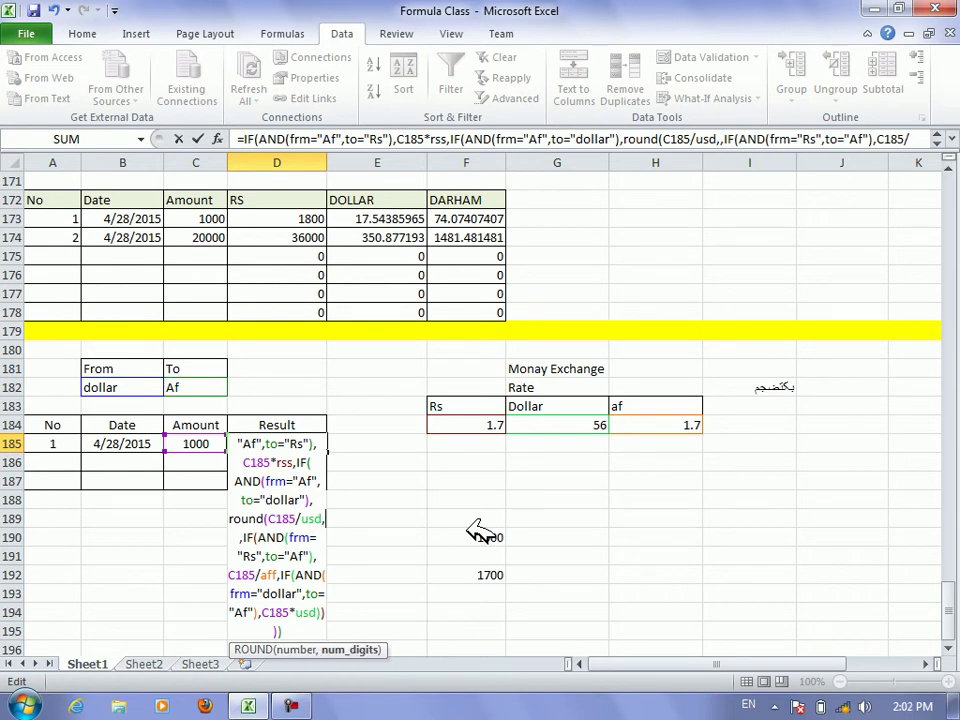
type("2")
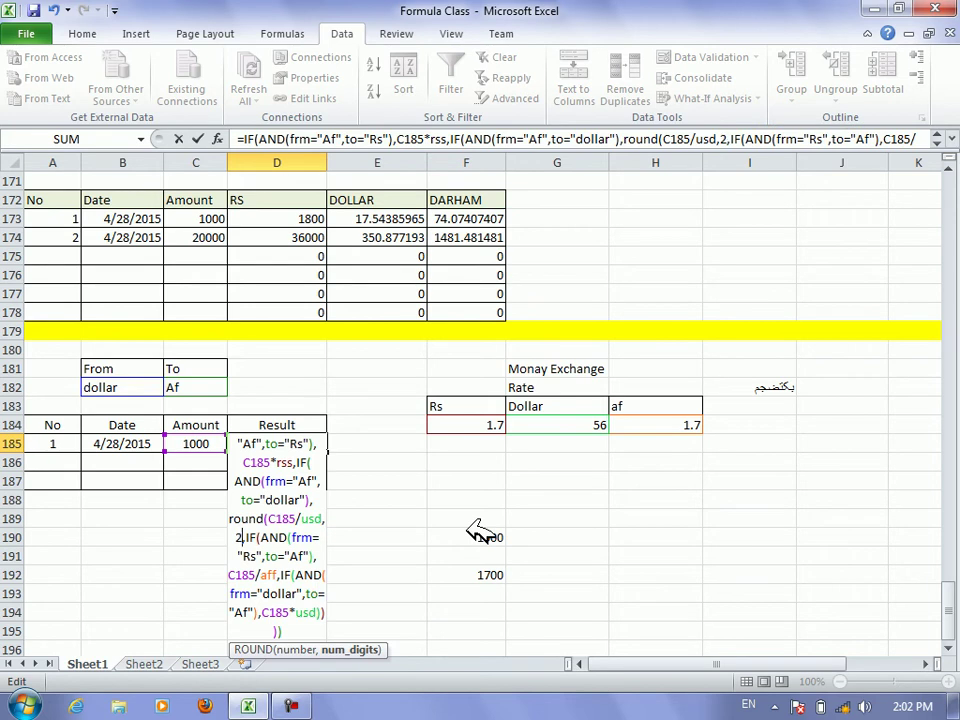
type(")")
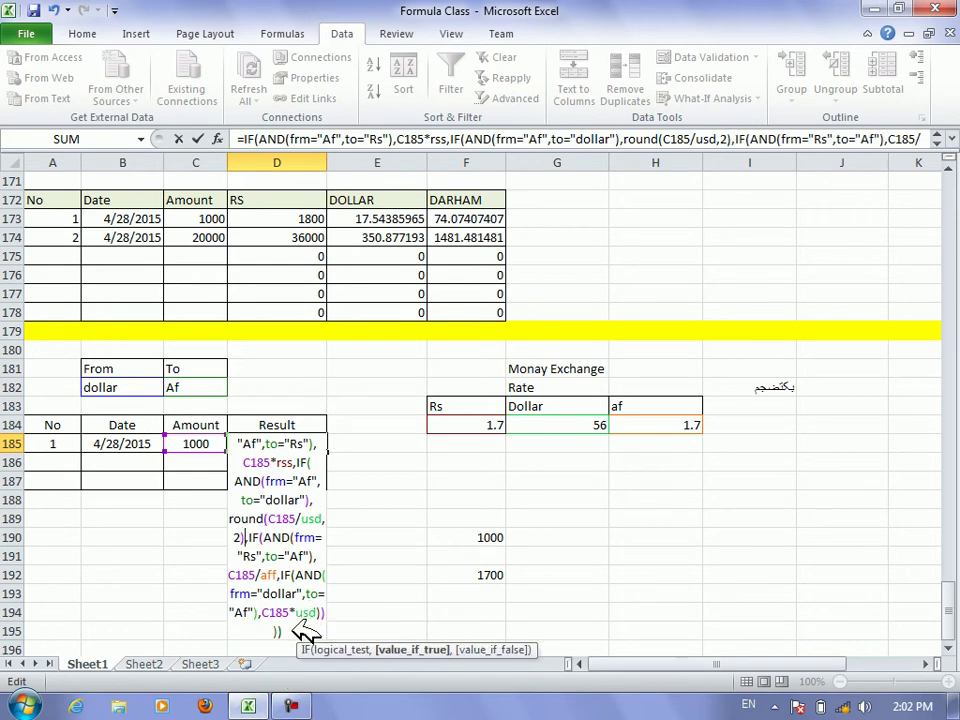
key("Return")
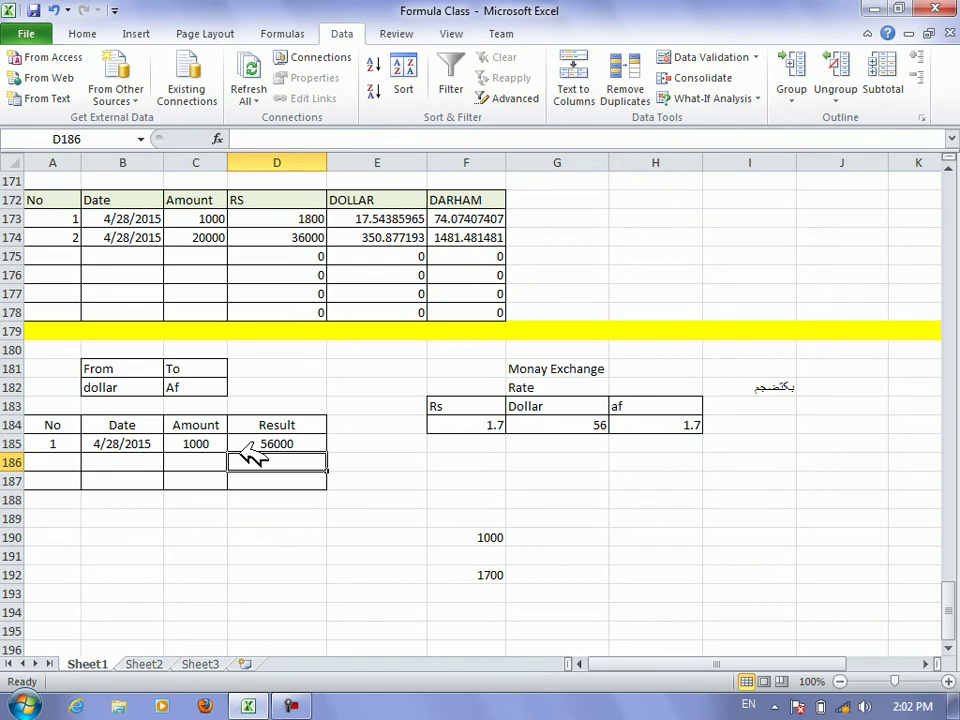
Recommit the D185 Result formula unchanged
double_click(306, 442)
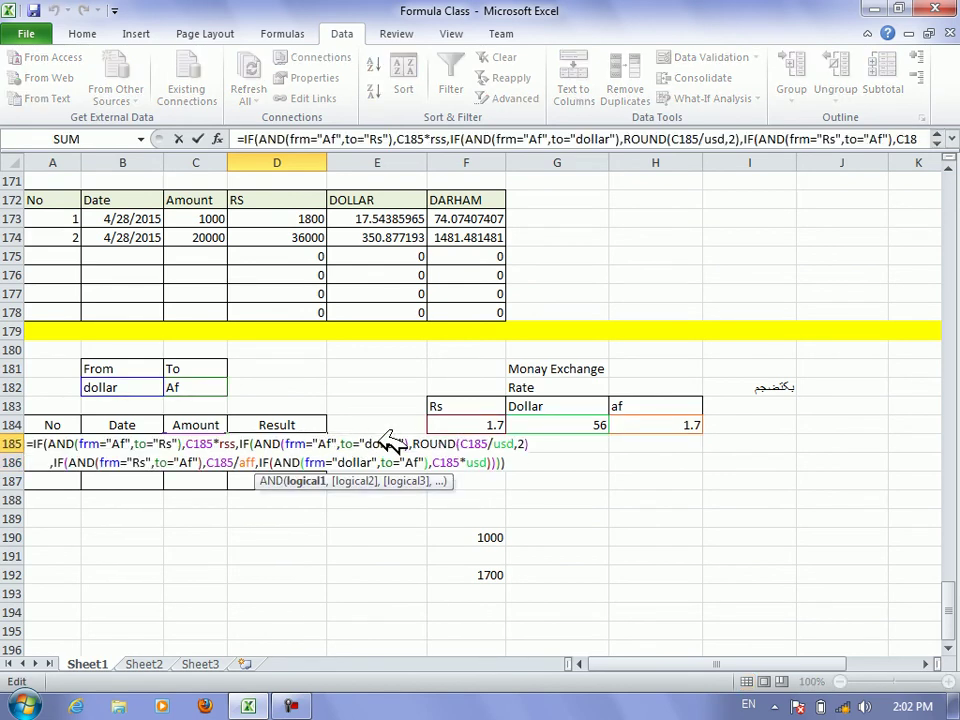
left_click(520, 462)
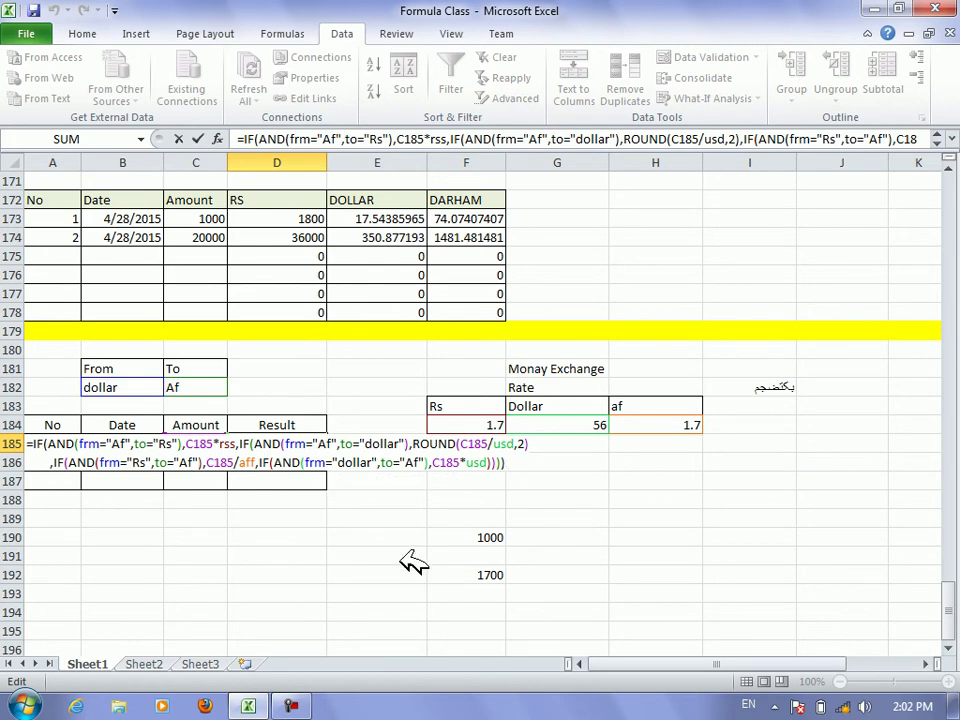
key("Return")
Set the From currency in B182 to Af and the To currency in C182 to dollar
left_click(158, 387)
left_click(172, 387)
left_click(100, 400)
left_click(214, 387)
type("Af")
left_click(235, 387)
left_click(185, 410)
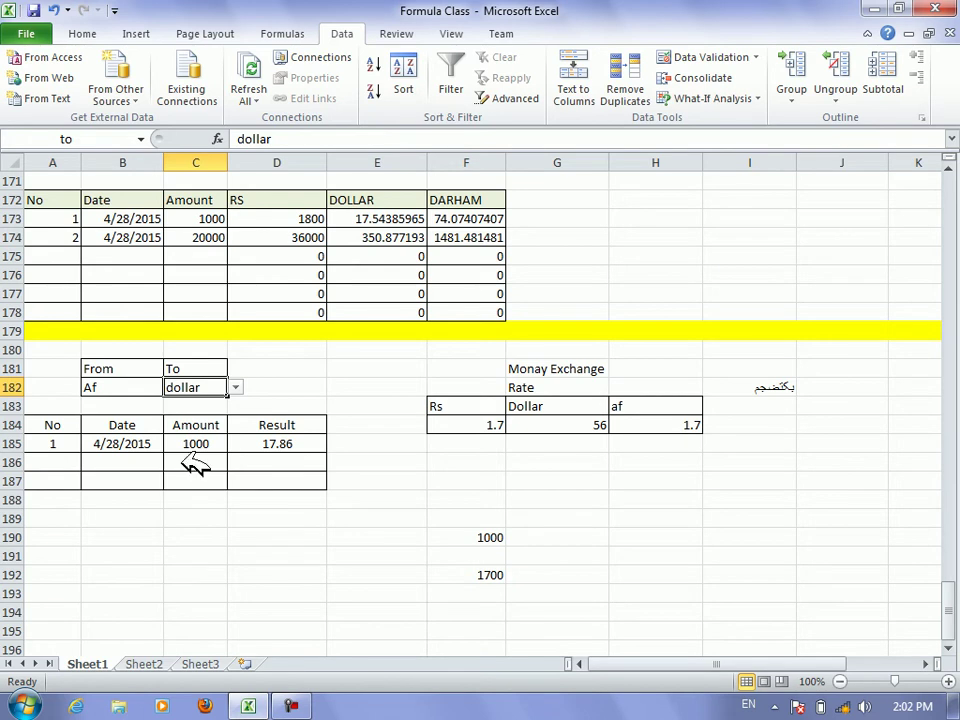
Change D185's rounding to ROUND(C185/usd,3) for 3 decimals
double_click(284, 442)
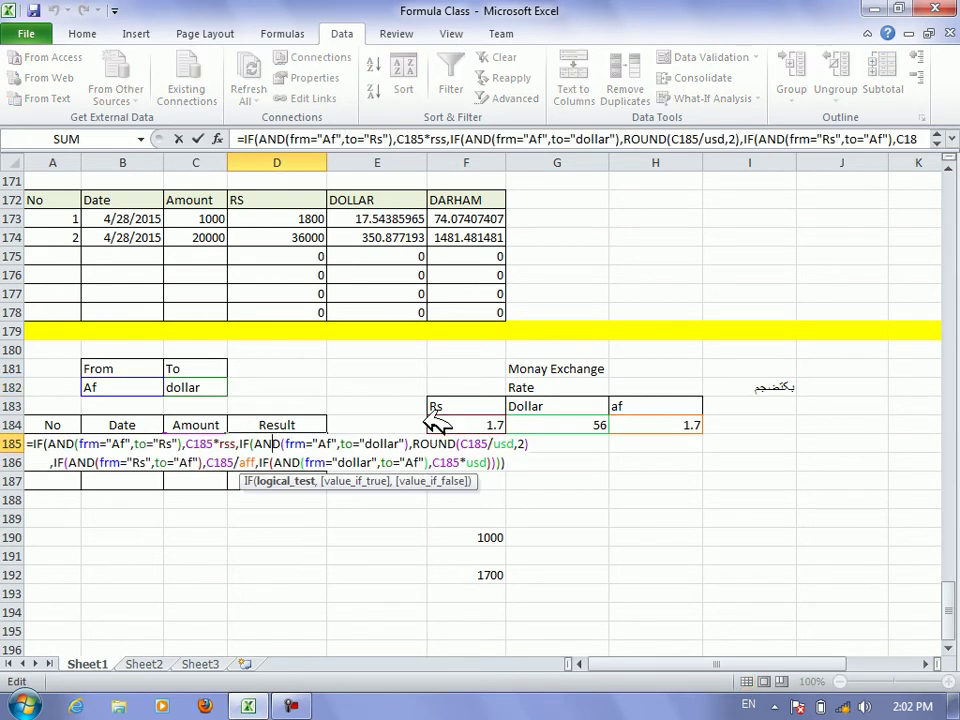
left_click(528, 441)
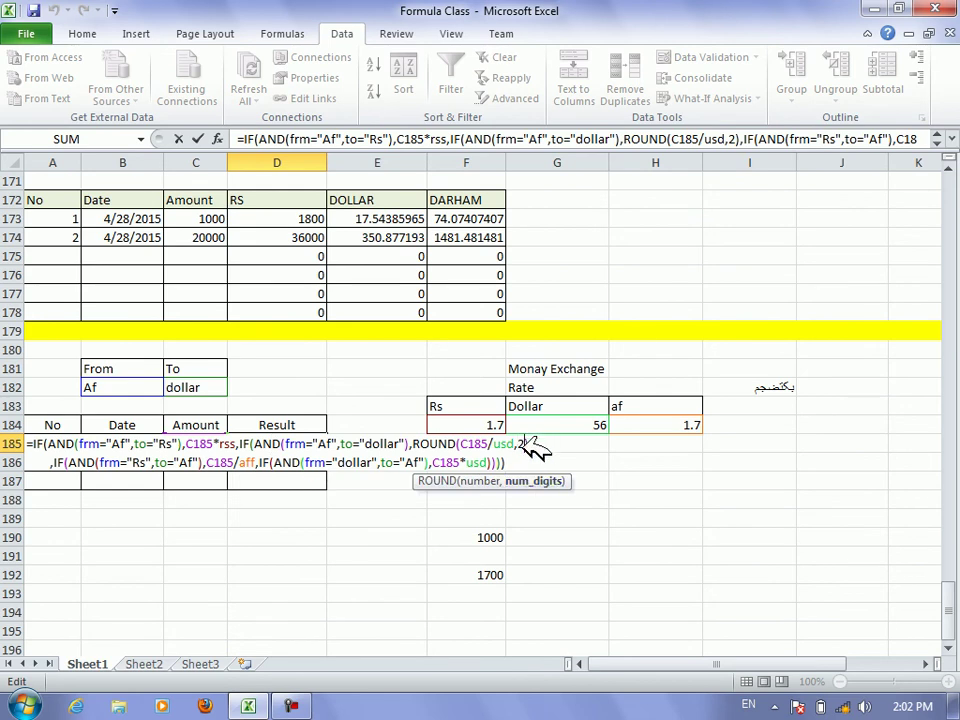
key("BackSpace")
type("3")
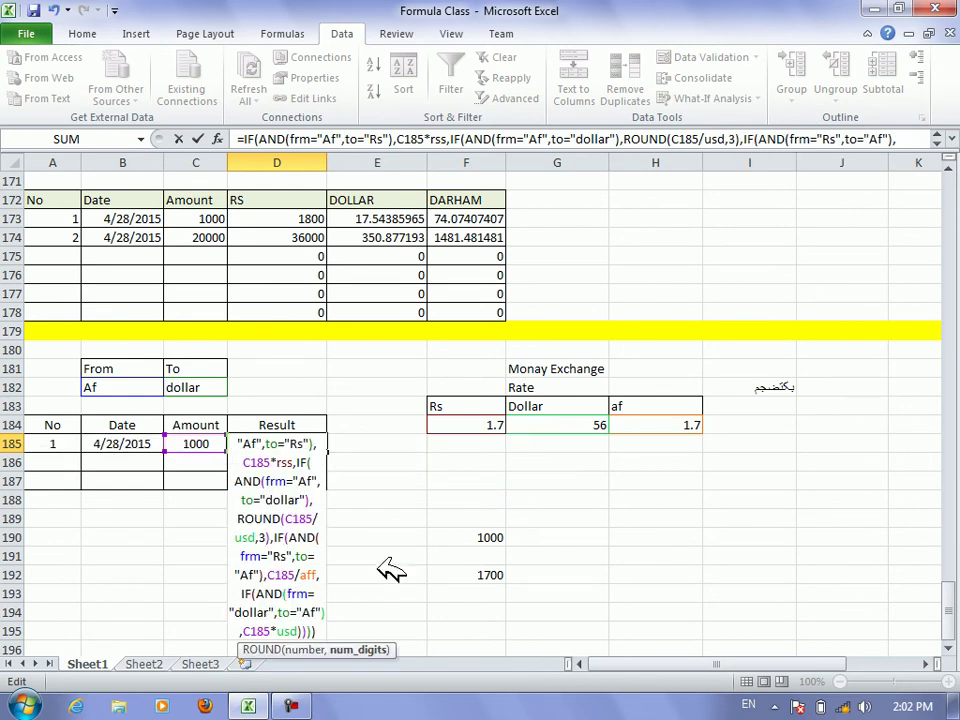
left_click(326, 628)
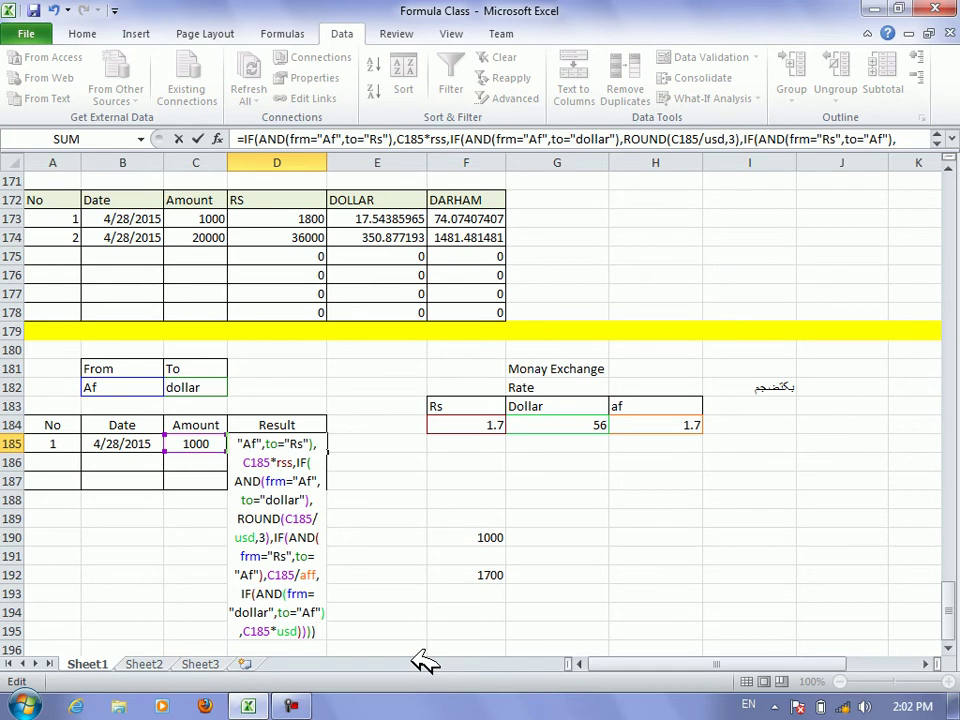
key("Return")
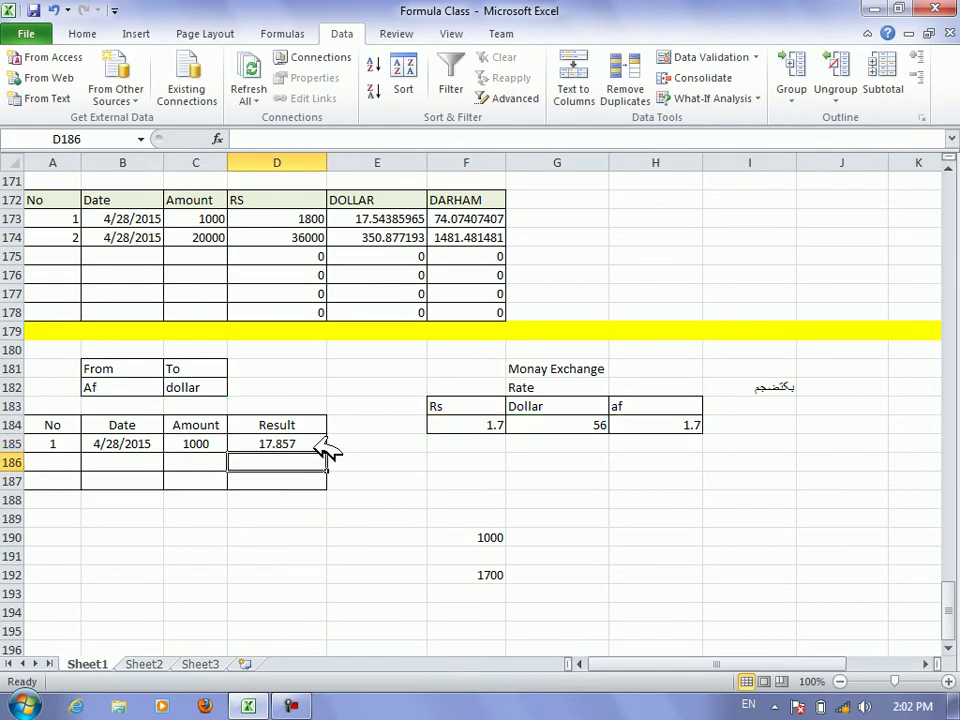
Change D185's ROUND digits from 3 back to 2 so the Result shows 17.86
double_click(317, 442)
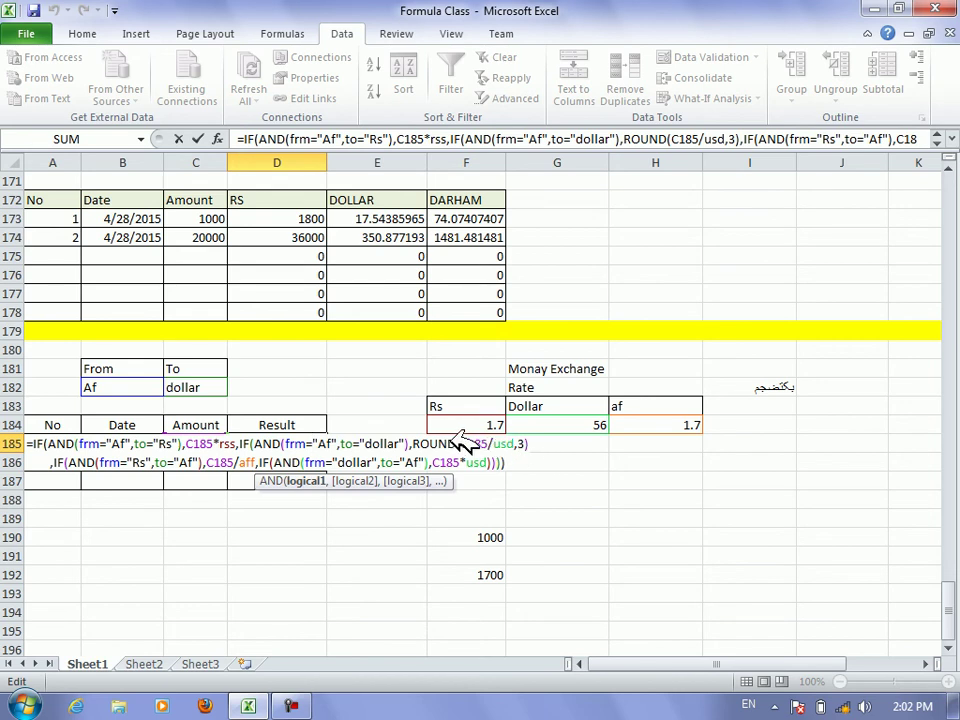
double_click(520, 443)
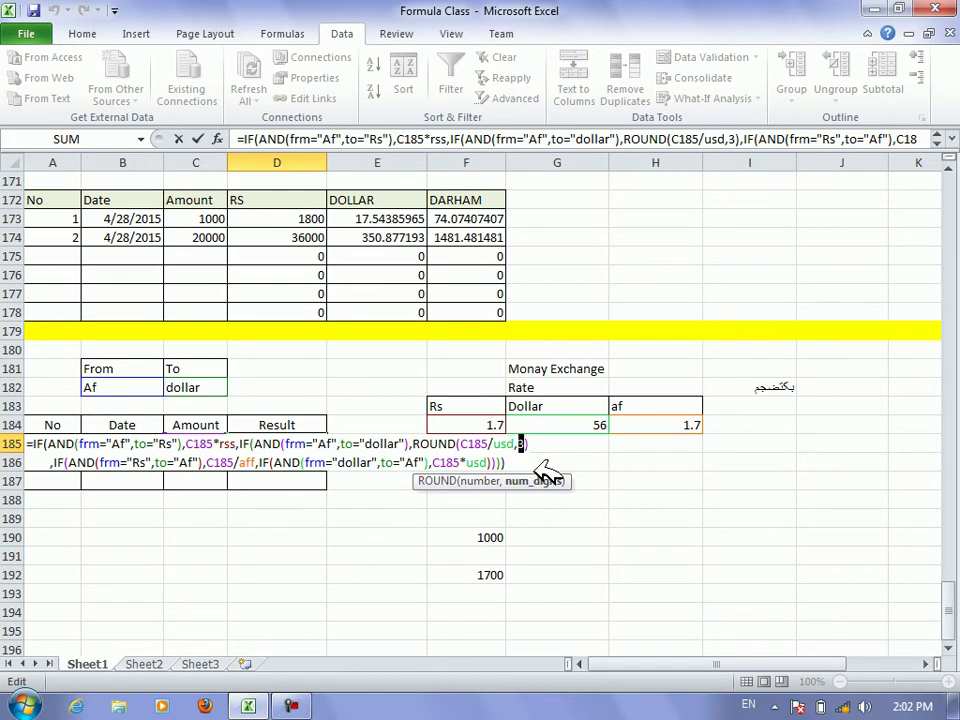
type("2")
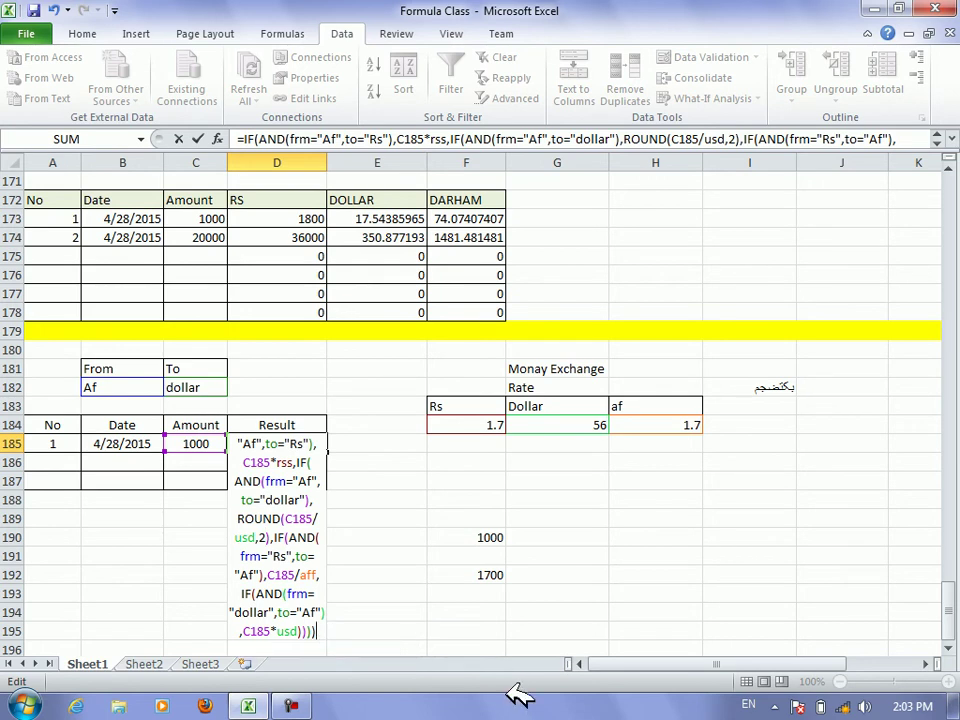
key("Return")
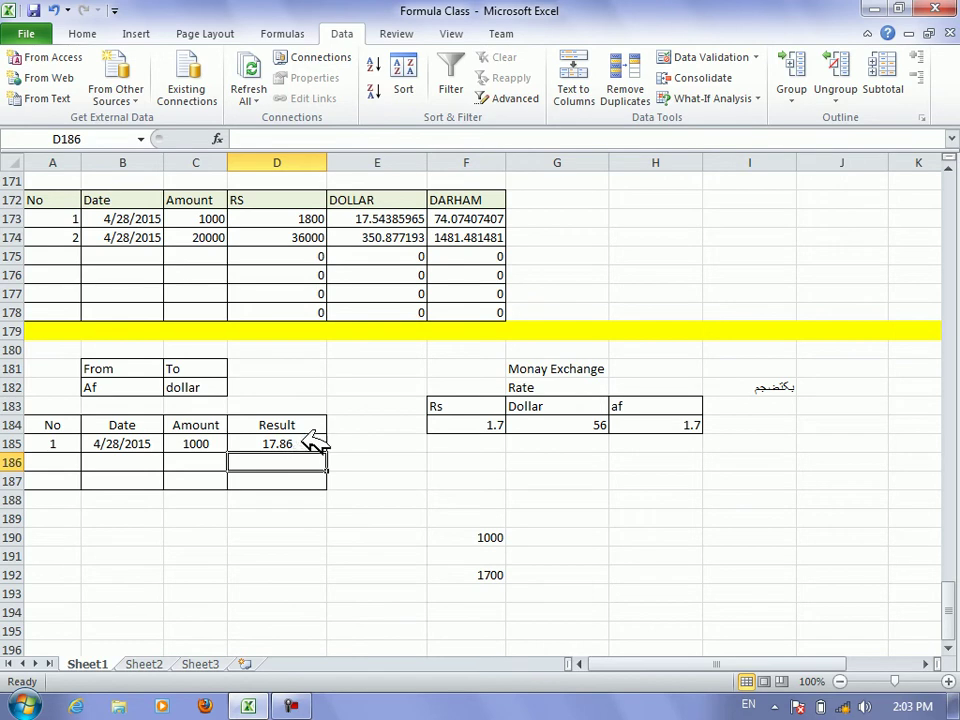
left_click(307, 443)
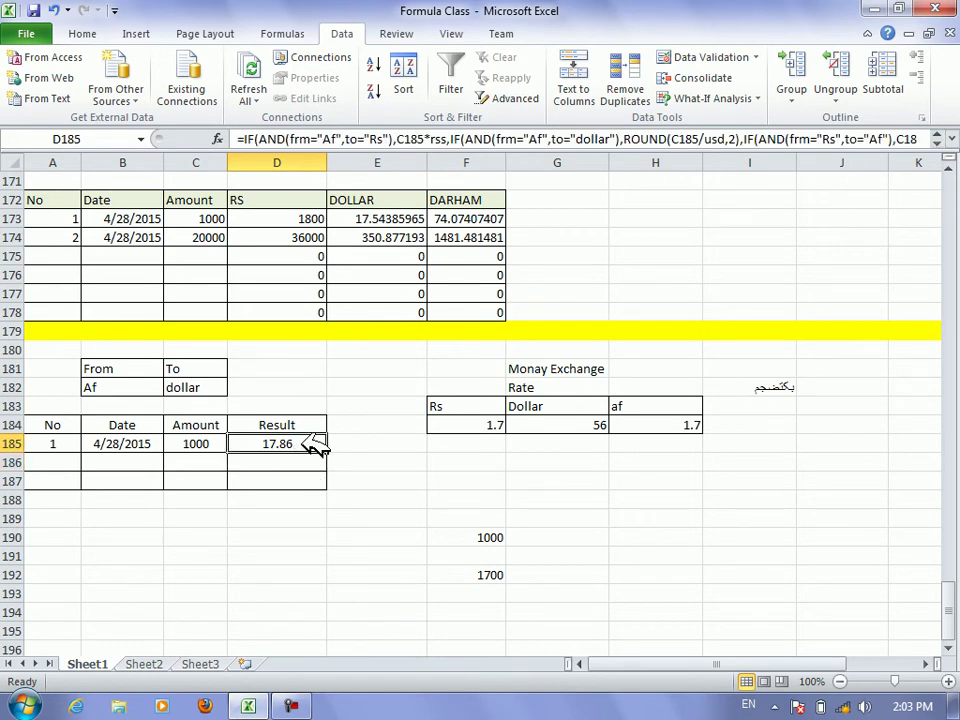
Remove the ROUND wrapper and its ,2) from C185/usd in D185's formula
double_click(313, 445)
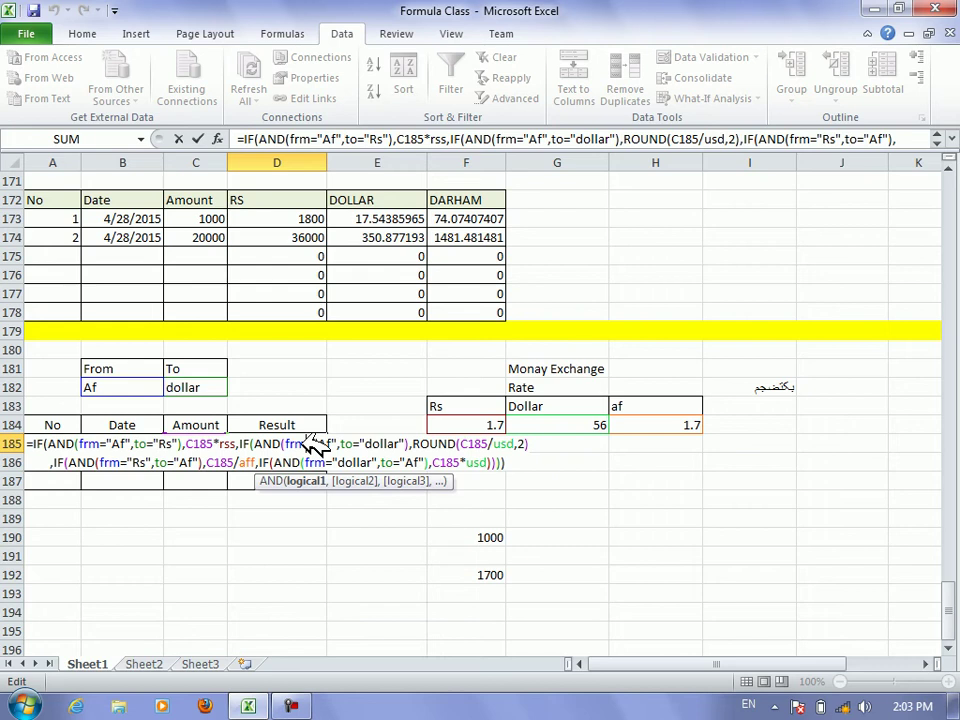
left_click(447, 444)
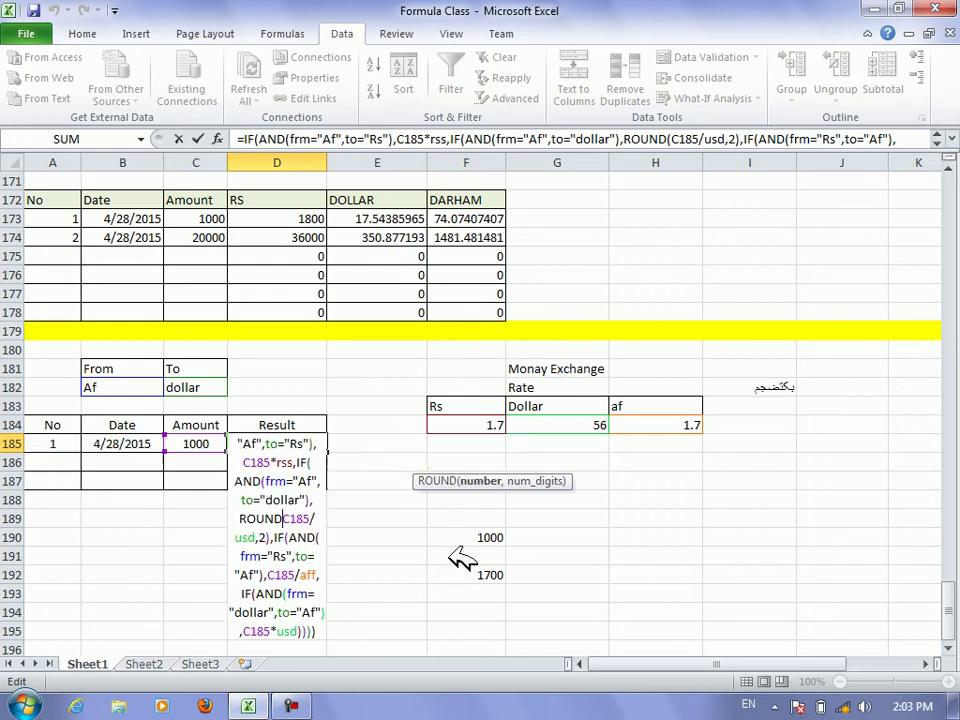
key("BackSpace")
key("BackSpace")
key("BackSpace")
key("BackSpace")
key("BackSpace")
key("BackSpace")
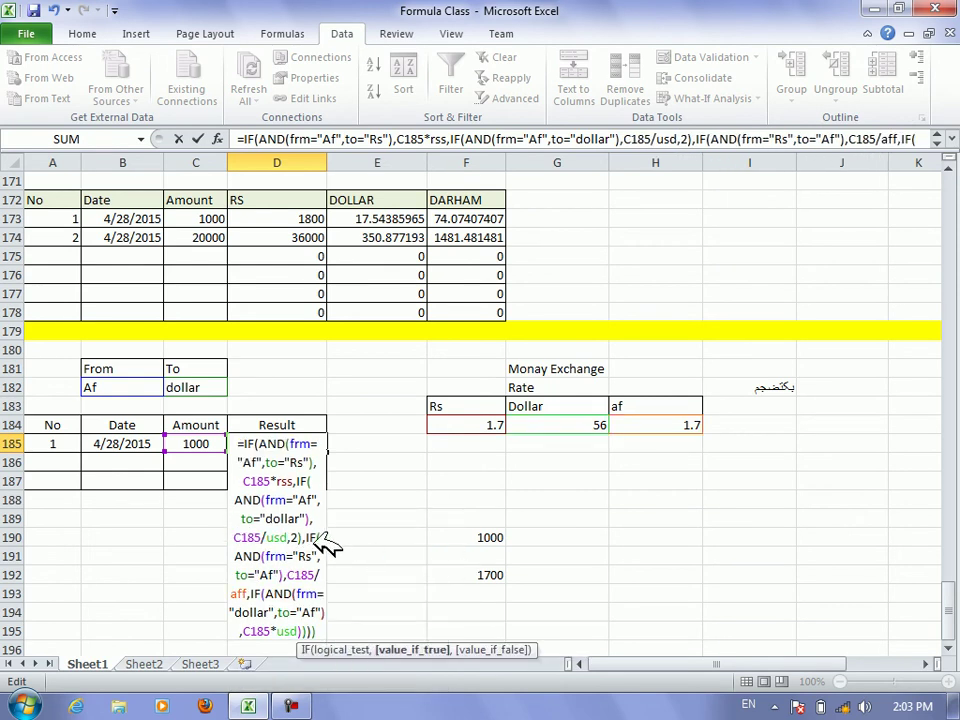
left_click(291, 628)
key("BackSpace")
key("BackSpace")
key("BackSpace")
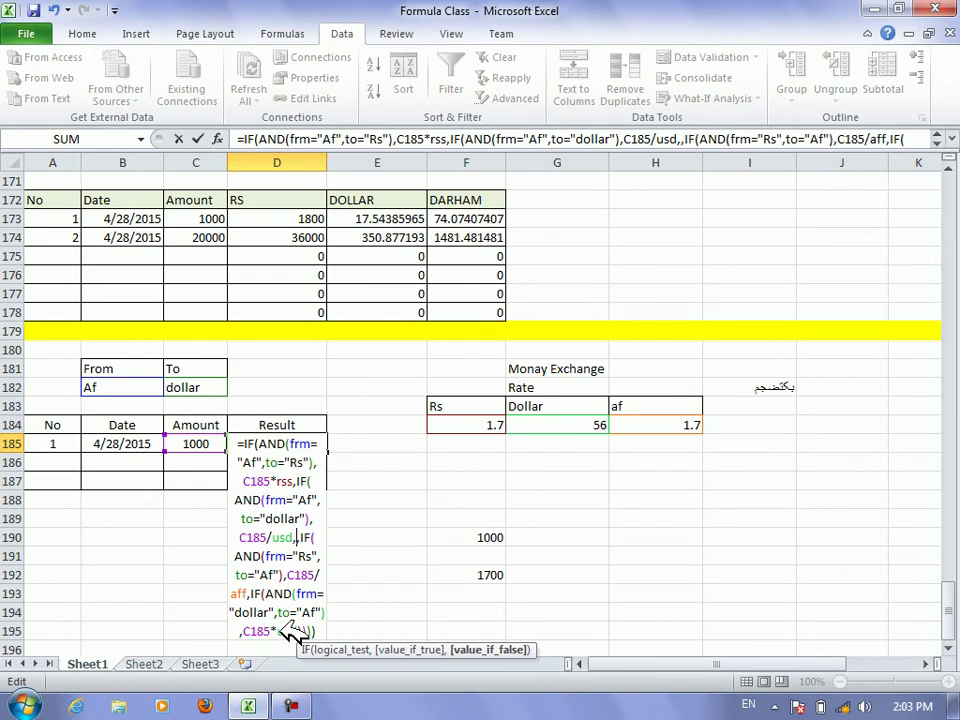
Insert round( after =IF( and ,2) after the last C185*usd, then try to enter it
left_click(272, 445)
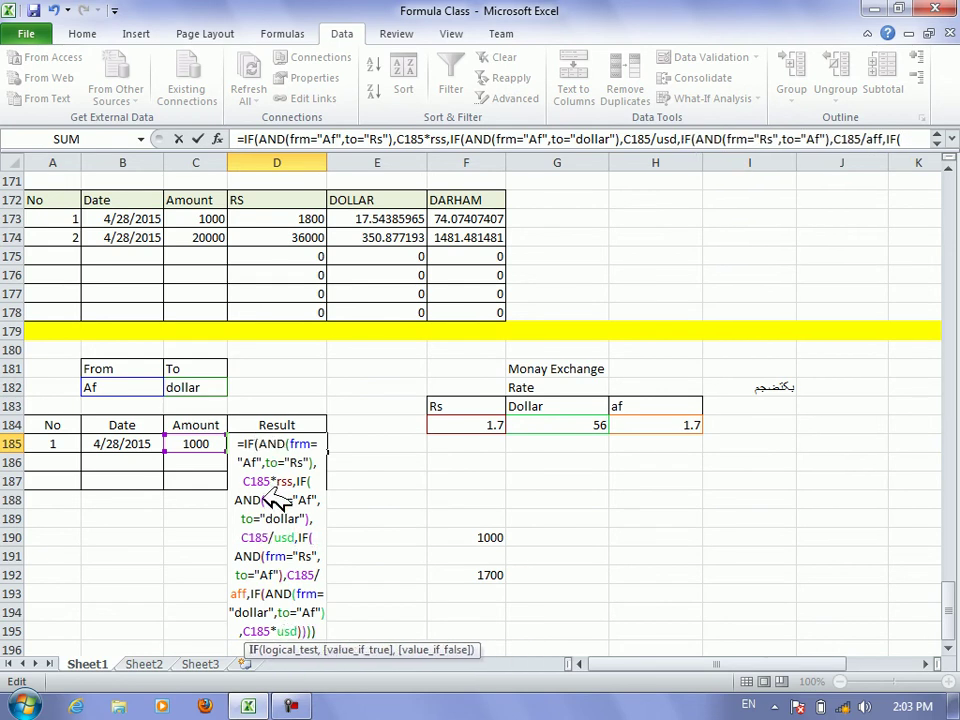
type("ro")
key("BackSpace")
key("BackSpace")
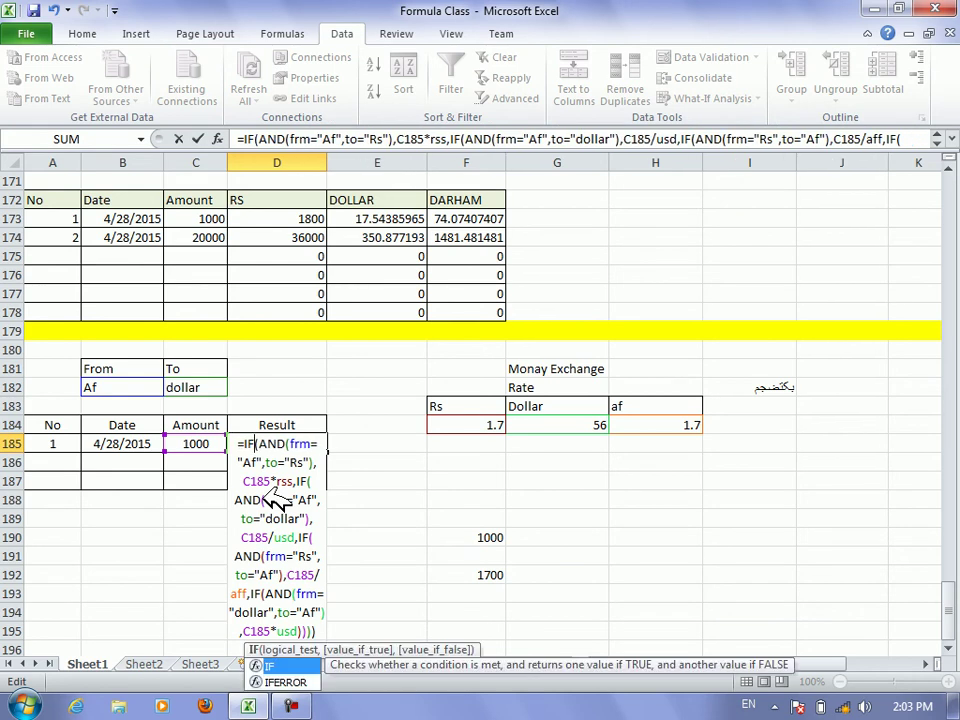
type("round")
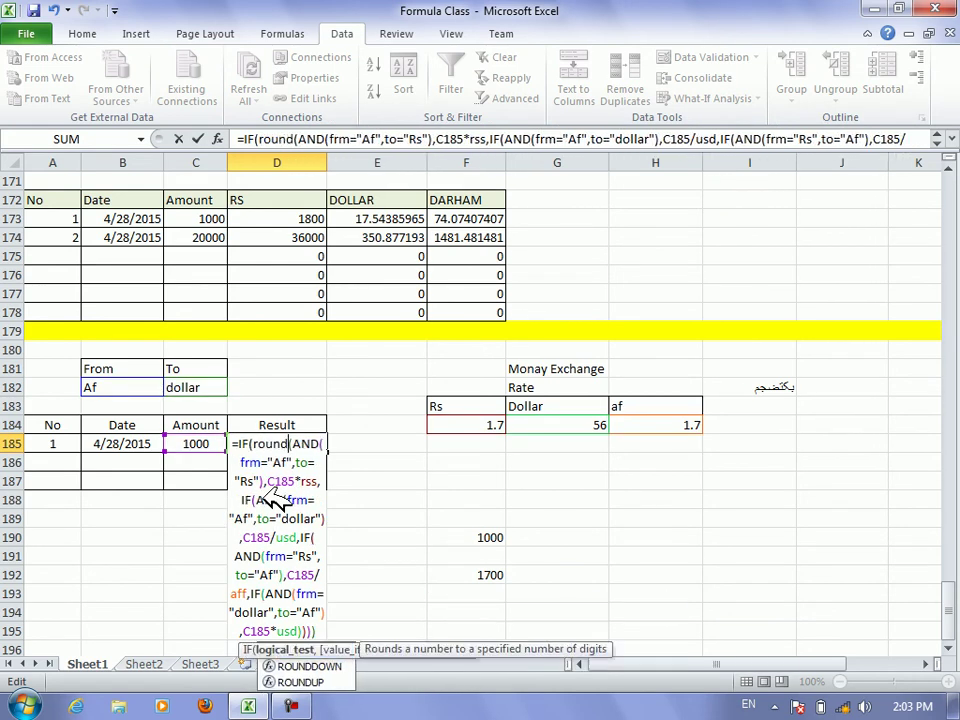
type("(")
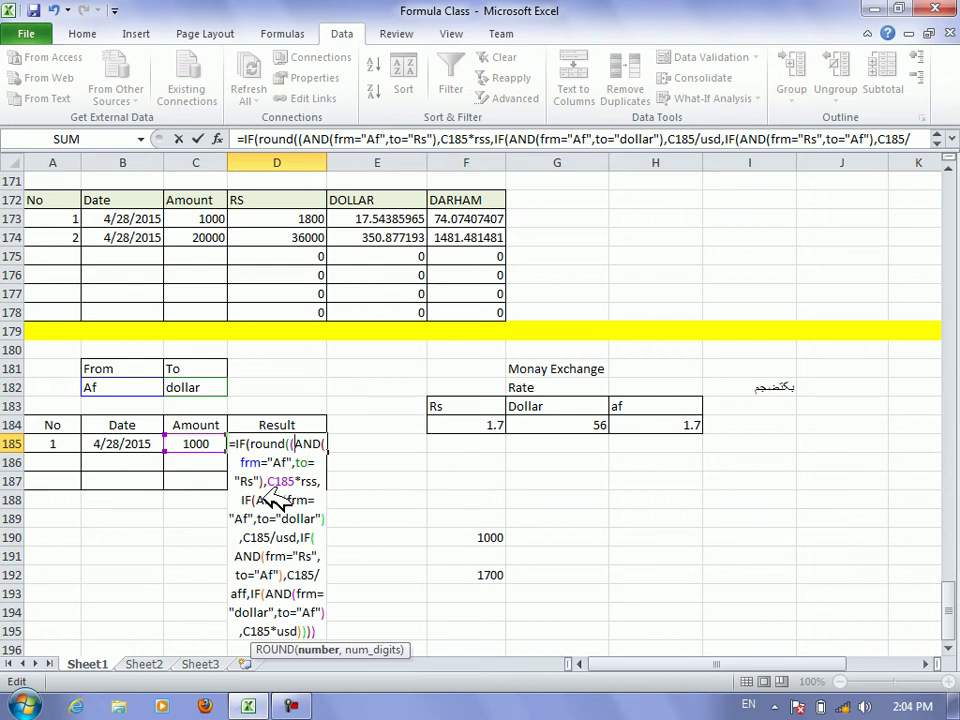
left_click(299, 631)
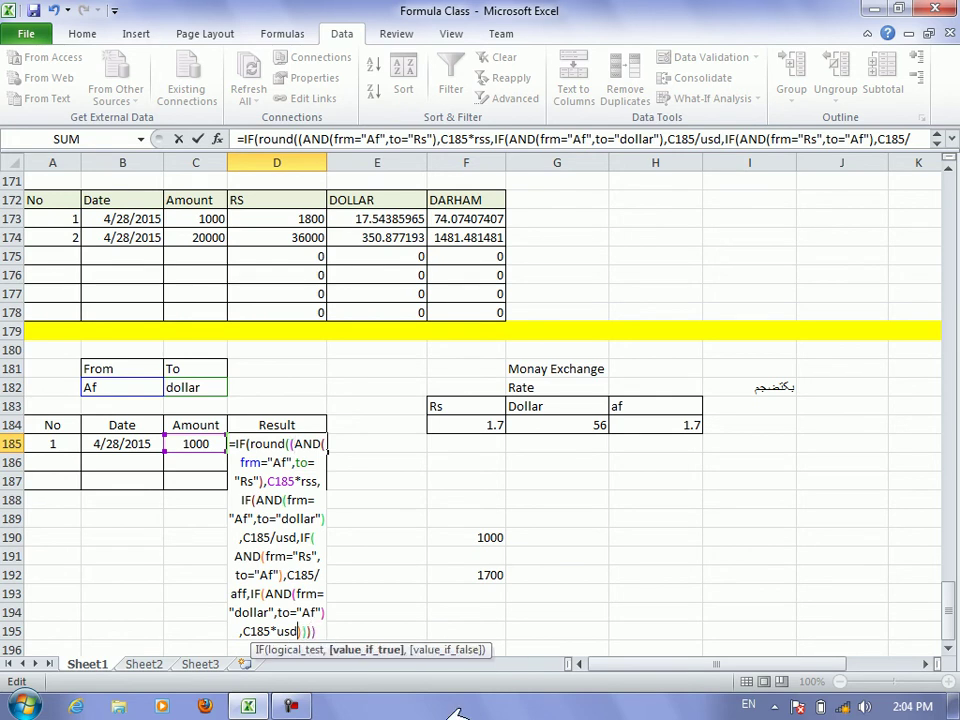
type(",2)")
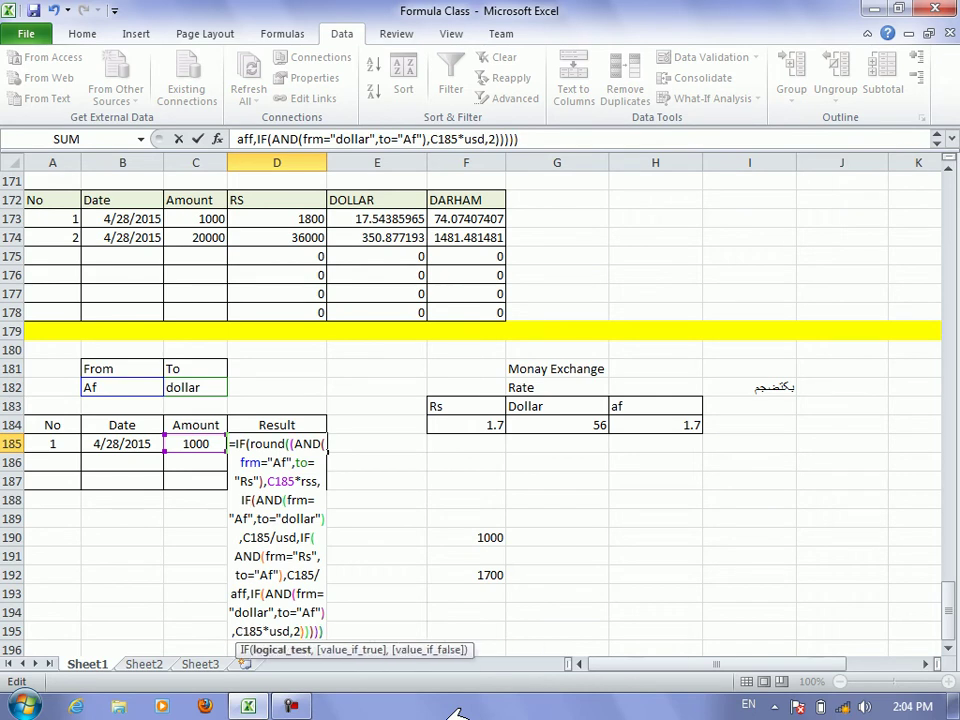
key("Return")
key("Return")
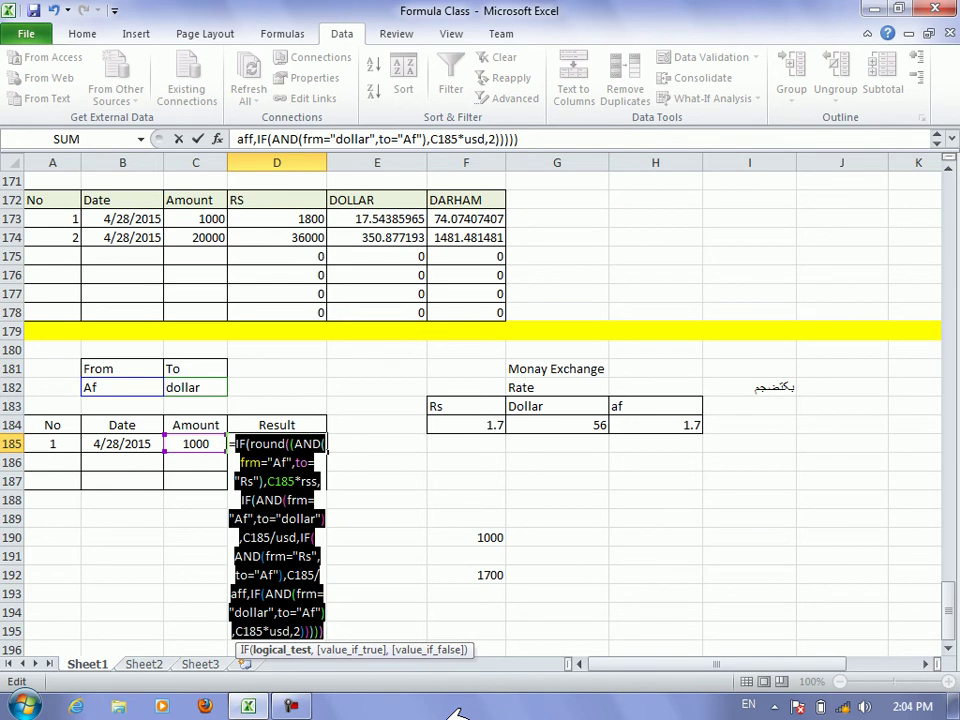
Delete round( and ,2 from D185's formula and enter it
left_click(316, 443)
key("BackSpace")
key("BackSpace")
key("BackSpace")
key("BackSpace")
key("BackSpace")
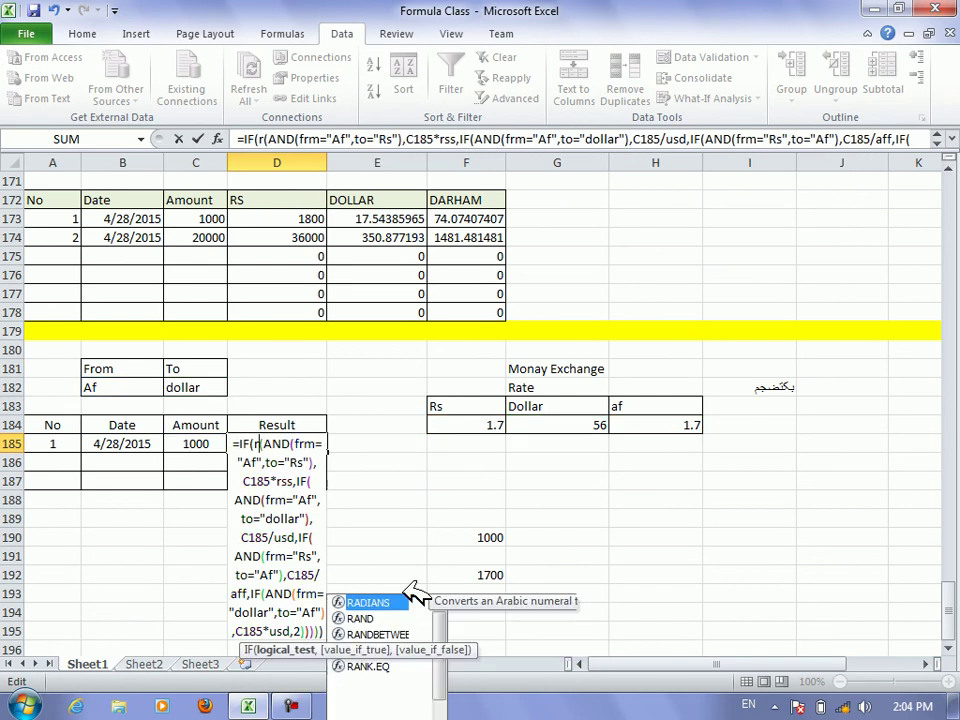
key("BackSpace")
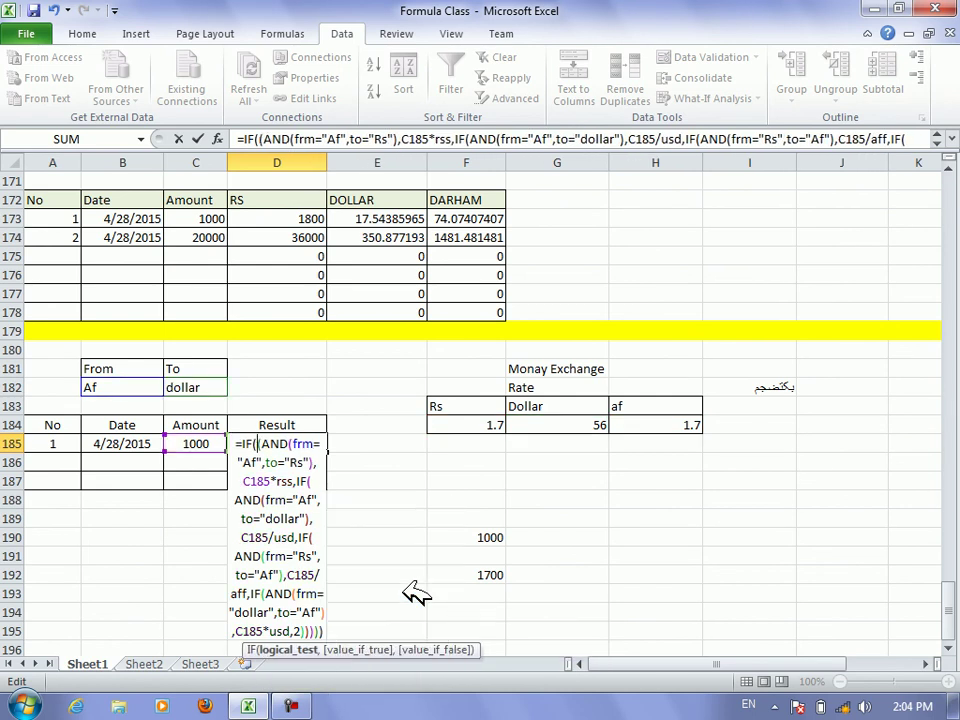
left_click(308, 627)
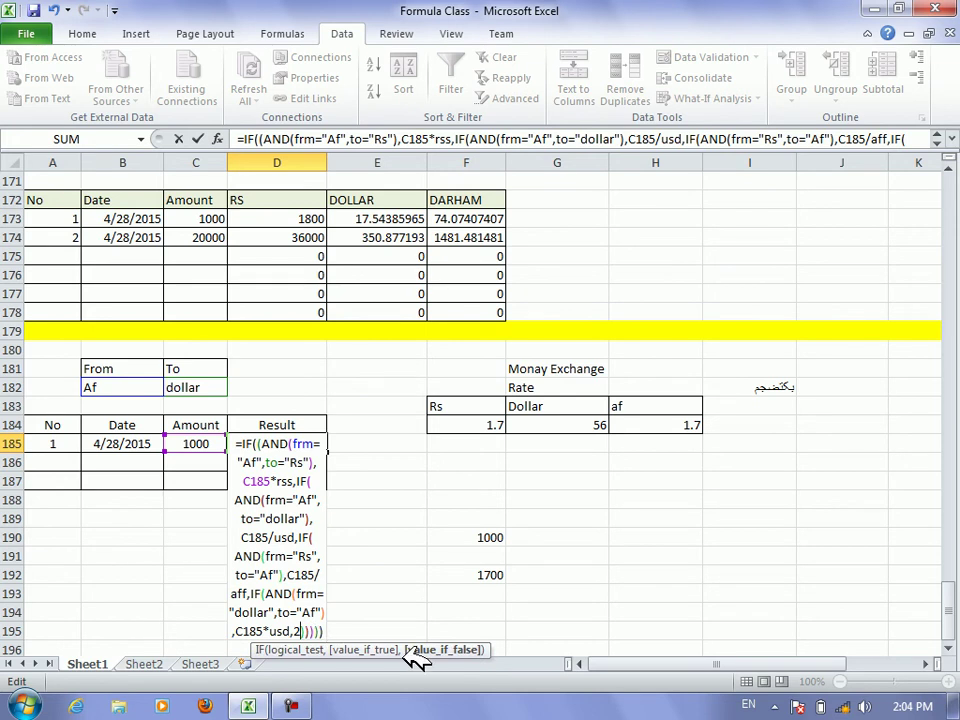
key("BackSpace")
key("BackSpace")
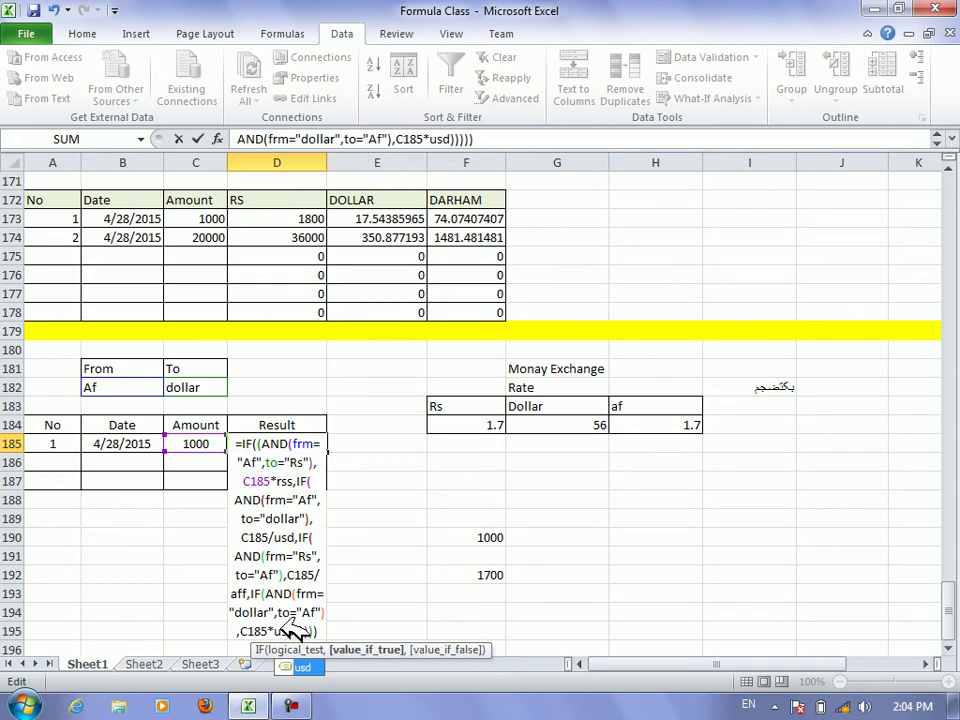
left_click(338, 632)
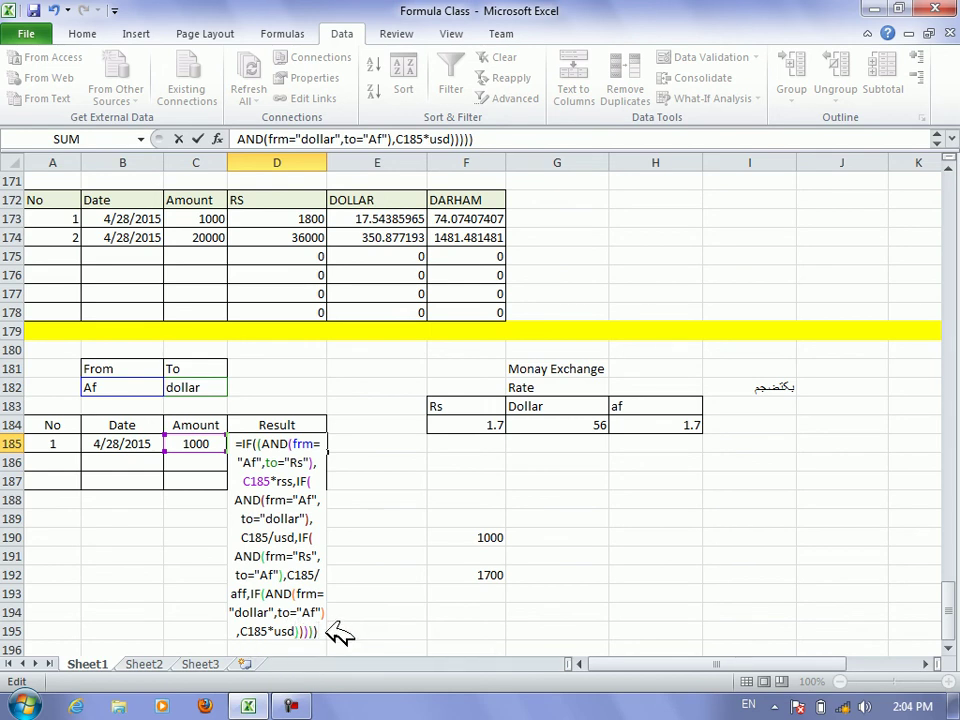
key("Return")
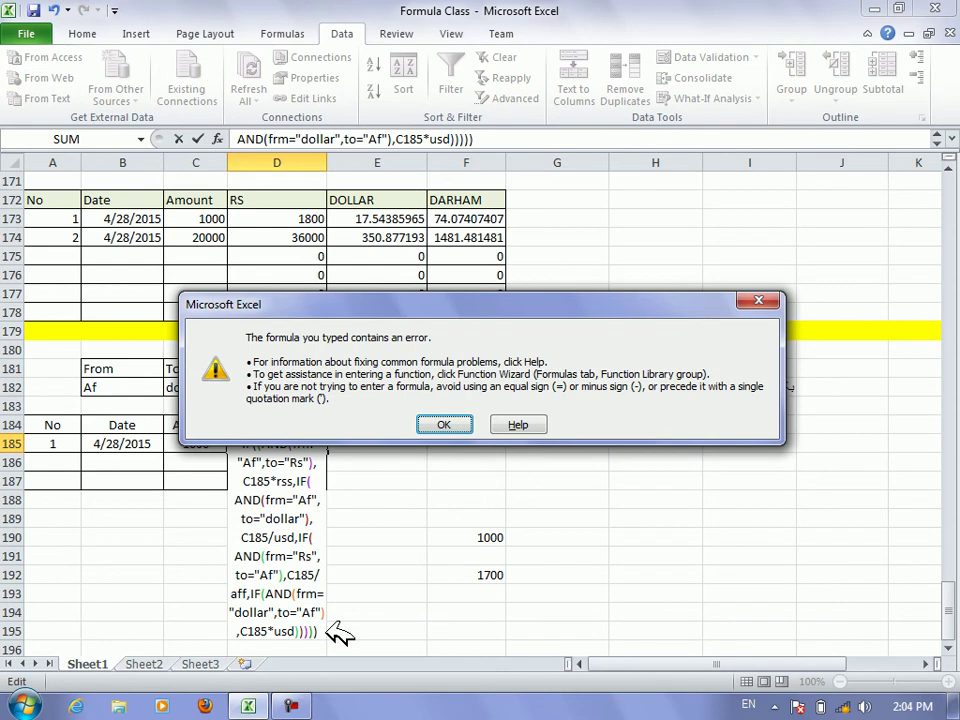
Dismiss the error, recommit, and accept Excel's correction so D185 shows 17.85714286
key("Return")
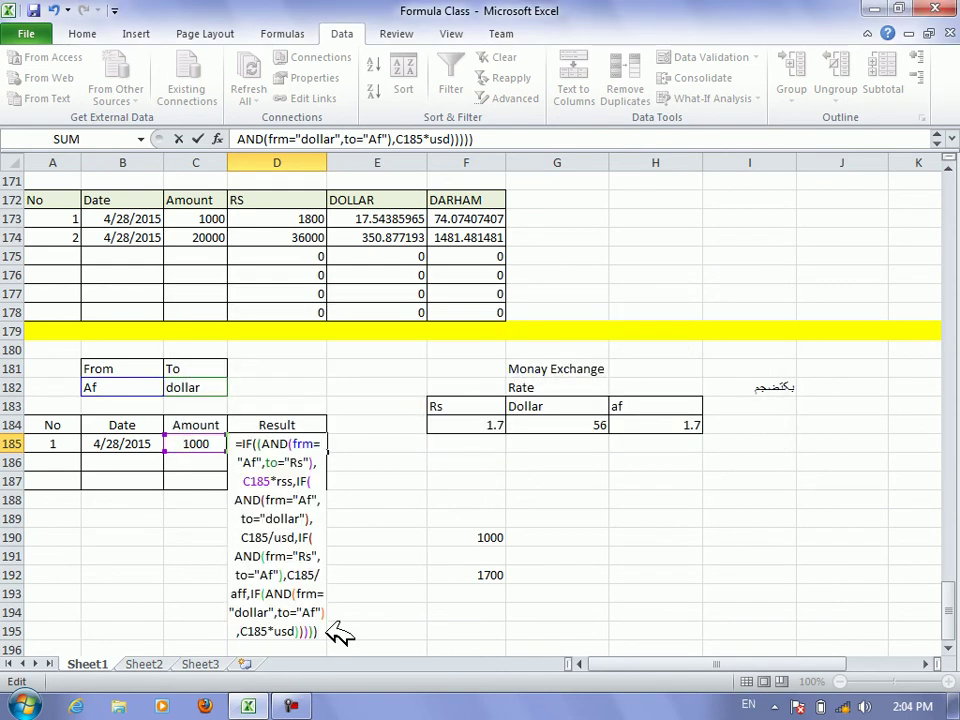
left_click(264, 441)
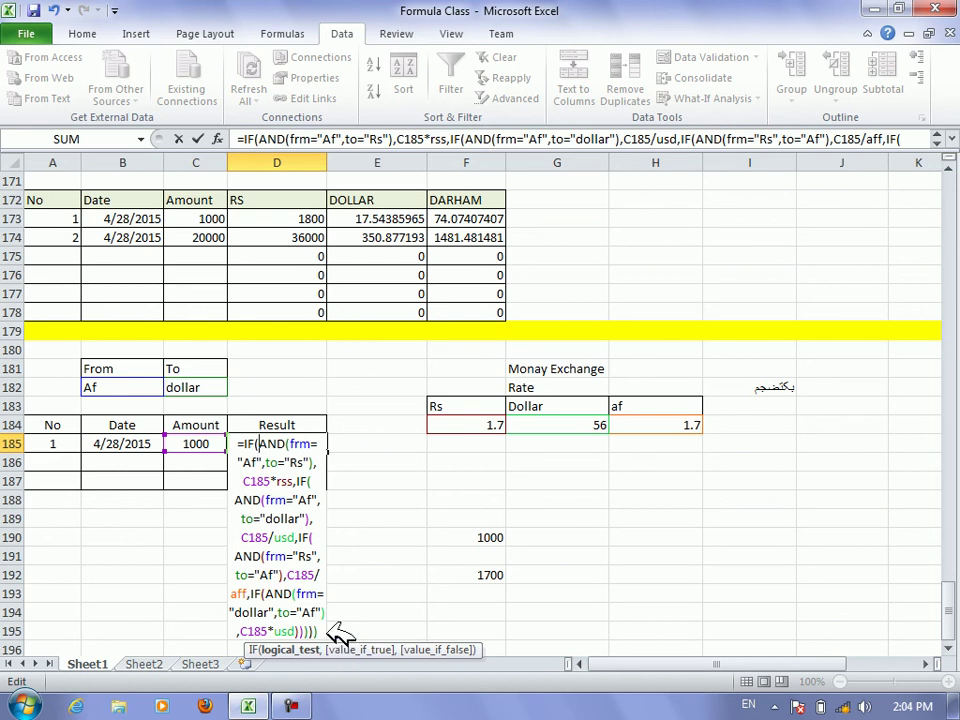
key("Return")
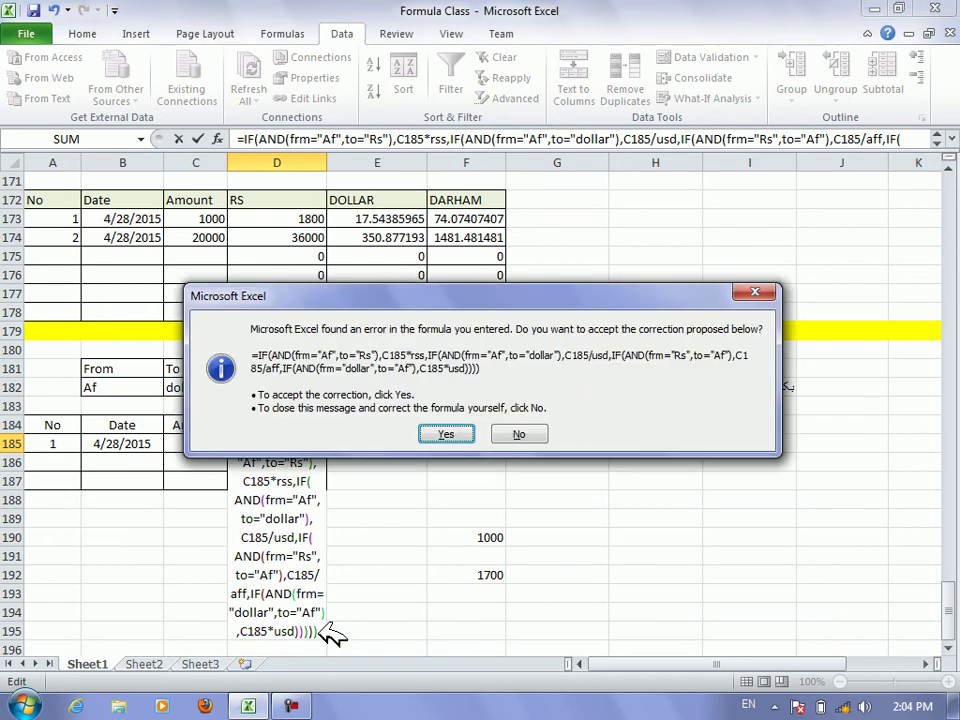
left_click(446, 434)
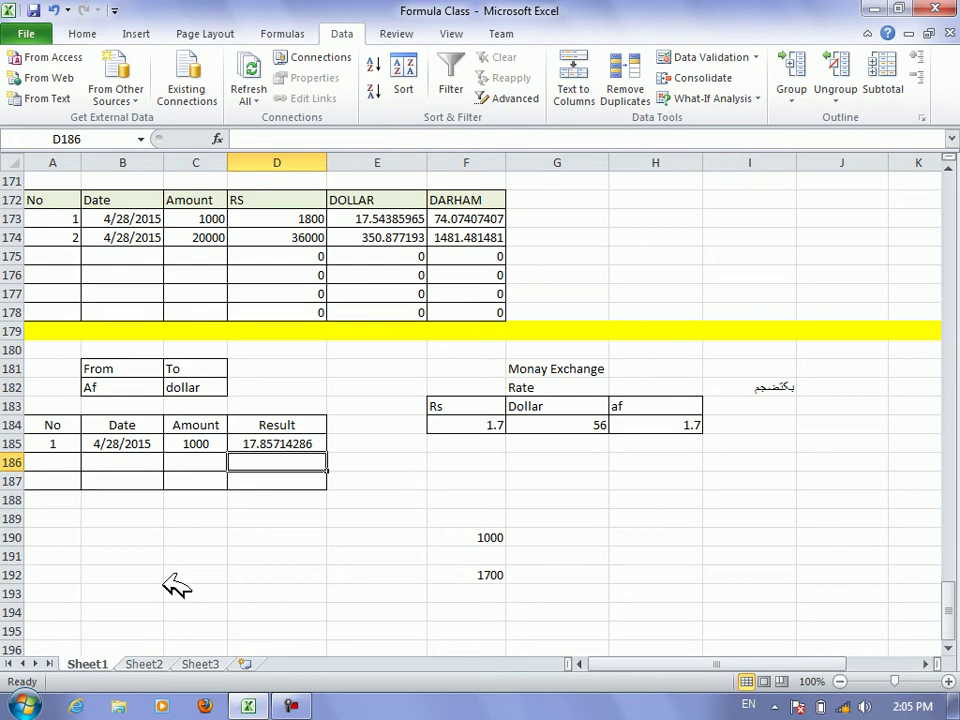
Fill row 194 yellow as a divider
left_click(20, 612)
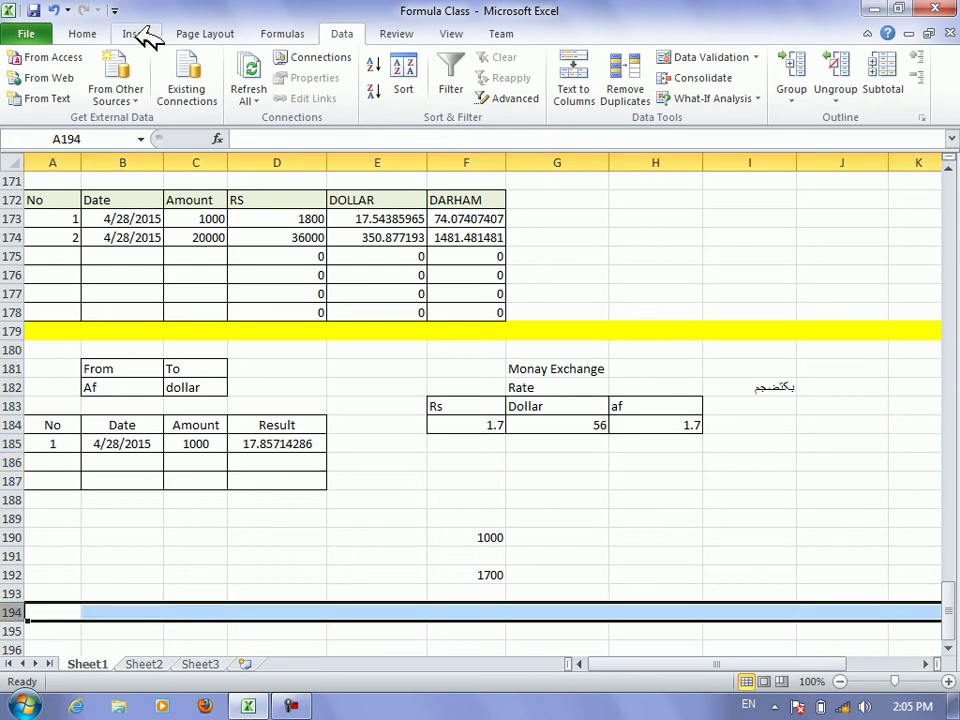
left_click(88, 33)
left_click(218, 92)
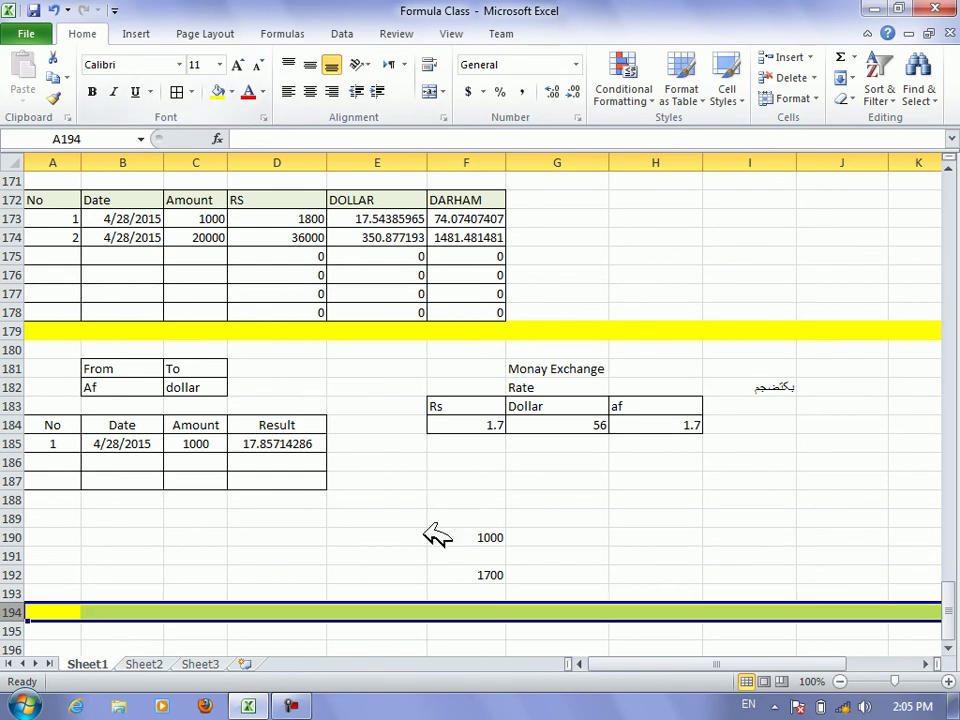
Select cell F196 below the yellow divider
left_click(490, 630)
key("Down")
key("Down")
key("Down")
key("Down")
key("Down")
key("Down")
left_click(292, 708)
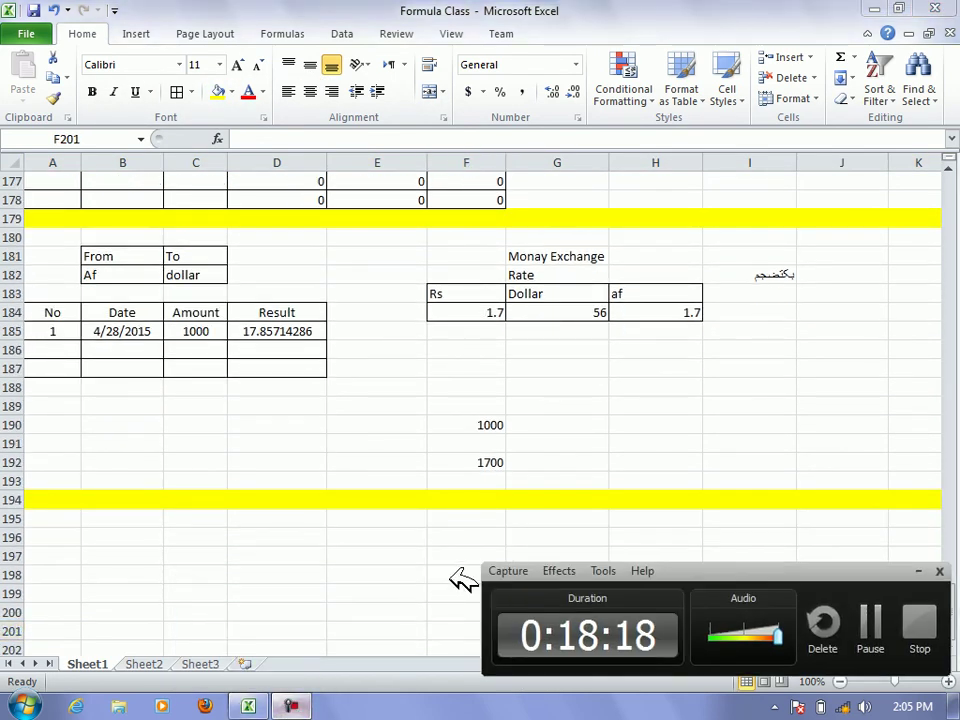
left_click(919, 571)
left_click(545, 538)
key("Left")
key("Up")
key("Down")
Type the heading 'To Give Salary with Related Classes' in F196
type("To Give R")
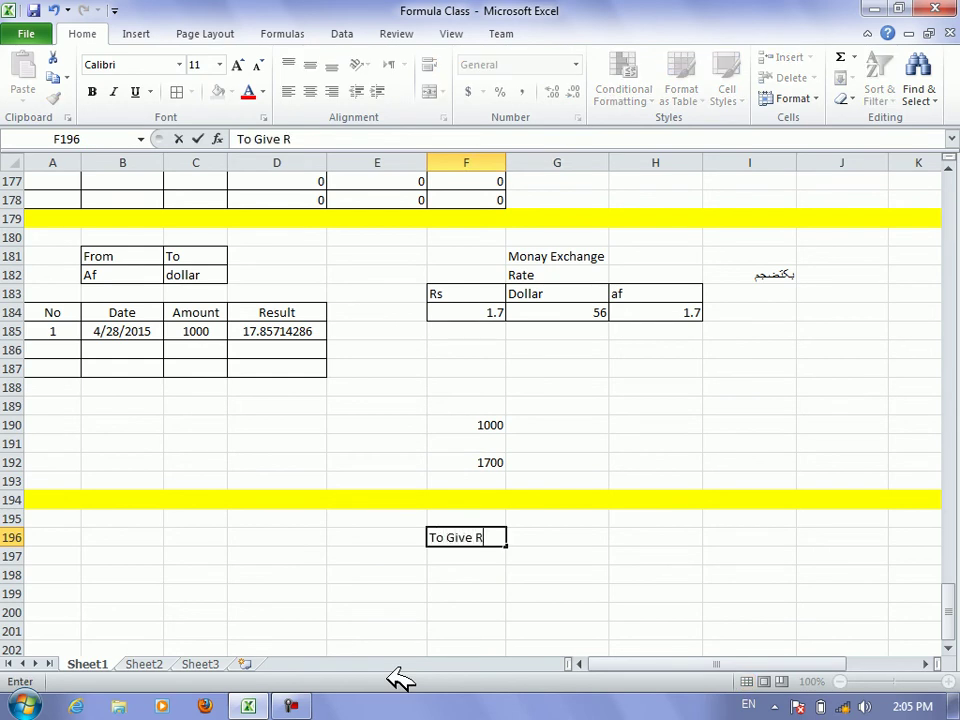
type("elated")
key("BackSpace")
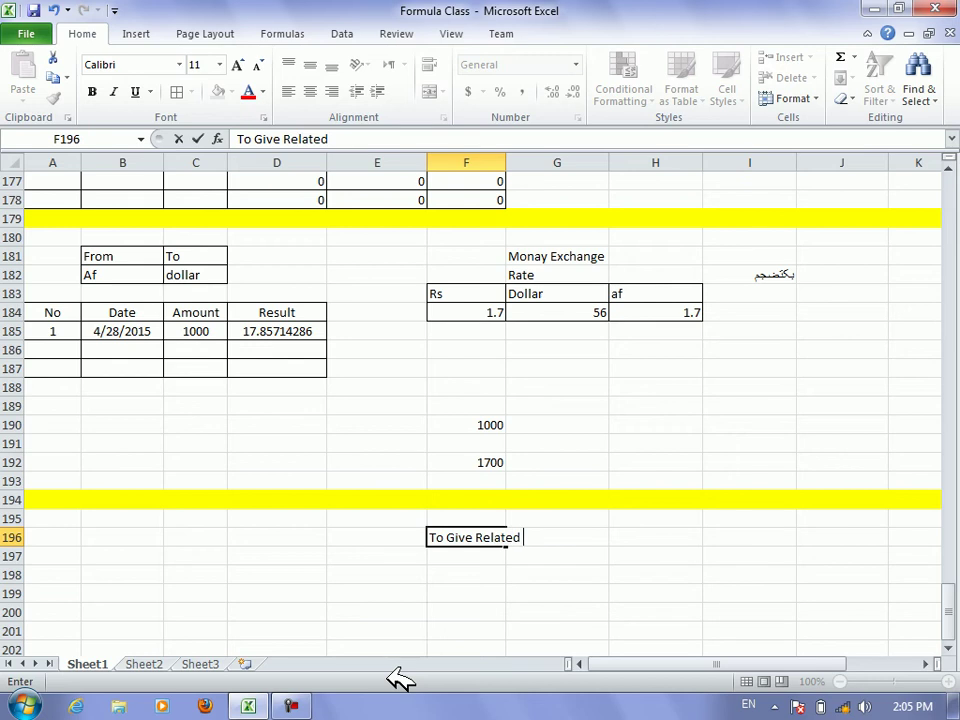
type("Salary W")
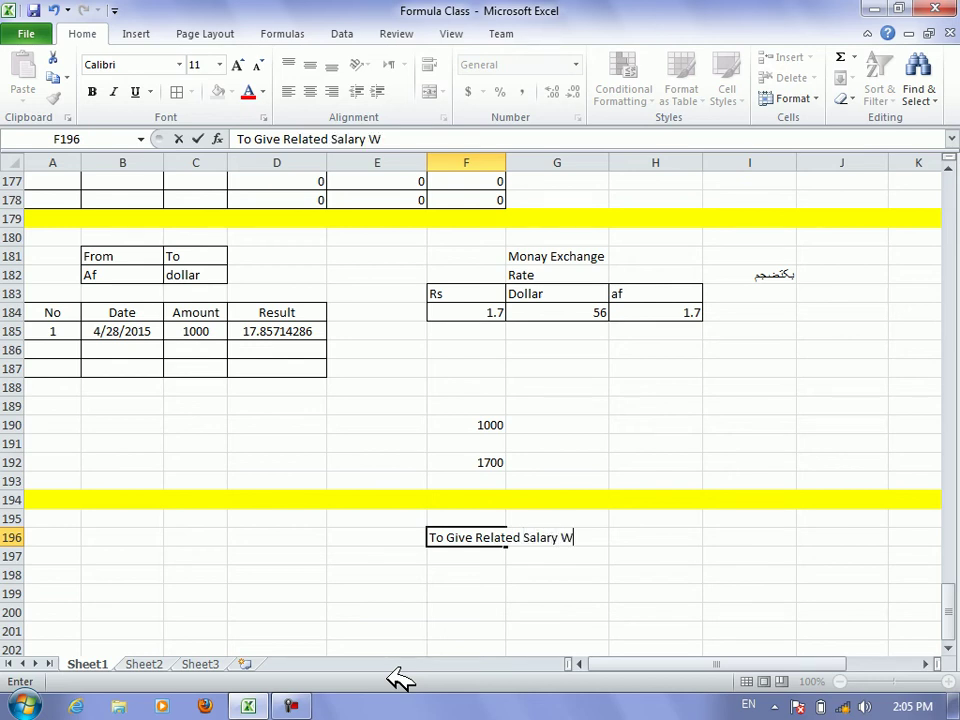
key("BackSpace")
key("BackSpace")
key("BackSpace")
key("BackSpace")
key("BackSpace")
key("BackSpace")
key("BackSpace")
key("BackSpace")
type("sA")
key("BackSpace")
key("BackSpace")
type("Salary with Related Clae")
key("BackSpace")
type("ssess")
key("BackSpace")
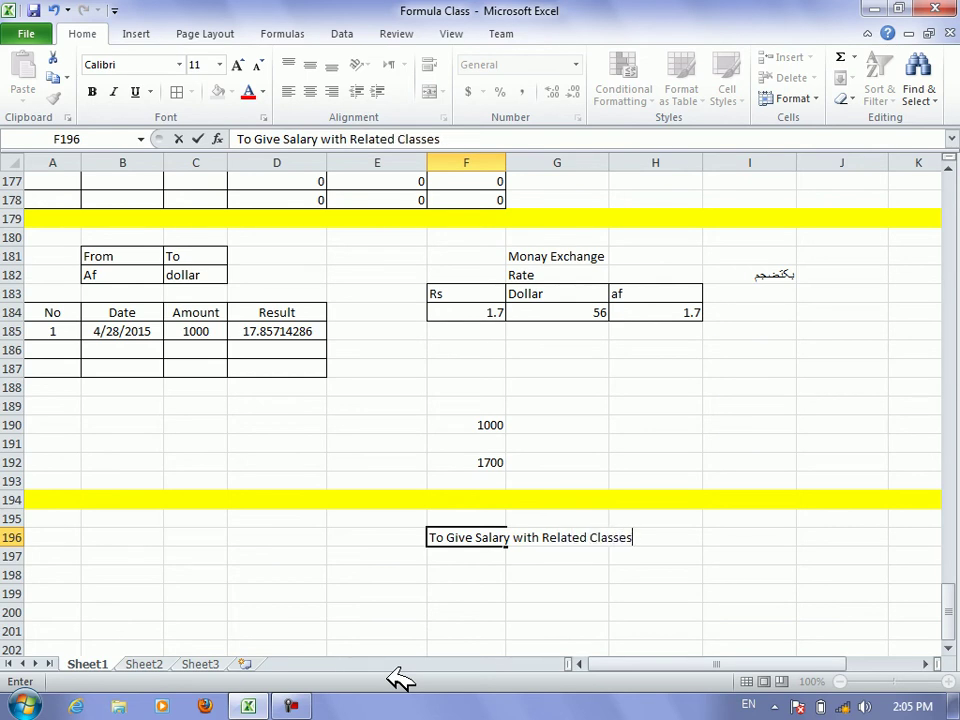
key("Return")
left_click(948, 648)
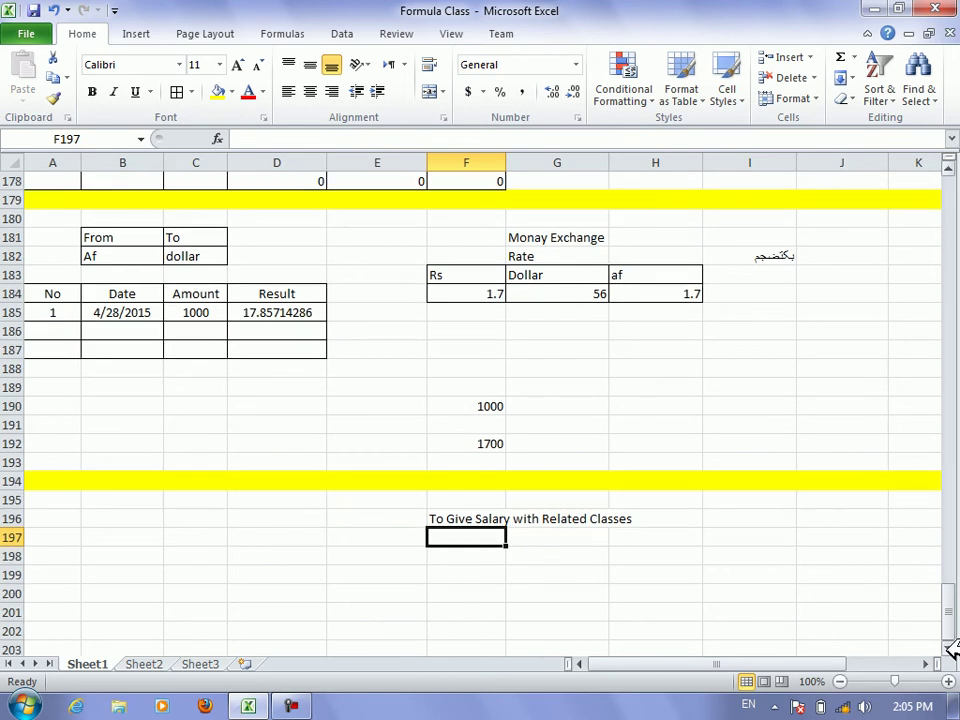
left_click(948, 648)
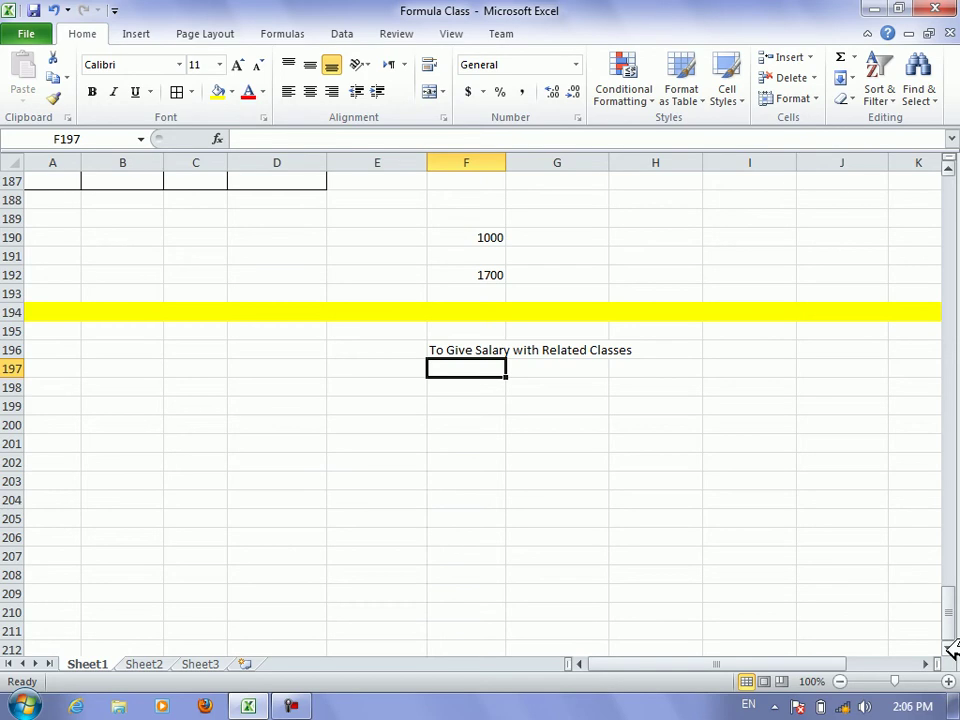
Enter the headers No, Name, Class, Income, Per and Net_Total across A201:F201
key("Down")
key("Down")
key("Down")
key("Left")
key("Left")
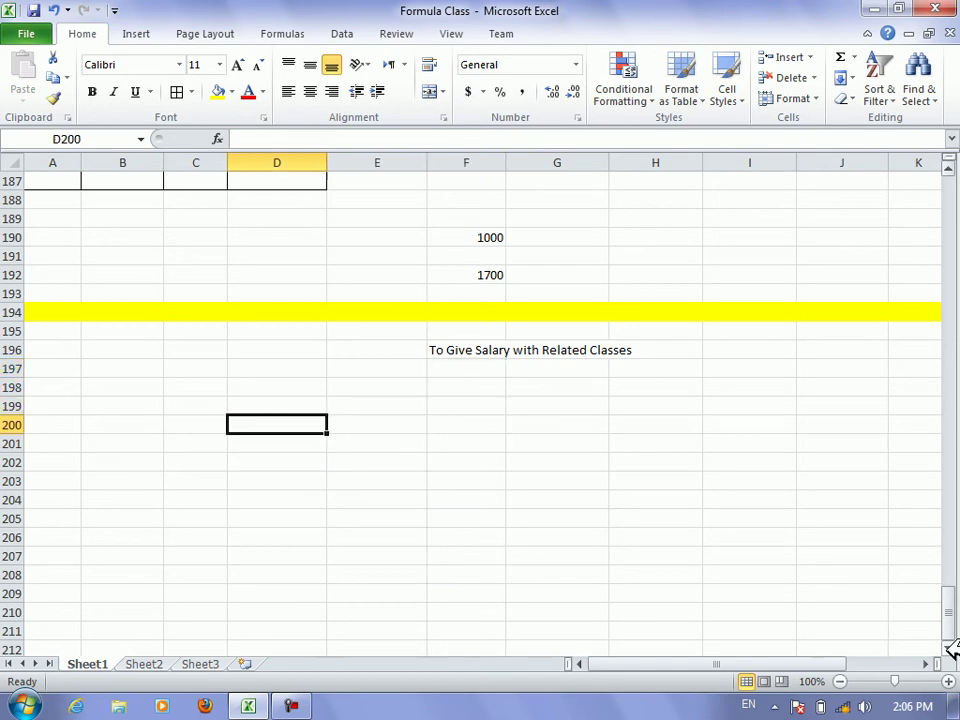
key("Left")
key("Left")
key("Left")
key("Down")
type("No")
key("Tab")
type("T")
key("BackSpace")
type("N")
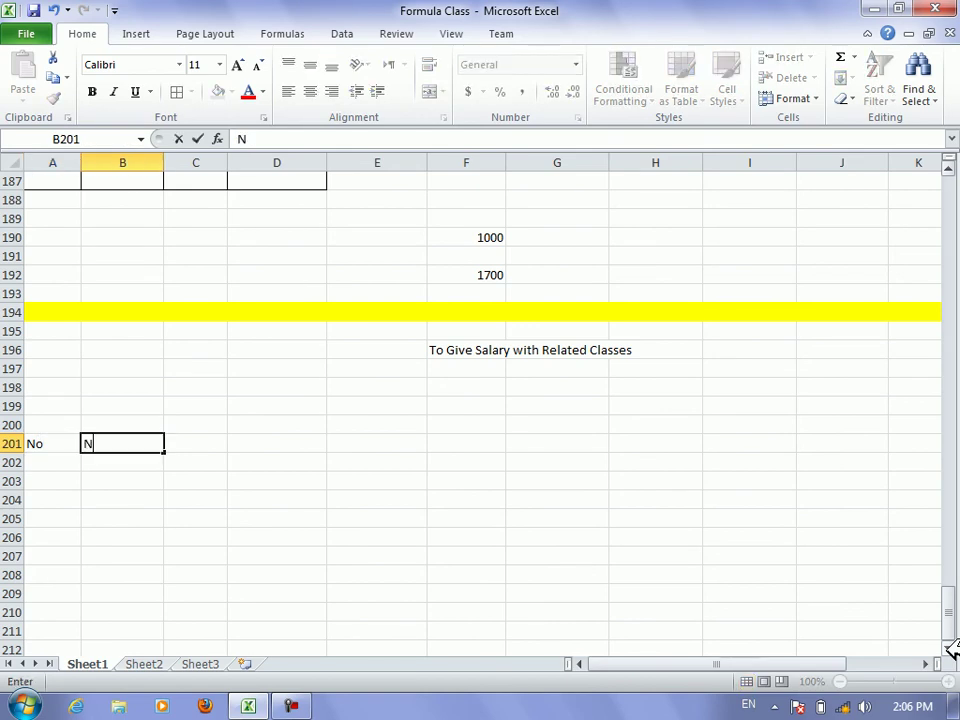
type("ame")
key("Tab")
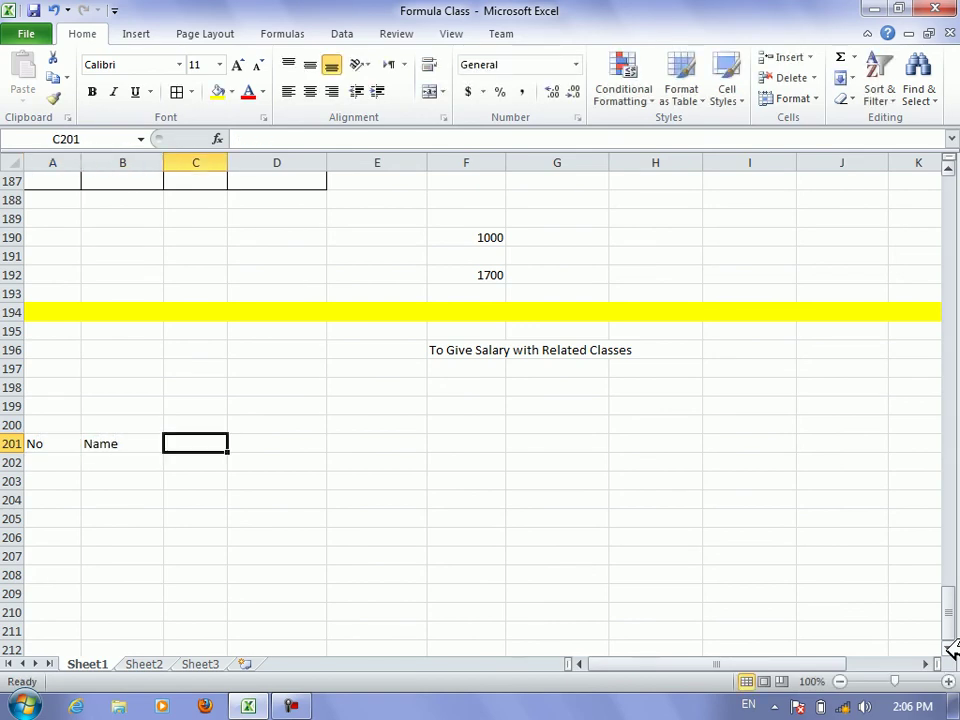
type("Class")
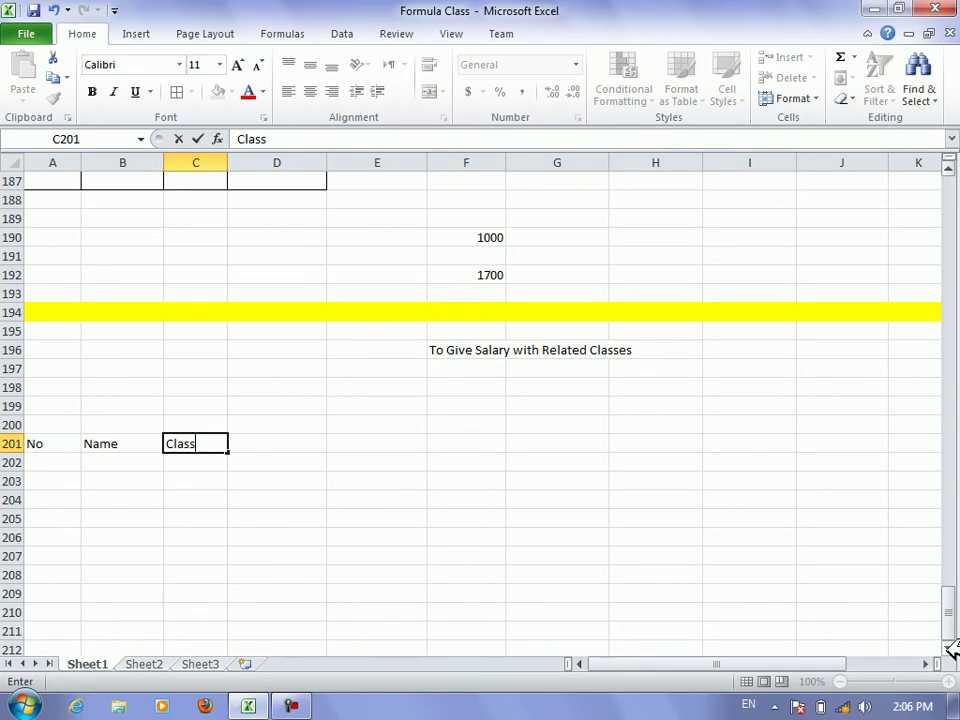
key("Tab")
type("Income")
key("Tab")
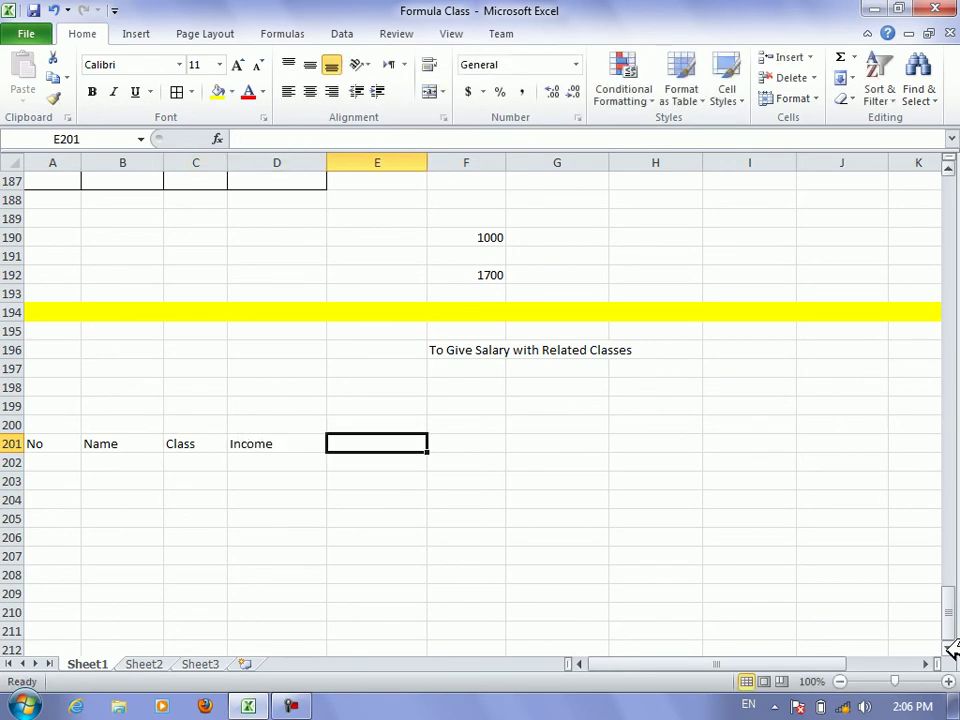
type("Per")
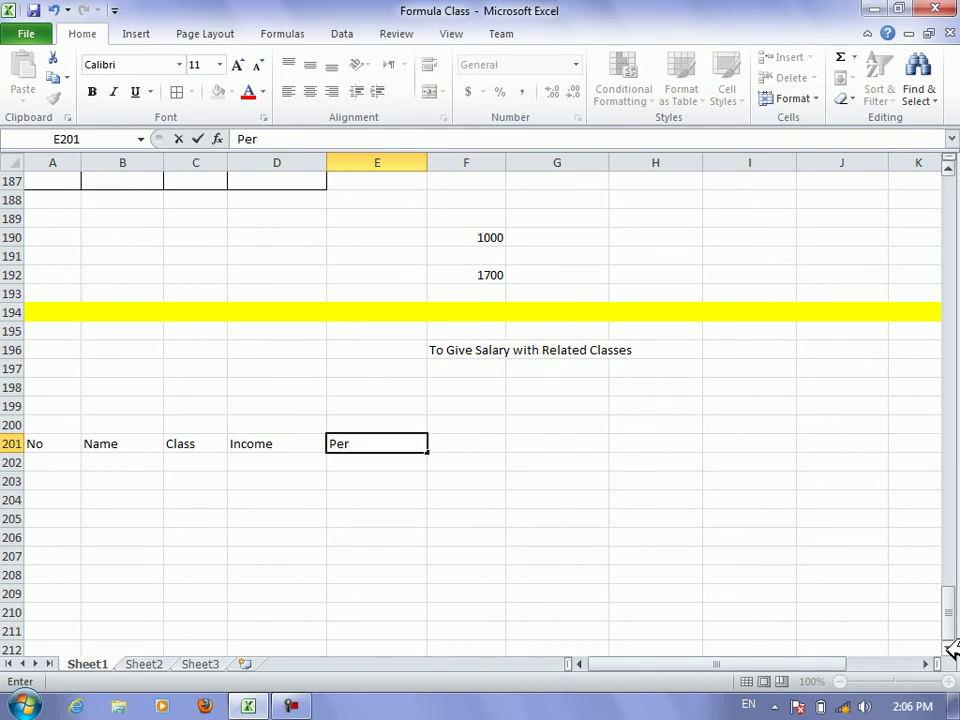
key("Tab")
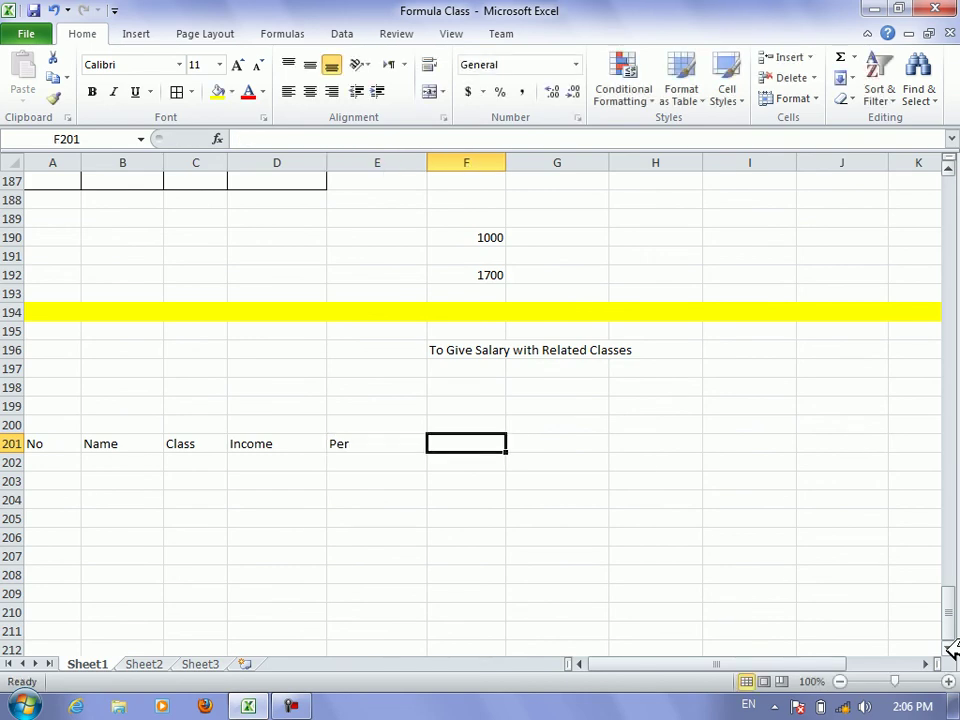
type("Net_Total")
key("Return")
Apply All Borders and centre alignment to the table range A201:F207
key("Up")
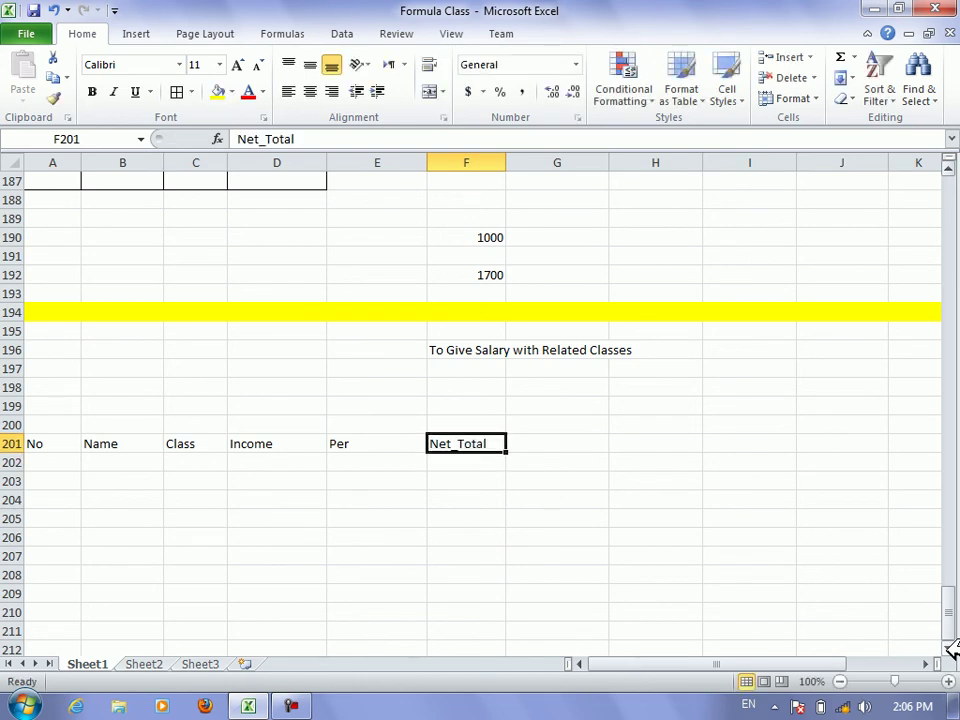
key("shift+Left")
key("shift+Left")
key("shift+Left")
key("shift+Left")
key("shift+Left")
key("shift+Down")
key("shift+Down")
key("shift+Down")
key("shift+Down")
key("shift+Down")
key("shift+Down")
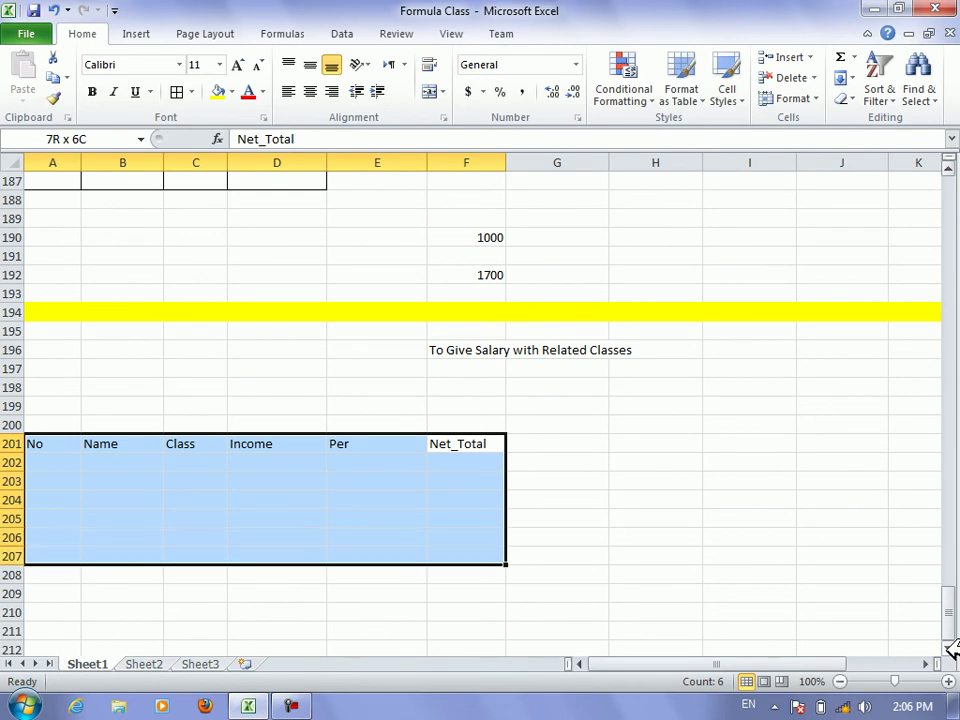
left_click(178, 91)
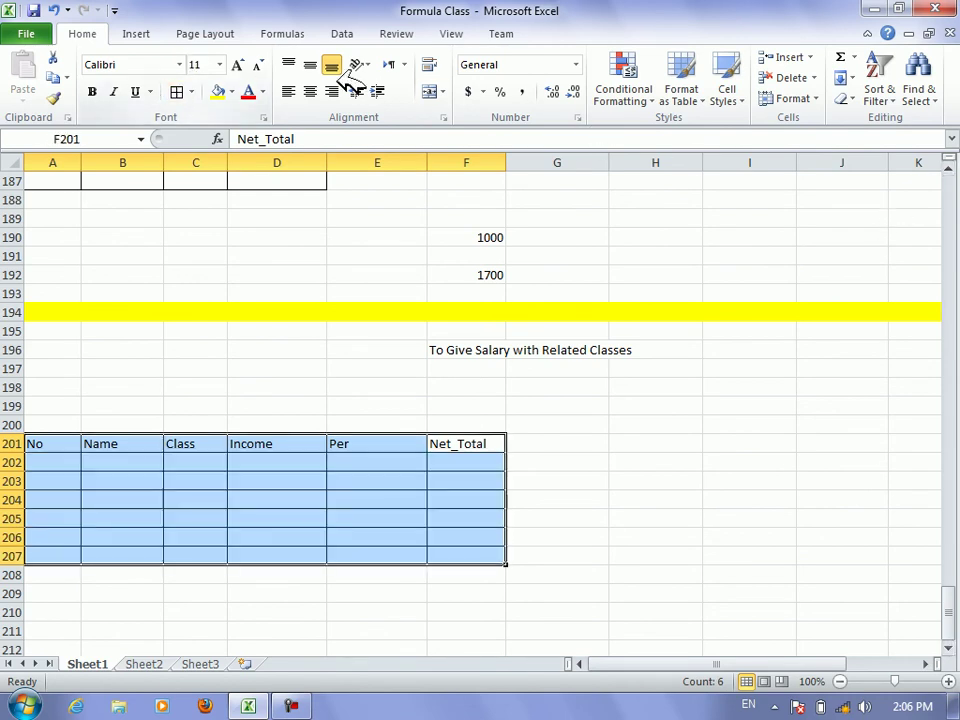
left_click(310, 91)
left_click(88, 480)
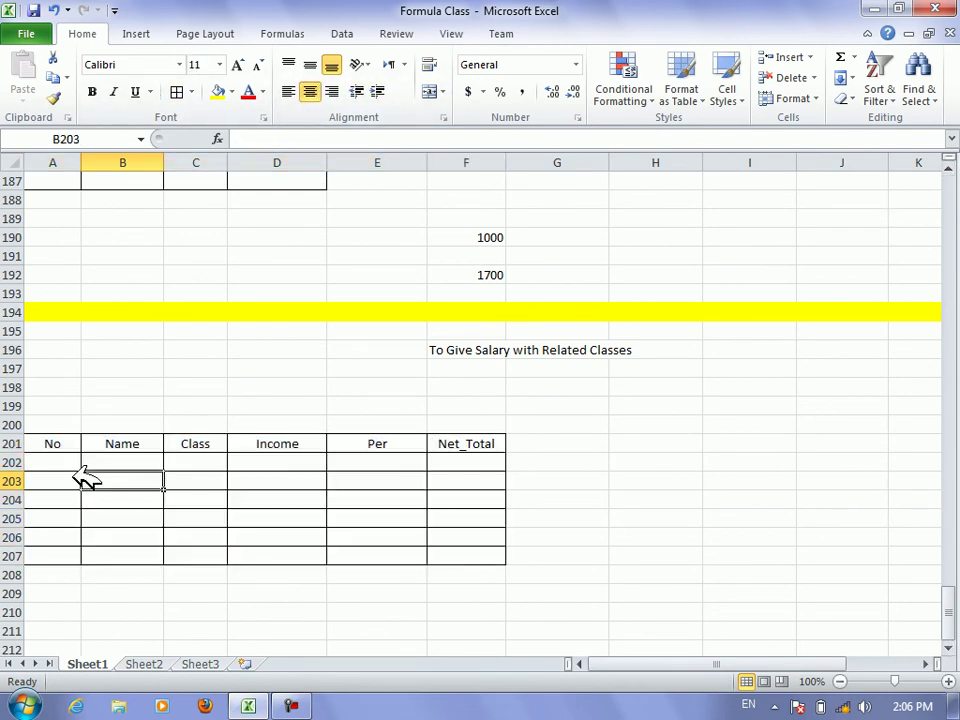
left_click(205, 462)
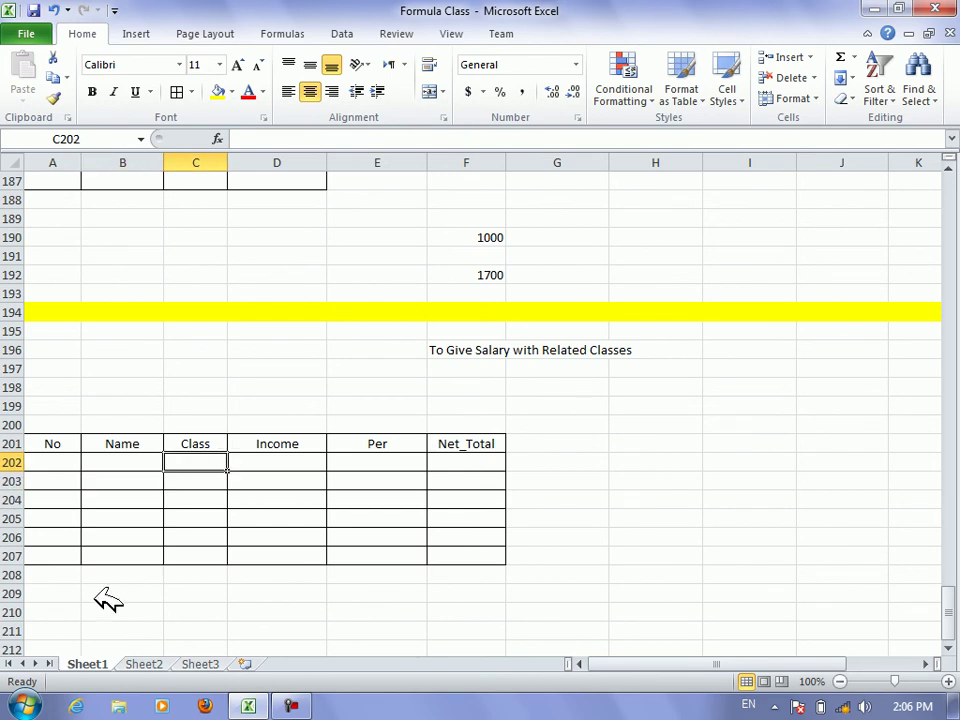
Try class L4 with Per 30 in row 202
type("L1")
key("BackSpace")
type("4")
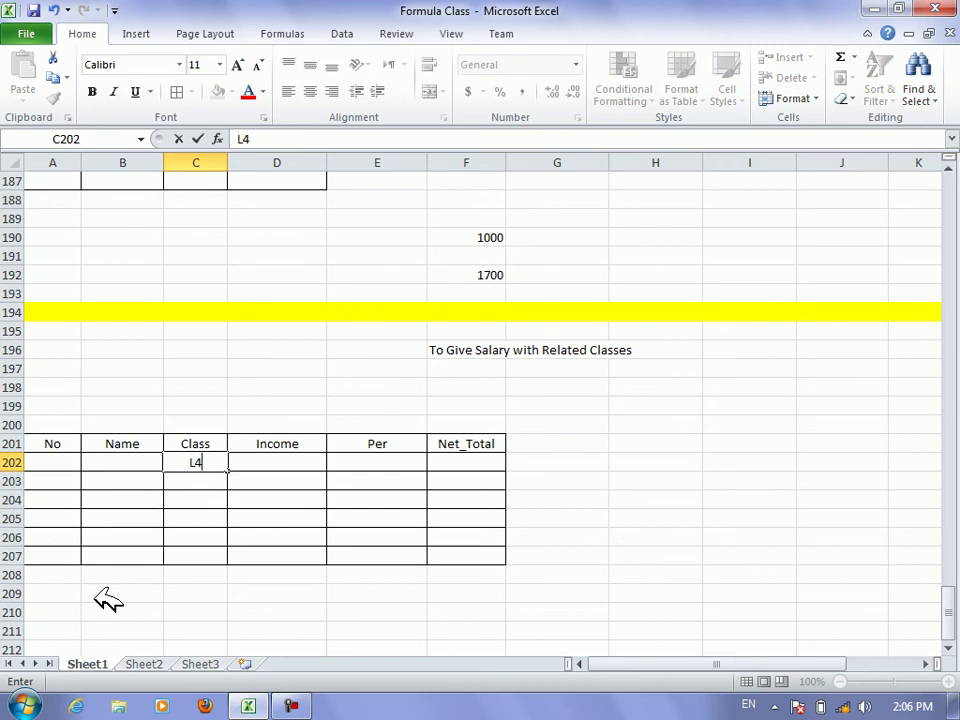
key("Tab")
key("Tab")
type("30")
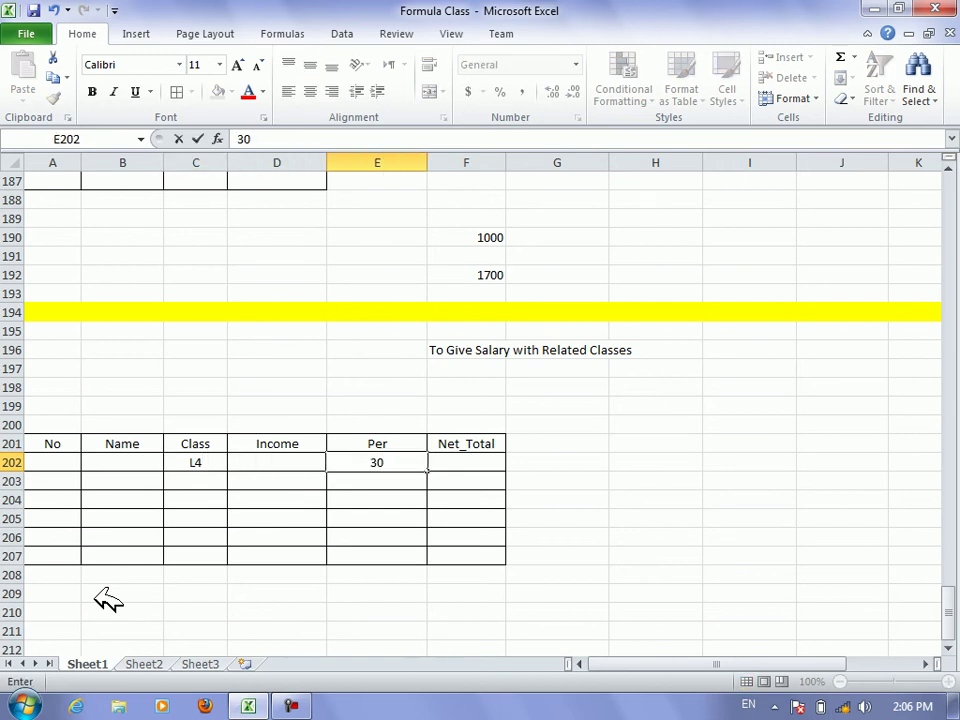
key("Left")
key("Right")
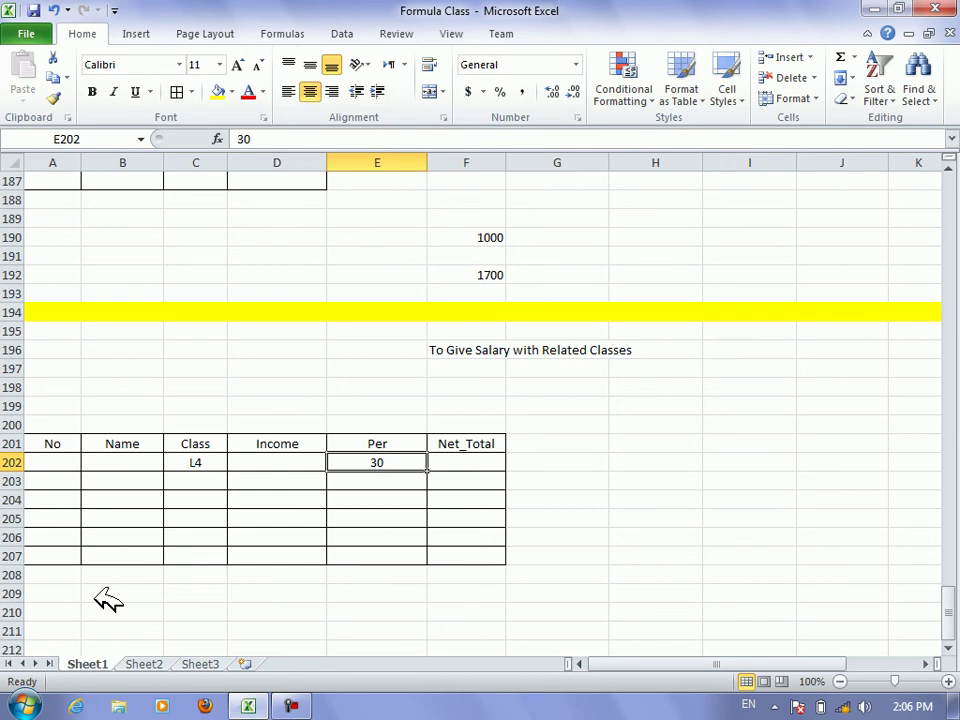
Try class Intensive with Per 40 in row 202
key("Left")
key("Left")
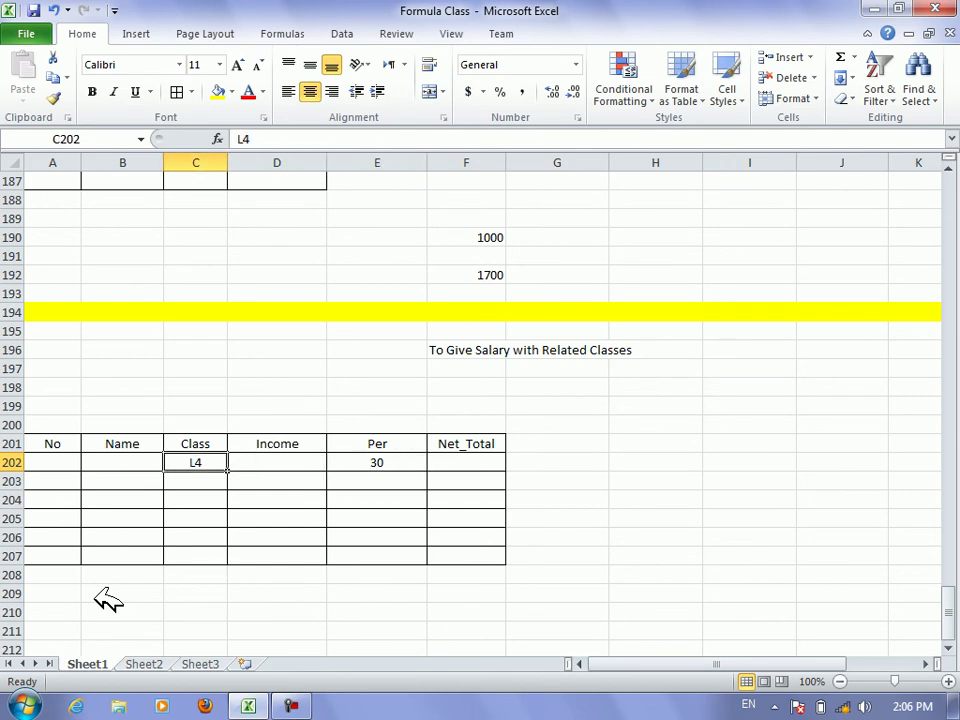
type("i")
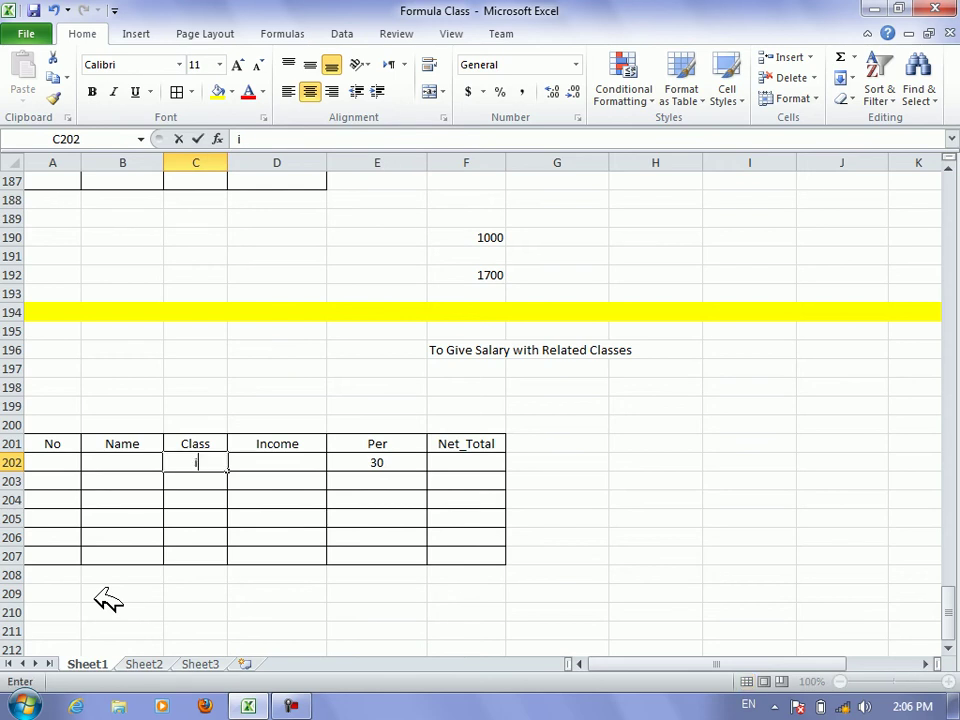
type("NTGE")
key("BackSpace")
key("BackSpace")
type("ENSIVE")
key("Return")
key("Up")
key("Right")
key("Right")
key("Left")
key("Left")
key("Right")
key("Right")
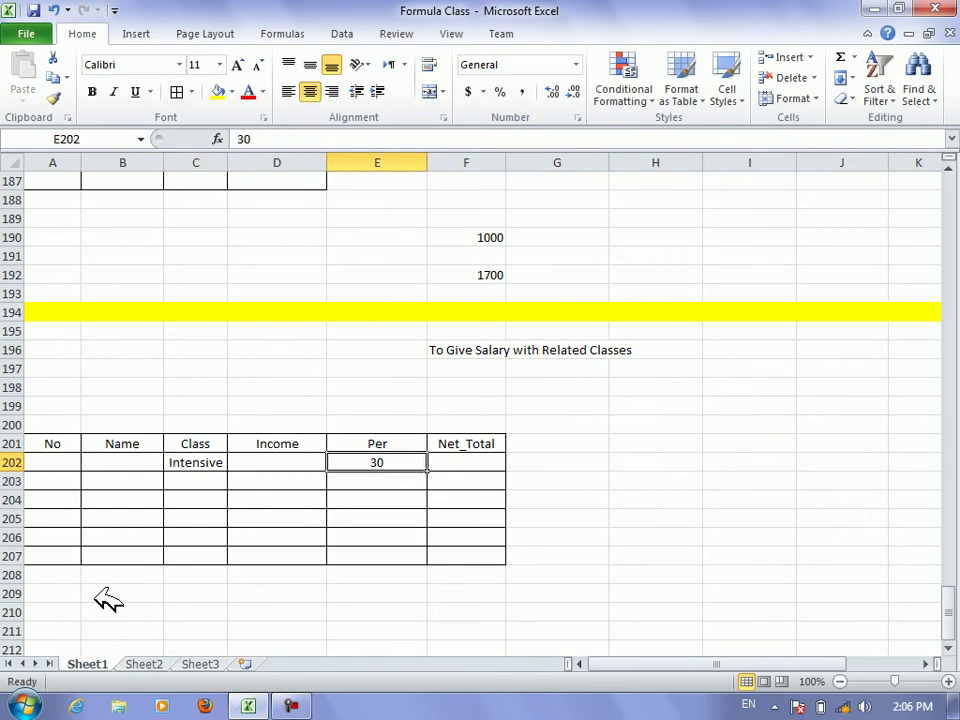
type("40")
key("Right")
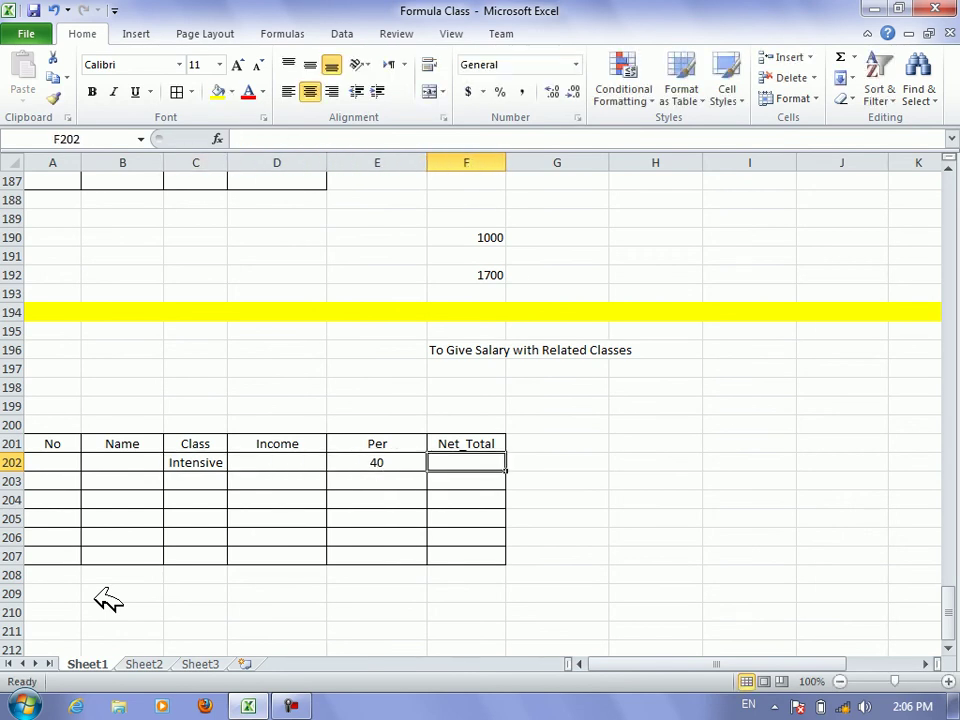
key("Left")
key("Left")
key("Left")
Try class Adv3 with Per 50 in row 202
type("dv")
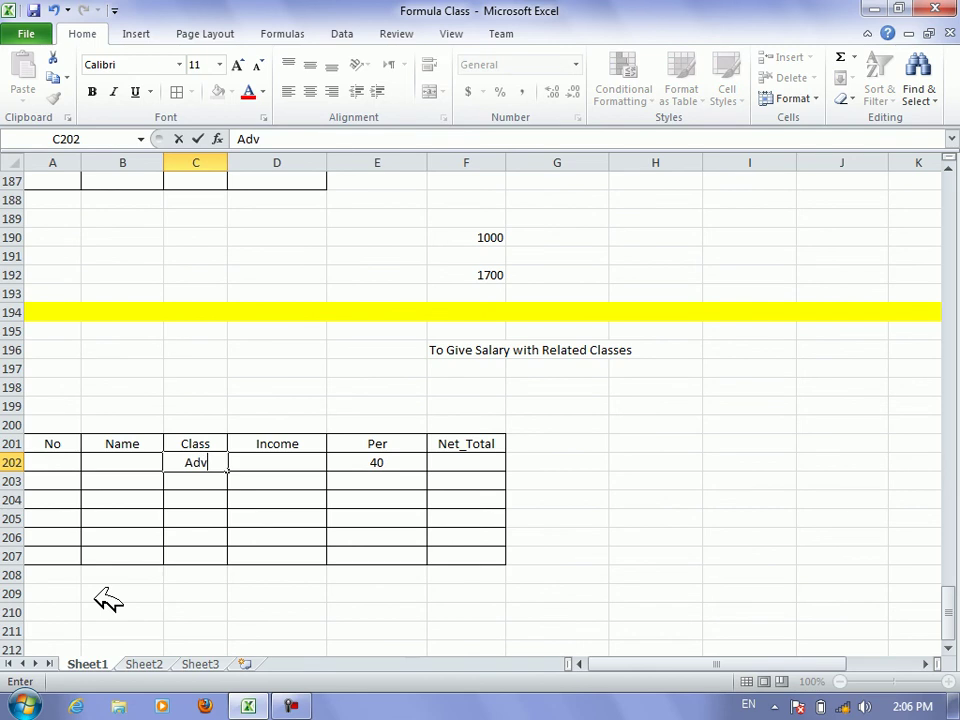
type("1")
key("BackSpace")
type("2")
key("BackSpace")
type("3")
key("Tab")
Clear the trial entries from E202 and C202 and type 'or' in C198
key("Tab")
key("Tab")
key("shift+Tab")
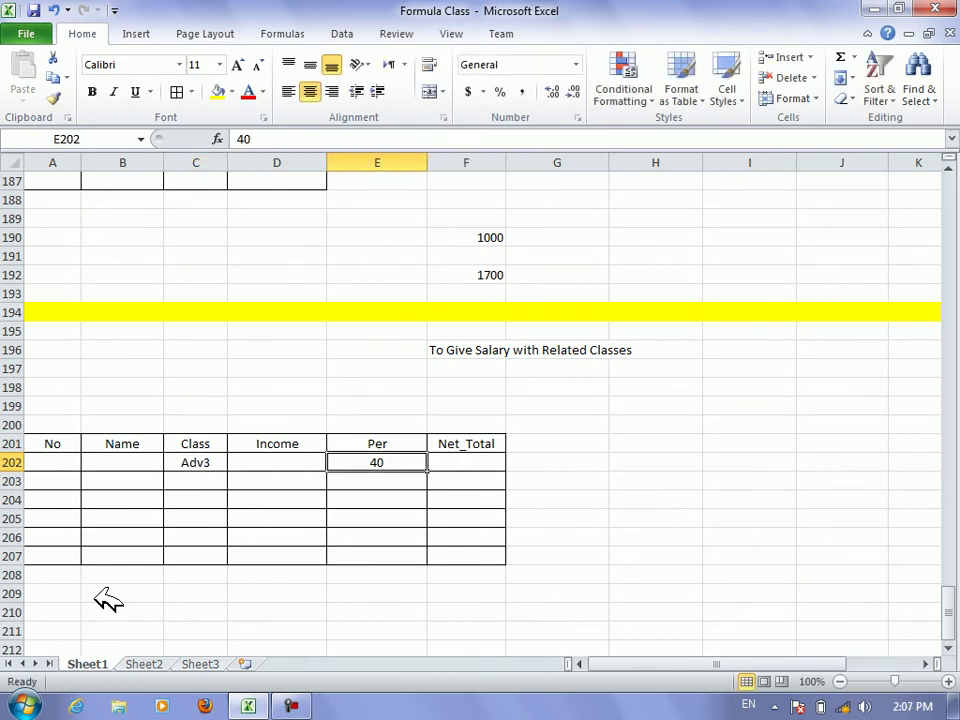
type("50")
key("ctrl+Return")
key("Delete")
key("Left")
key("Left")
key("Delete")
key("Up")
key("Up")
key("Up")
key("Up")
type("or")
key("Tab")
key("Down")
key("Down")
key("Down")
key("Down")
key("Left")
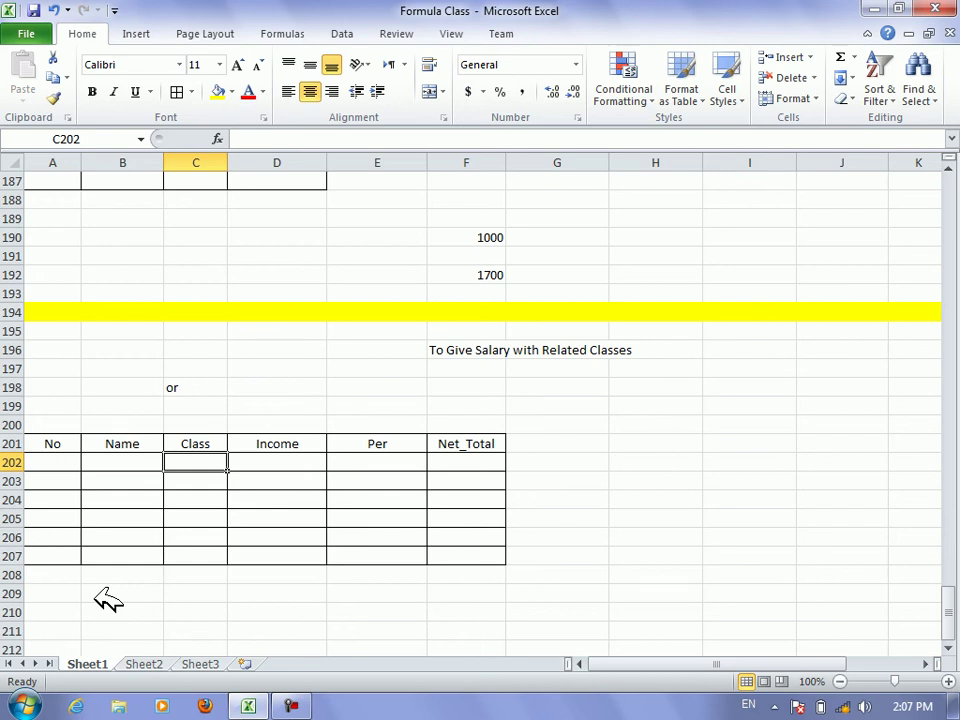
In E202, begin an IF(OR(...)) testing C202:C207 for classes L1, L2, L3 and L4
key("Right")
key("Right")
type("=if")
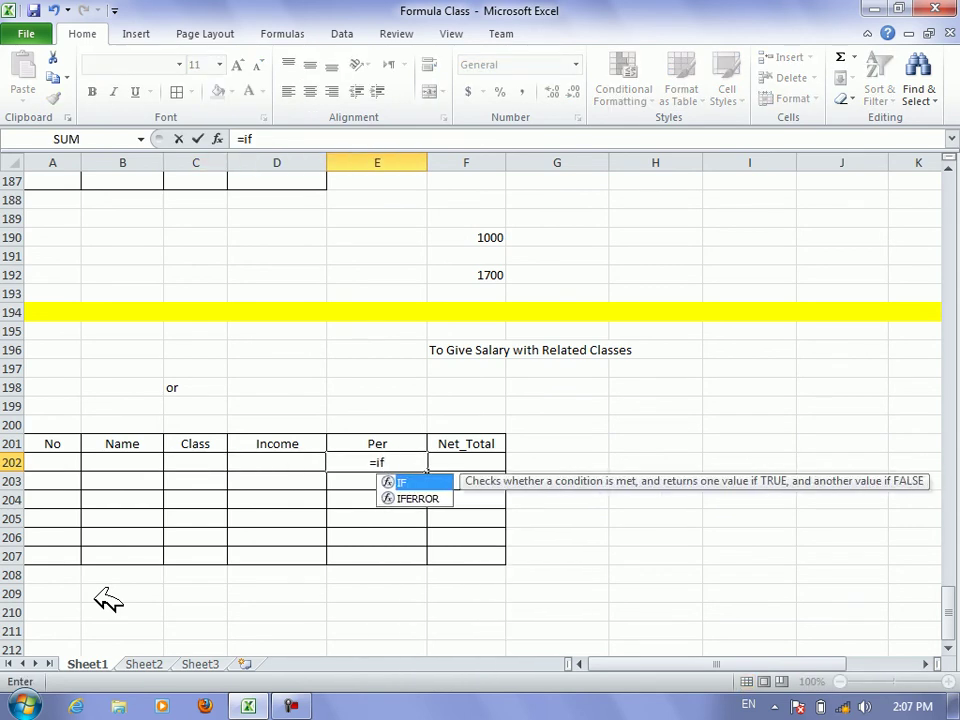
type("(or(")
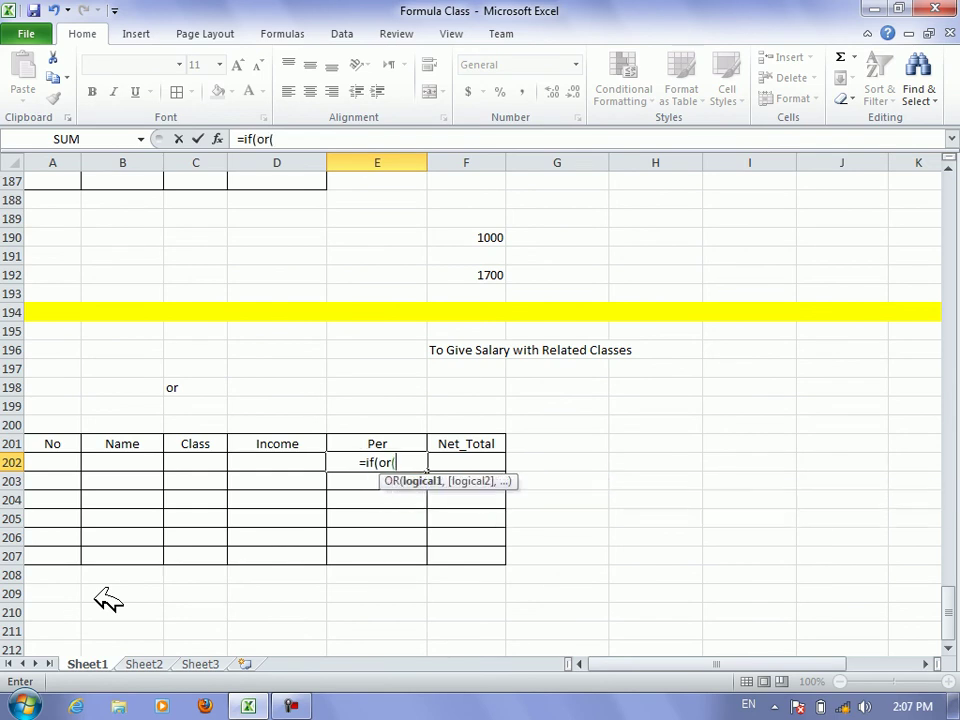
key("Left")
key("Left")
key("shift+Down")
key("shift+Down")
key("shift+Down")
key("shift+Down")
type("=")
key("Up")
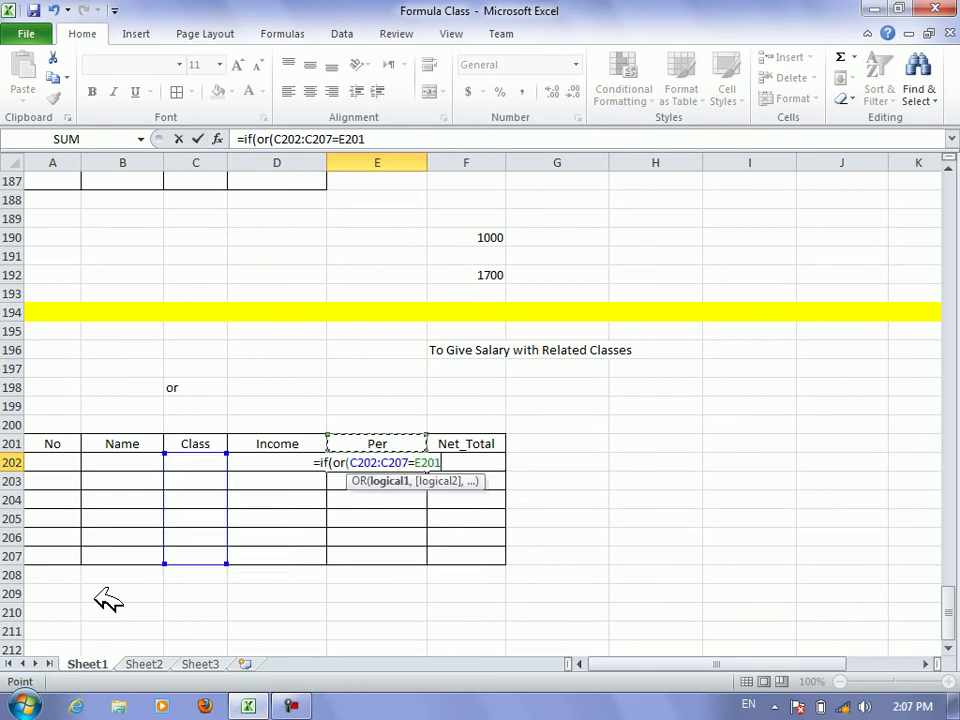
key("BackSpace")
key("BackSpace")
key("BackSpace")
key("BackSpace")
type("\"")
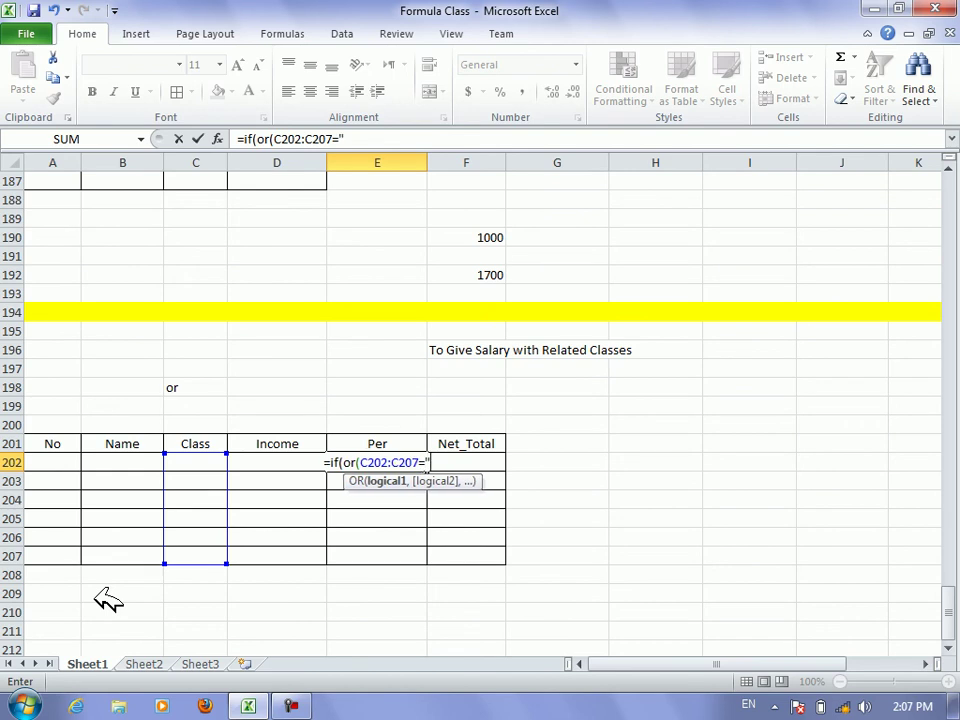
type("L1\",")
key("Left")
key("Left")
key("shift+Down")
key("shift+Down")
key("shift+Down")
key("shift+Down")
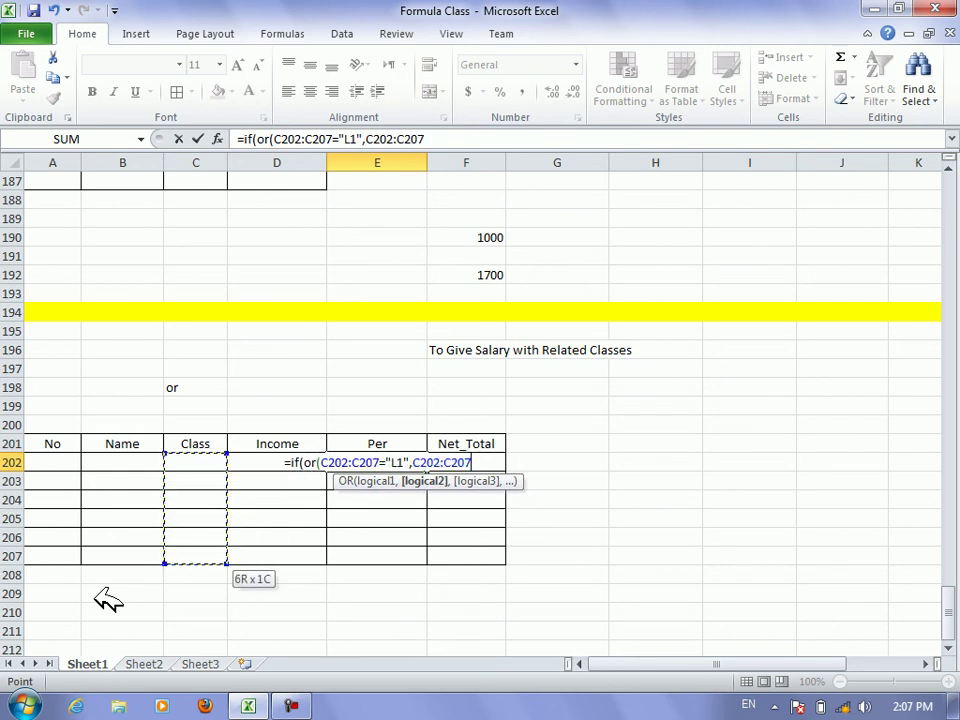
type("=\"L2\",")
key("Left")
key("Left")
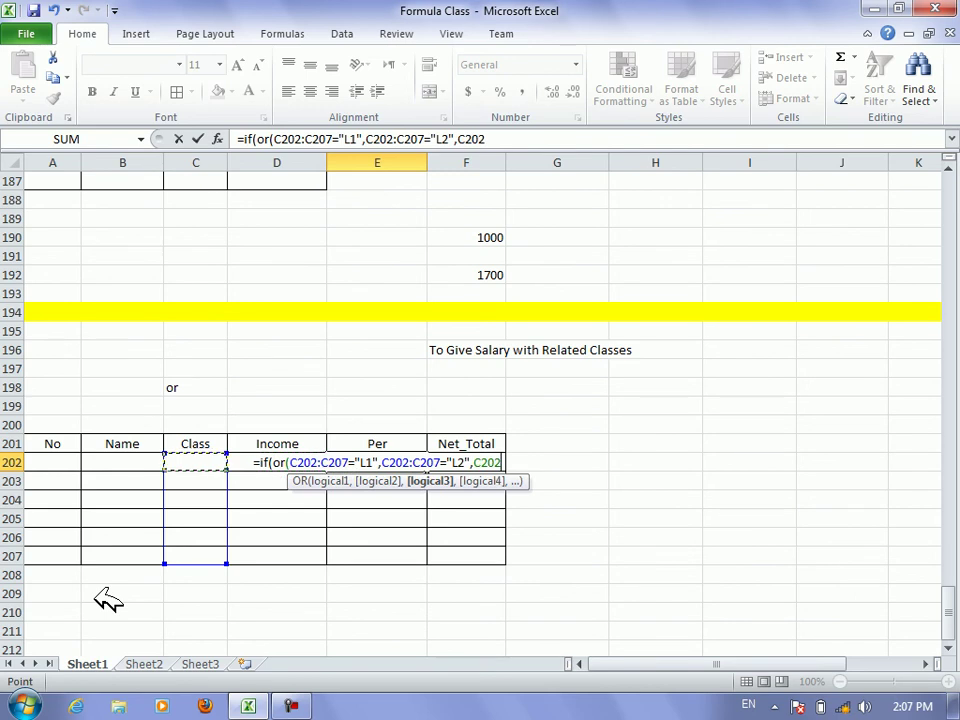
key("shift+Down")
key("shift+Down")
key("shift+Down")
key("shift+Down")
key("shift+Down")
type("=\"L3")
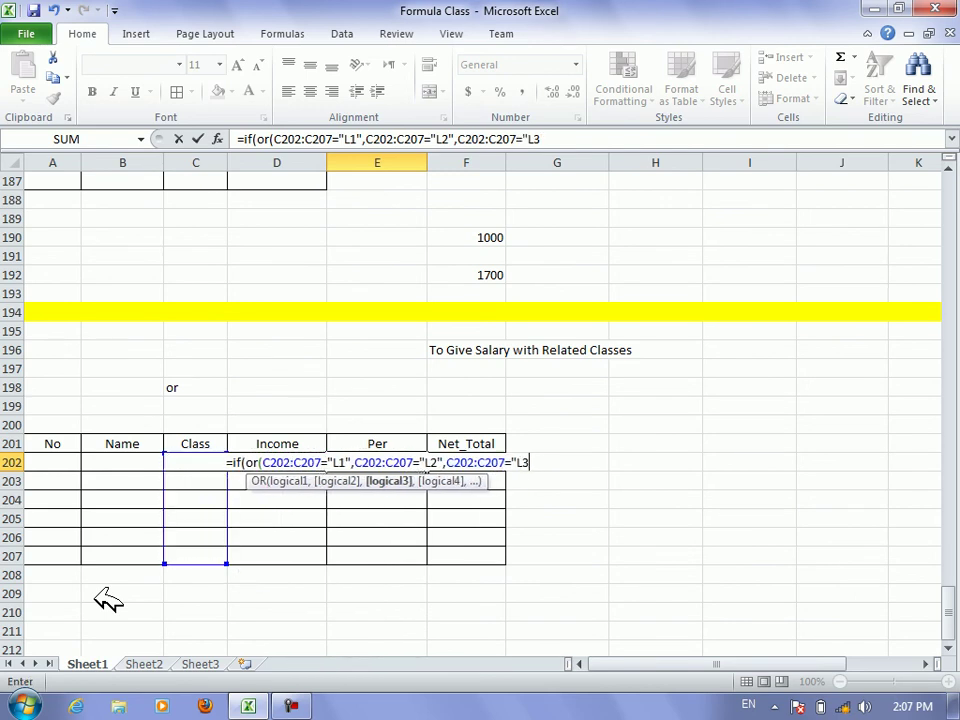
type("\",")
key("Left")
key("Left")
key("shift+Down")
key("shift+Down")
key("shift+Down")
key("shift+Down")
key("shift+Down")
type("=\"L4")
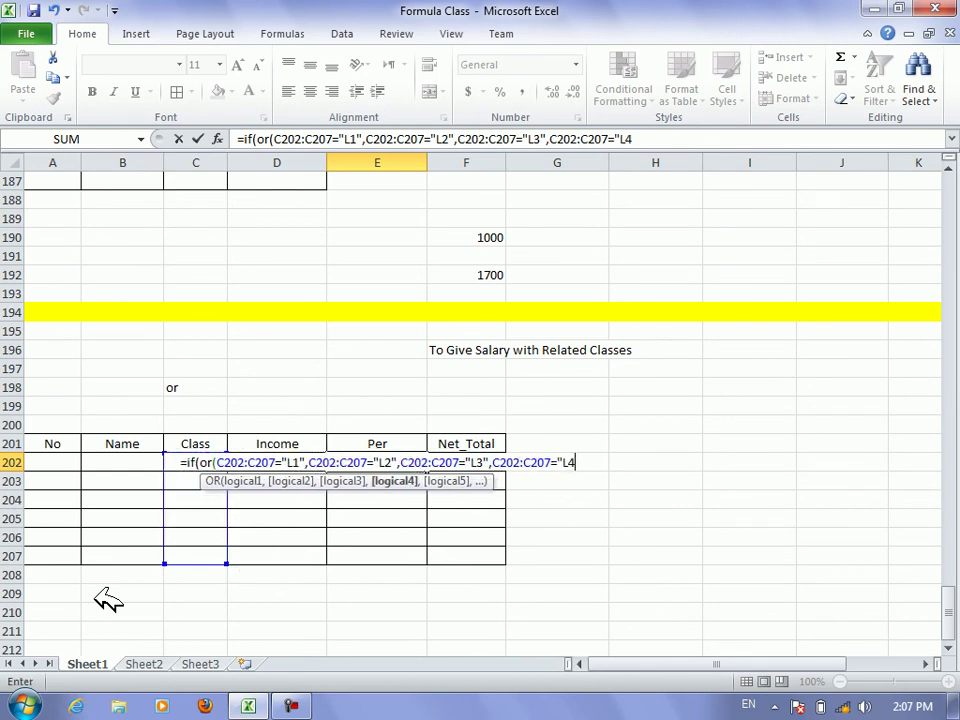
type("\")")
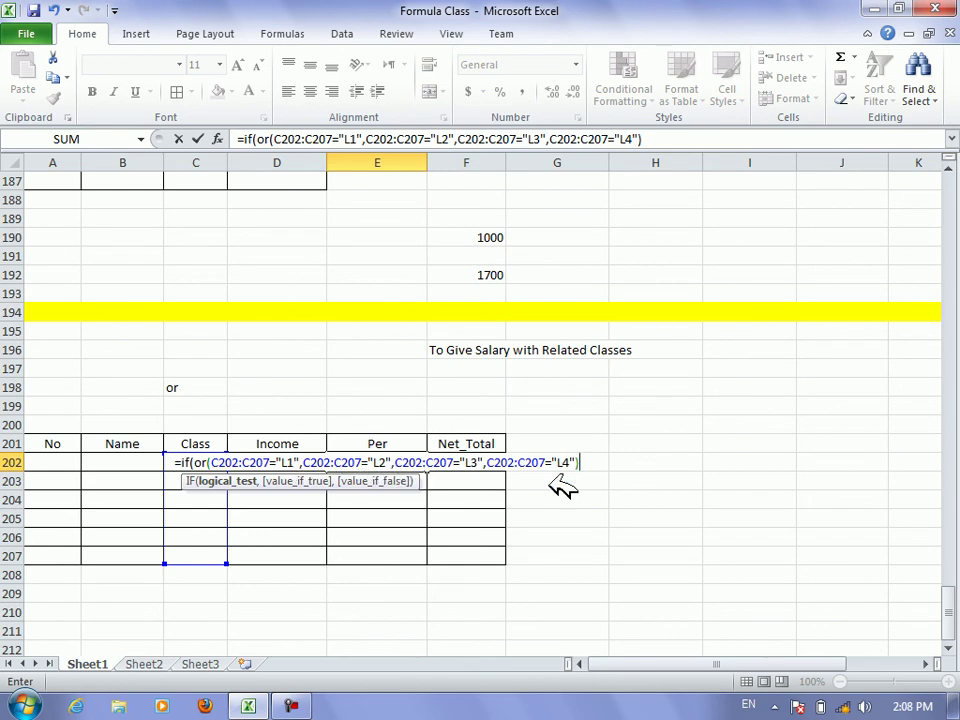
Return 30 for those classes and nest an IF giving 40 for Intensive
type("30")
key("BackSpace")
key("BackSpace")
key("BackSpace")
type("),30,IF")
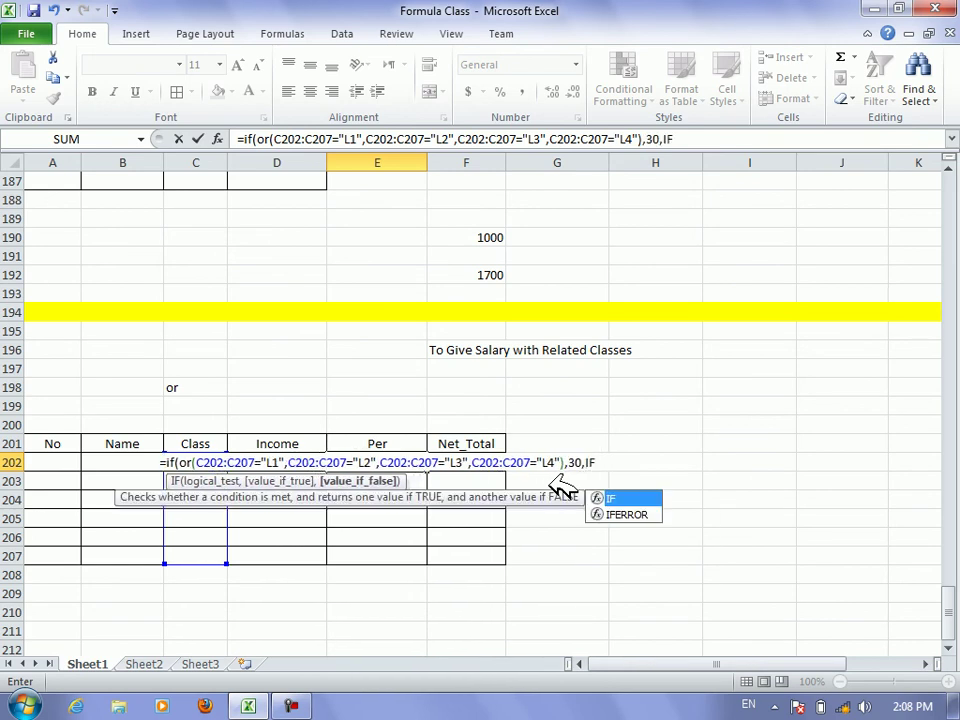
type("(")
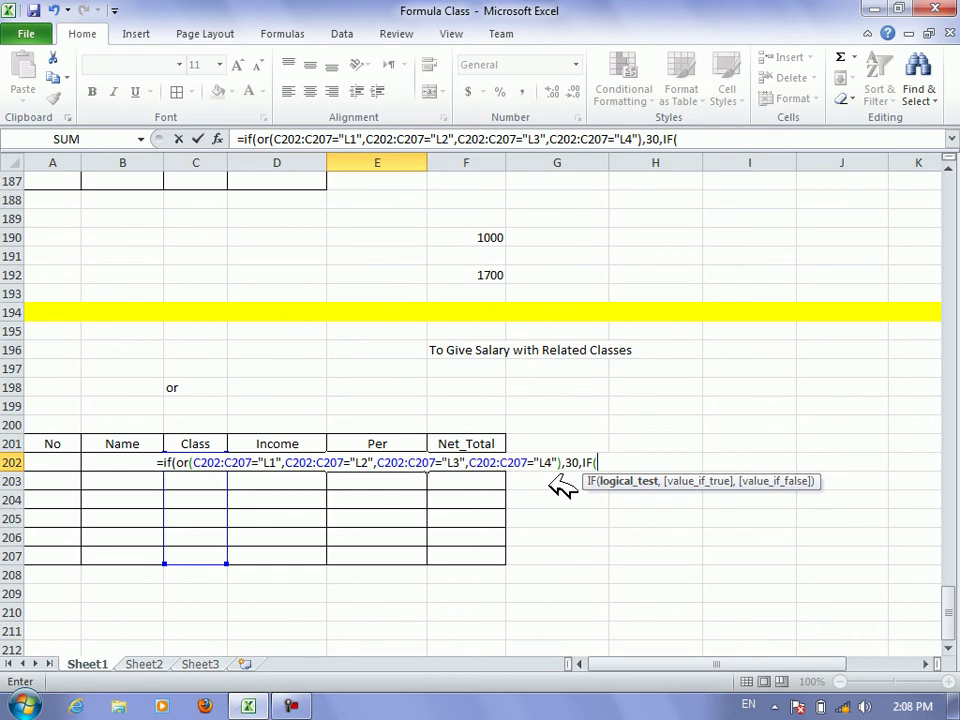
key("Left")
key("Left")
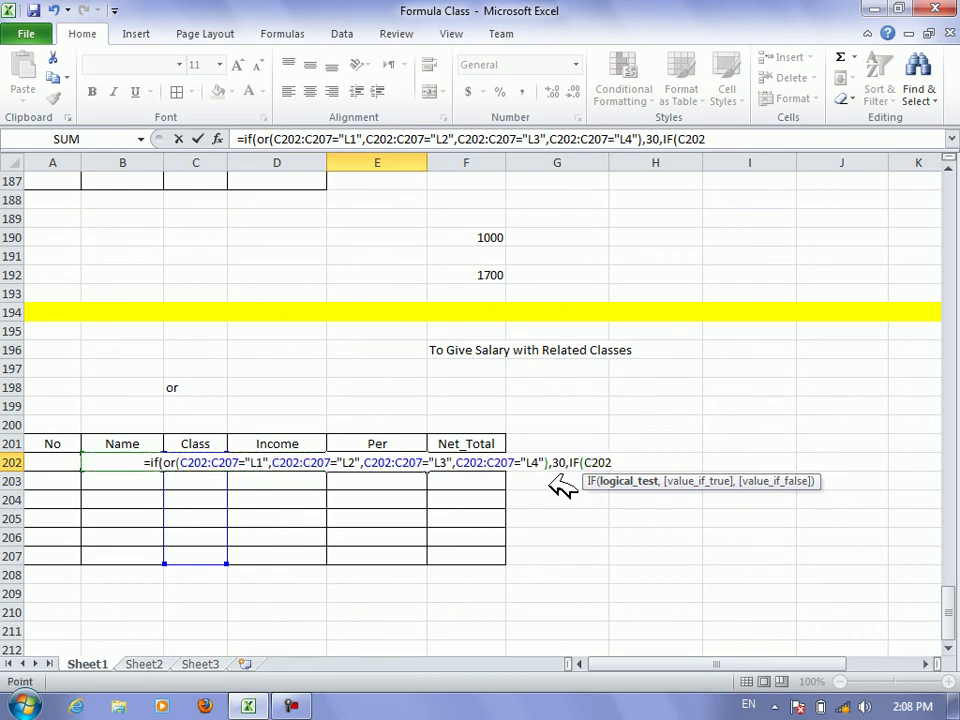
key("shift+Down")
key("shift+Down")
key("shift+Down")
key("shift+Down")
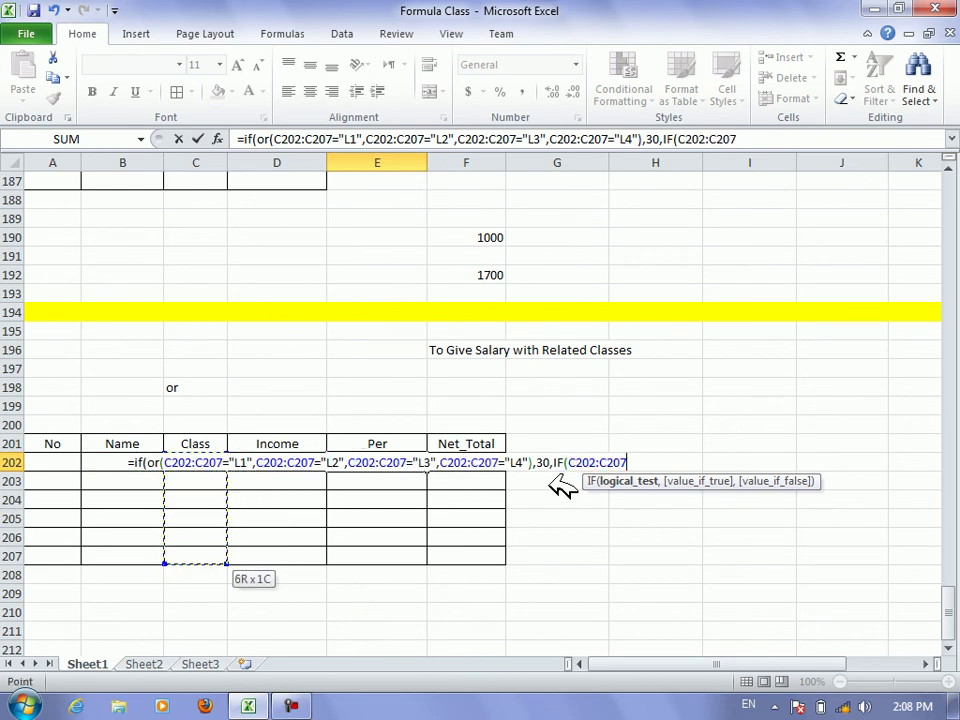
type("=\"lN")
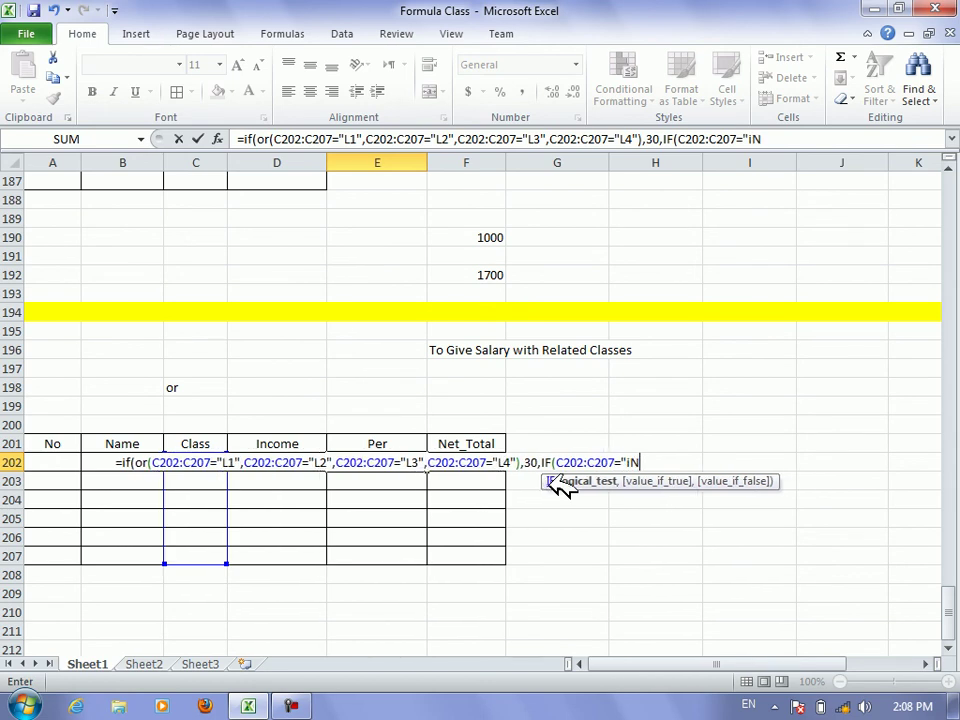
key("BackSpace")
type("ns")
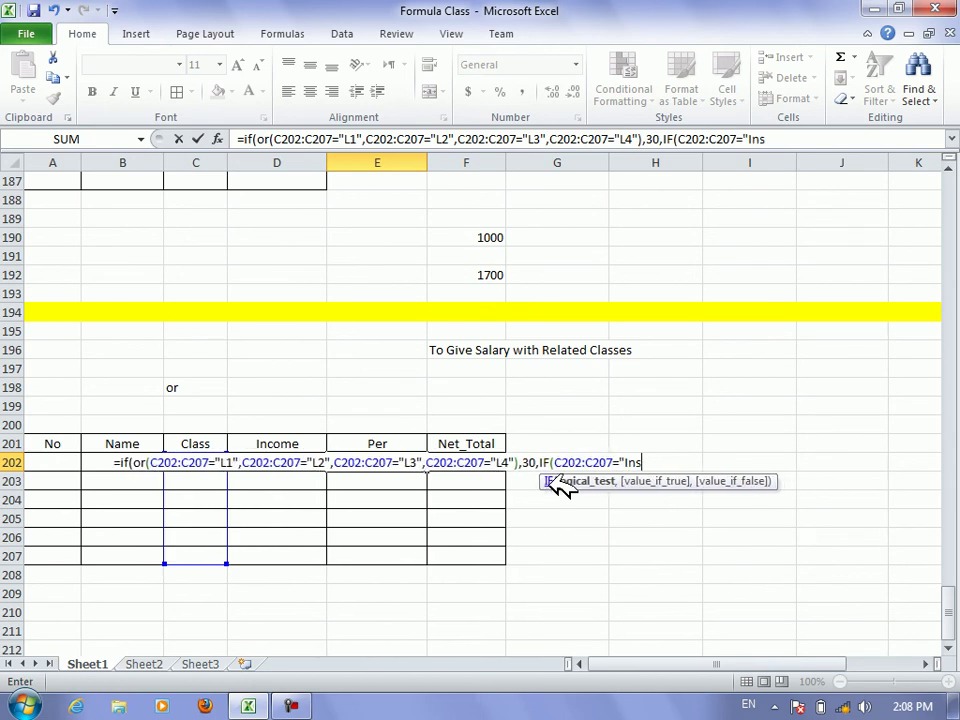
key("BackSpace")
type("tensive\"")
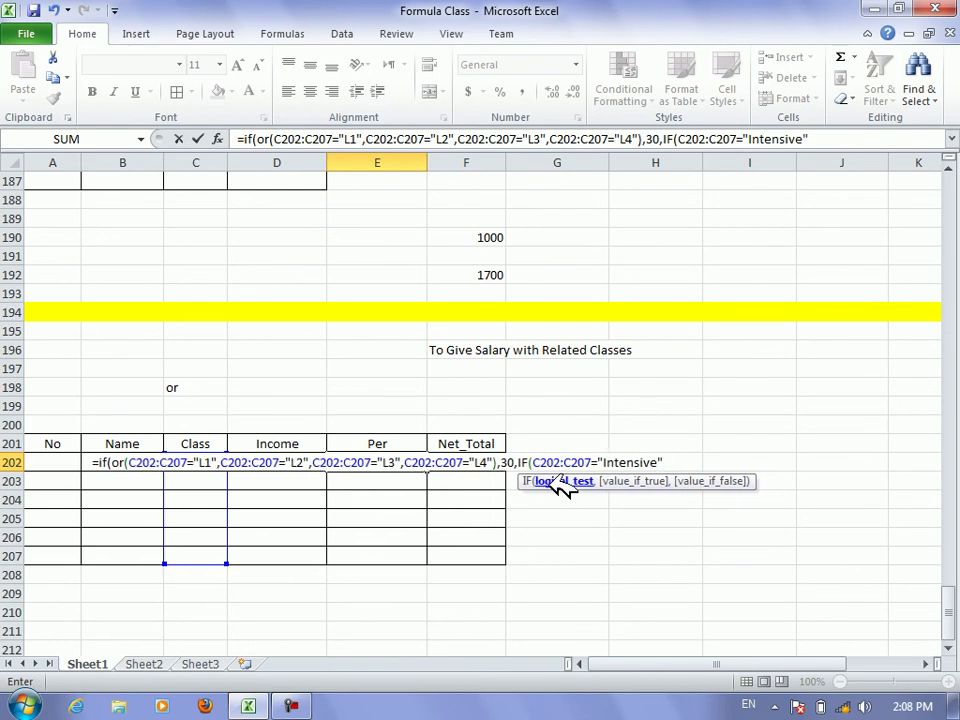
type(",40")
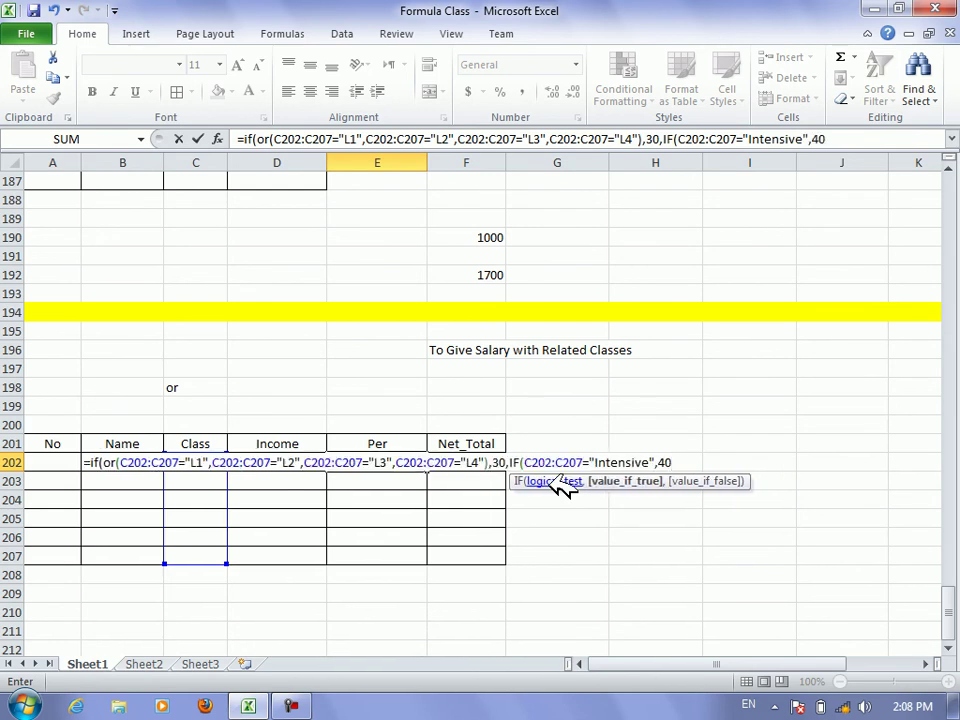
type(",if")
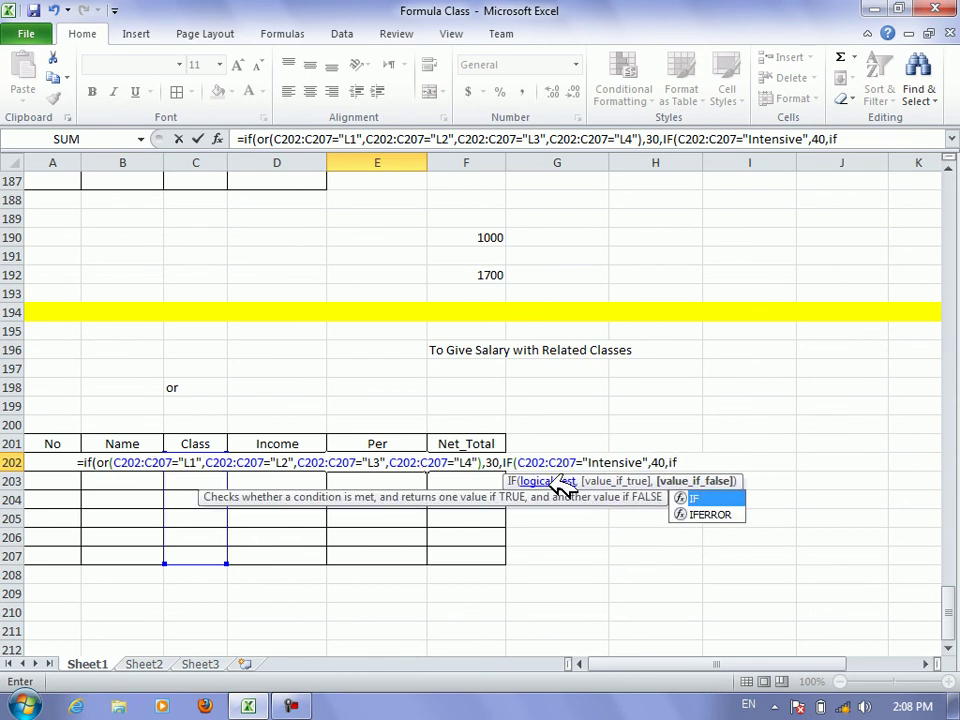
type("(")
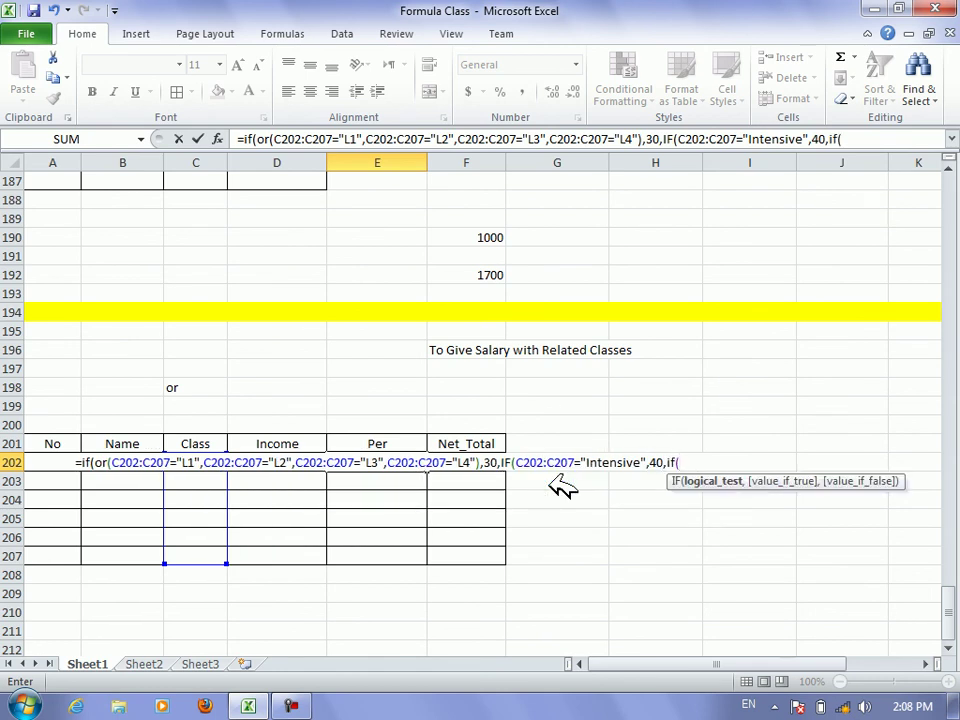
type("or(")
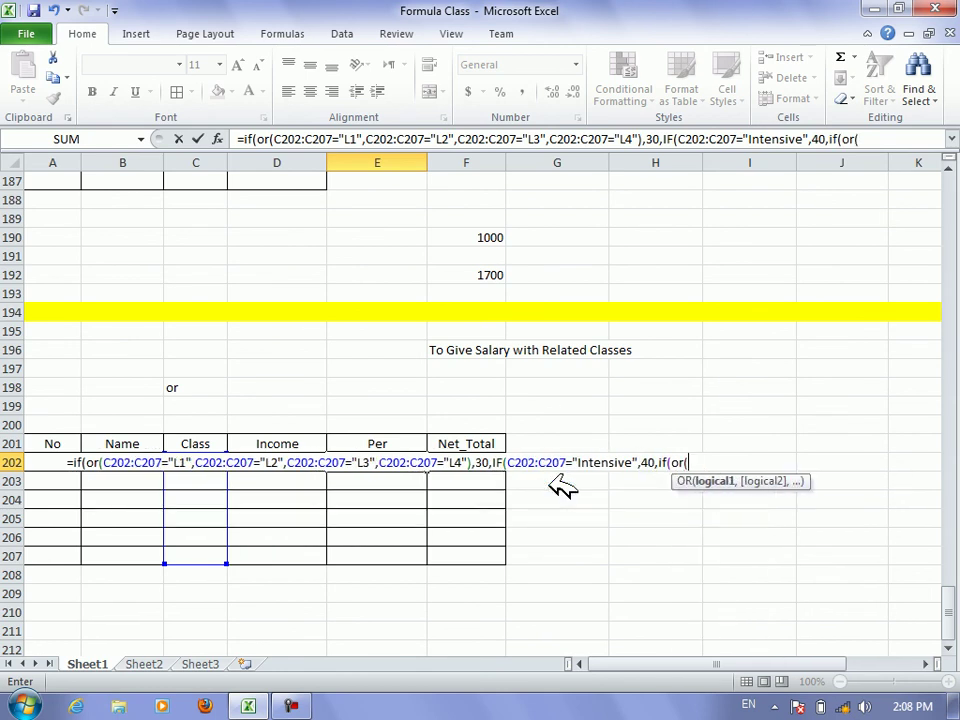
Finish with an OR test for Adv1, Adv2 and Adv3 returning 50, and commit
key("Right")
key("shift+Down")
key("shift+Down")
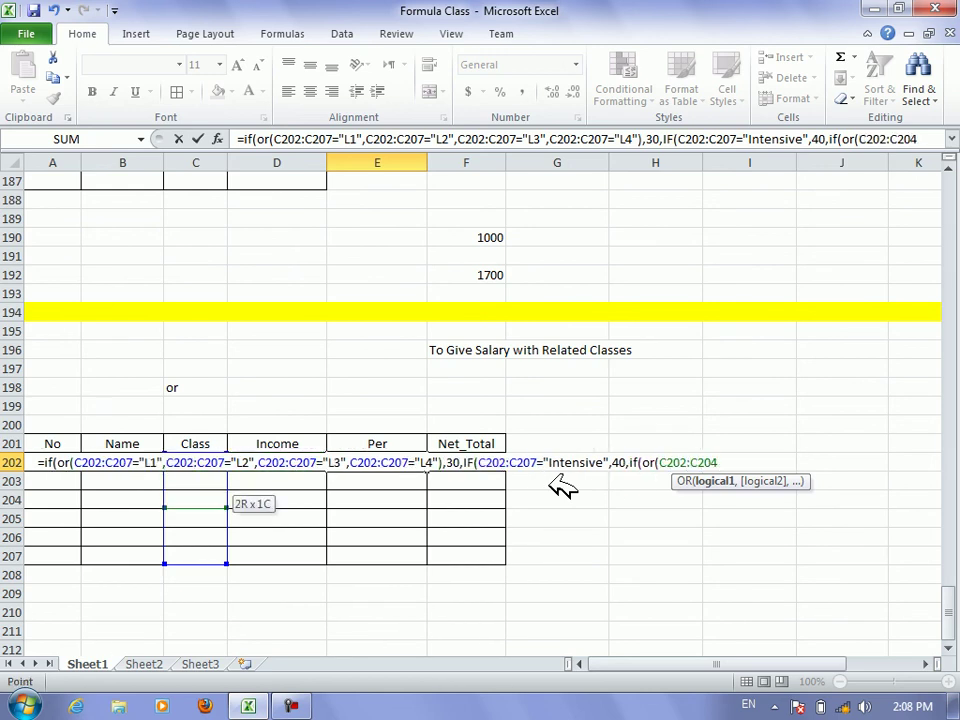
key("shift+Down")
key("shift+Down")
key("shift+Down")
type("=\"")
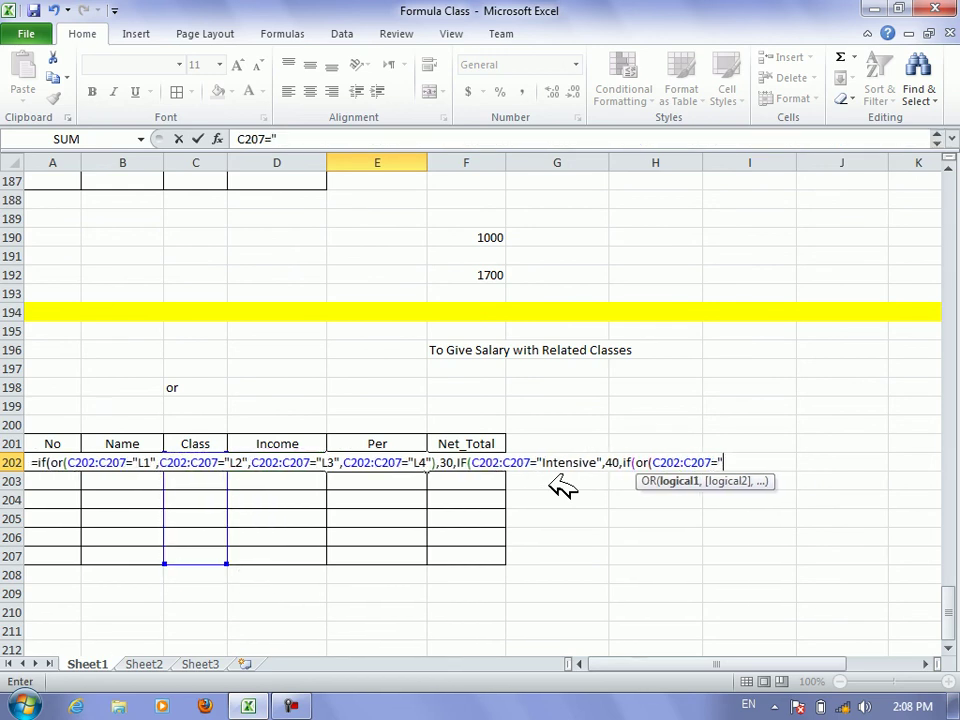
type("Adv1\",")
key("Left")
key("Left")
key("shift+Down")
key("shift+Down")
key("shift+Down")
key("shift+Down")
key("shift+Down")
type("=\"Adv2\"")
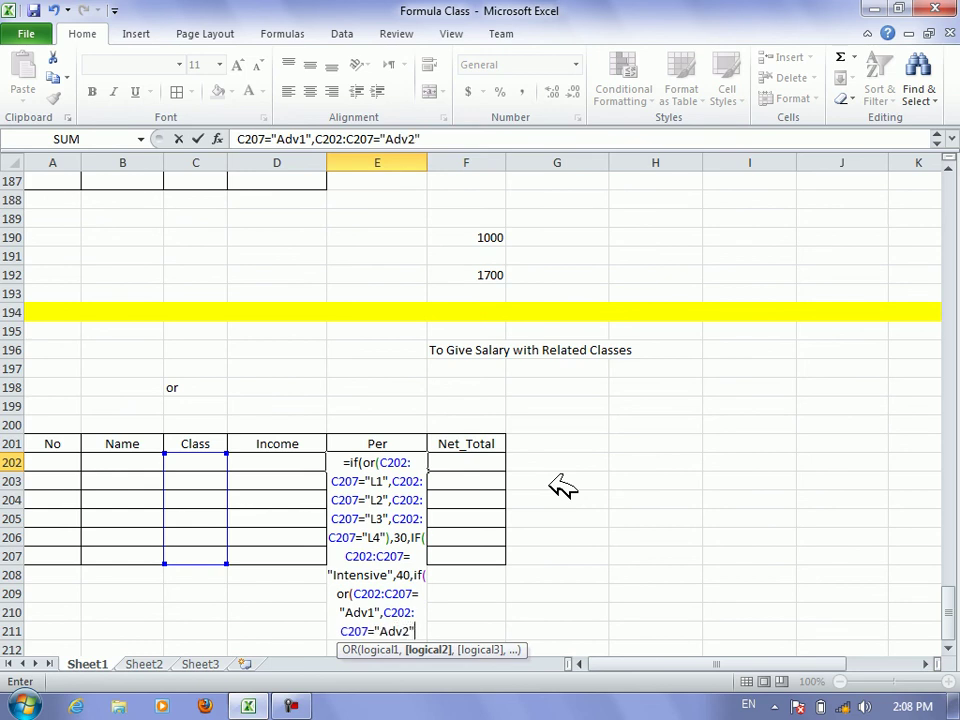
type(",if")
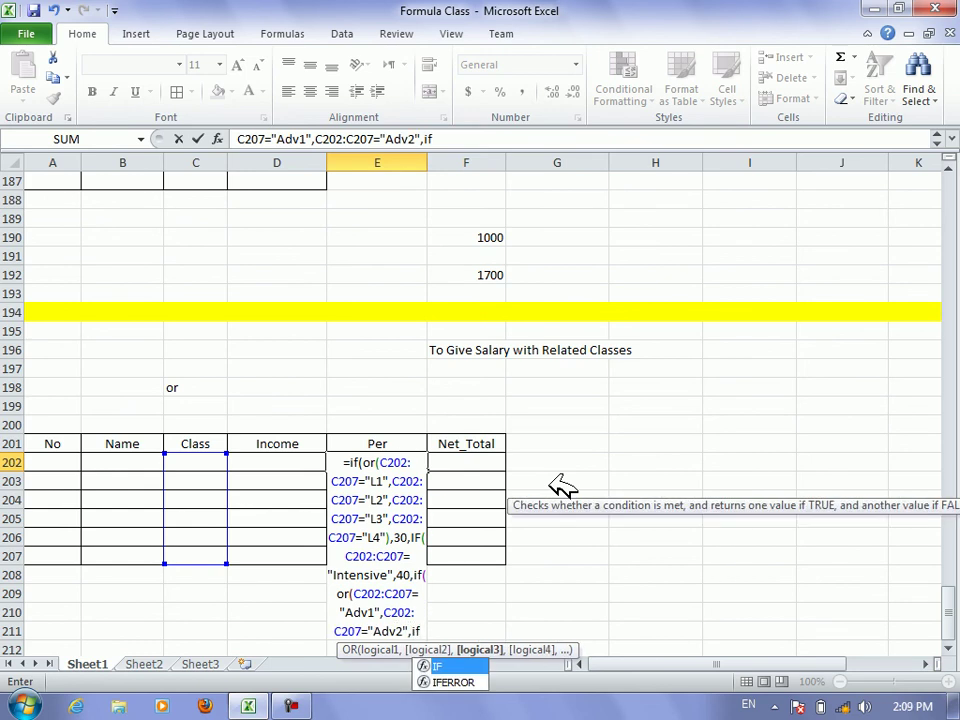
type("(")
key("BackSpace")
key("BackSpace")
key("BackSpace")
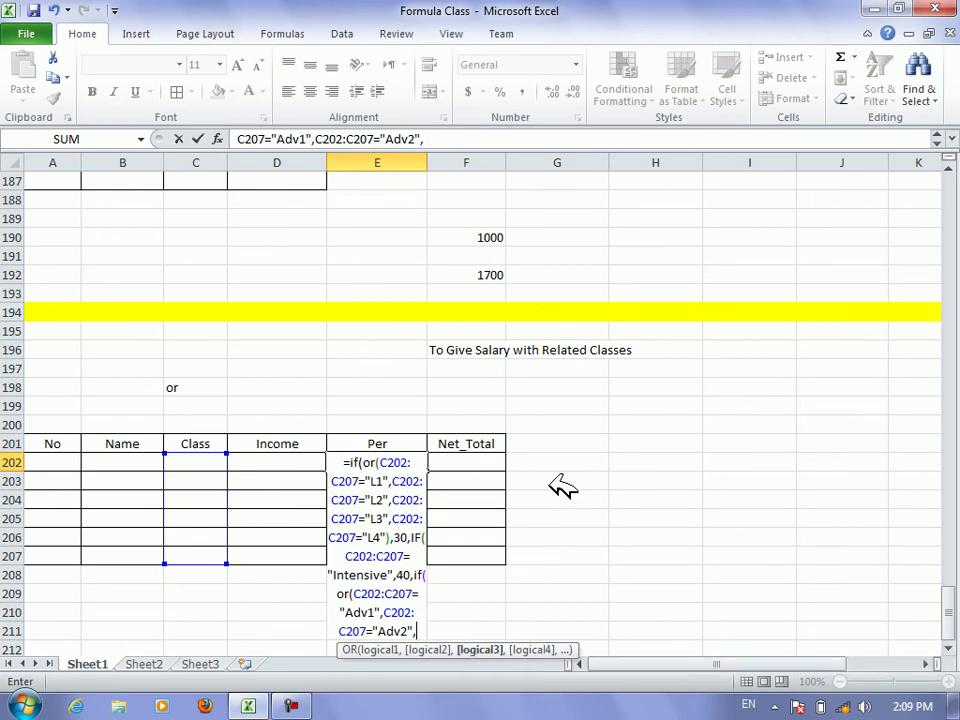
key("Left")
key("Left")
key("shift+Down")
key("shift+Down")
key("shift+Down")
key("shift+Down")
key("shift+Down")
type("=\"Adv")
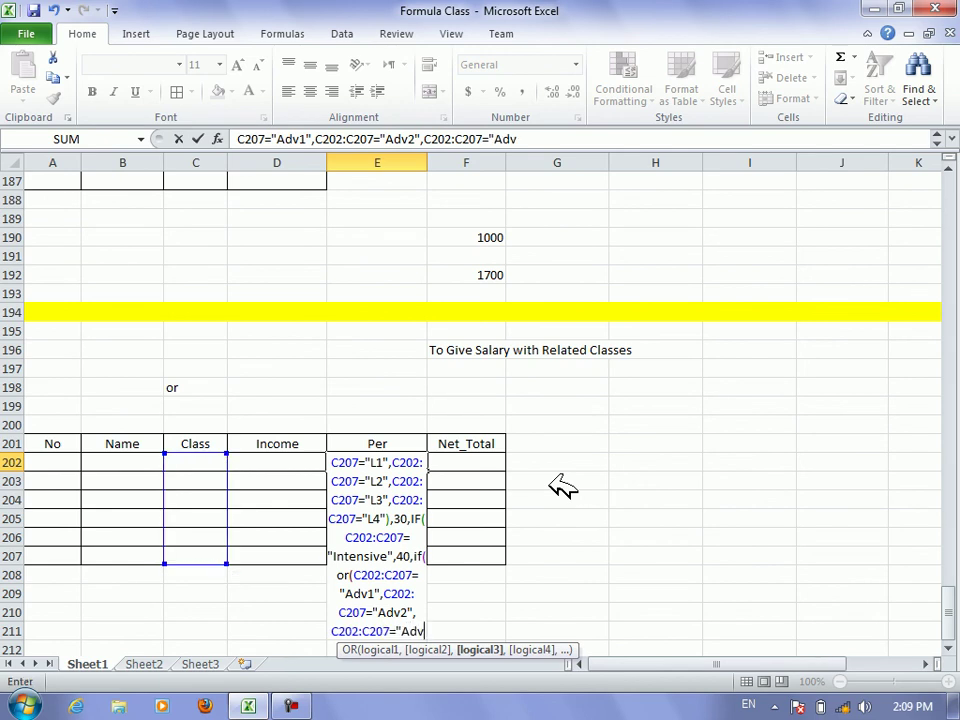
type("3\"")
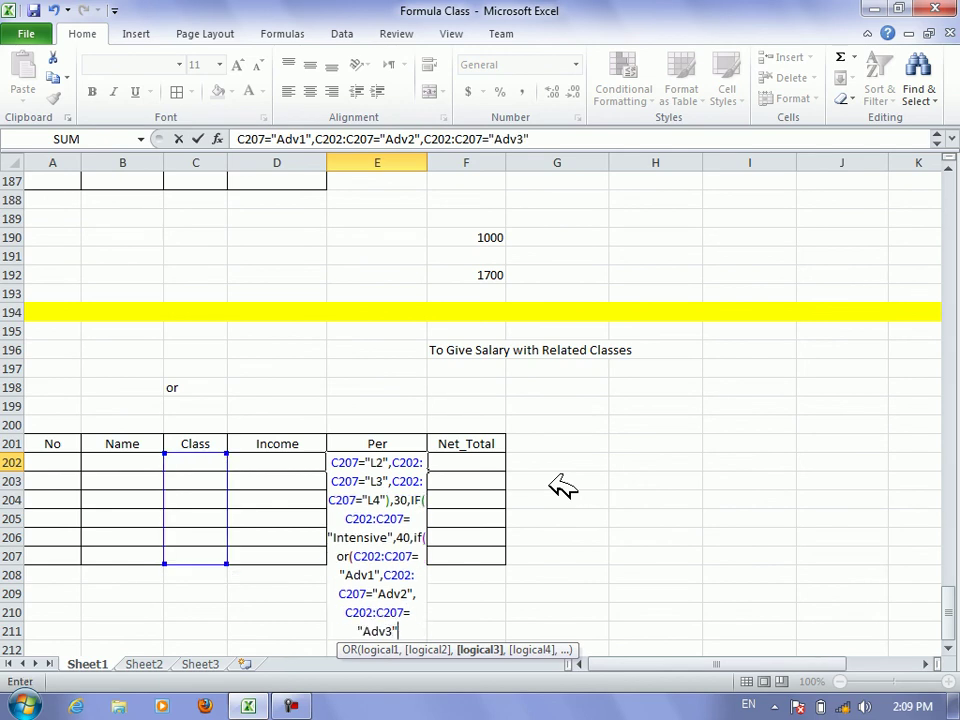
type("),50")
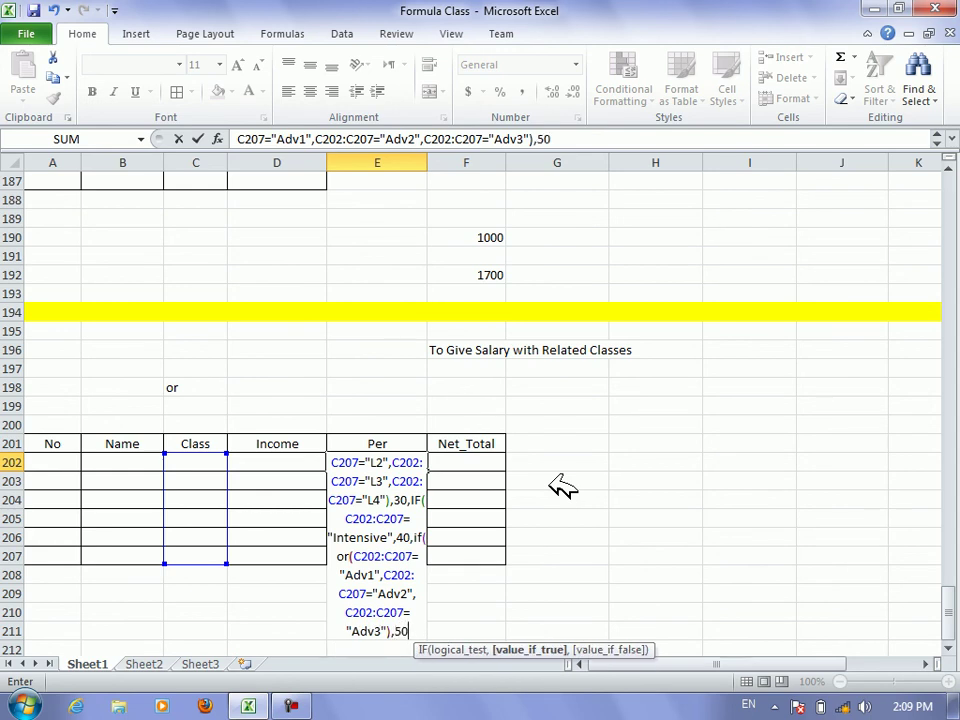
type("))))")
key("Return")
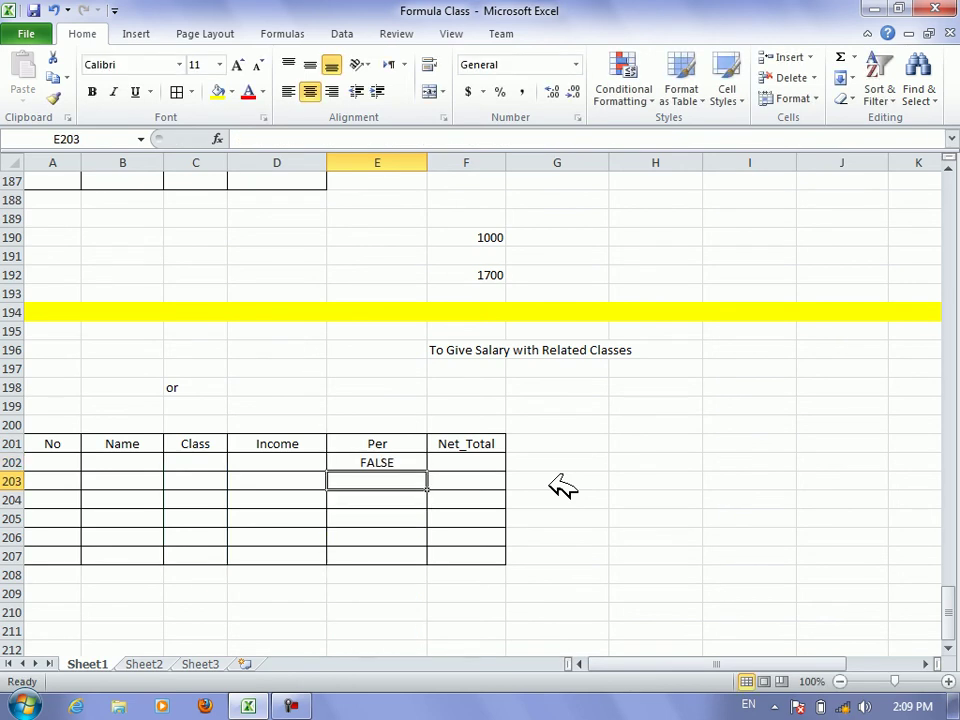
Fill the E202 Per formula down through E207 with Ctrl+D
key("Up")
key("shift+Down")
key("shift+Down")
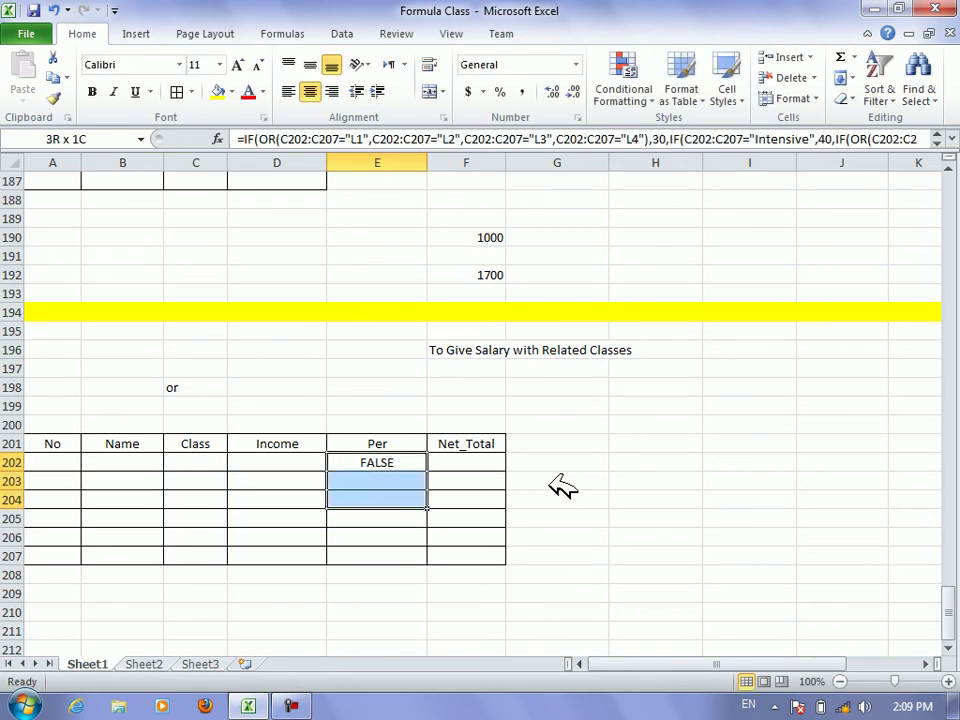
key("shift+Down")
key("shift+Down")
key("shift+Down")
key("ctrl+d")
Enter No 1, a student's name and class L1 in row 202
key("Left")
key("Left")
key("Left")
key("Left")
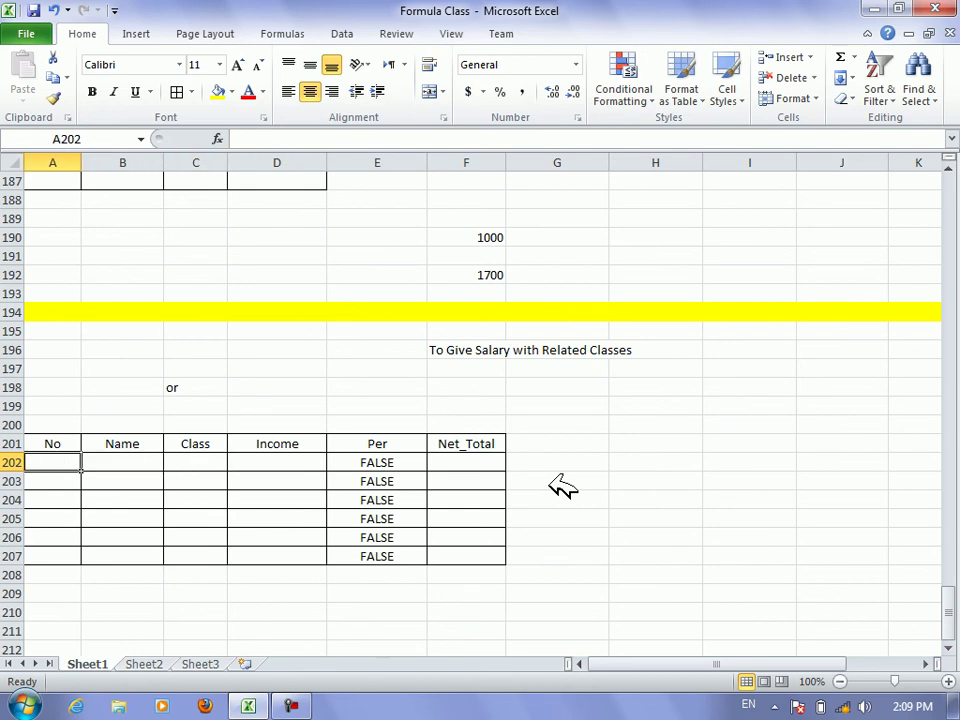
type("1")
key("Tab")
type("omer")
key("Tab")
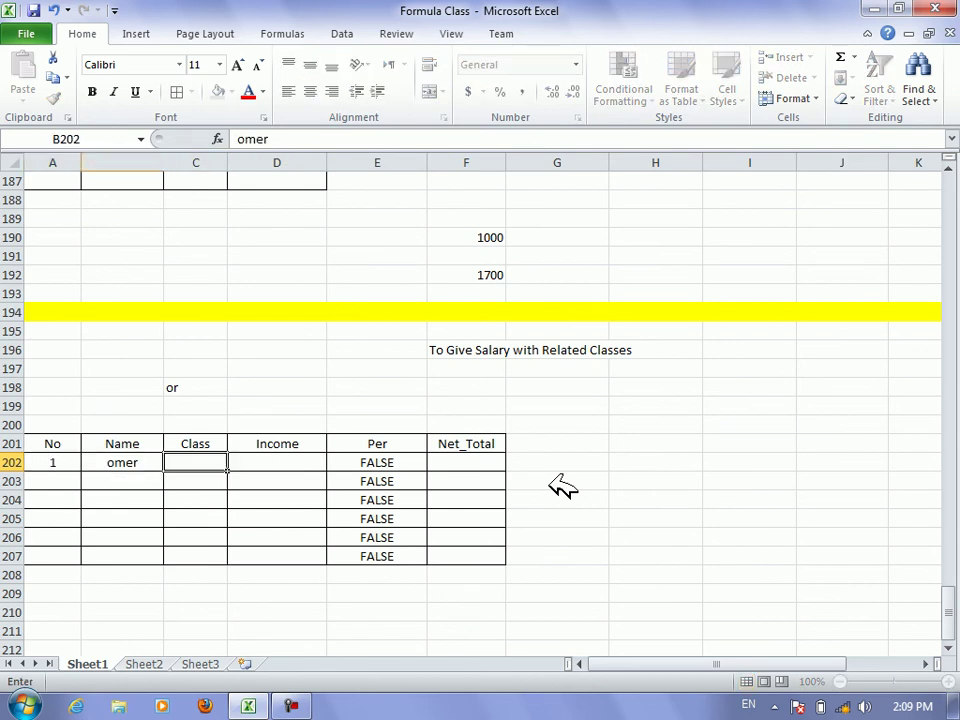
type("L1")
key("Tab")
key("Tab")
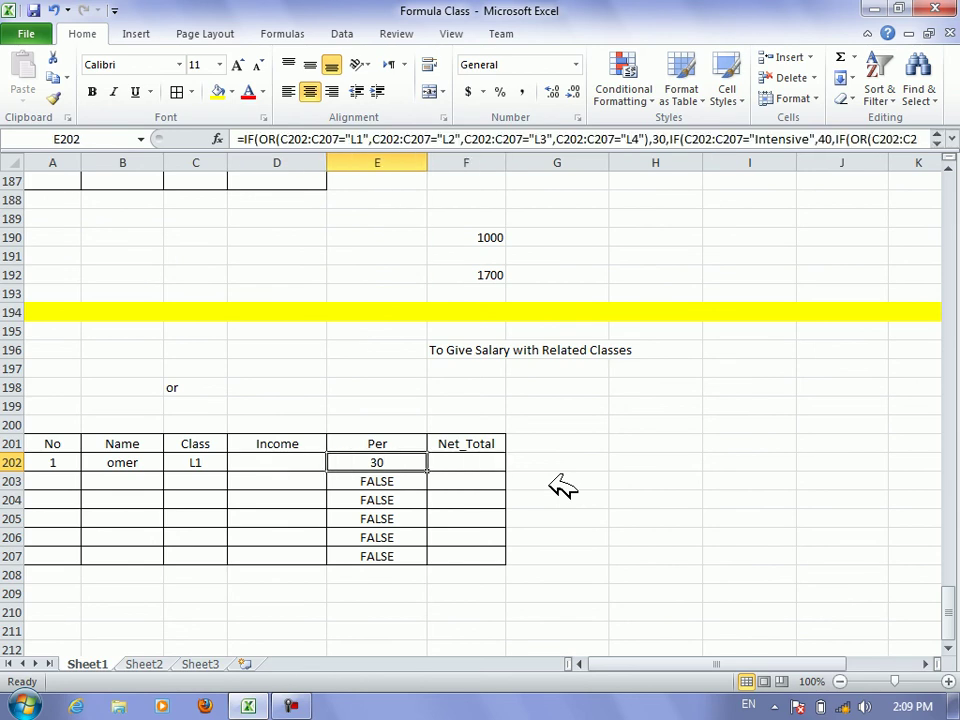
Test the Per formula with classes L2, L3, L4 and Intensive in C202
key("Left")
key("Left")
type("L2")
key("Tab")
key("Tab")
key("Left")
key("Left")
type("L3")
key("Tab")
key("Tab")
key("Left")
key("Left")
type("L4")
key("Tab")
key("Tab")
key("Left")
key("Left")
type("In")
key("BackSpace")
type("ne")
key("BackSpace")
type("tensive")
key("Tab")
key("Tab")
Test classes Adv1, Adv2 and Adv3, then settle on L2 giving Per 30
key("Left")
key("Left")
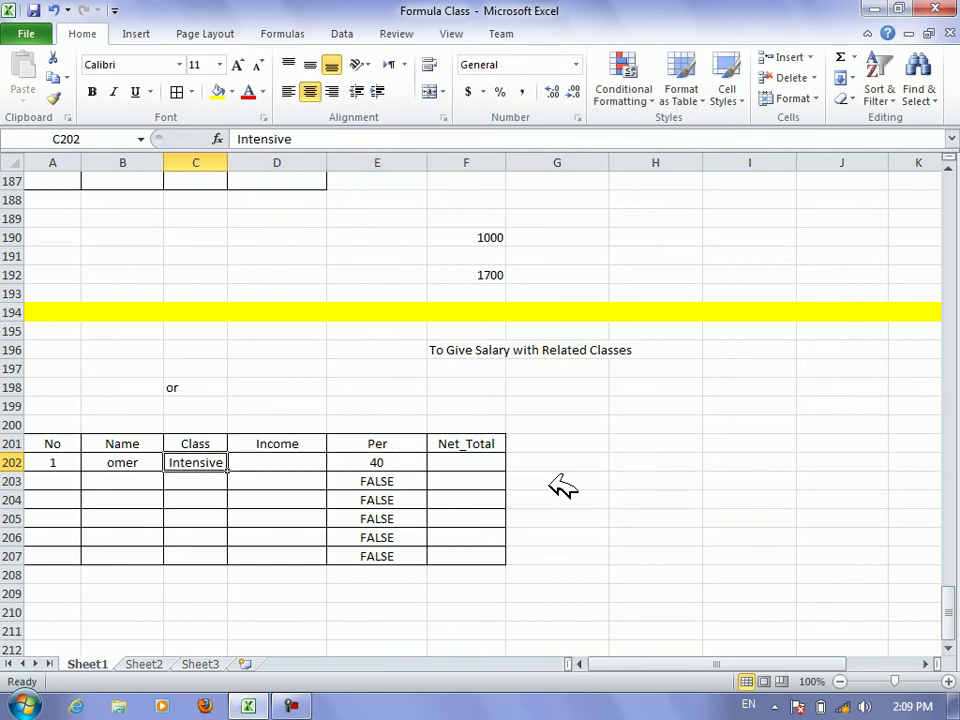
type("Adv1")
key("Tab")
key("Tab")
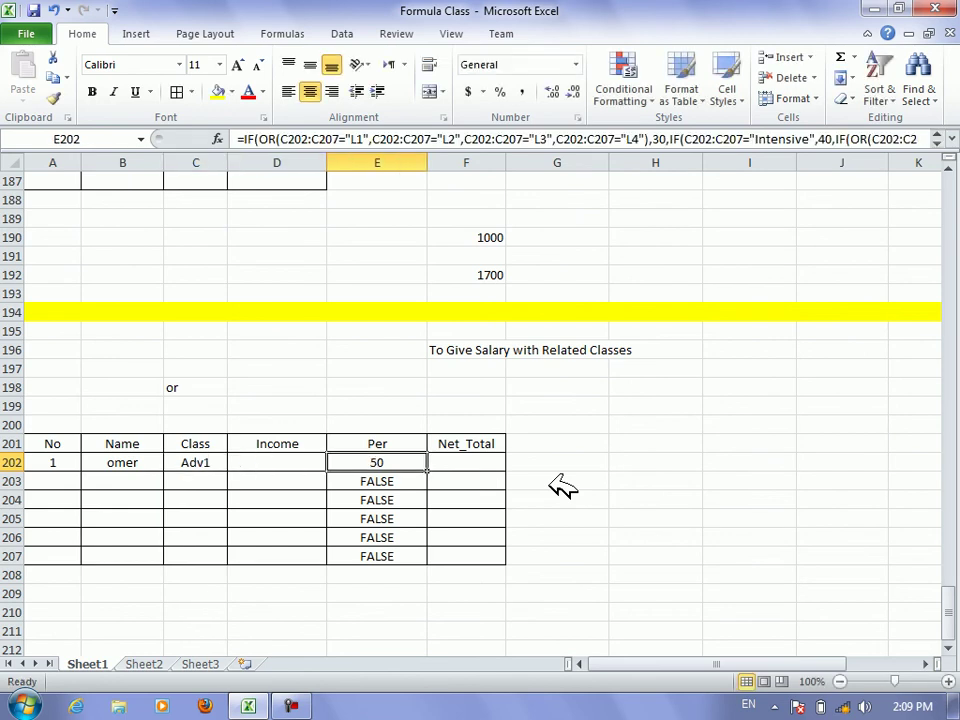
key("Left")
key("Left")
type("Adv2")
key("Tab")
key("Left")
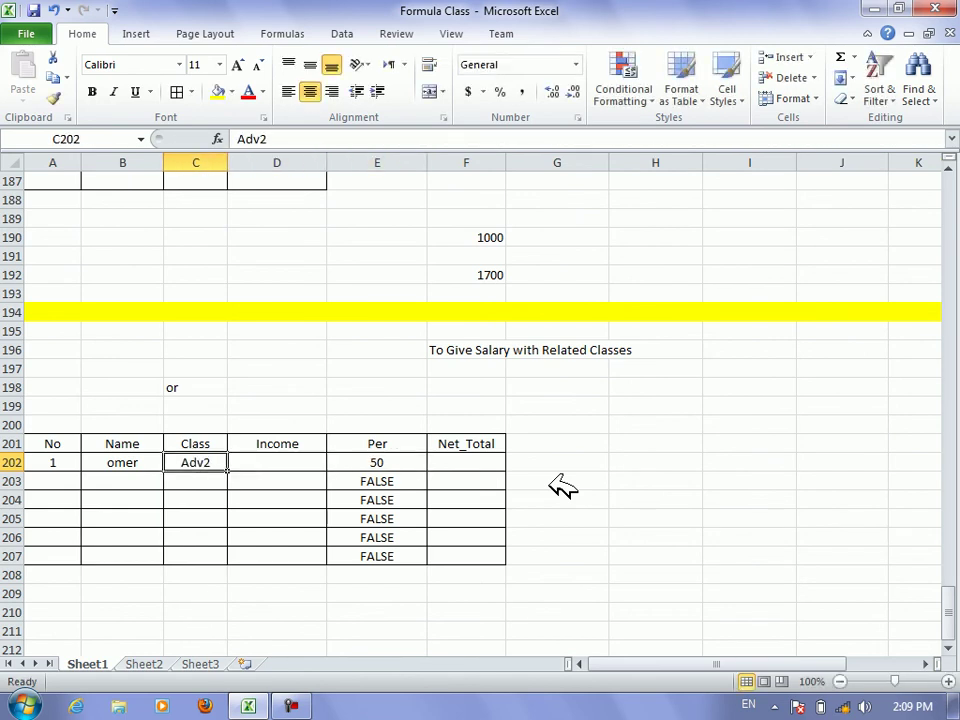
type("Adv3")
key("Tab")
key("Left")
type("L2")
key("Tab")
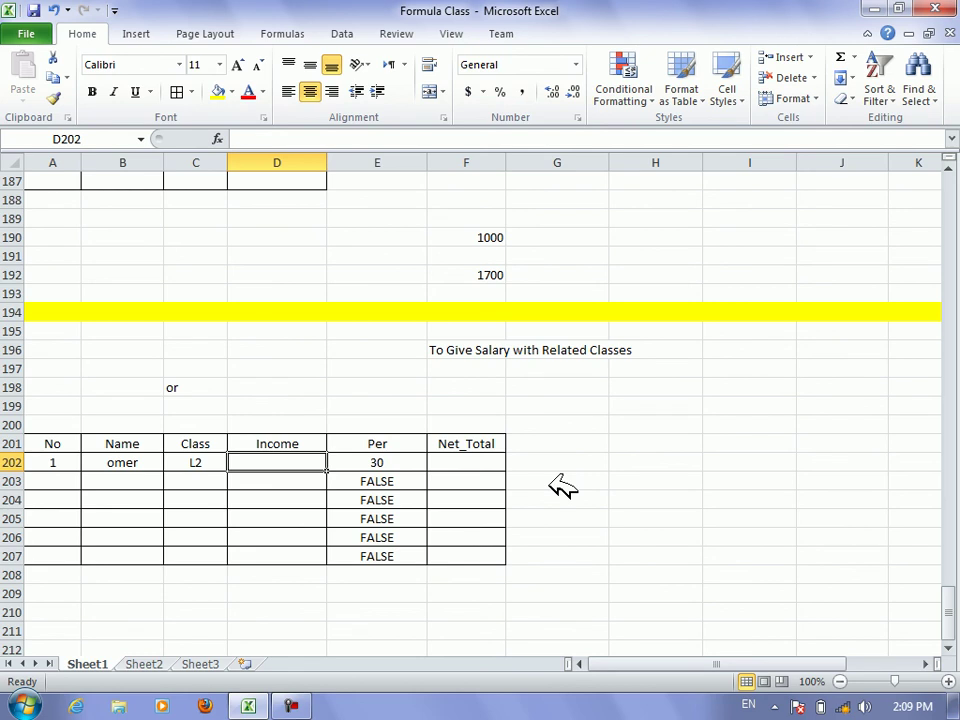
Enter income 40000 in D202, and try then cancel a test formula in I201
type("40000")
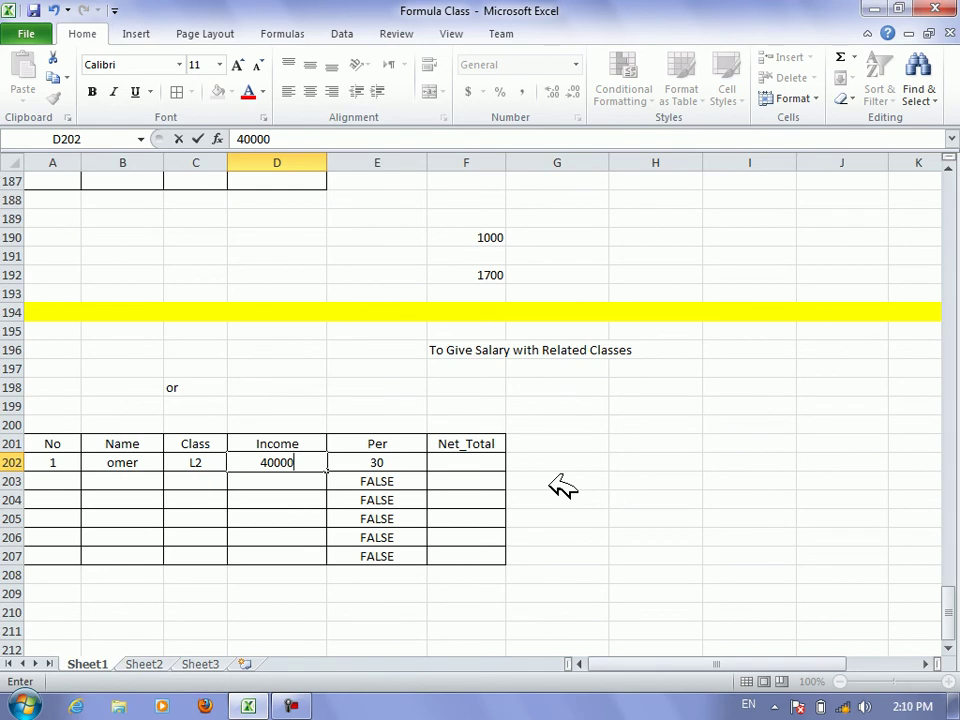
key("Tab")
key("Tab")
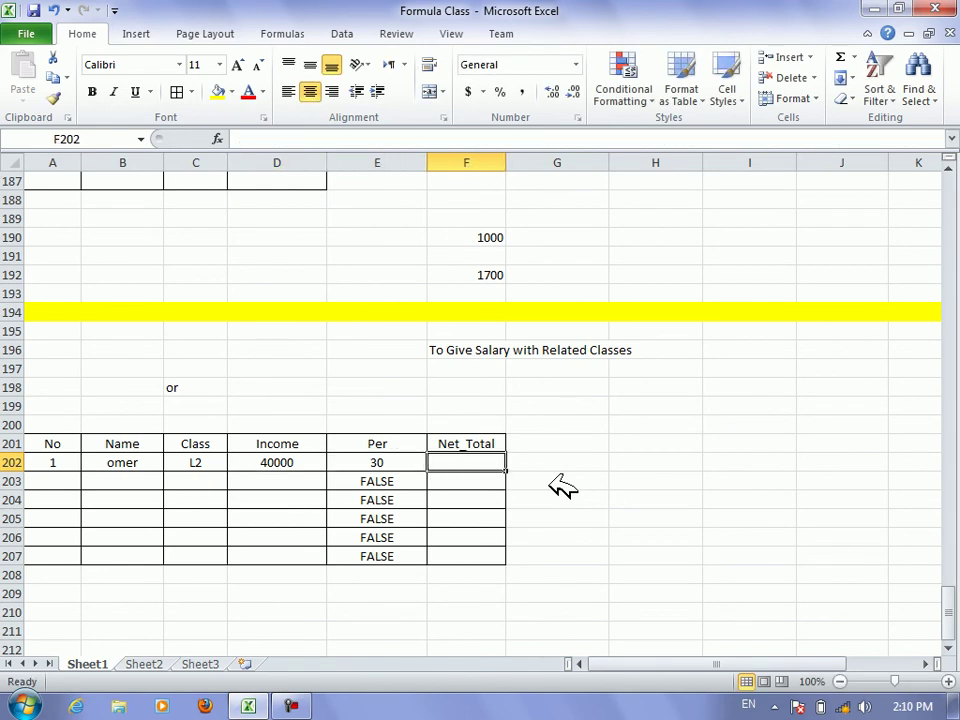
key("Right")
key("Right")
key("Right")
key("Up")
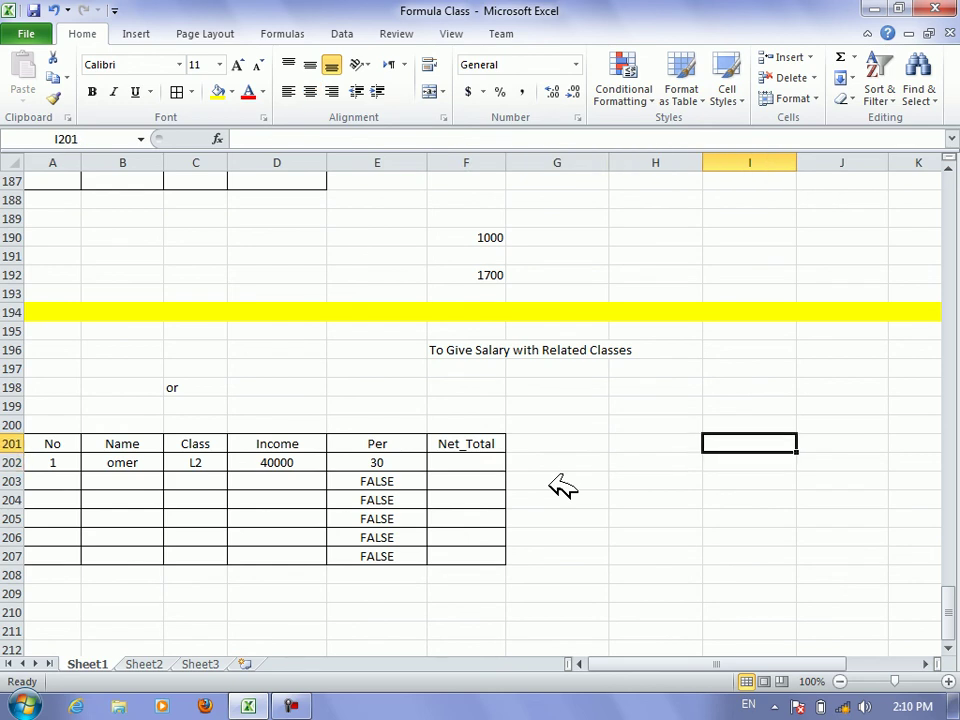
type("=")
key("Left")
key("Left")
key("Left")
key("Left")
key("Left")
key("Down")
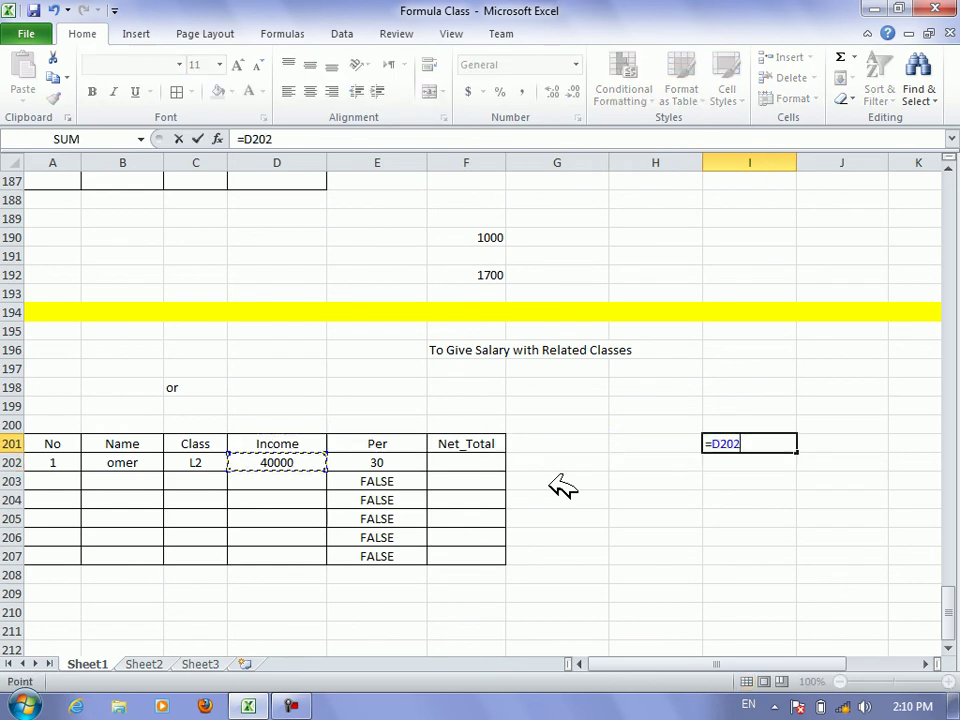
type("*20/100")
key("BackSpace")
key("Escape")
key("Down")
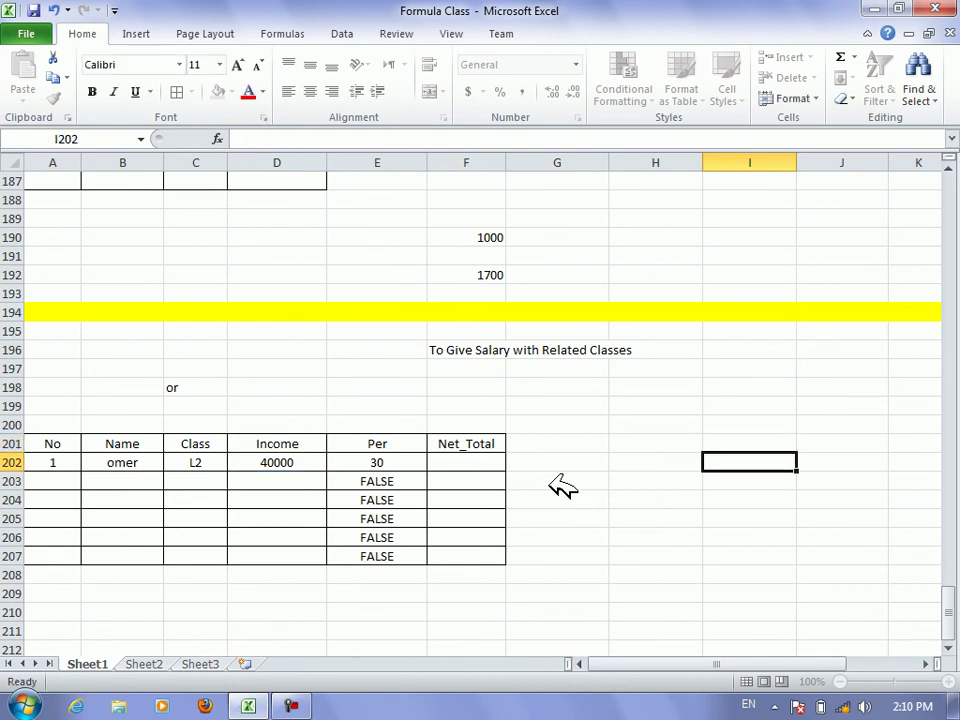
key("Left")
key("Left")
Enter a first Net_Total formula in F202 and fill it down to F207
key("Left")
type("=")
key("Left")
key("Left")
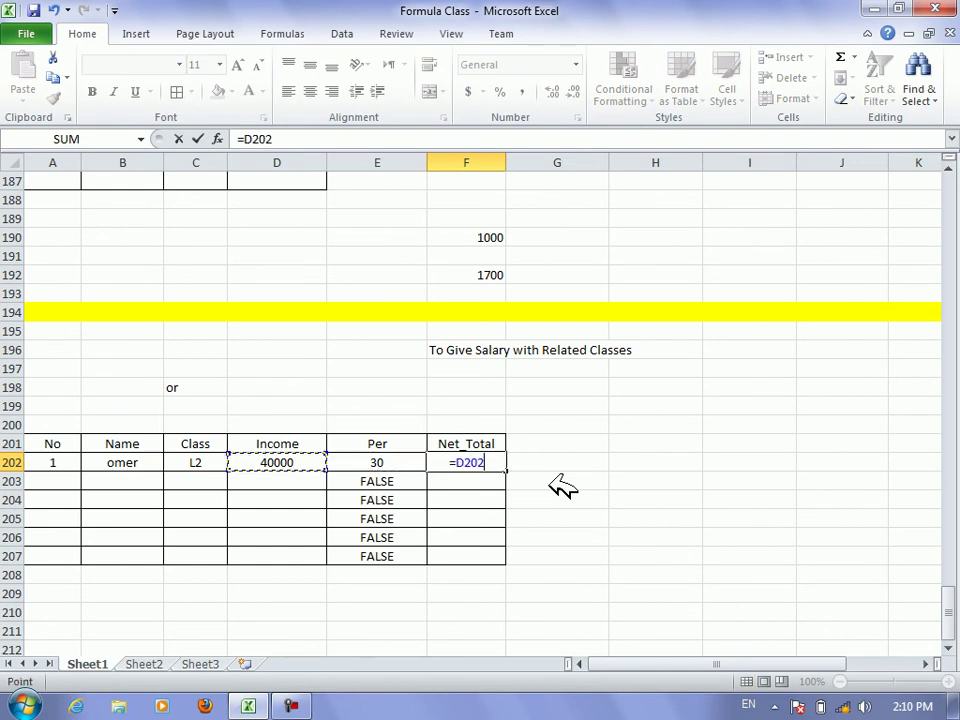
type("-")
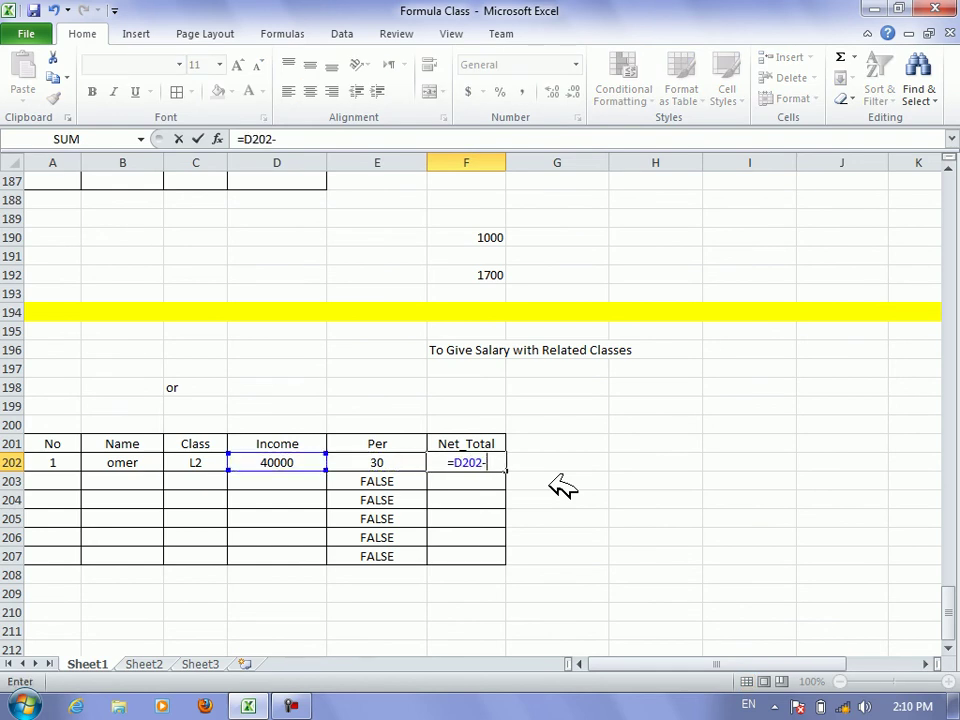
key("Left")
key("Left")
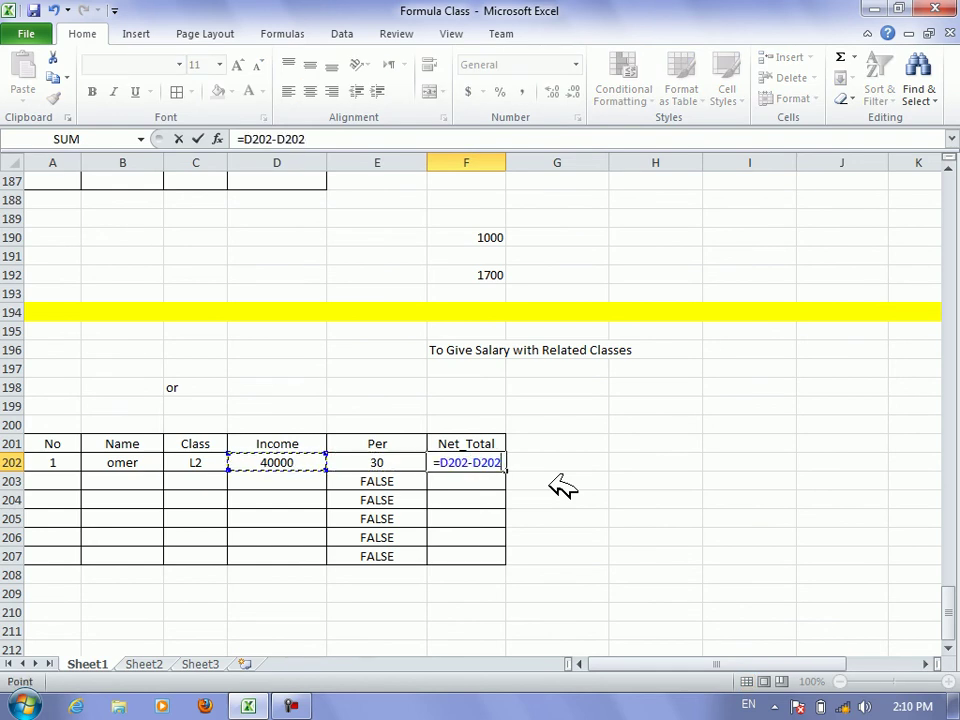
type("*")
key("Left")
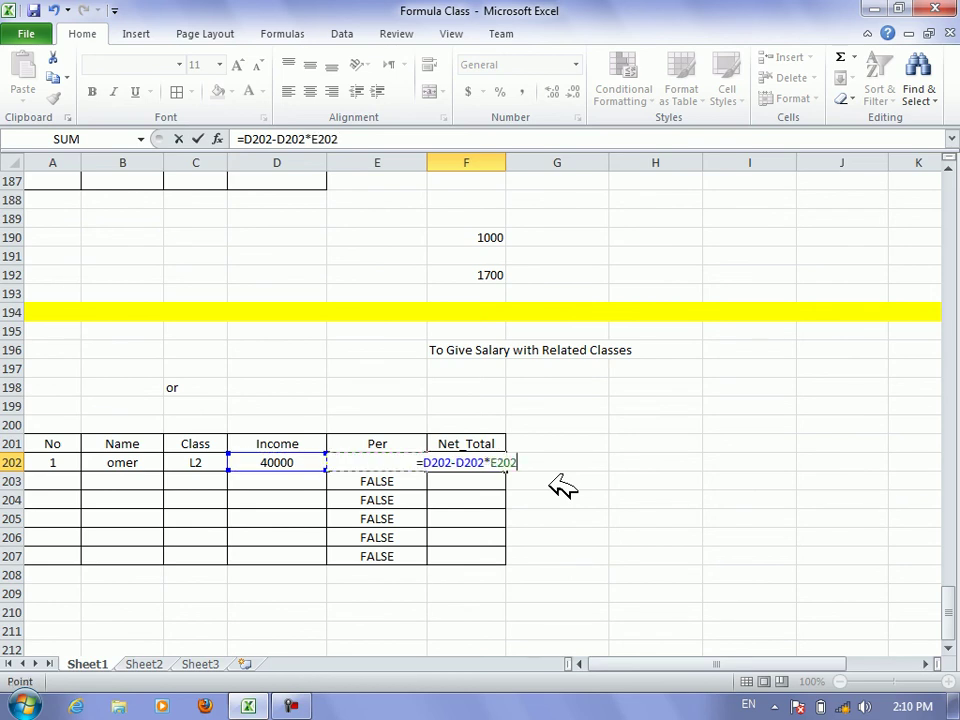
type("/100")
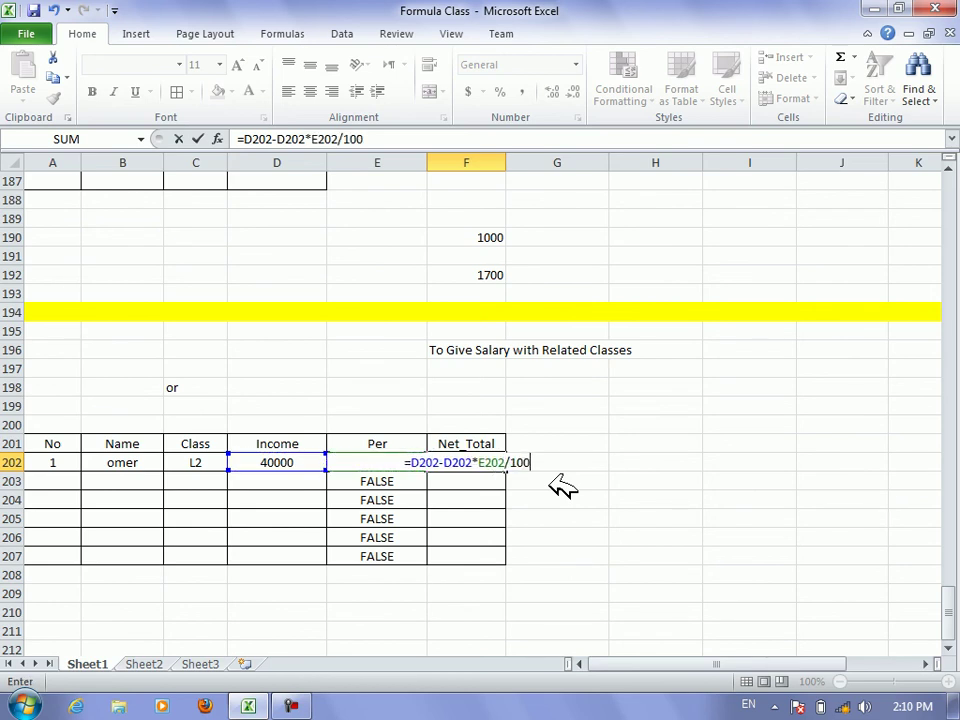
key("Return")
key("Up")
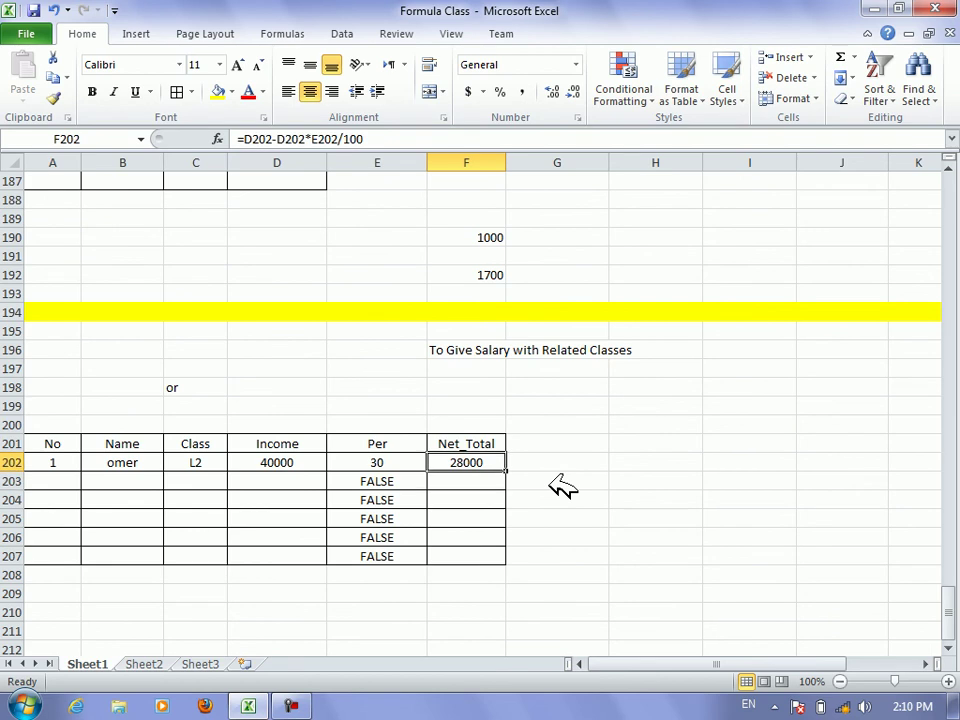
key("shift+Down")
key("shift+Down")
key("shift+Down")
key("shift+Down")
key("shift+Down")
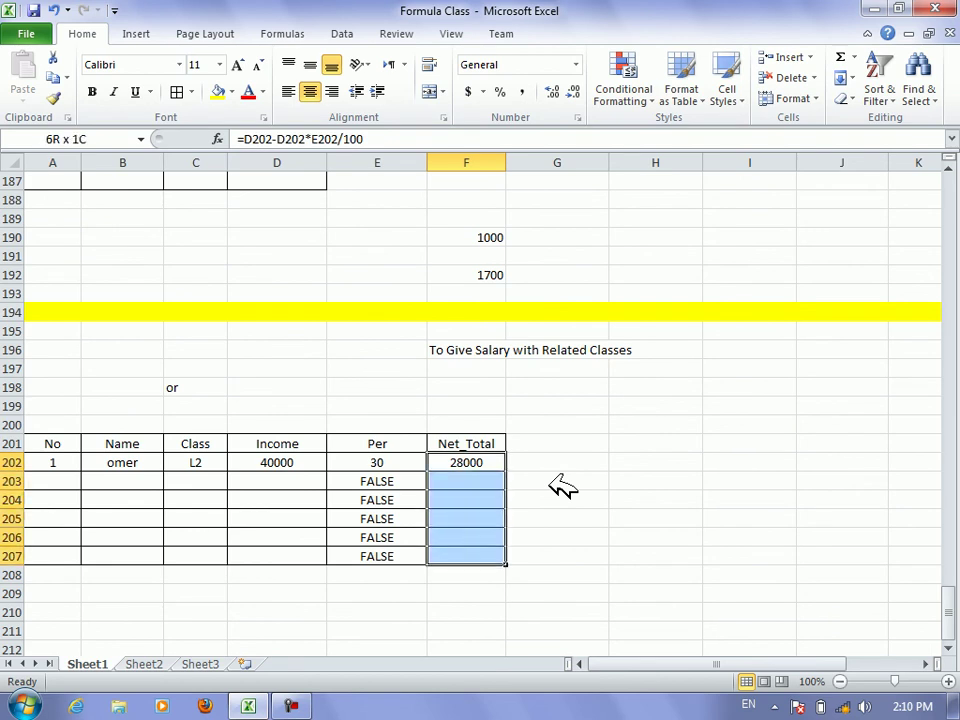
key("ctrl+d")
Re-enter the corrected Net_Total formula =D202*E202/100 in F202 and apply it through F207
key("Left")
key("Left")
key("Right")
key("Right")
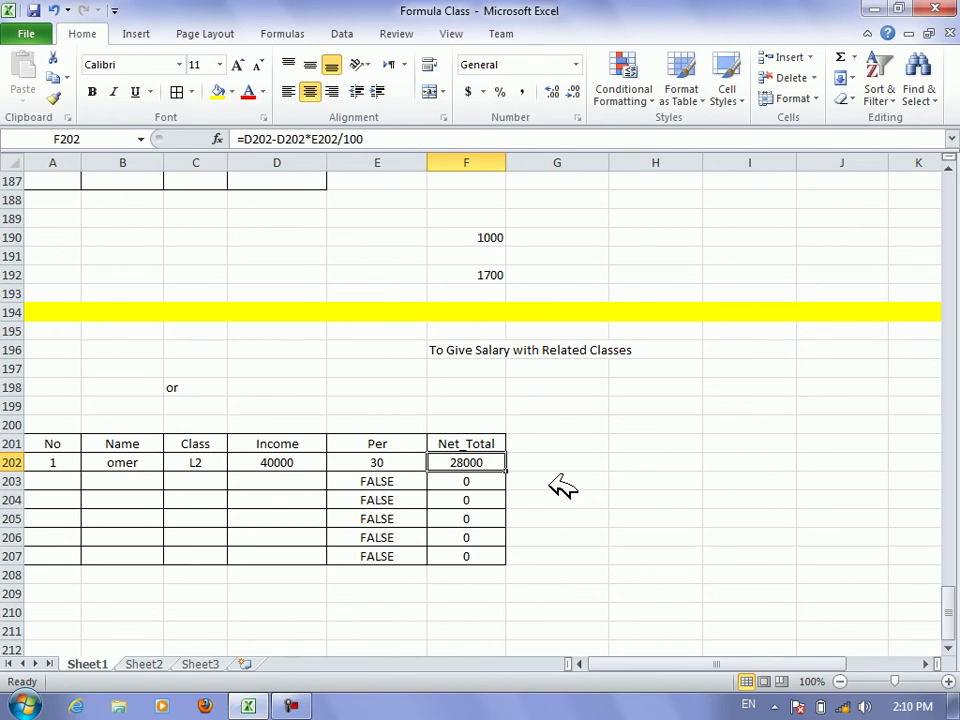
type("=")
key("Left")
key("Left")
type("*")
key("Left")
type("/100")
key("Return")
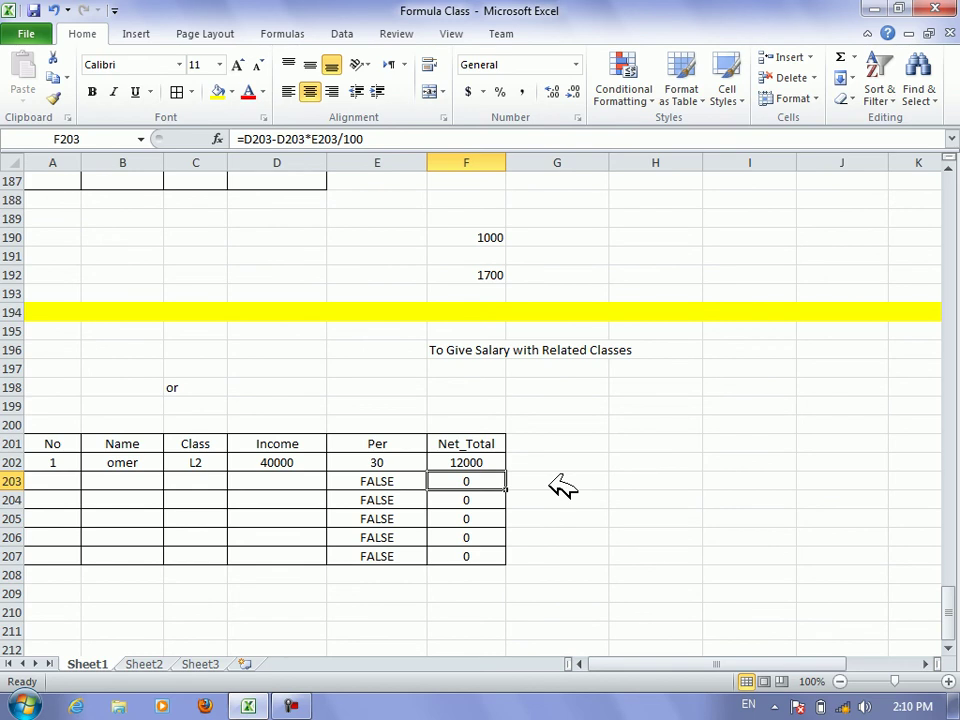
key("Up")
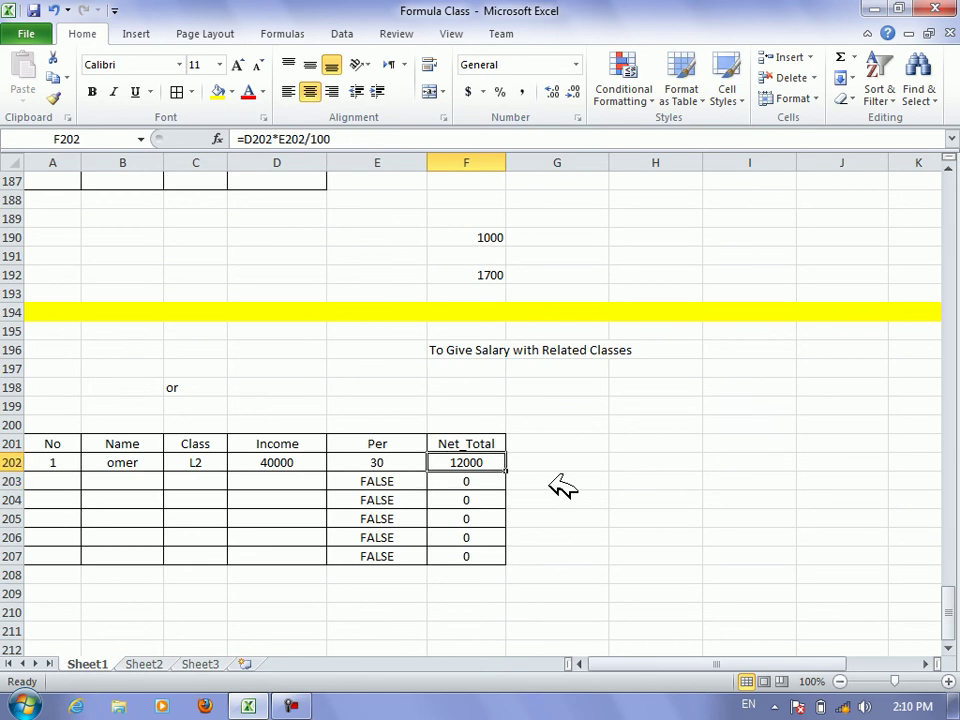
key("shift+Down")
key("shift+Down")
key("shift+Down")
key("shift+Down")
key("shift+Down")
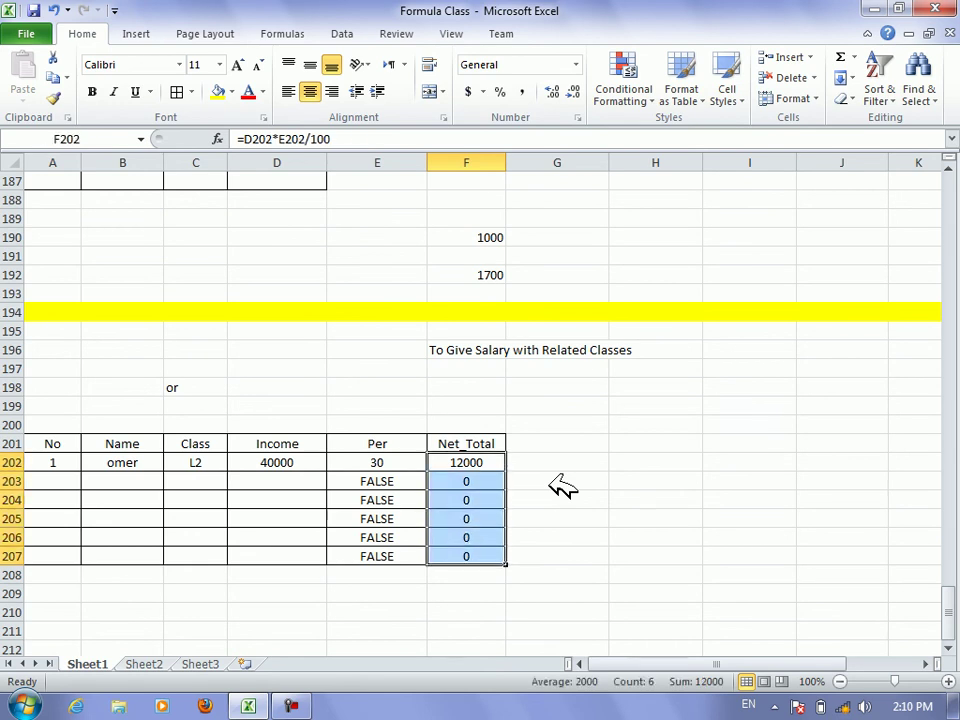
key("Down")
key("Left")
key("Left")
key("Left")
key("Left")
key("Left")
Fill row 203 with No 2, an employee name and class Adv1
type("2")
key("Tab")
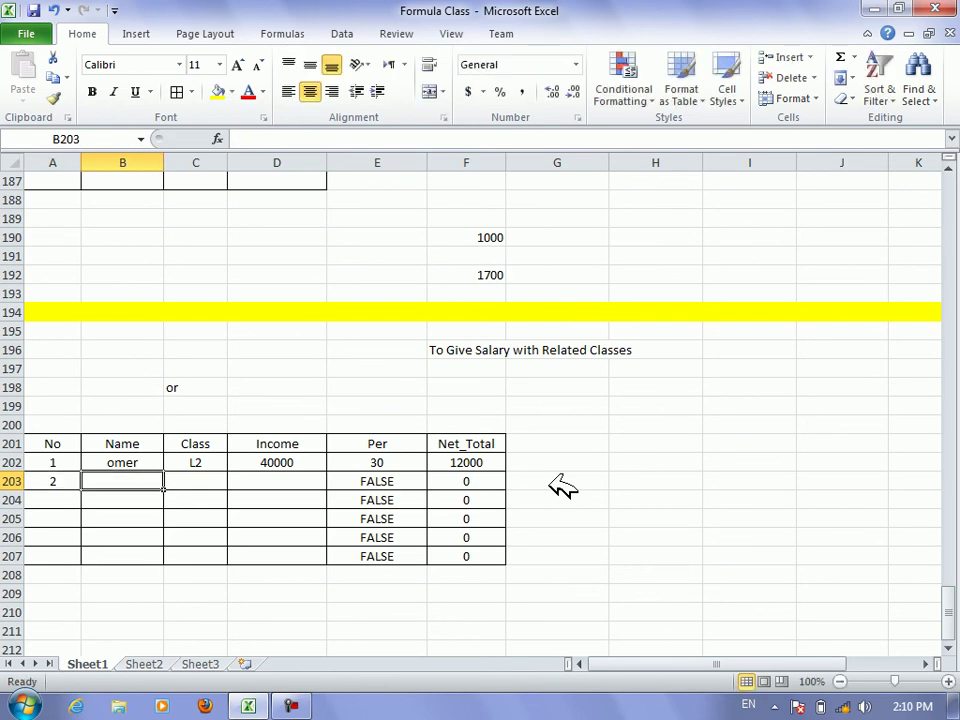
type("jAN")
key("Tab")
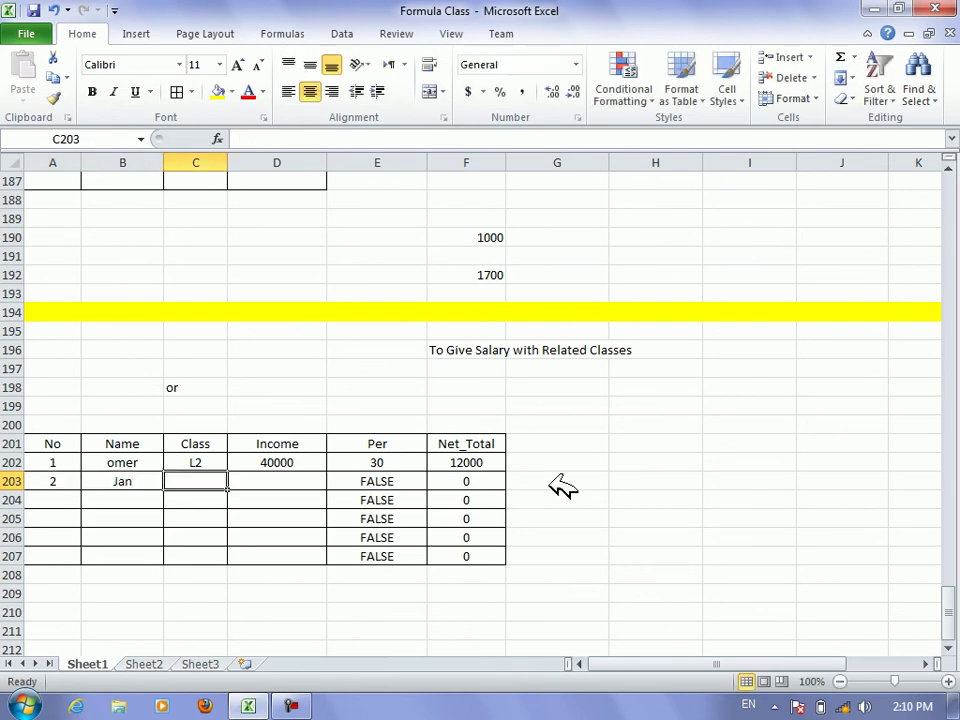
type("L")
key("BackSpace")
key("BackSpace")
type("Adv1")
key("Tab")
Enter income 60000 in D203 and check Per 50 and Net_Total 30000
key("Right")
key("Left")
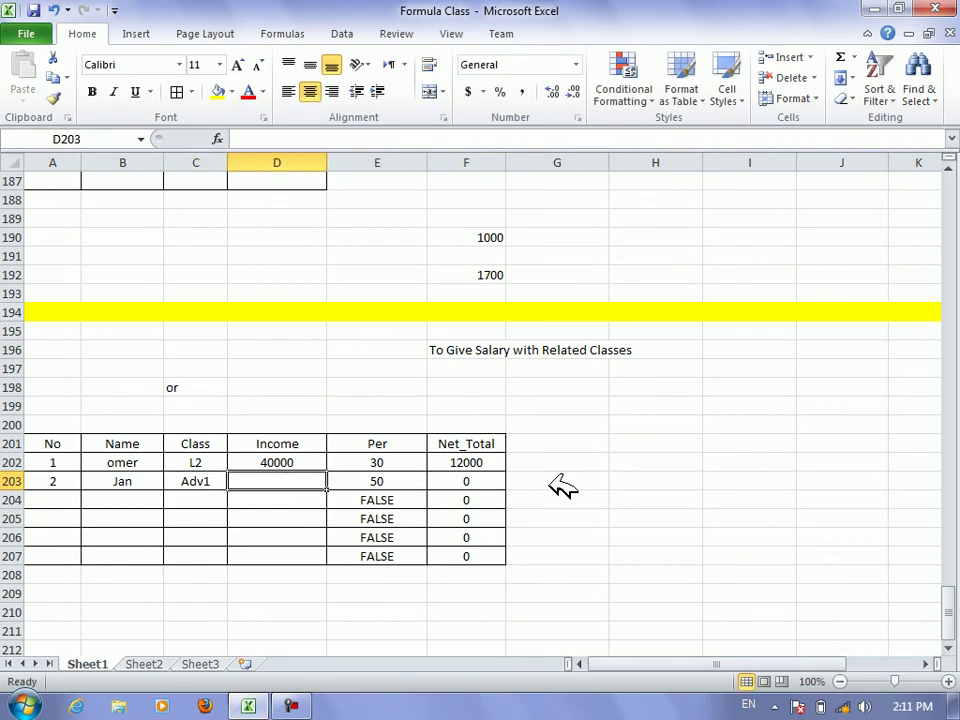
type("60000")
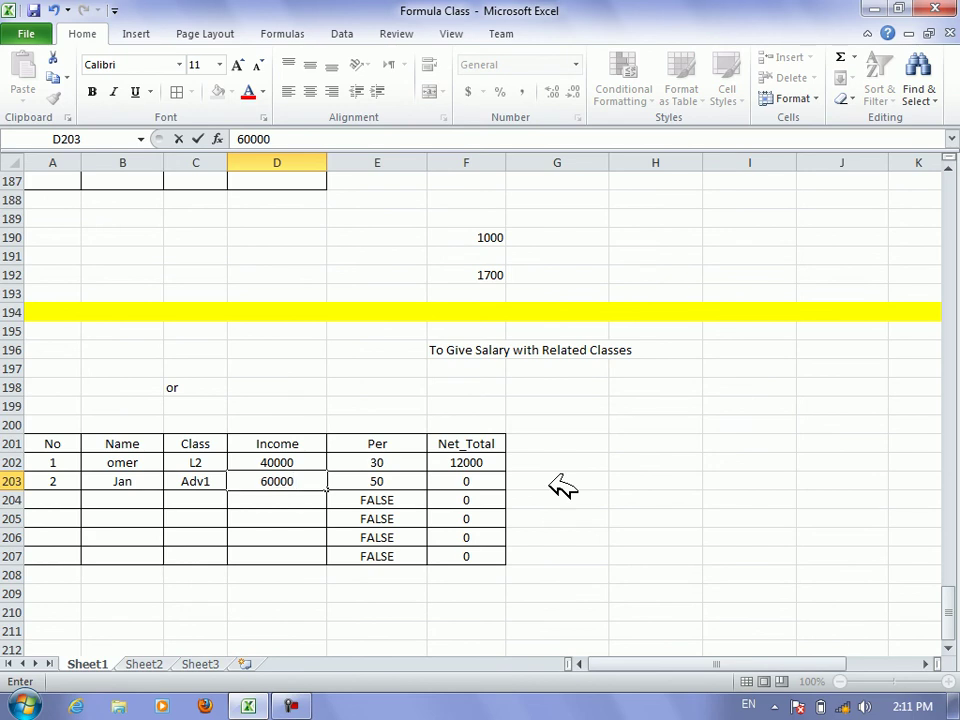
key("Tab")
key("Tab")
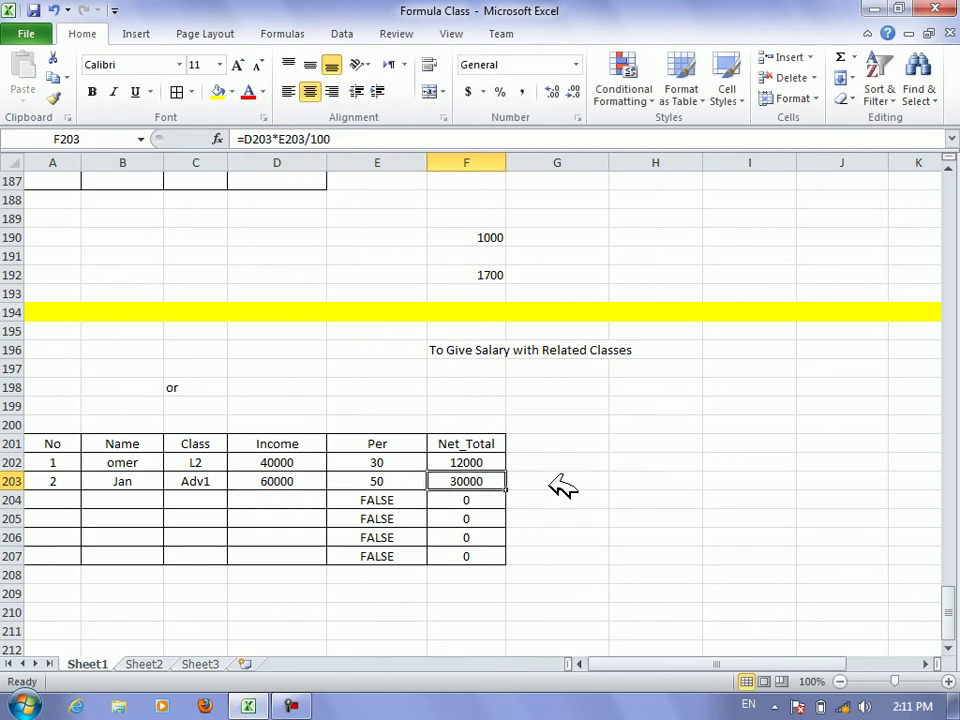
key("Left")
key("Left")
key("Right")
key("Right")
key("Left")
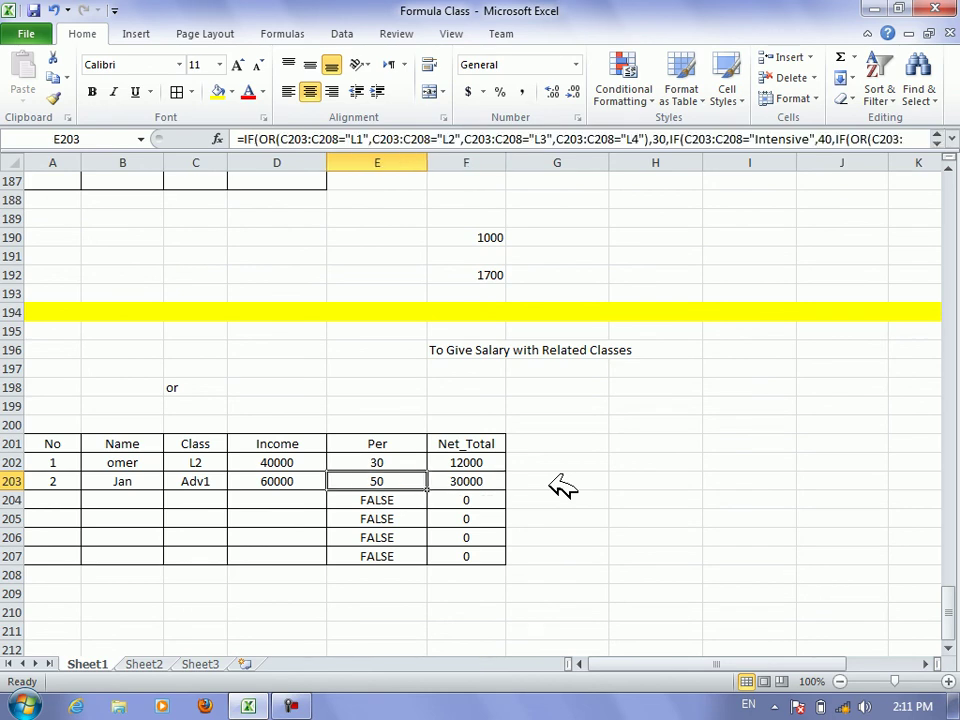
Review the E203 percentage formula, then give row 208 a yellow fill
double_click(420, 480)
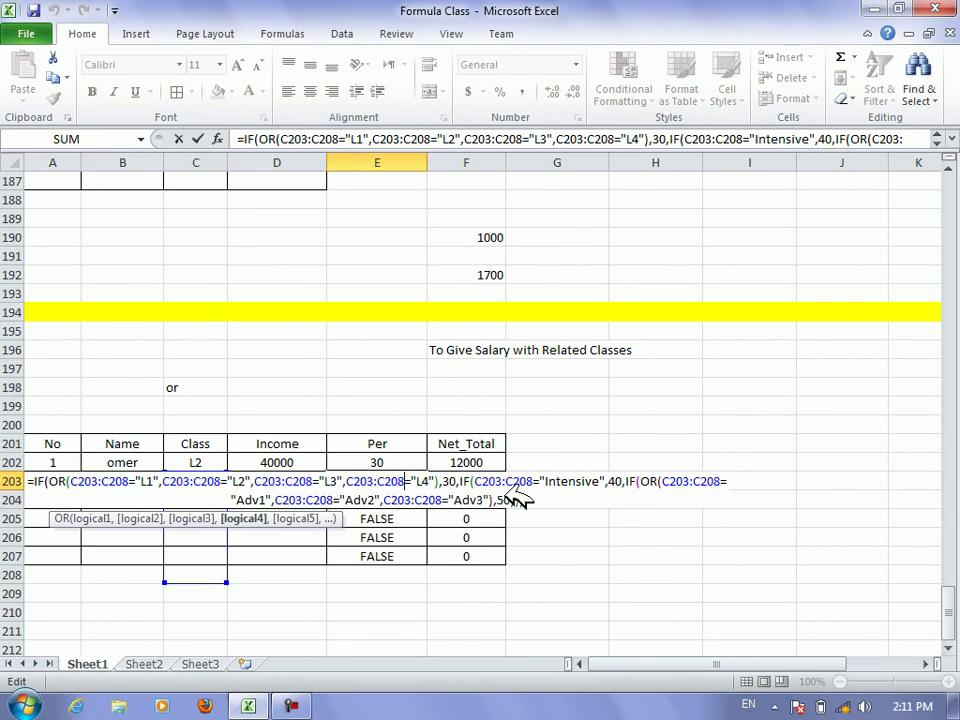
key("Return")
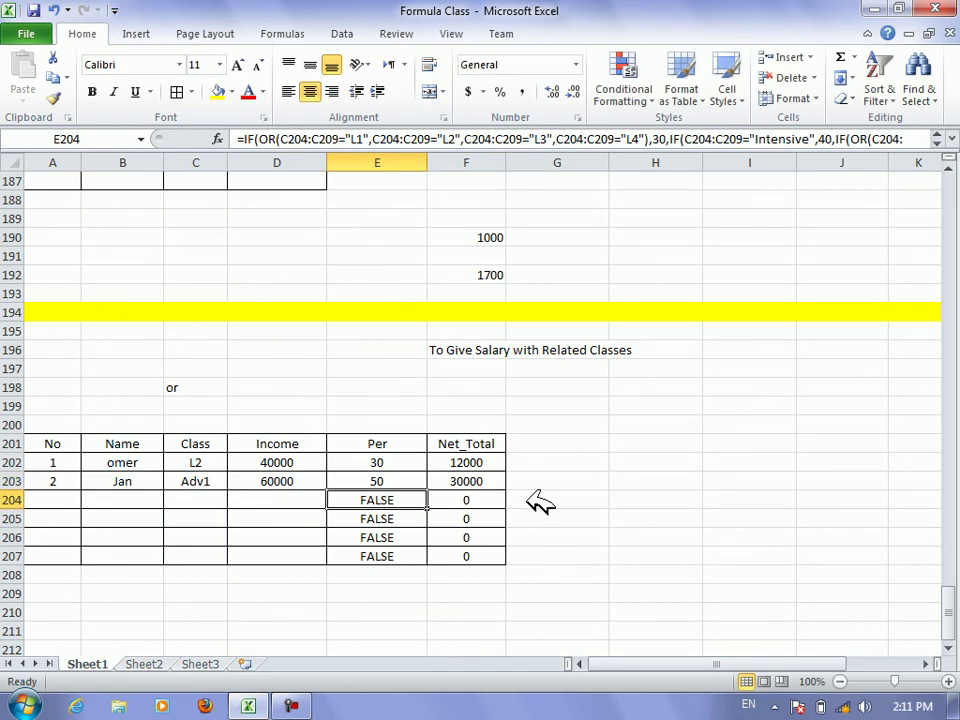
left_click(18, 575)
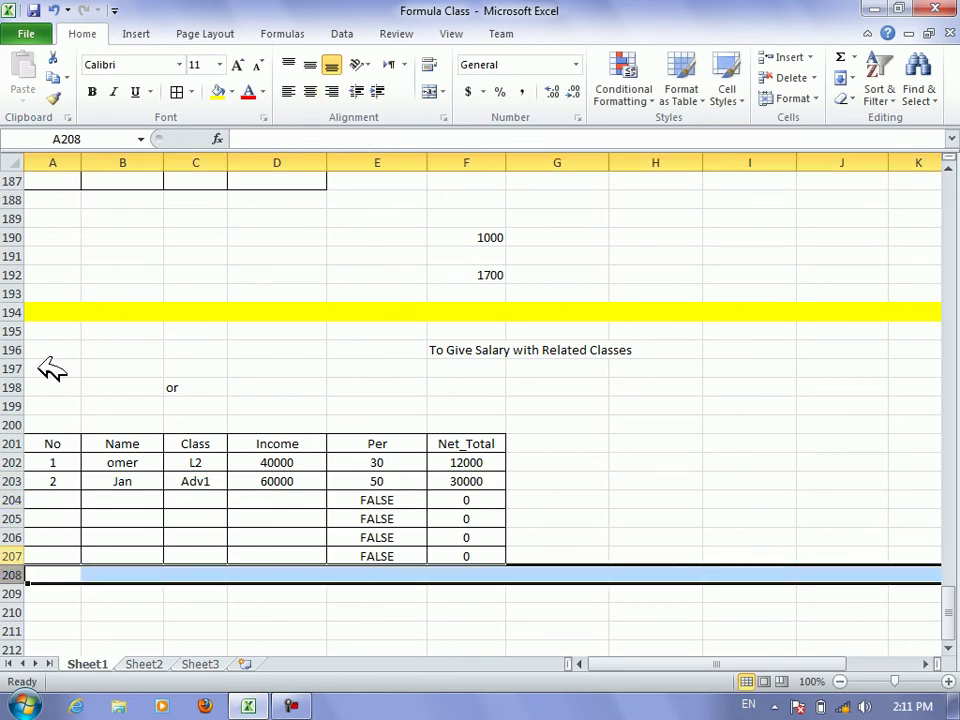
left_click(218, 90)
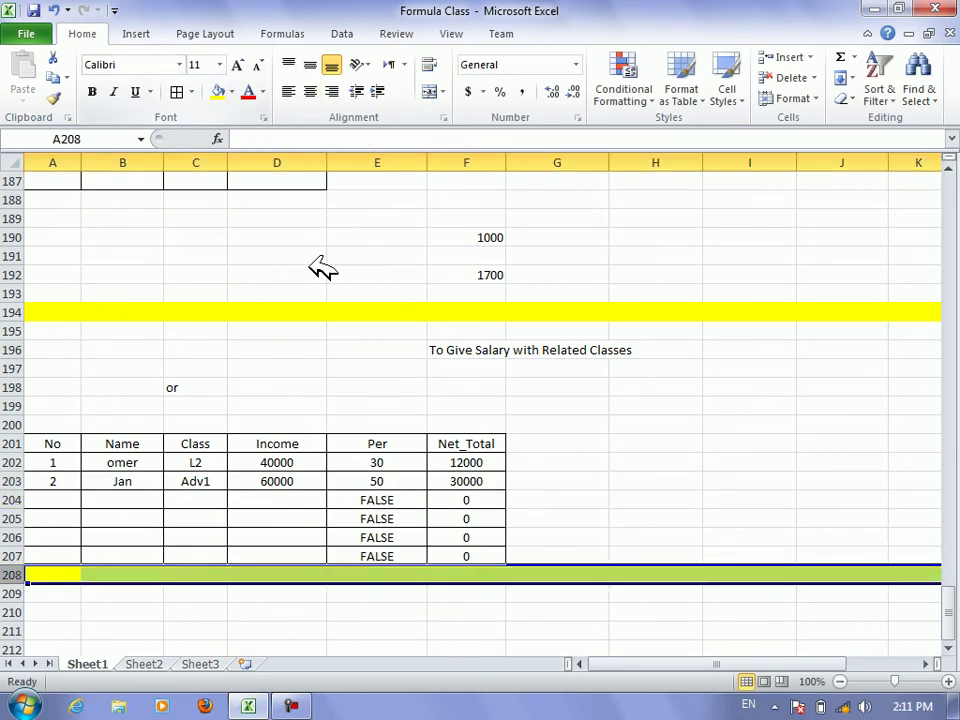
left_click(291, 385)
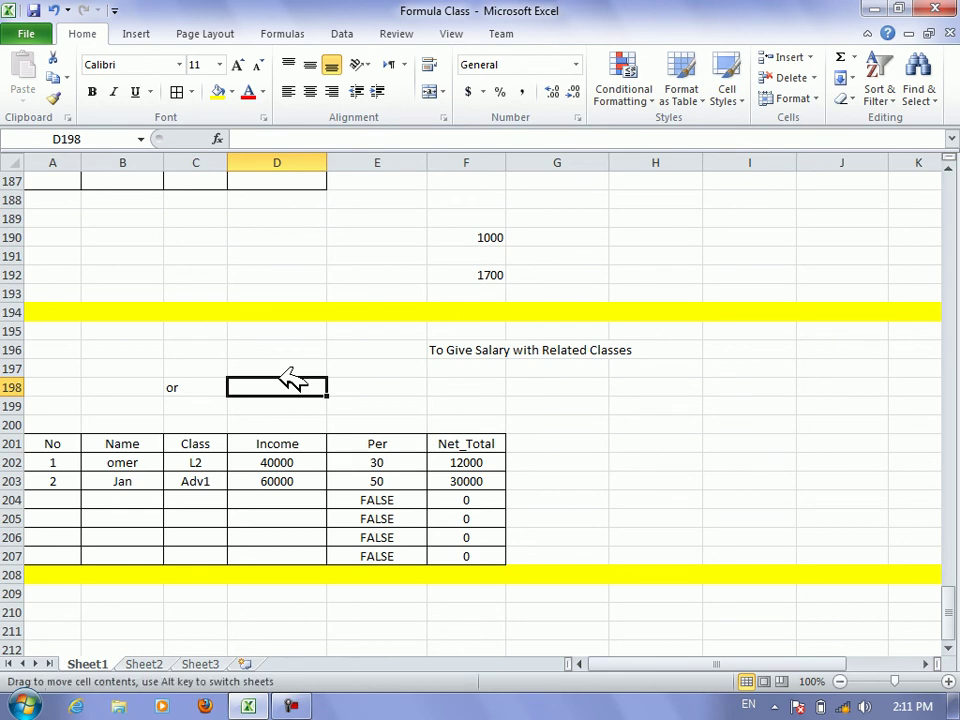
left_click(371, 449)
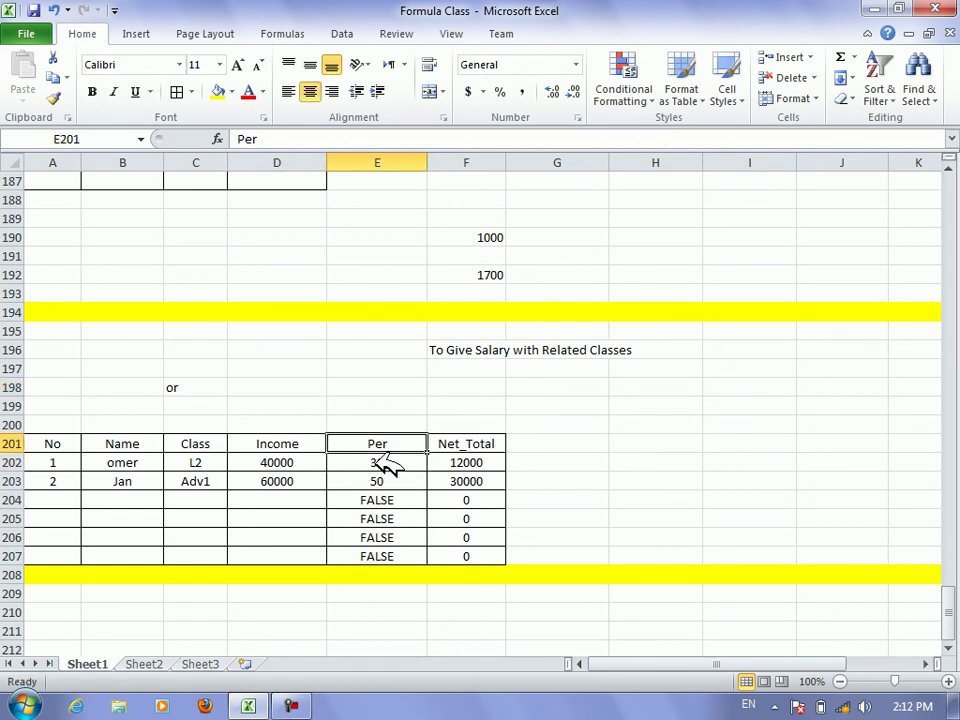
double_click(376, 462)
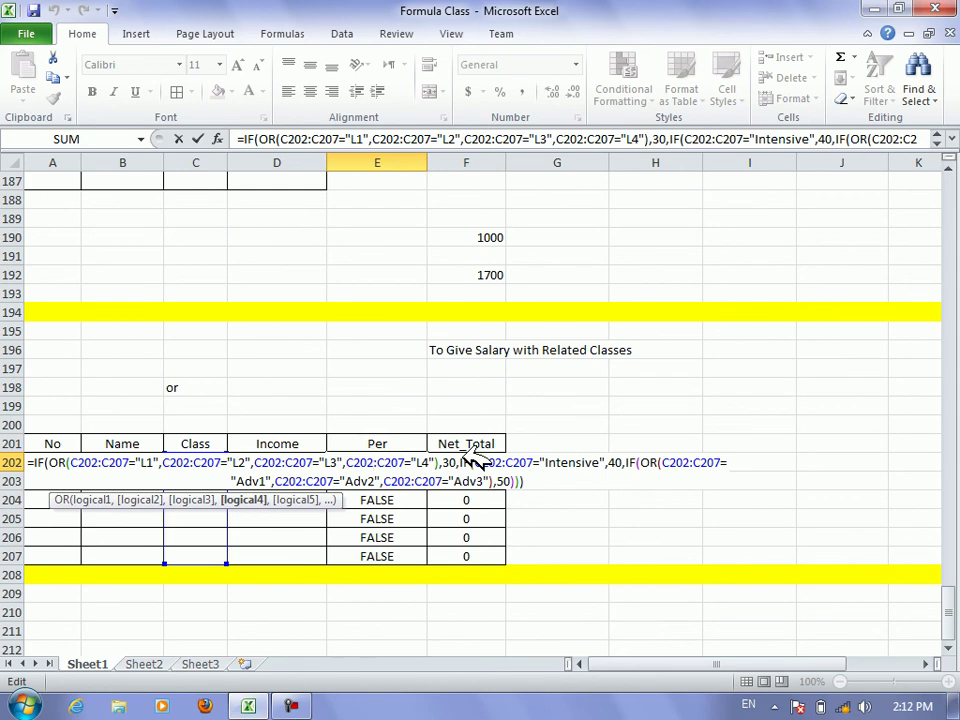
key("Return")
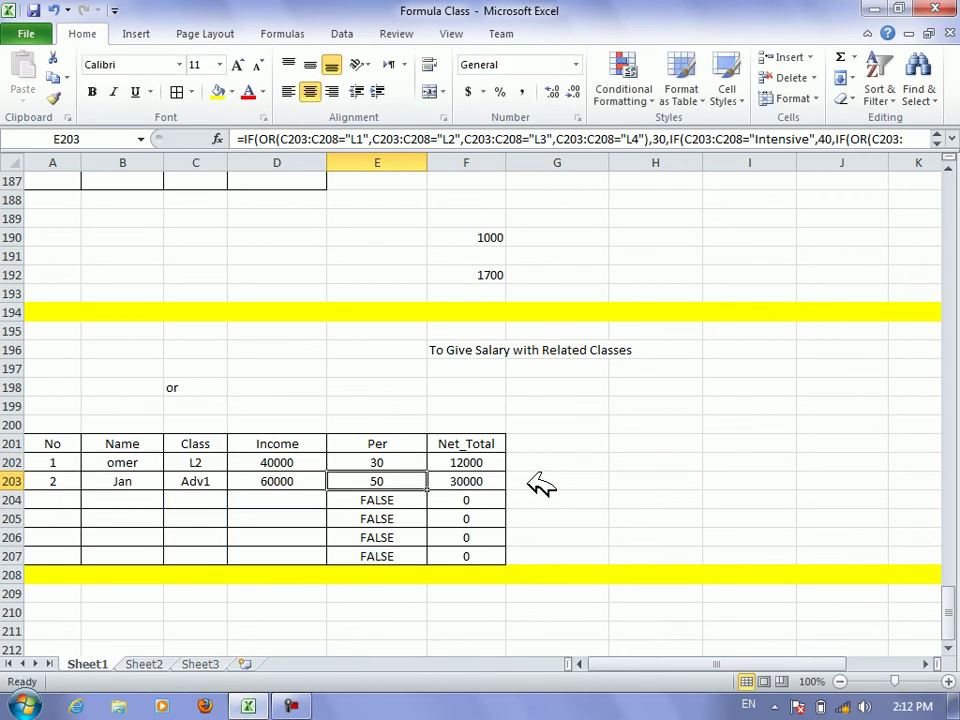
left_click(497, 462)
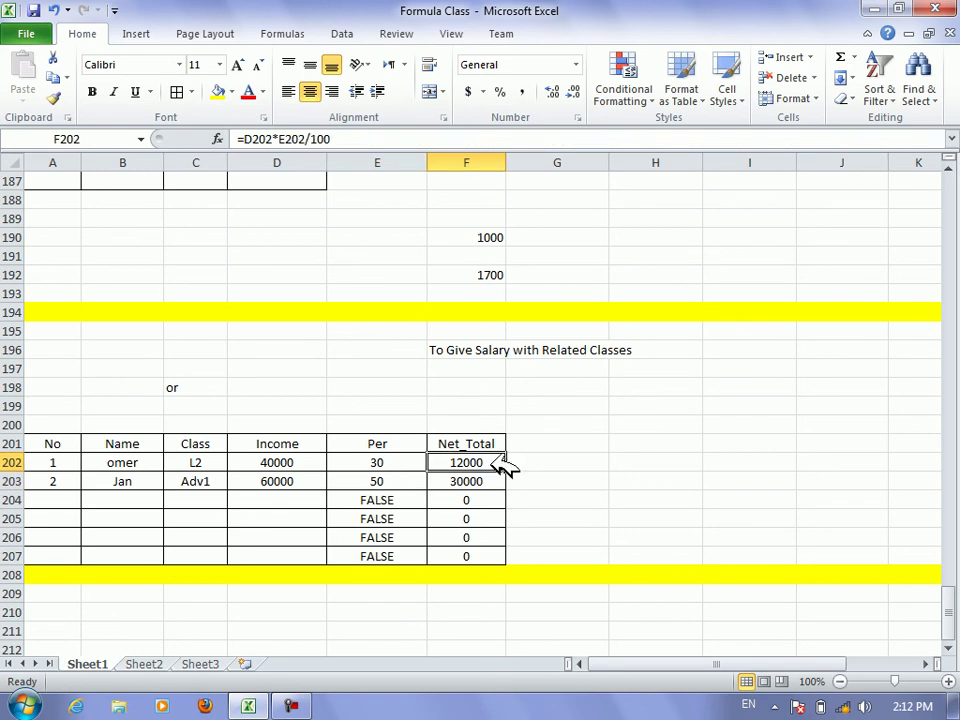
left_click(655, 400)
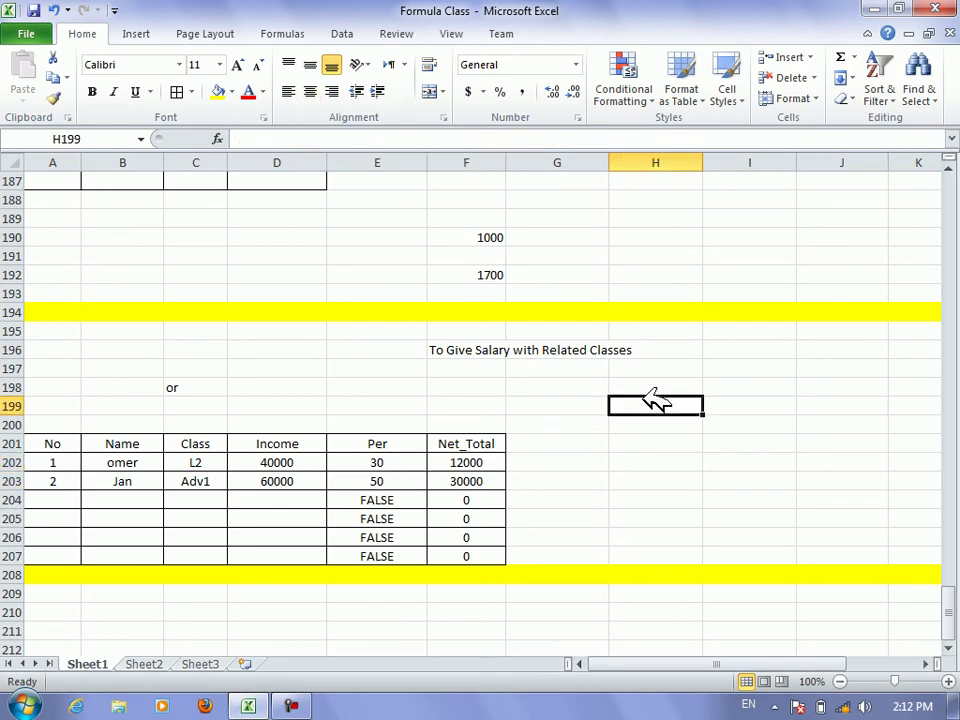
type("=2000")
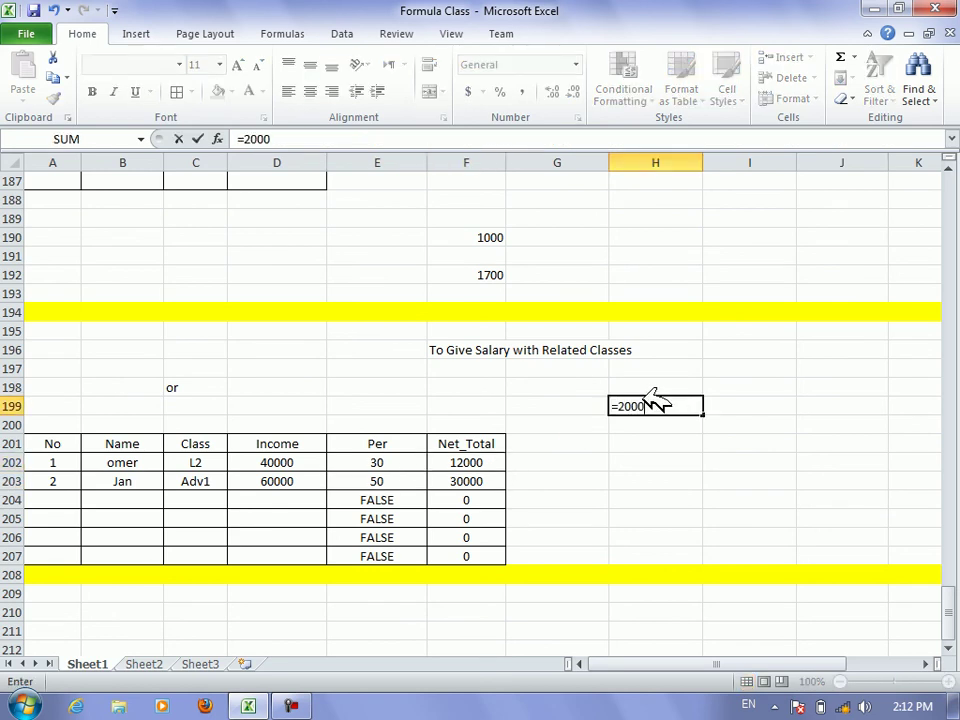
type("*2/")
type("100")
key("Return")
left_click(653, 398)
key("Delete")
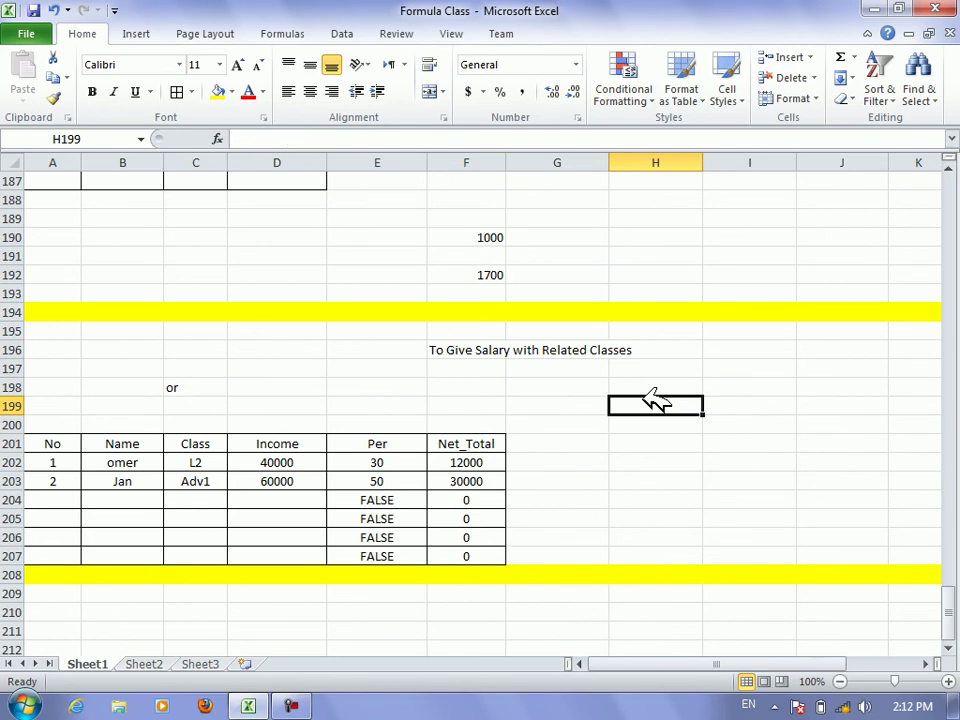
left_click(489, 457)
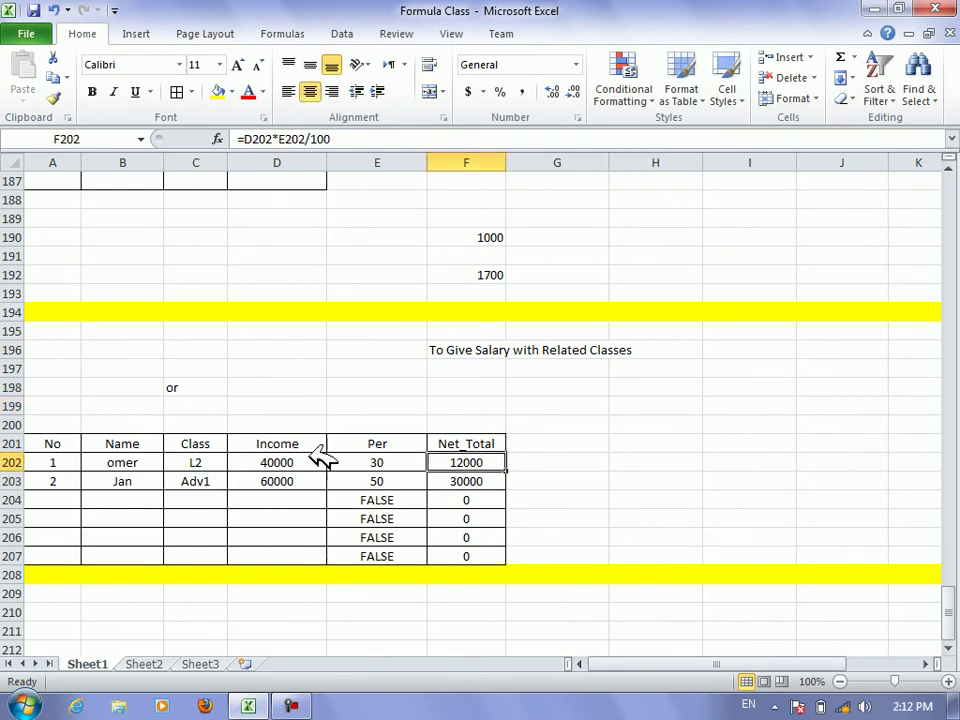
left_click(318, 458)
left_click(403, 444)
left_click(402, 462)
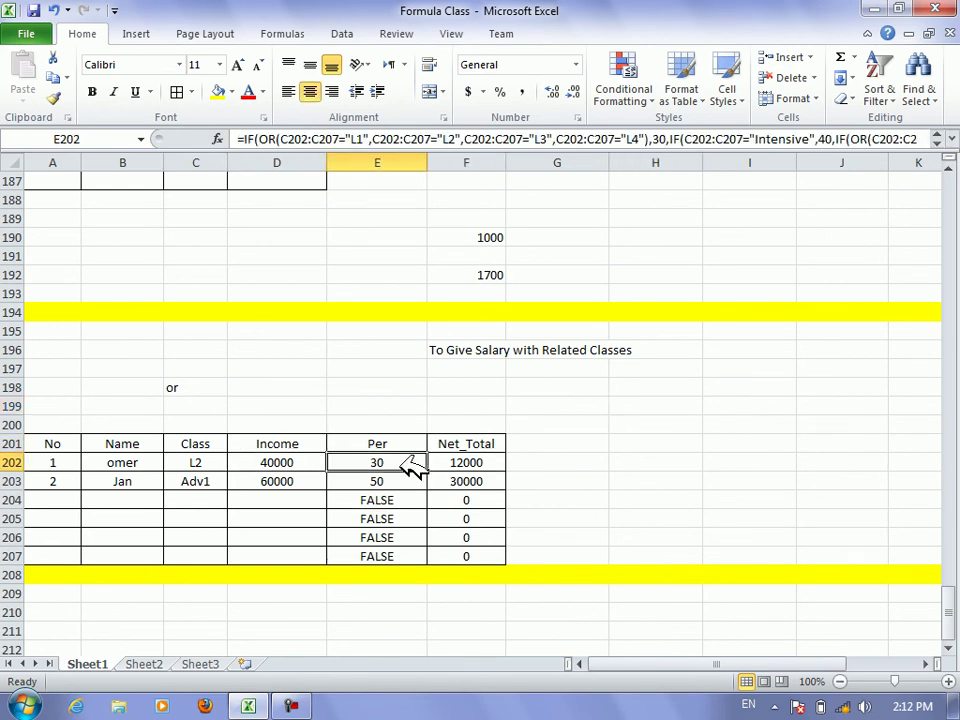
double_click(480, 468)
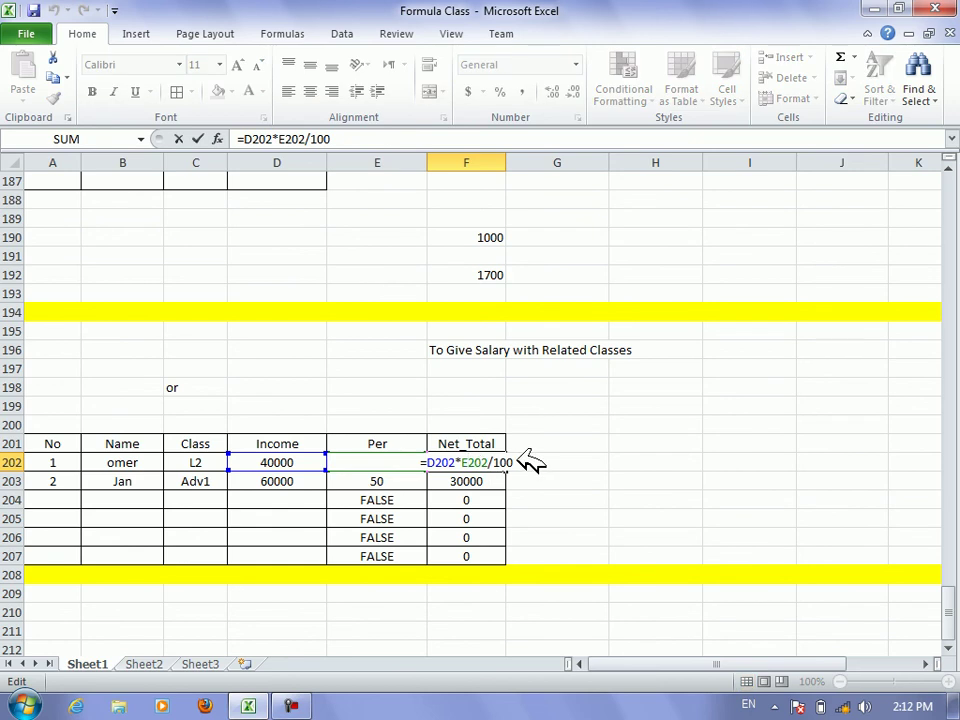
key("BackSpace")
key("Escape")
key("Delete")
type("=")
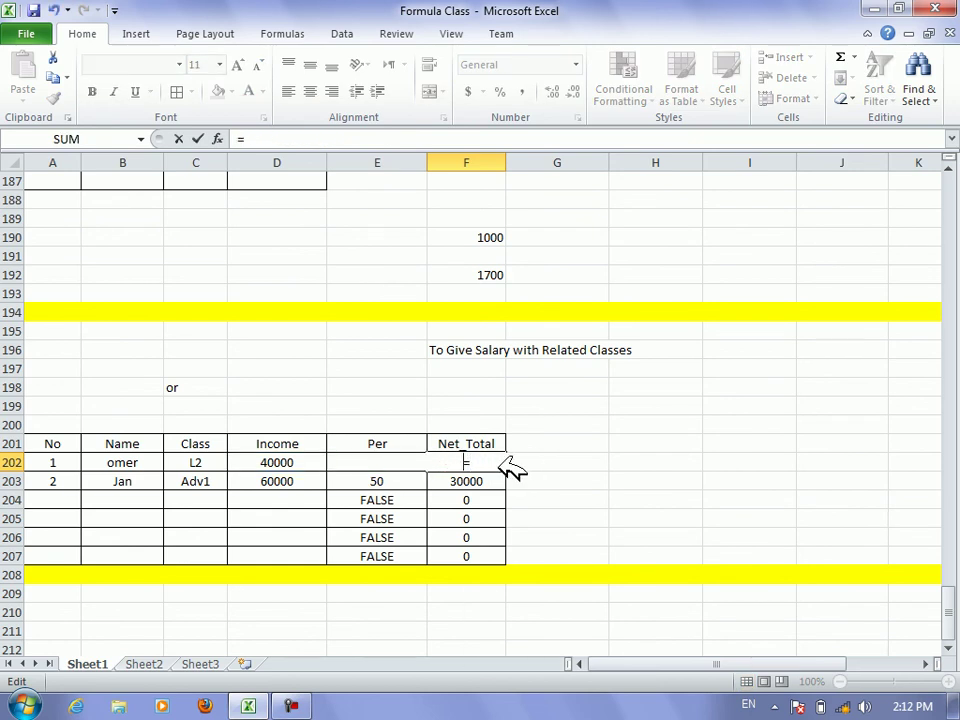
left_click(281, 462)
type("*")
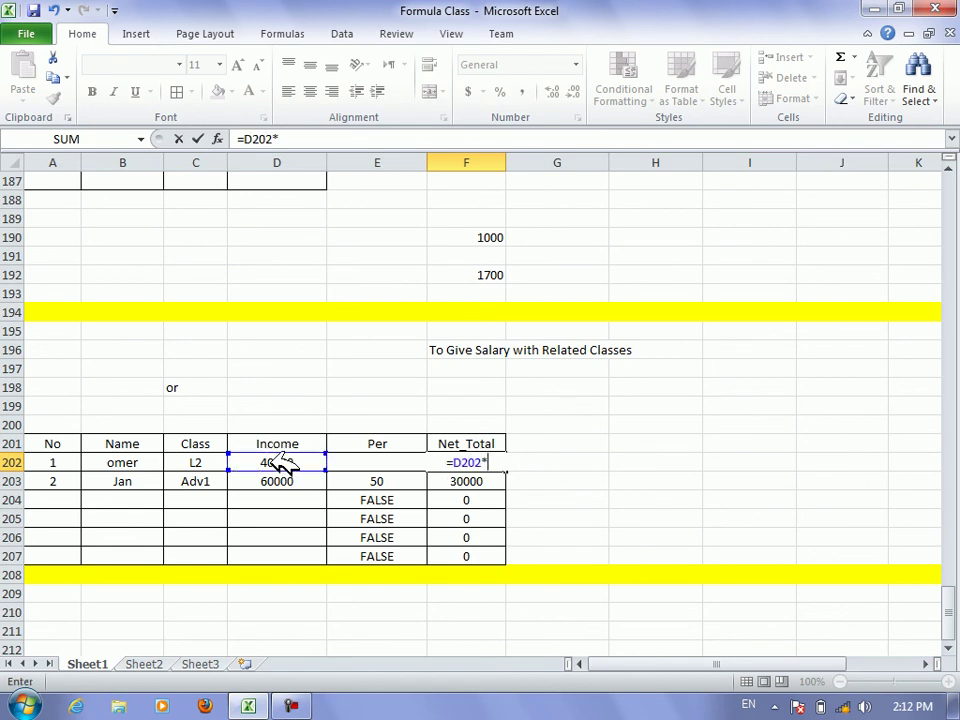
key("Left")
type("/100")
key("Return")
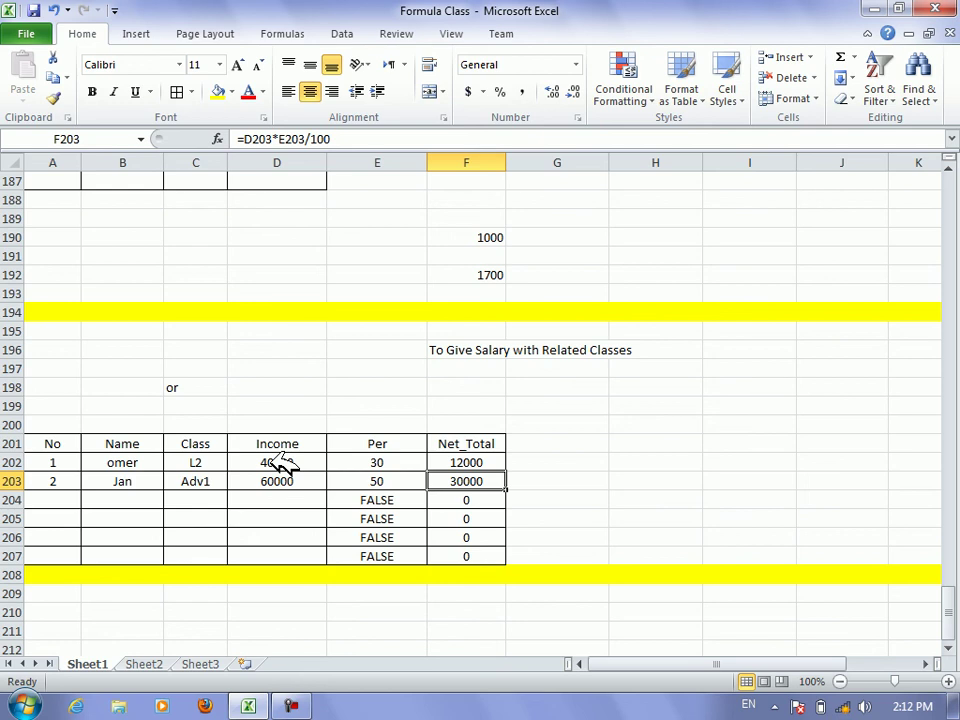
left_click(291, 706)
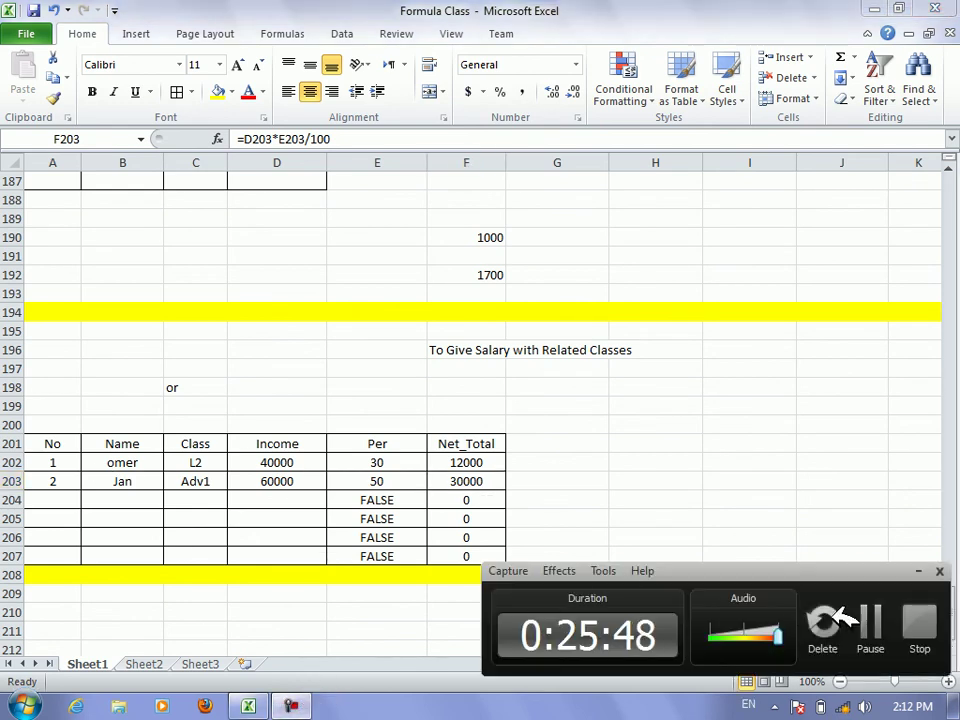